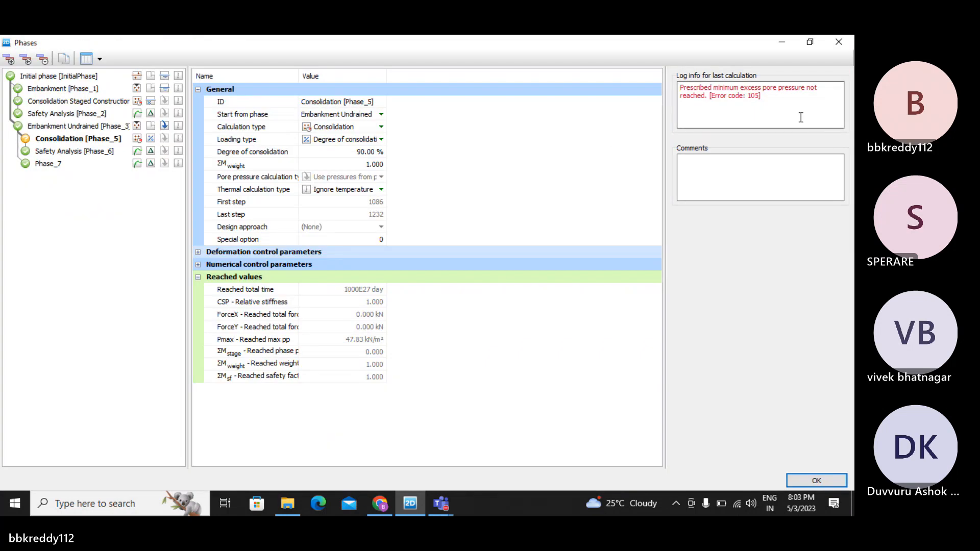
Open the settings of Safety Analysis [Phase_2] and check which loading types it offers
left_click(817, 481)
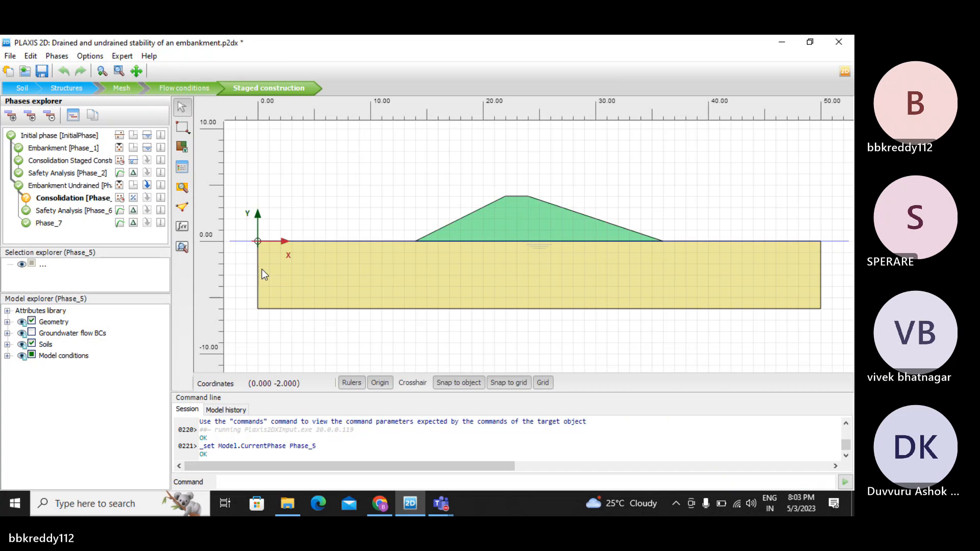
left_click(63, 173)
double_click(64, 173)
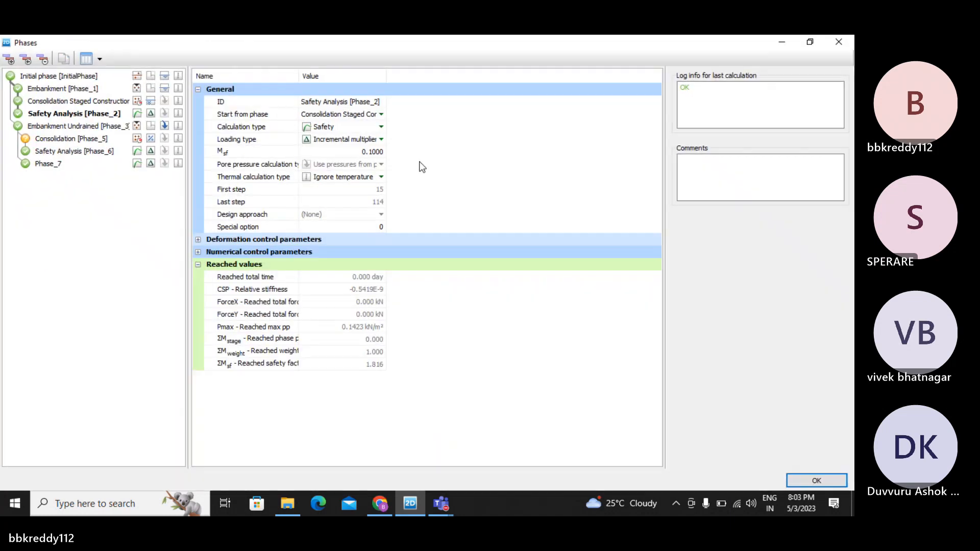
left_click(339, 142)
left_click(339, 141)
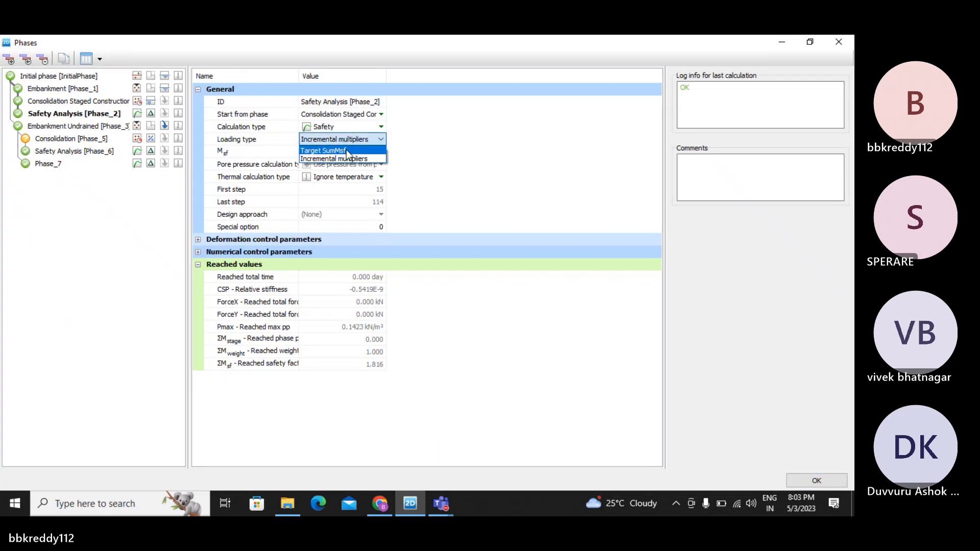
left_click(427, 152)
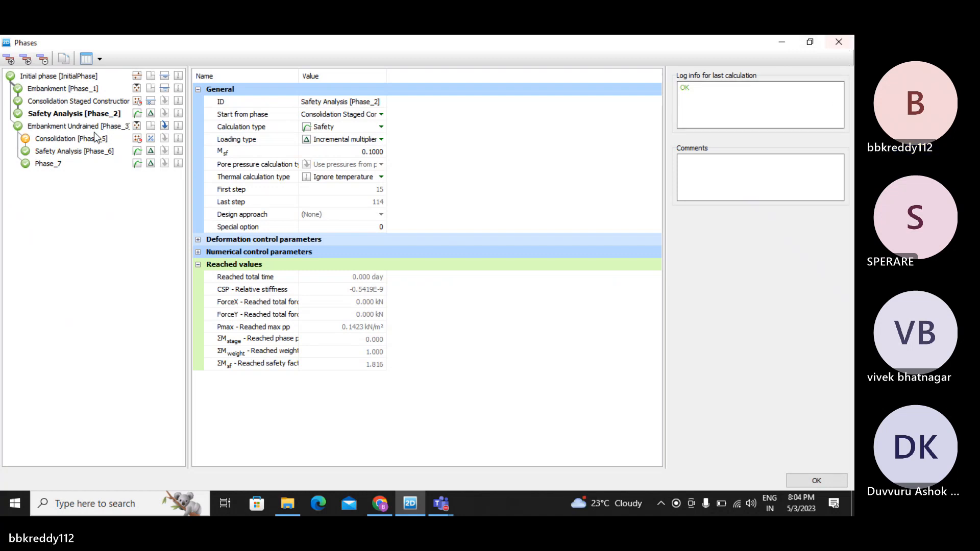
Review the settings of the Embankment and Consolidation Staged Construction phases, including the latter's loading type options
left_click(63, 101)
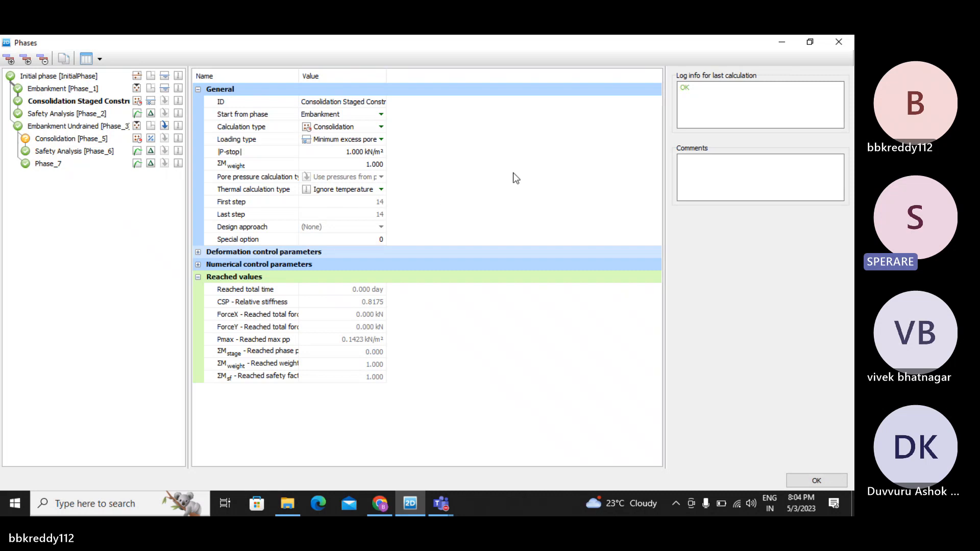
left_click(74, 90)
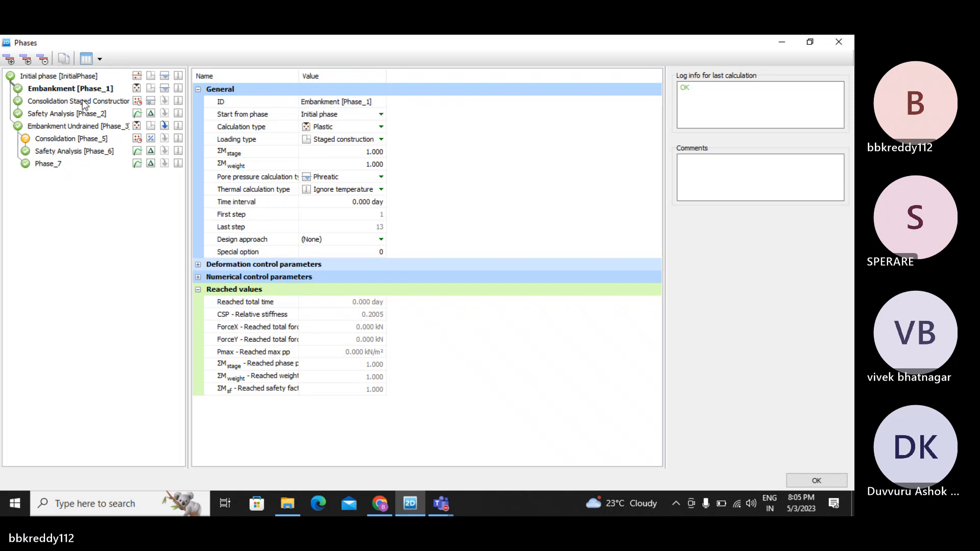
left_click(84, 103)
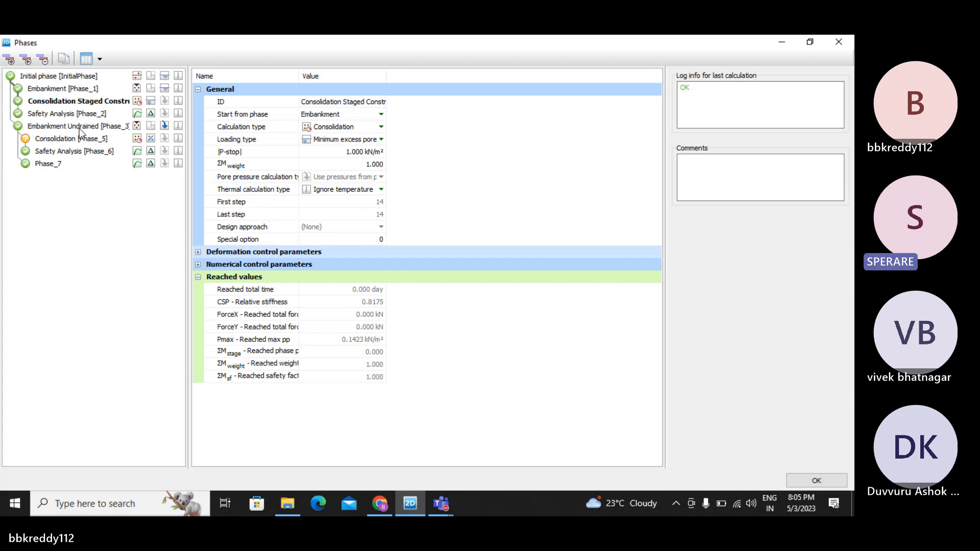
left_click(341, 140)
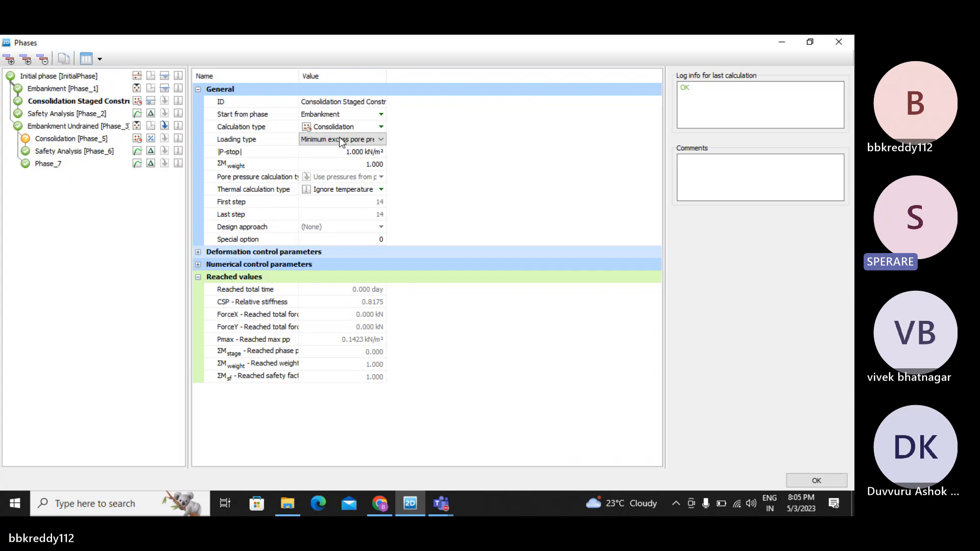
left_click(340, 142)
left_click(347, 158)
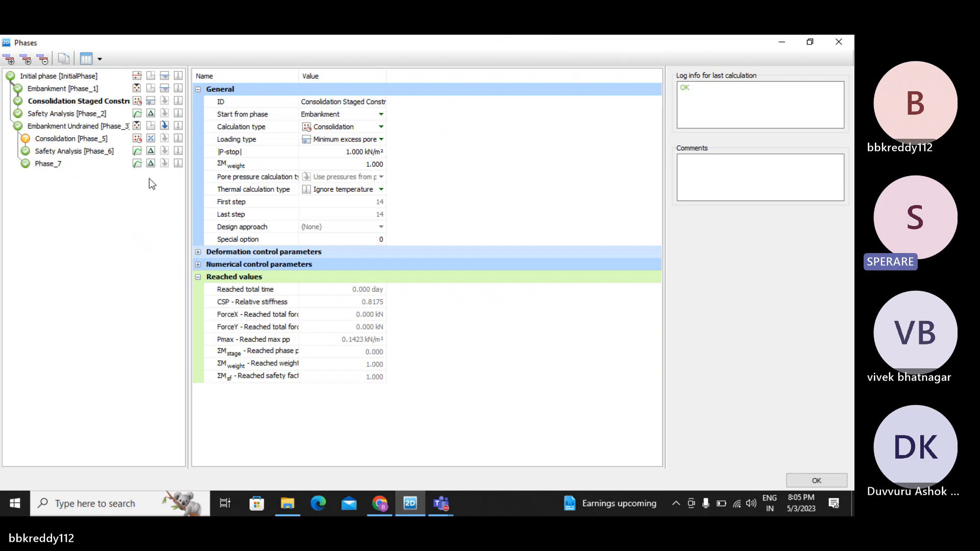
Set the Consolidation Staged Construction phase to Staged construction loading with a time interval of 100 days, and apply the changes
left_click(351, 139)
left_click(347, 151)
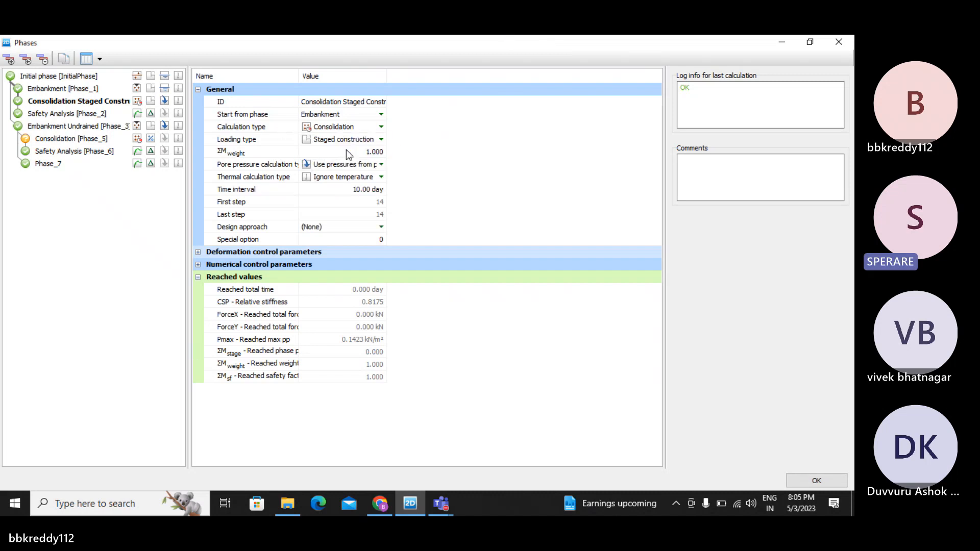
left_click(371, 190)
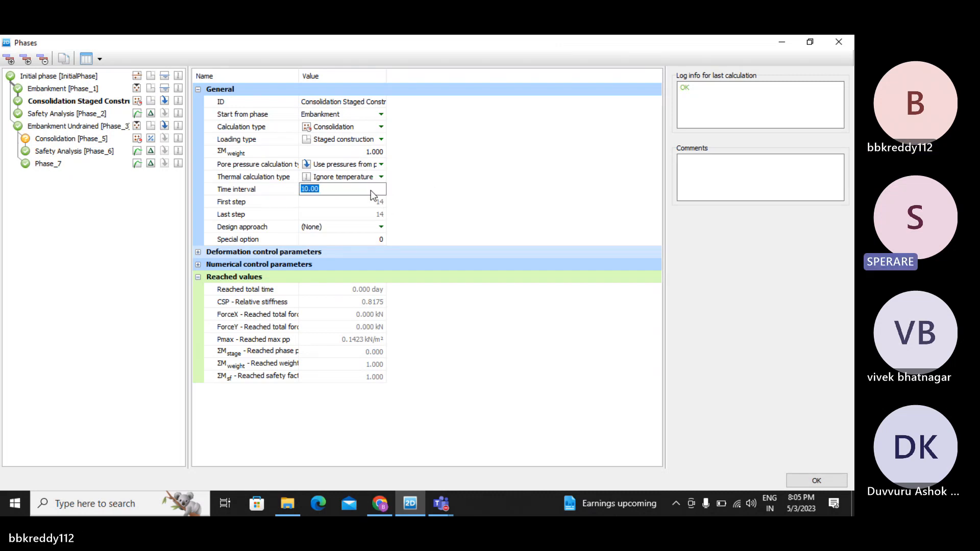
left_click(428, 188)
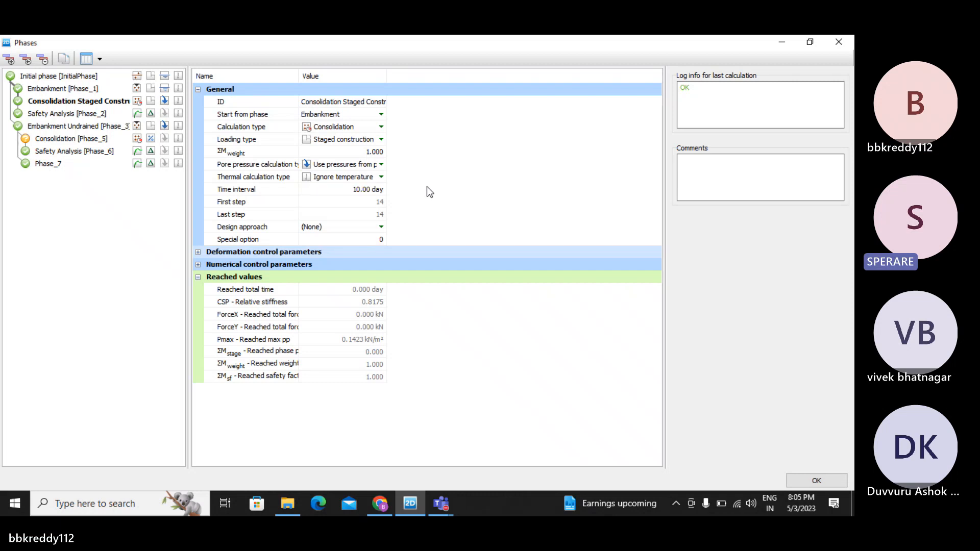
left_click(369, 189)
key("BackSpace")
key("BackSpace")
key("BackSpace")
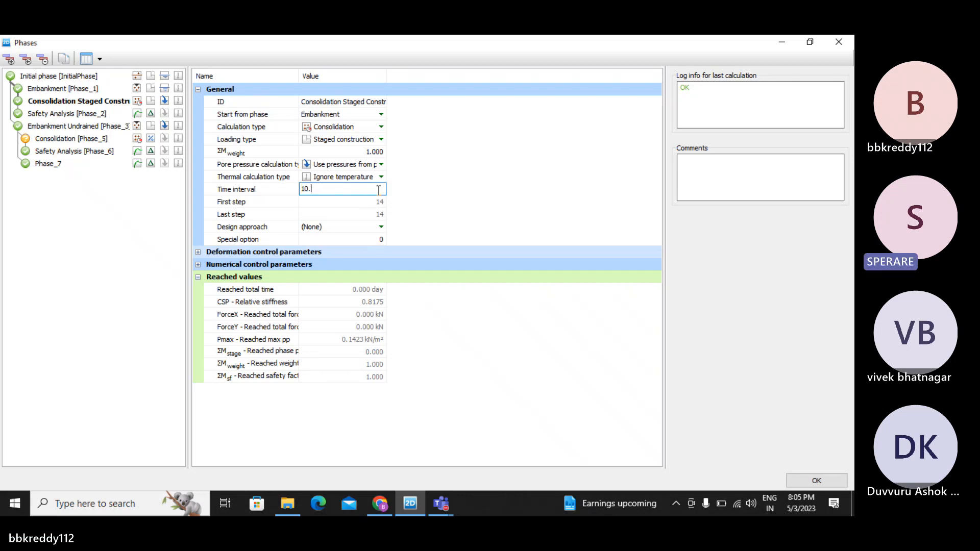
type("0")
left_click(816, 479)
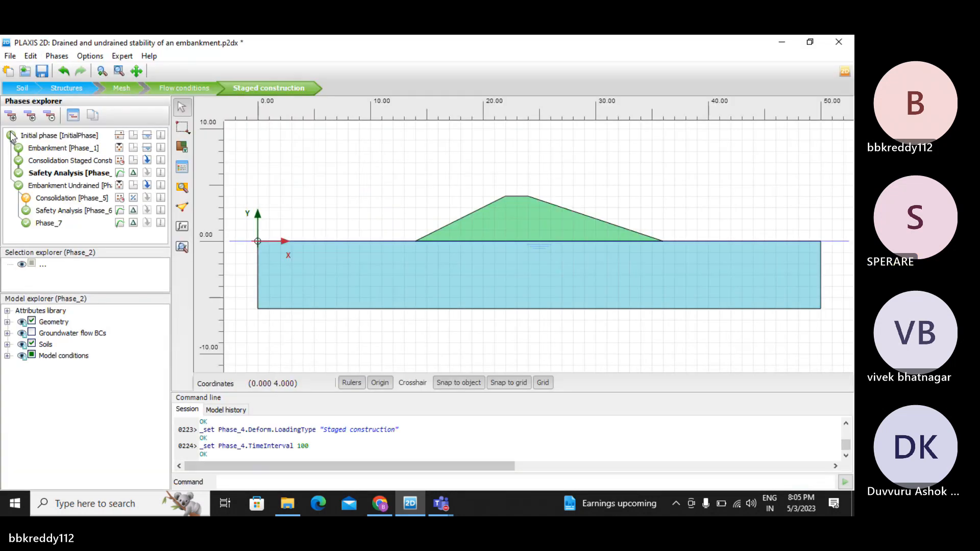
Reopen the Consolidation Staged Construction phase and set its loading type to Minimum excess pore pressure
double_click(70, 161)
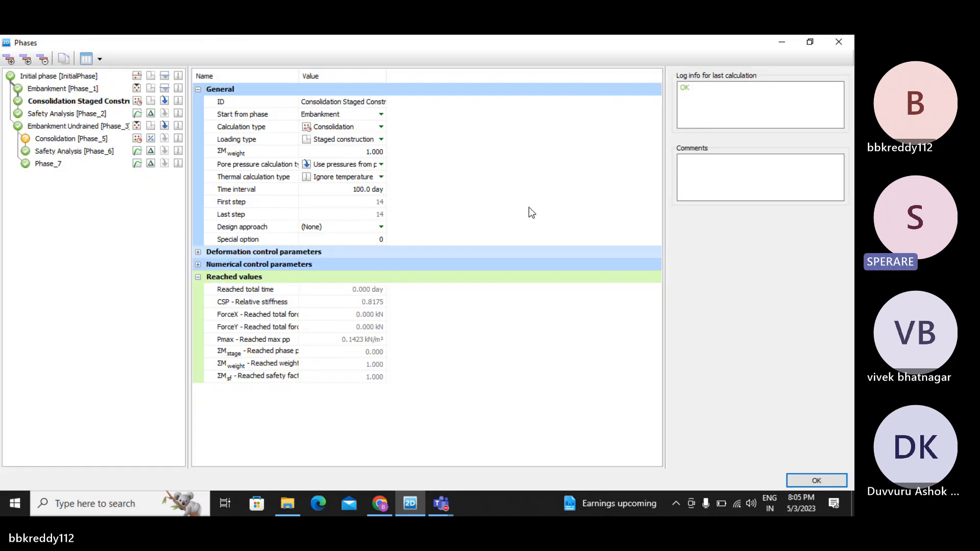
left_click(360, 138)
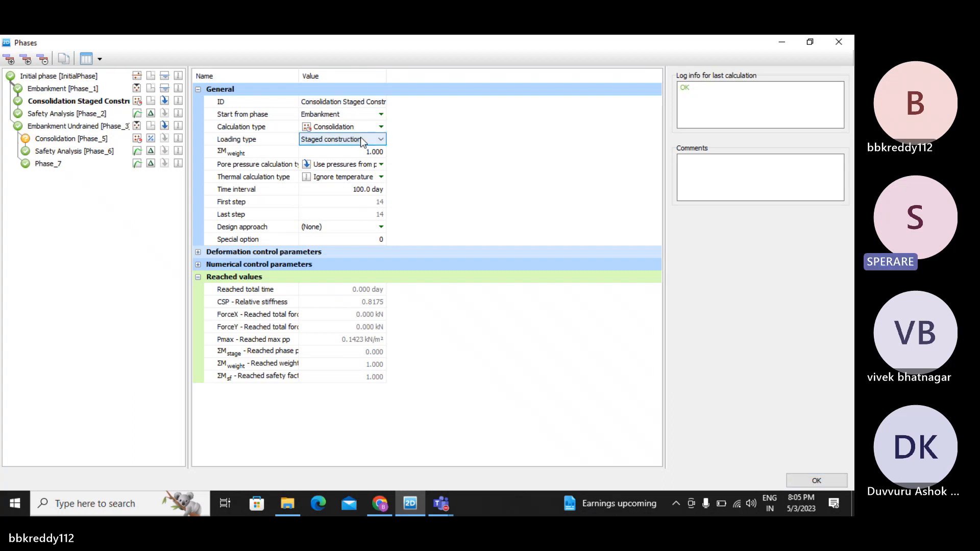
left_click(360, 138)
left_click(363, 159)
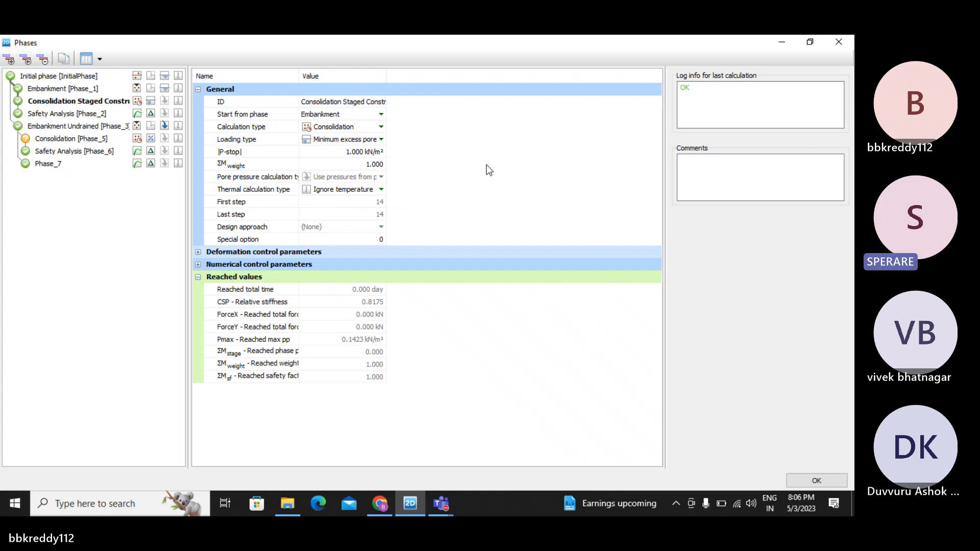
Switch the Consolidation Staged Construction phase's loading type to Degree of consolidation
left_click(359, 137)
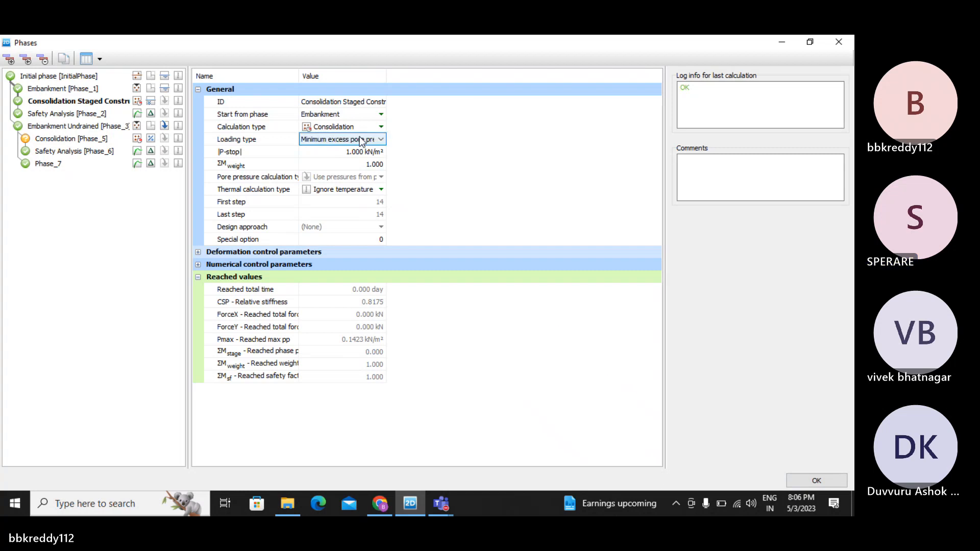
left_click(359, 137)
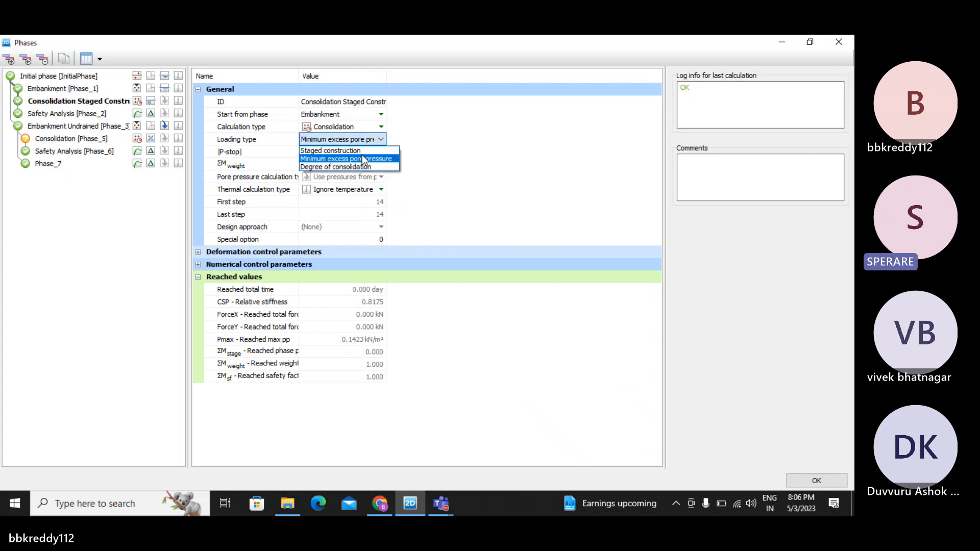
left_click(363, 169)
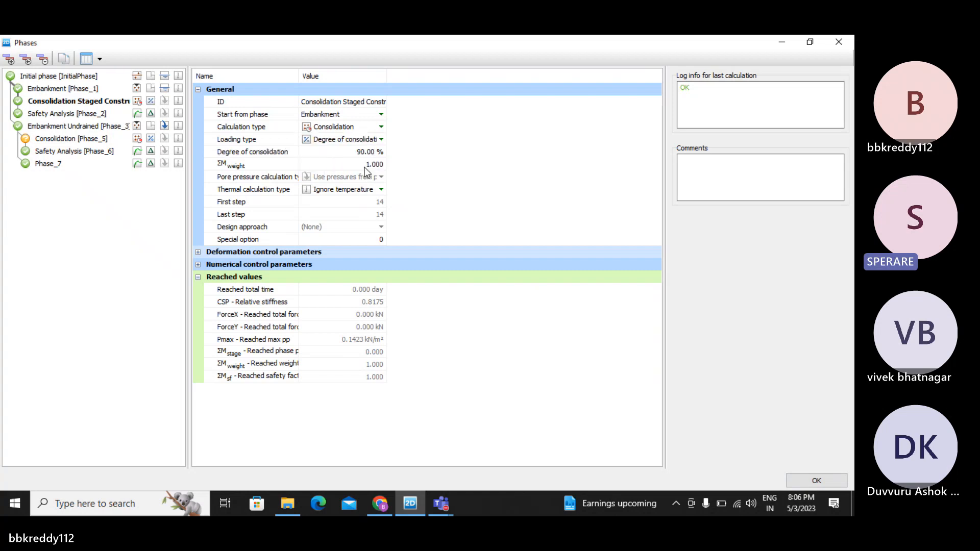
Set the Consolidation Staged Construction phase to Staged construction loading with a time interval of 10000 days
left_click(359, 141)
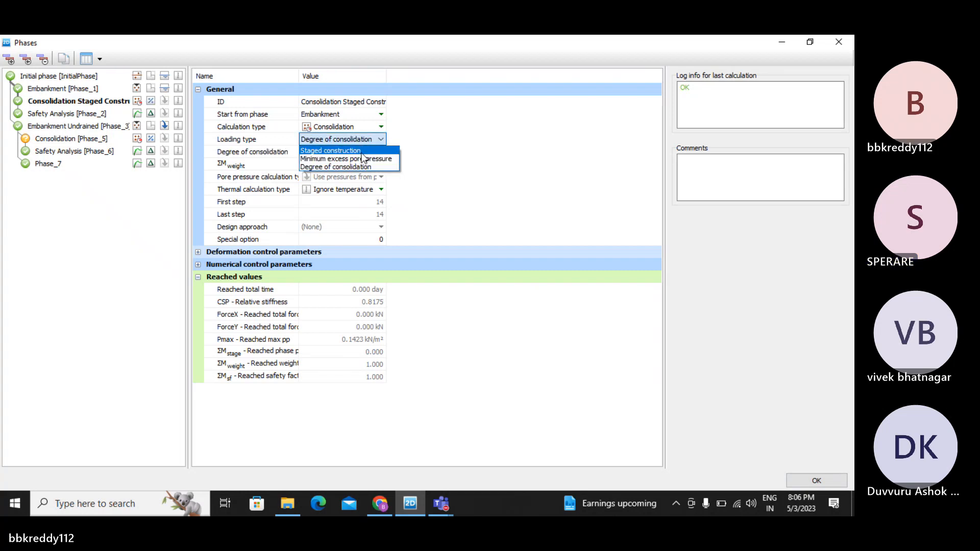
left_click(360, 148)
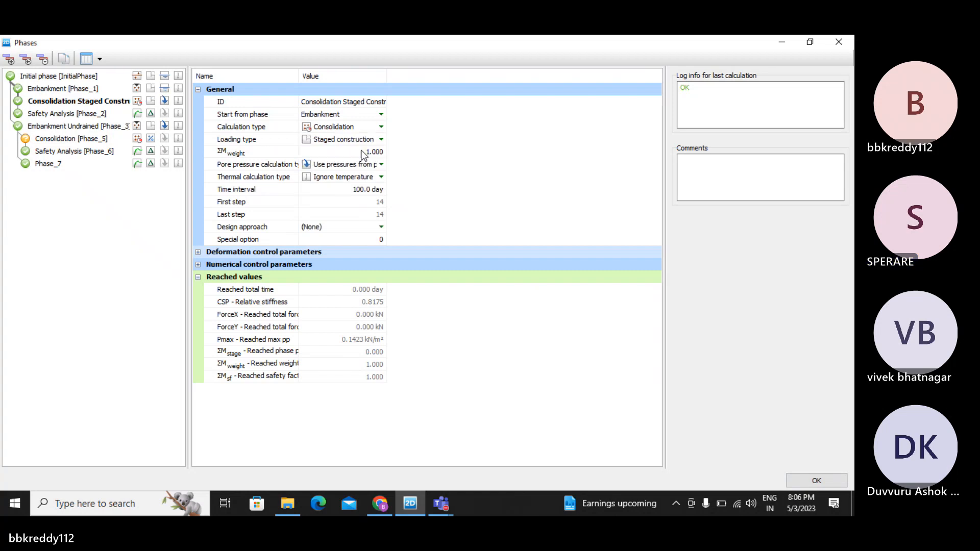
left_click(363, 189)
type("10000")
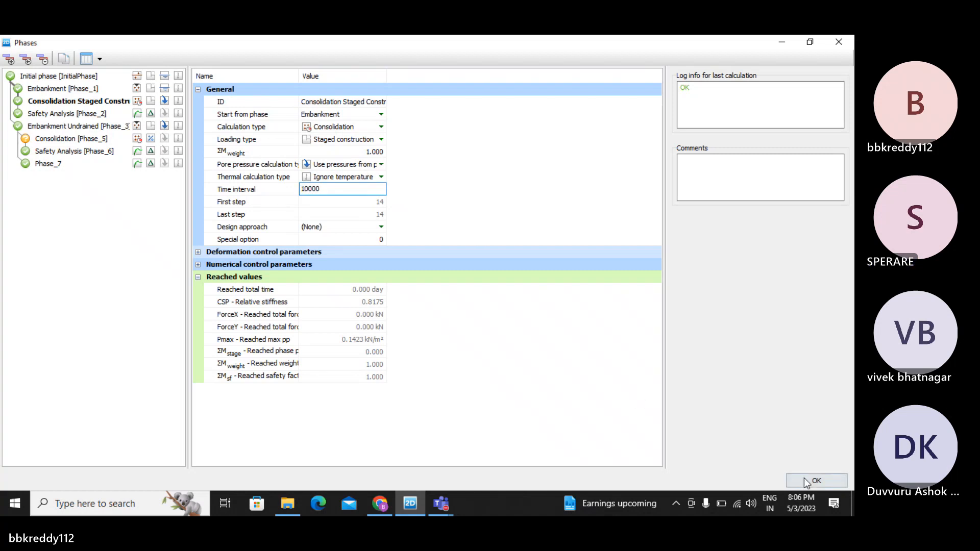
left_click(597, 359)
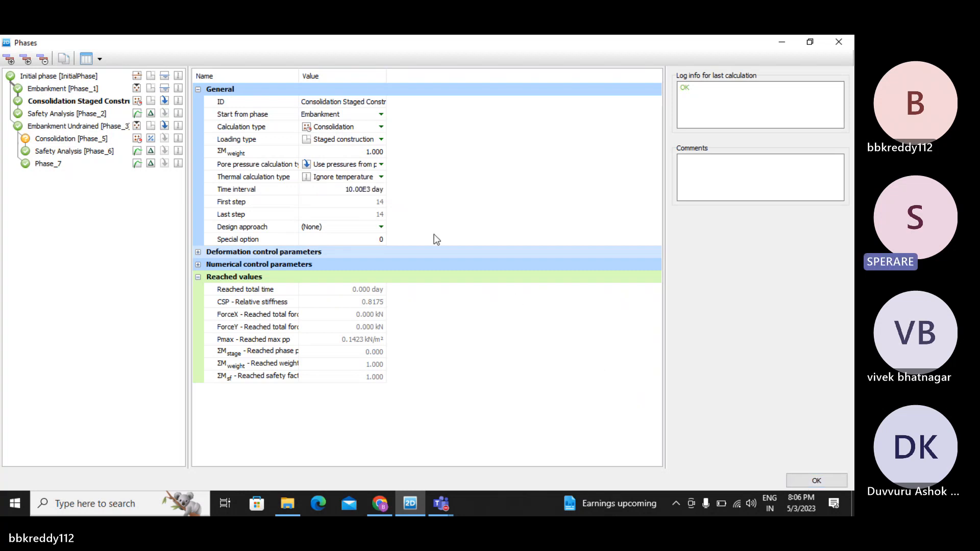
left_click(368, 153)
left_click(501, 279)
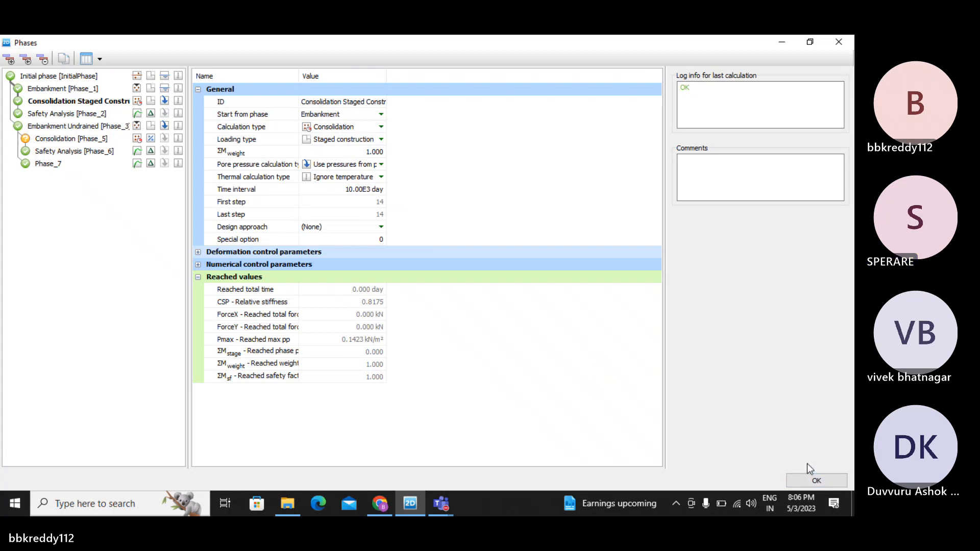
Compare the settings and reached values of Safety Analysis [Phase_6] and Phase_7, and check the loading types available for each
left_click(80, 152)
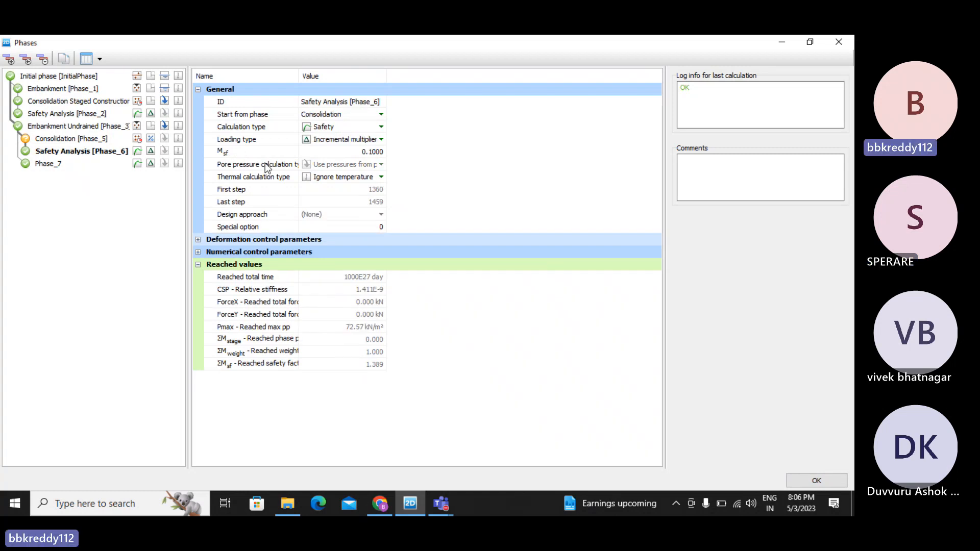
left_click(77, 164)
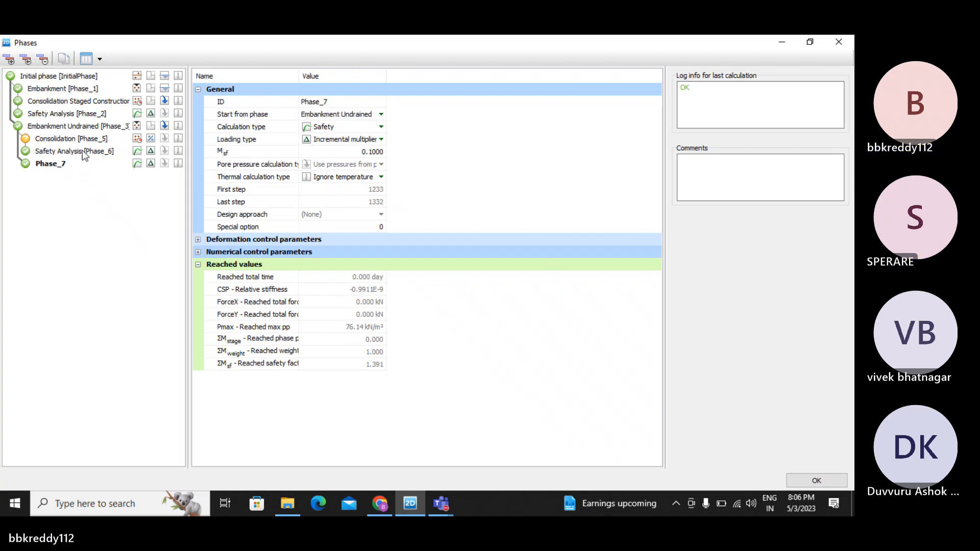
left_click(81, 150)
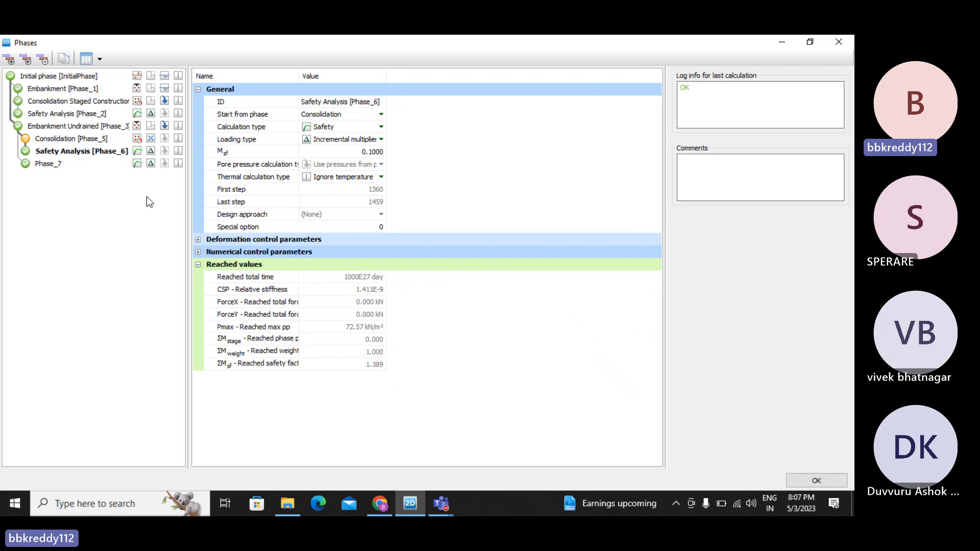
left_click(324, 139)
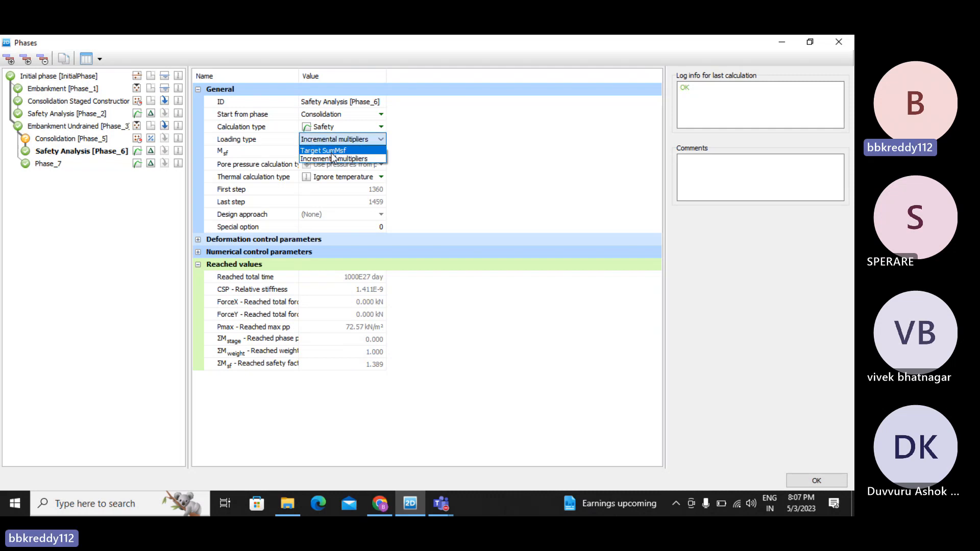
left_click(471, 222)
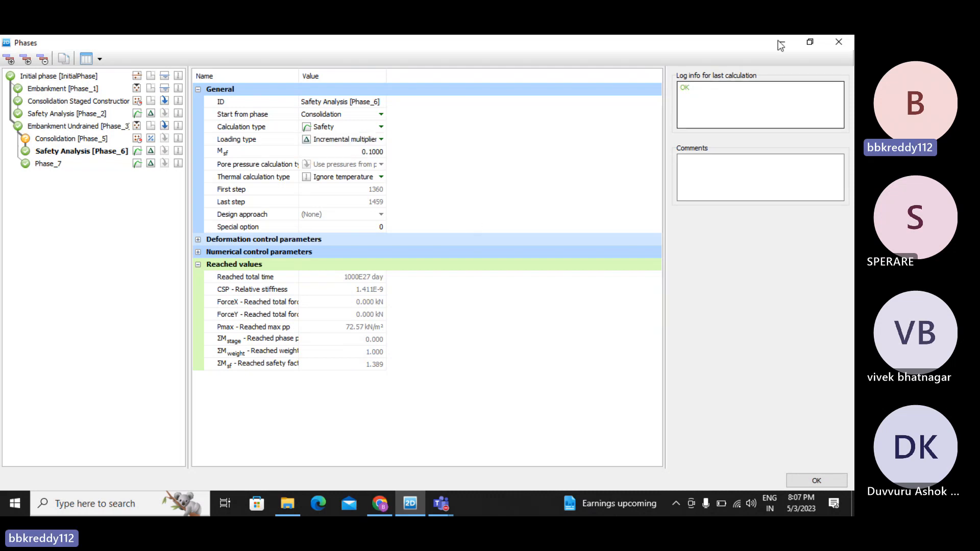
left_click(71, 165)
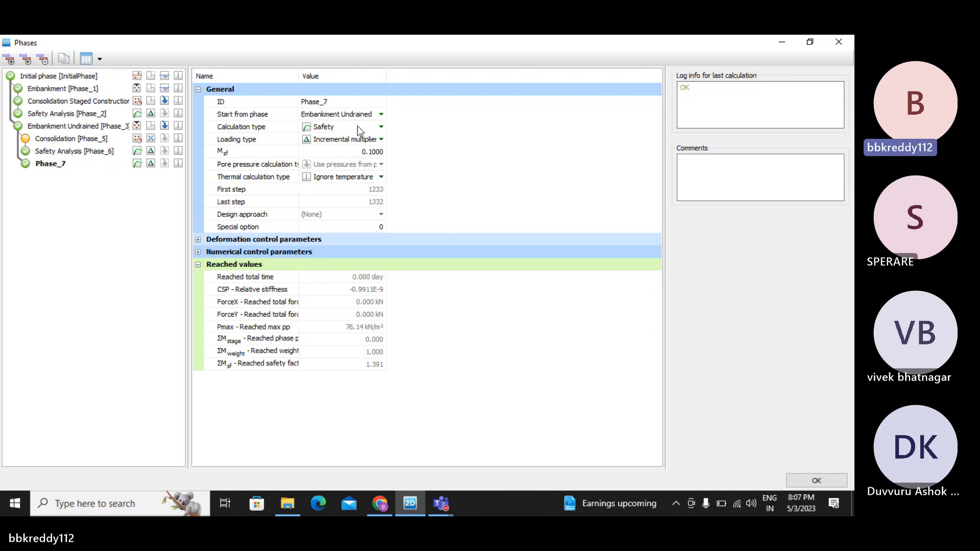
left_click(358, 139)
left_click(443, 149)
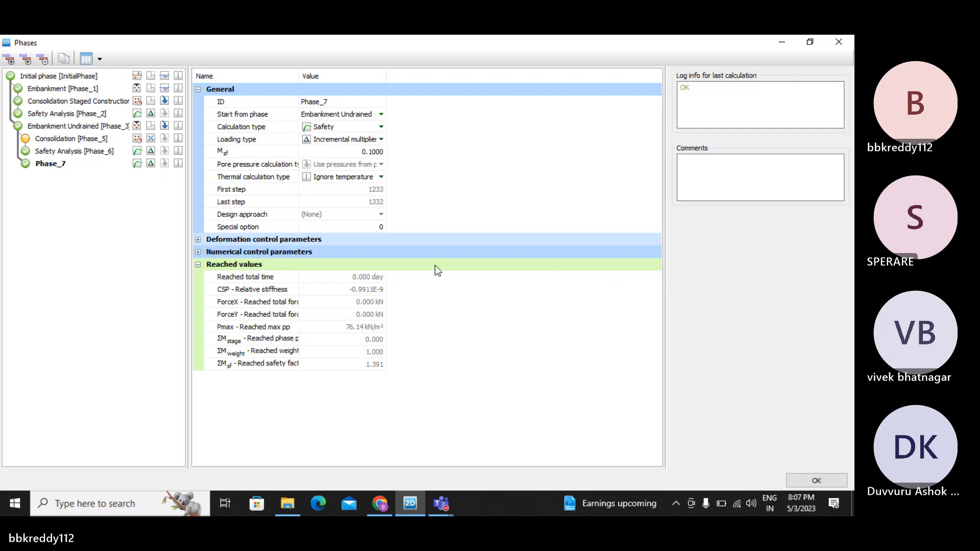
Set Phase_7's loading type to Target SumMsf with a ΣMsf value of 1.000
left_click(340, 141)
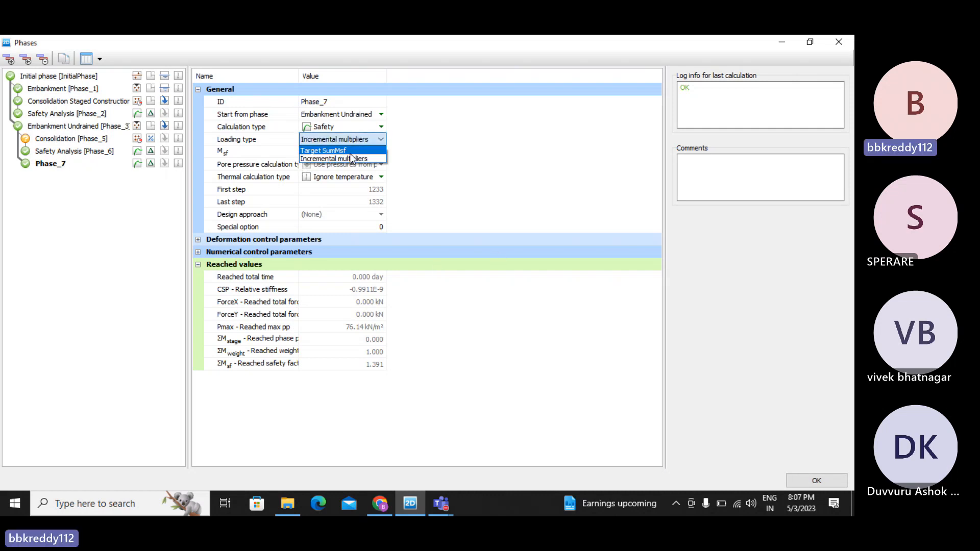
left_click(351, 150)
left_click(365, 151)
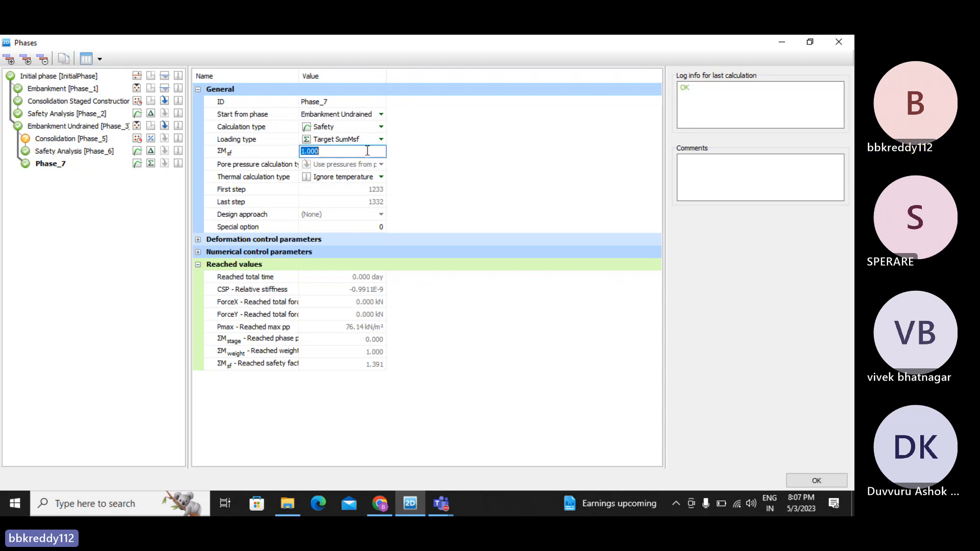
type("1.2")
key("BackSpace")
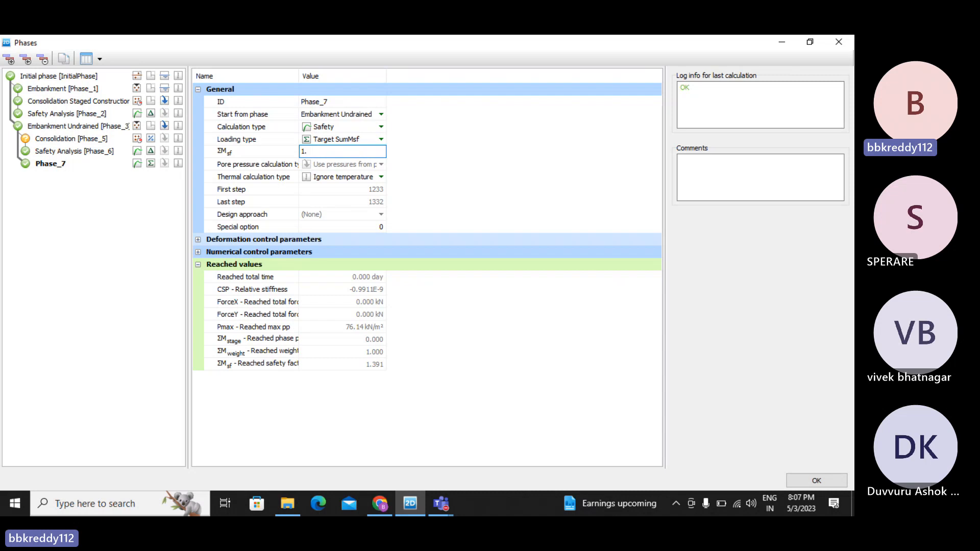
key("Return")
Compare the loading settings and reached safety factors of Safety Analysis [Phase_6] and Phase_7, and close the phase settings
left_click(107, 150)
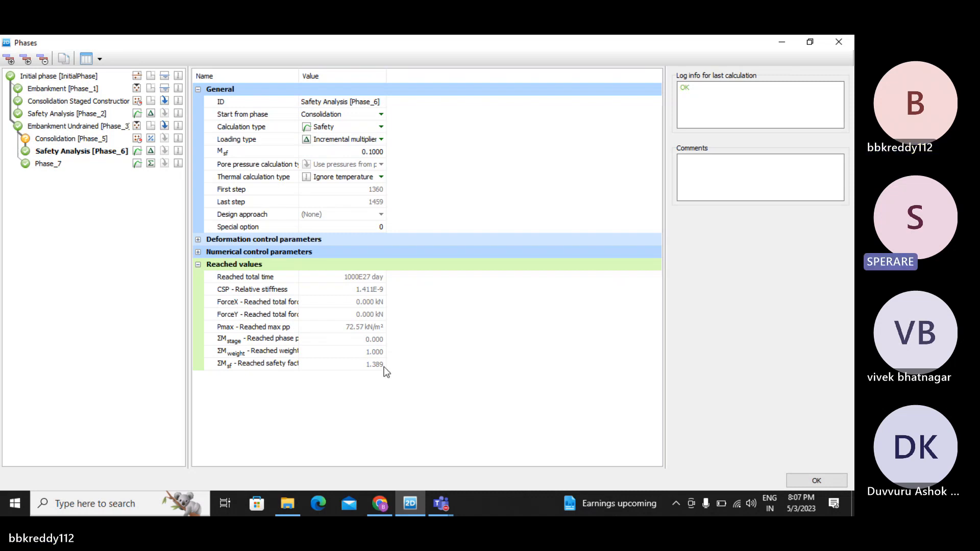
left_click(80, 167)
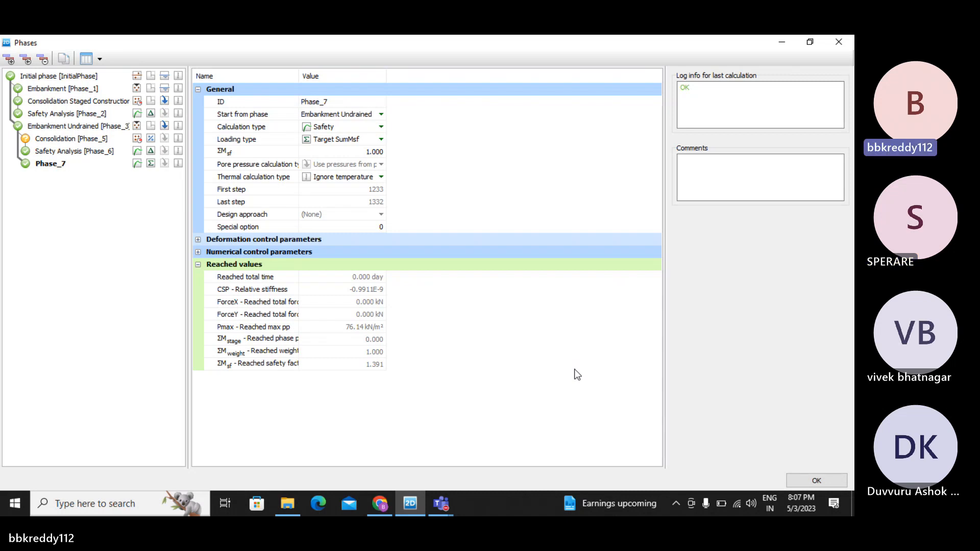
left_click(103, 152)
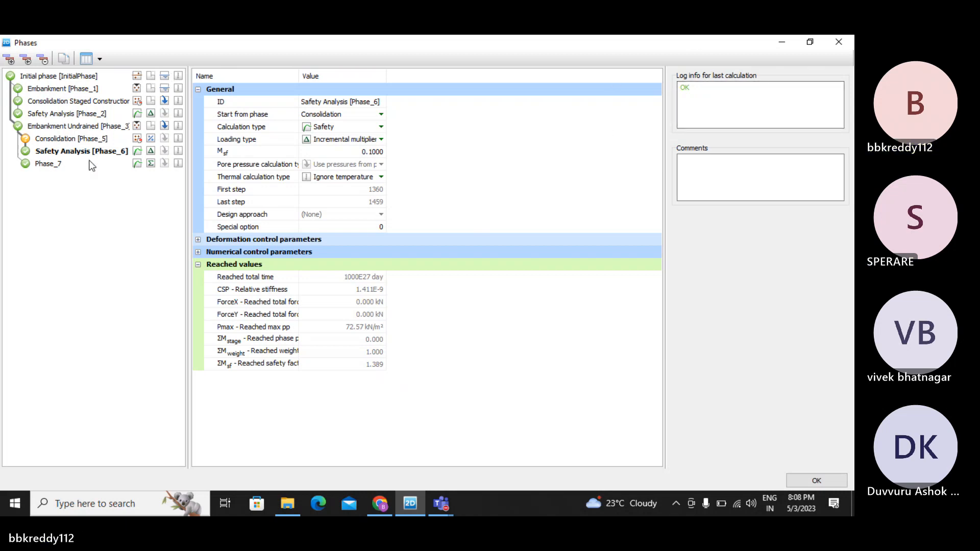
left_click(92, 164)
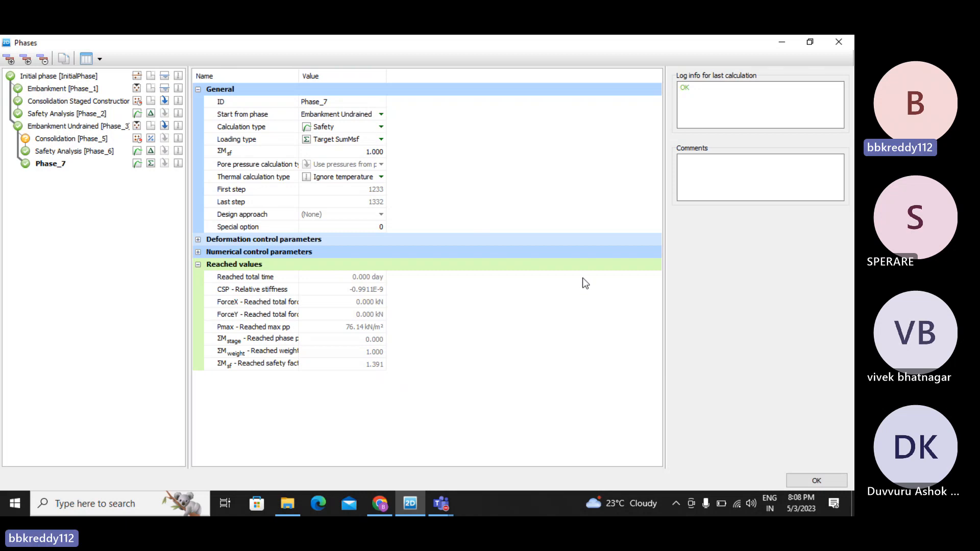
left_click(837, 482)
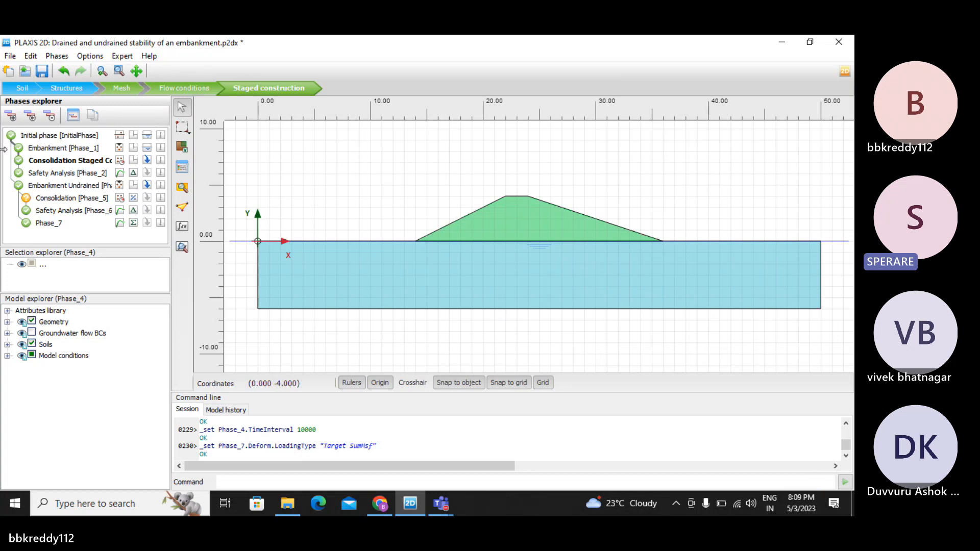
Review the settings of the Consolidation [Phase_5] and Embankment Undrained [Phase_3] phases, and close the phase settings
double_click(73, 200)
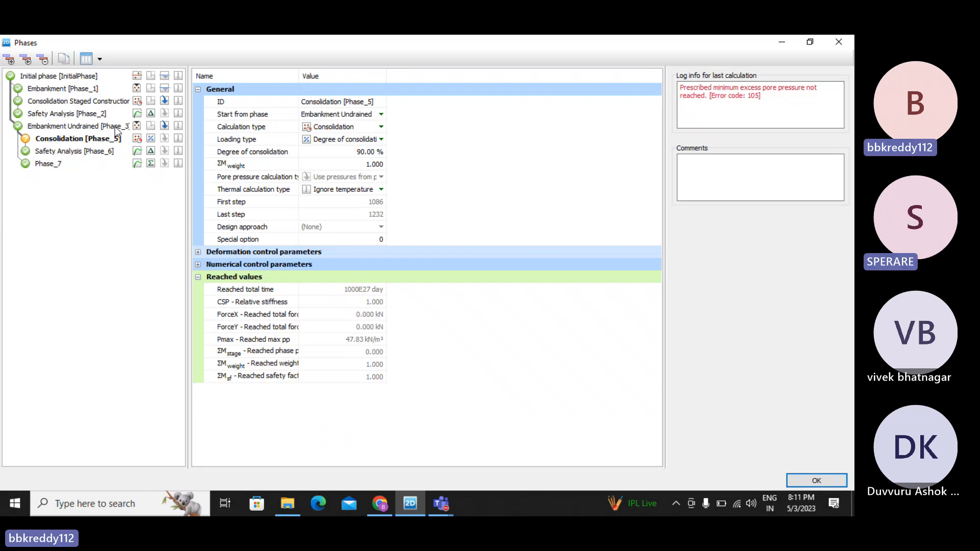
left_click(104, 128)
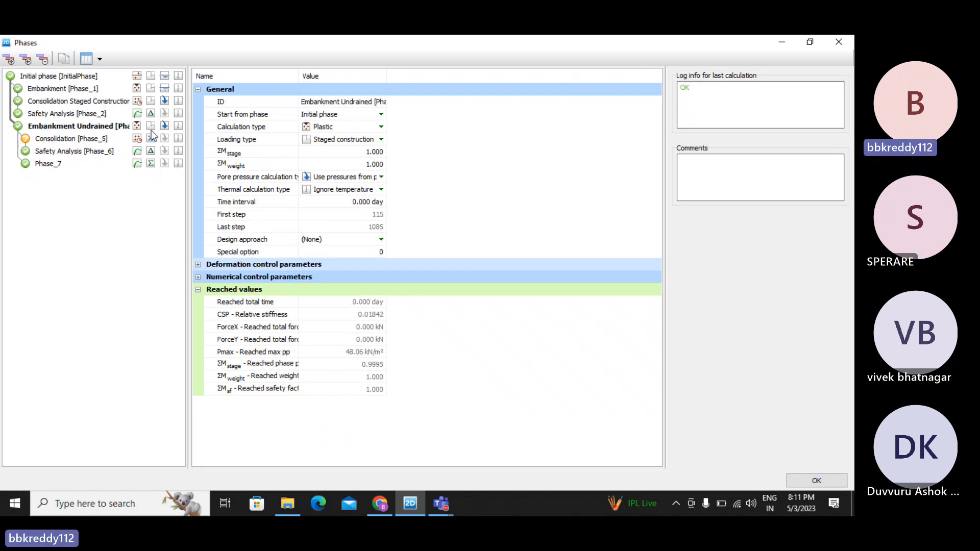
left_click(838, 42)
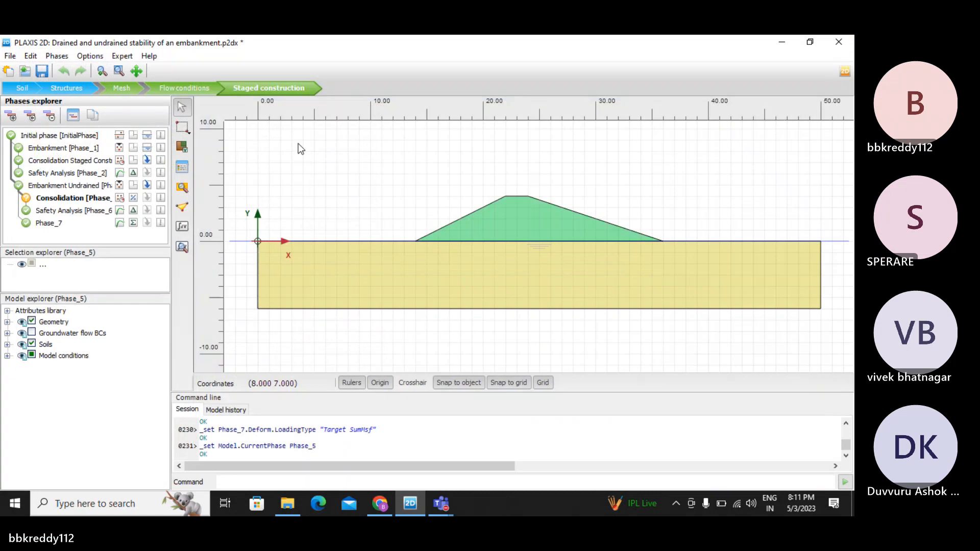
Open the calculation results of Consolidation [Phase_5] and view its deformed mesh
left_click(182, 249)
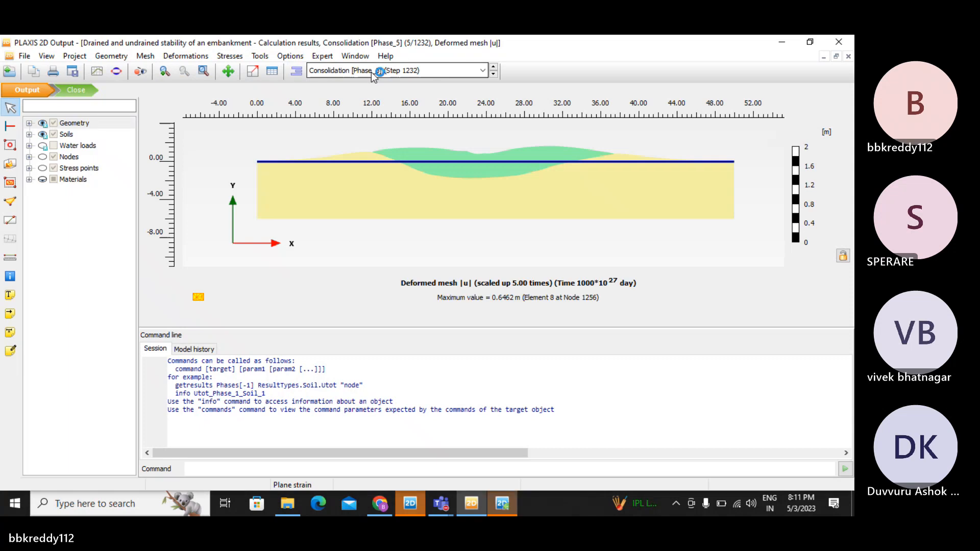
left_click(376, 71)
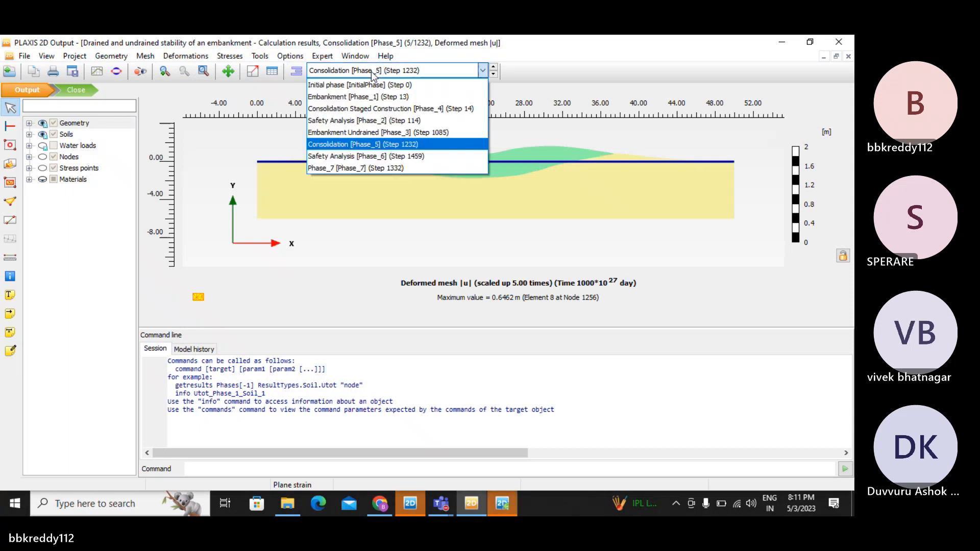
left_click(393, 145)
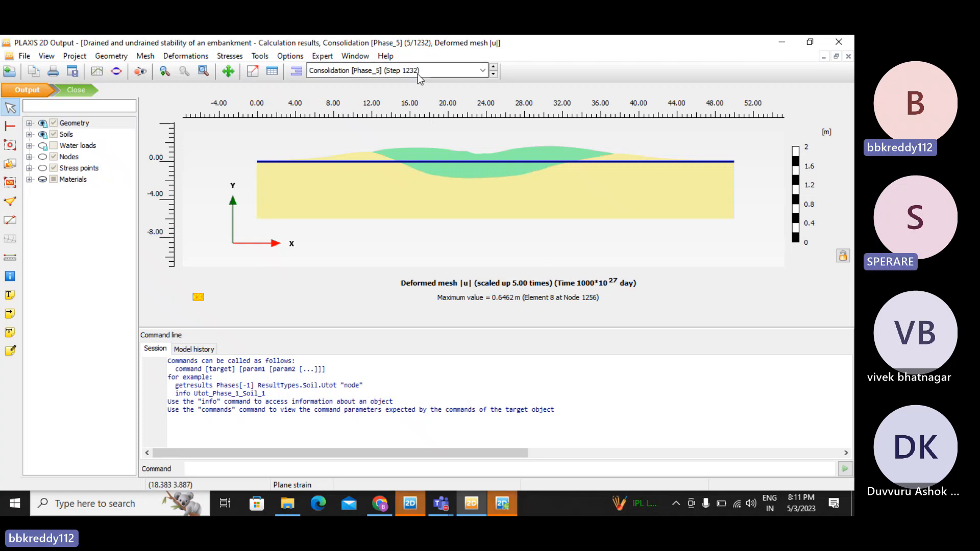
Compare the total displacements of Embankment [Phase_1] and Embankment Undrained [Phase_3], enlarging the plot area by shrinking the command line
left_click(408, 71)
left_click(412, 97)
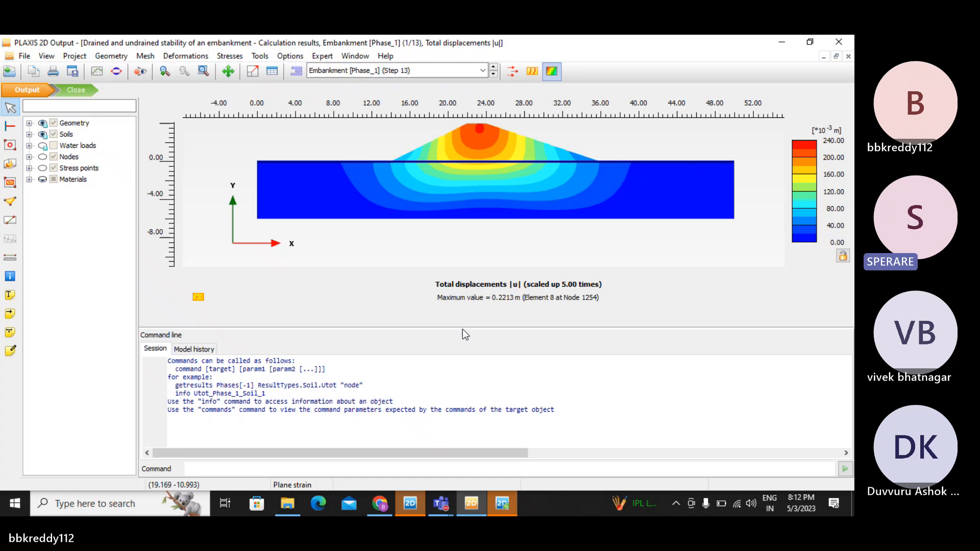
left_click_drag(461, 326, 483, 428)
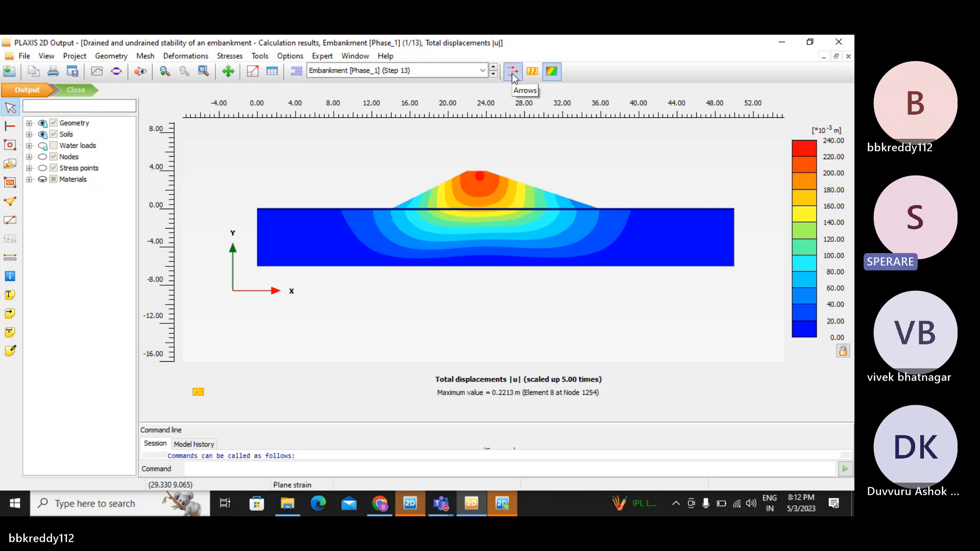
left_click(430, 72)
scroll(434, 127, "up", 1)
left_click(434, 139)
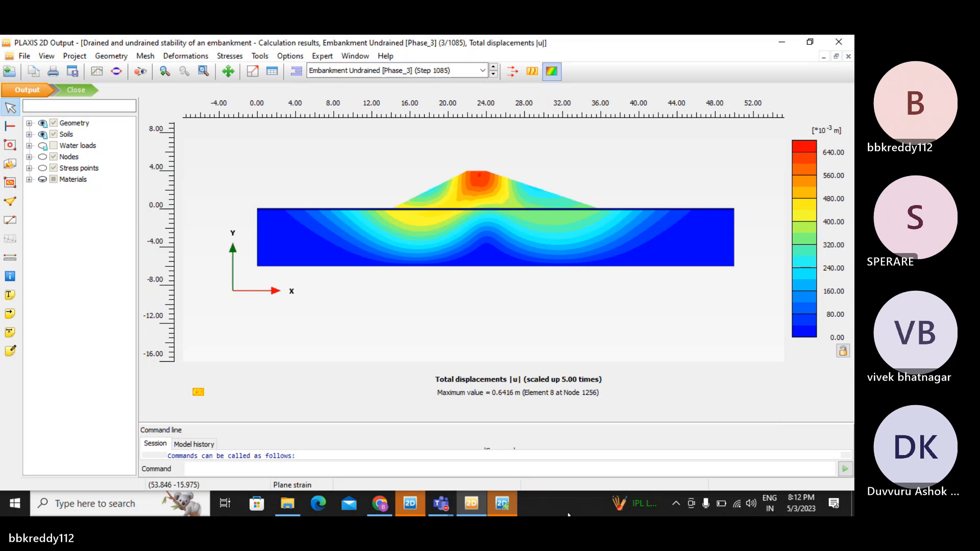
Dismiss the Teams meeting's recording notice, close the PLAXIS 2D News Feed and return to the embankment model
left_click(472, 504)
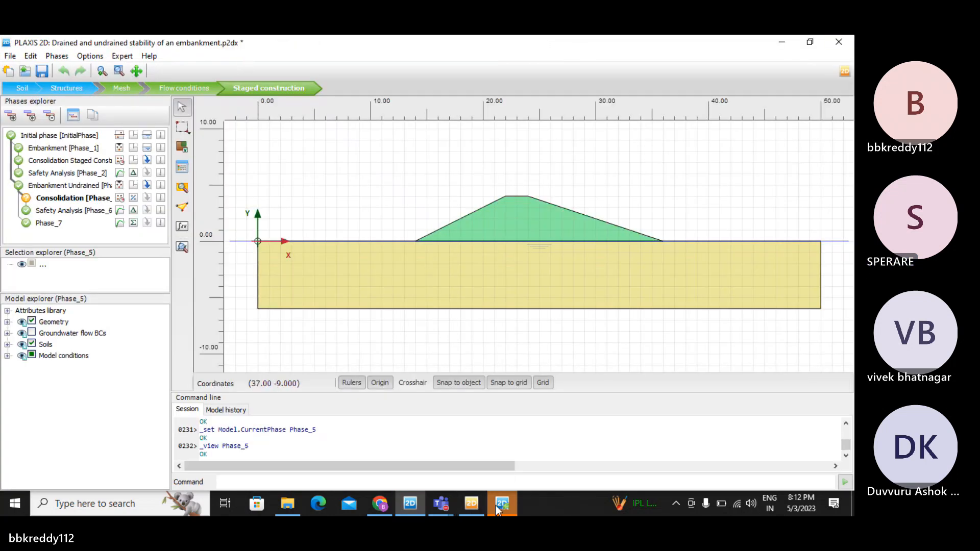
mouse_move(443, 504)
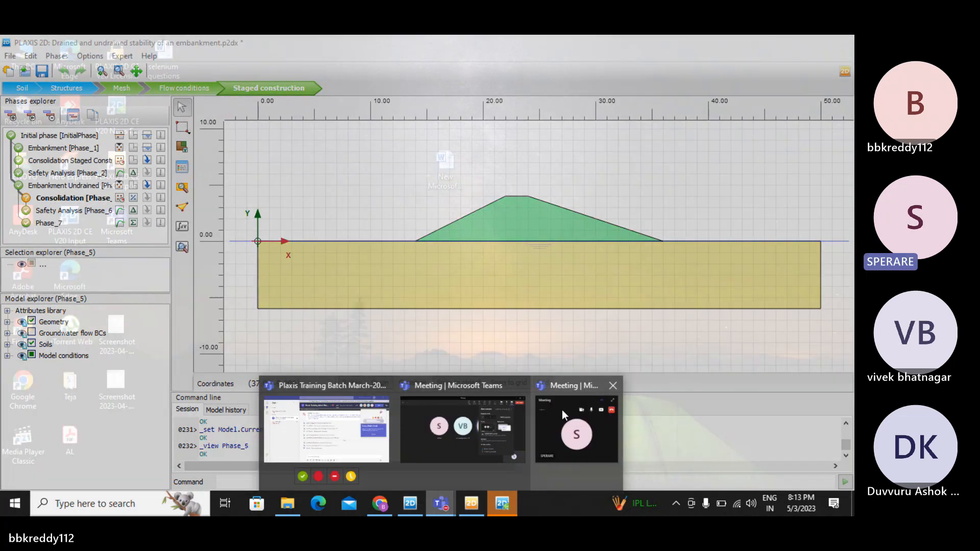
left_click(562, 409)
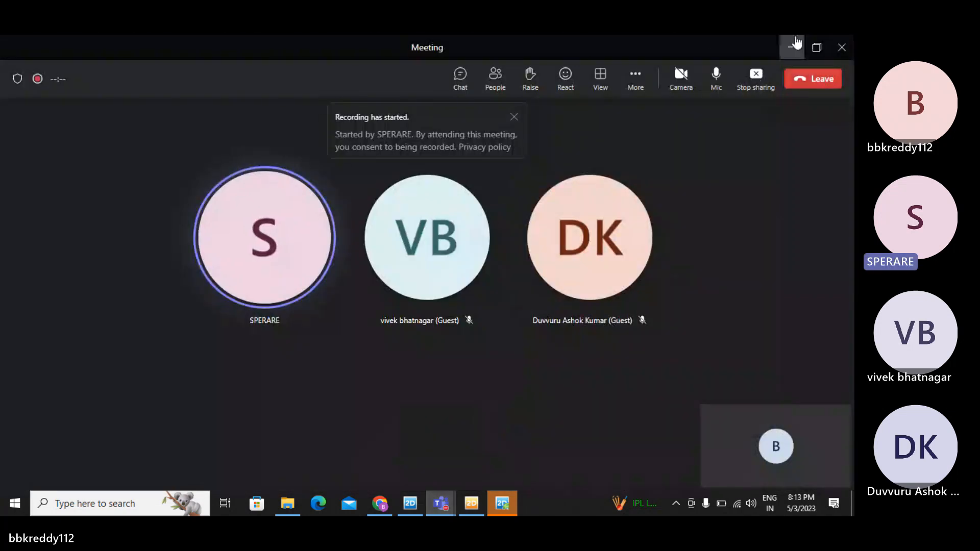
left_click(514, 118)
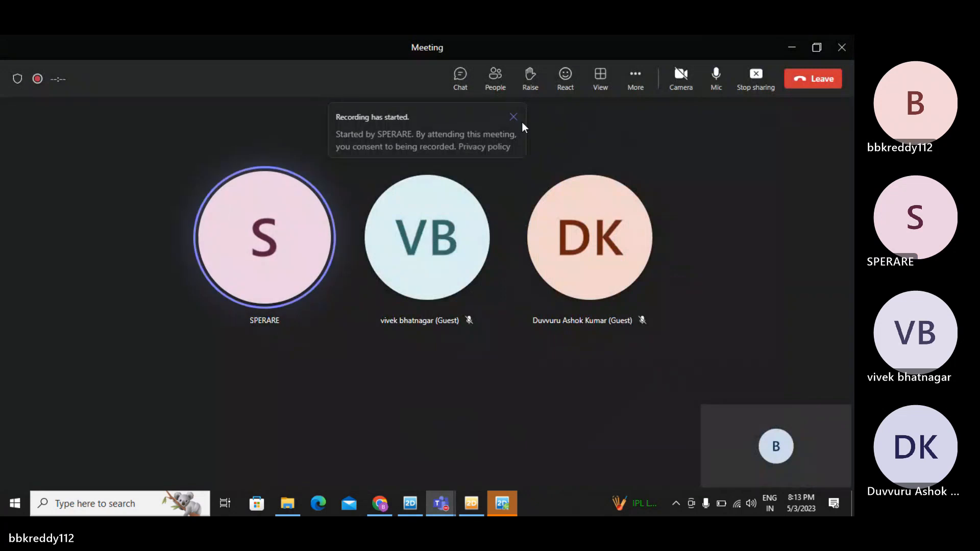
left_click(502, 503)
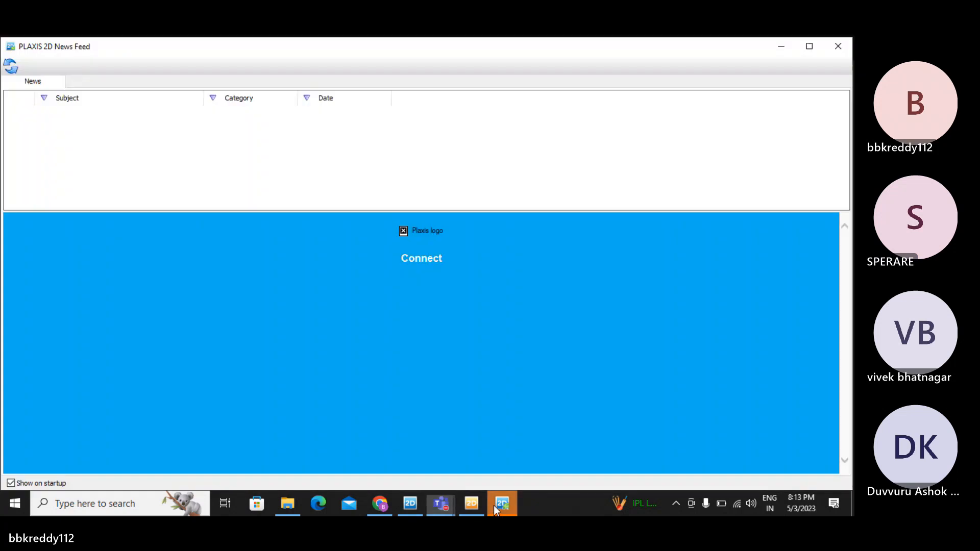
left_click(838, 46)
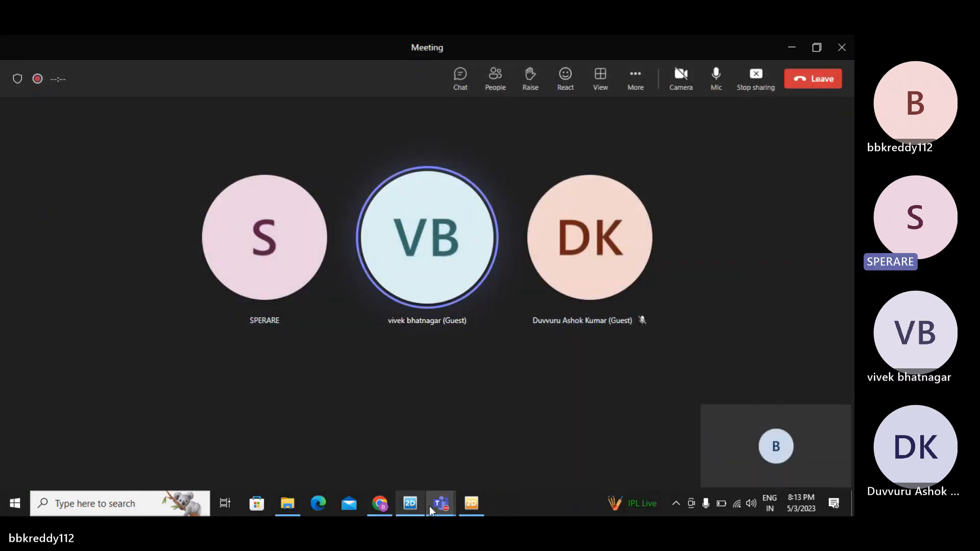
left_click(390, 444)
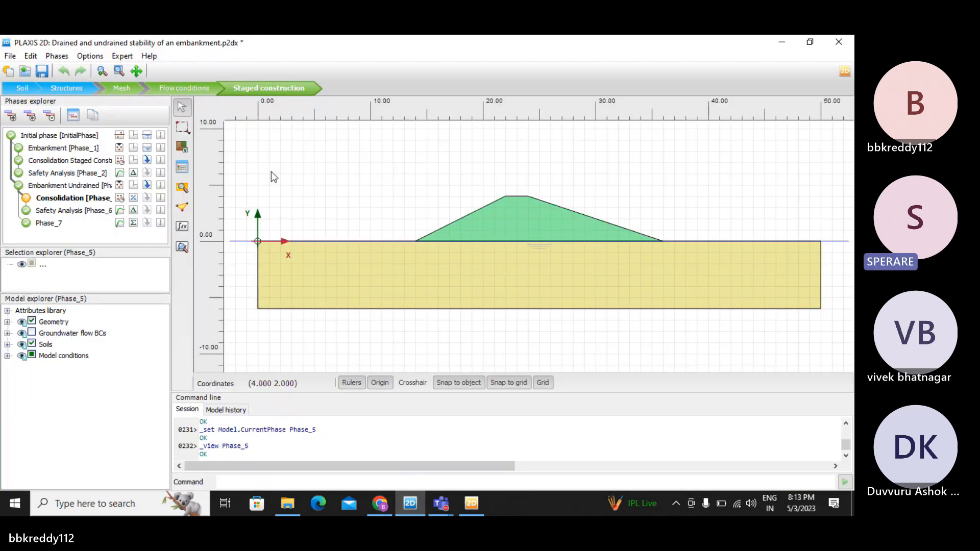
Open the project "Submerged construction of an excavation" from Practice Lessions without saving the embankment project's changes
left_click(10, 55)
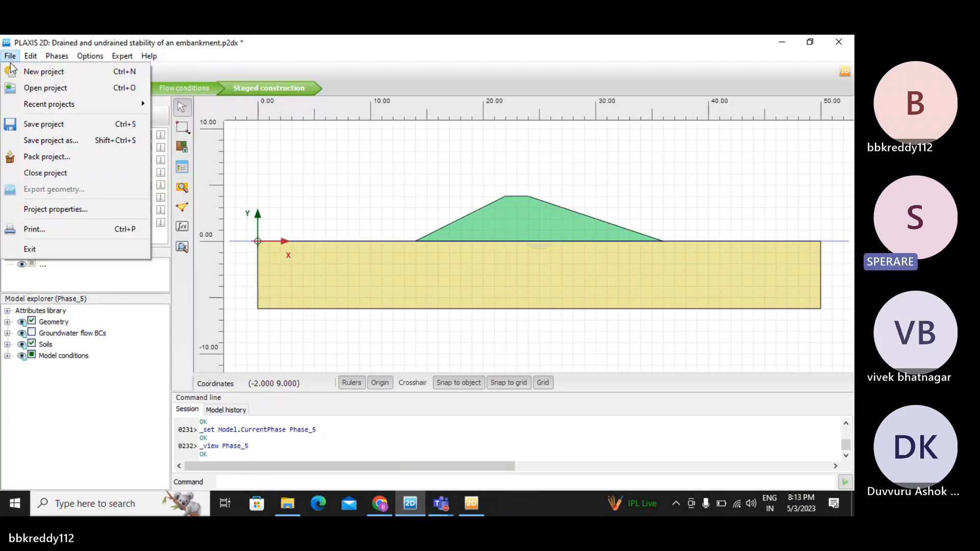
left_click(38, 87)
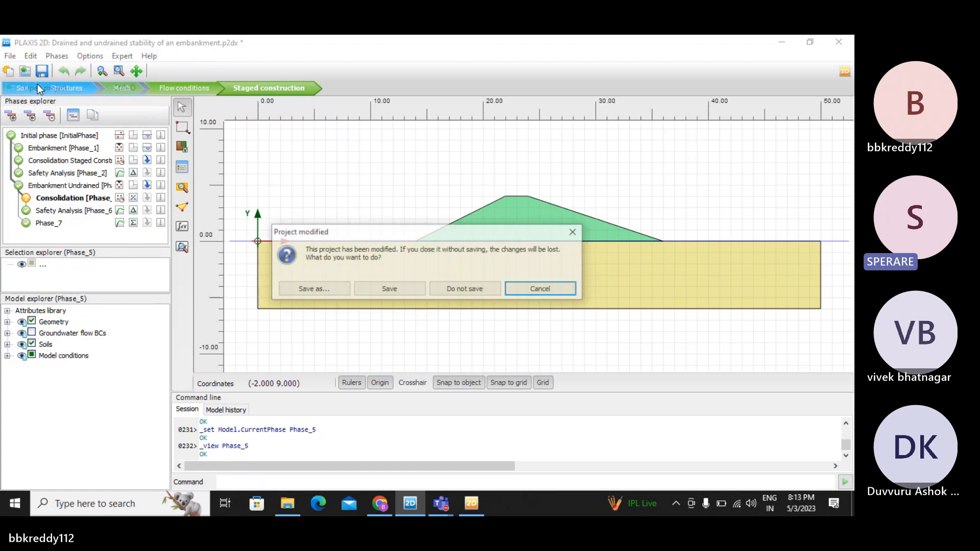
left_click(449, 289)
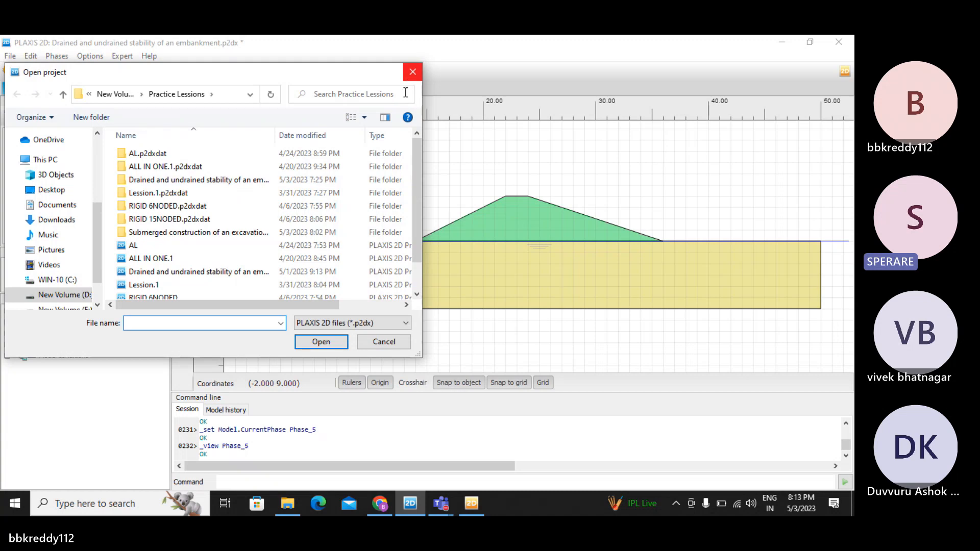
scroll(186, 261, "down", 1)
double_click(206, 290)
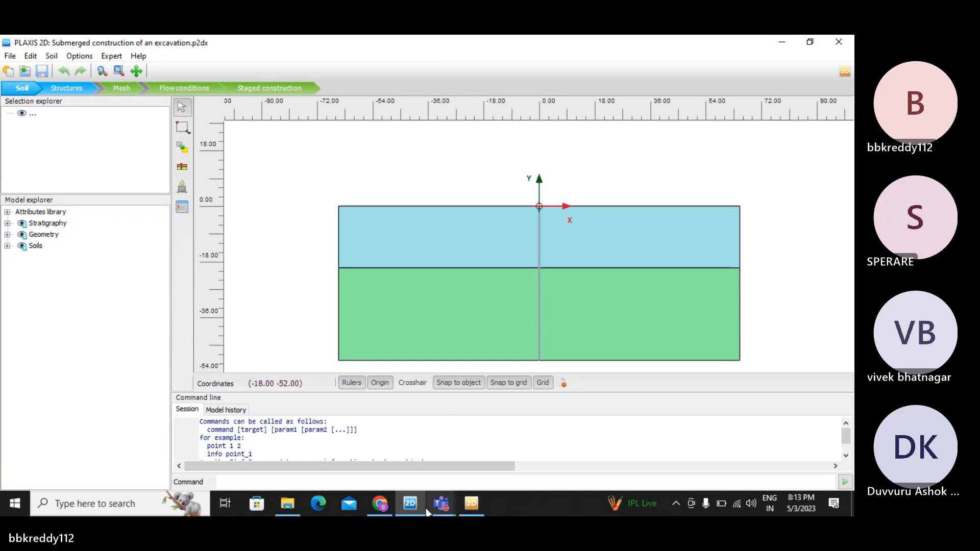
mouse_move(411, 508)
left_click(410, 505)
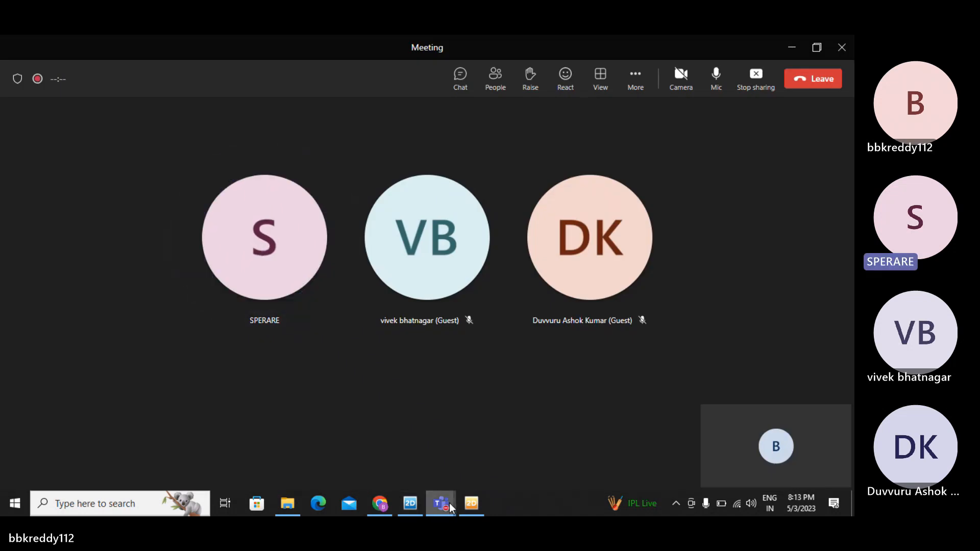
left_click(471, 503)
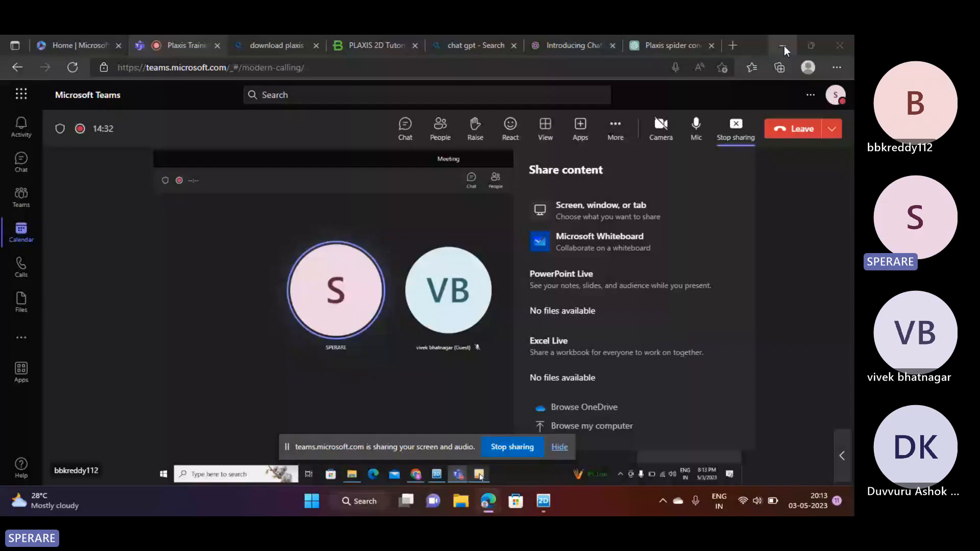
Minimize the Teams meeting browser and hide the screen-sharing bar to bring up the untitled PLAXIS 2D excavation model
left_click(783, 46)
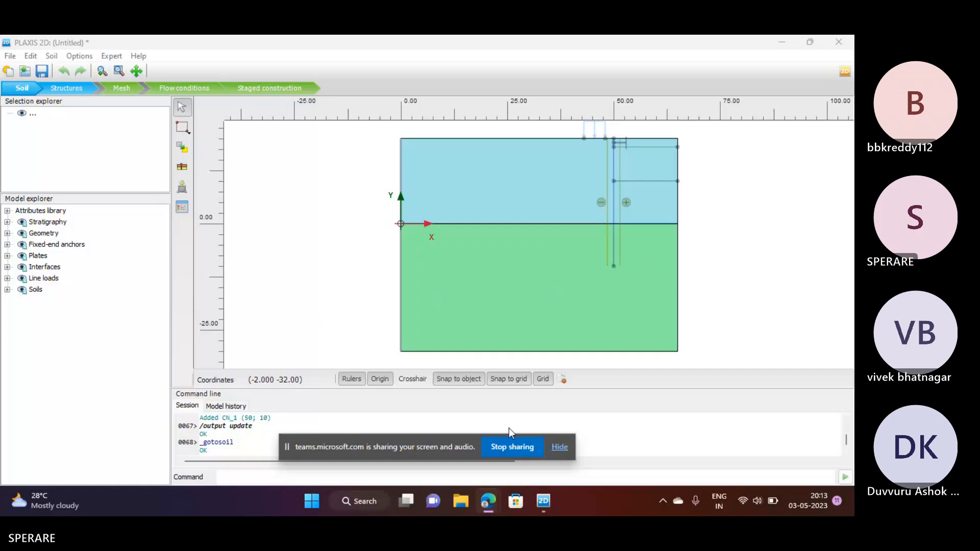
left_click(557, 453)
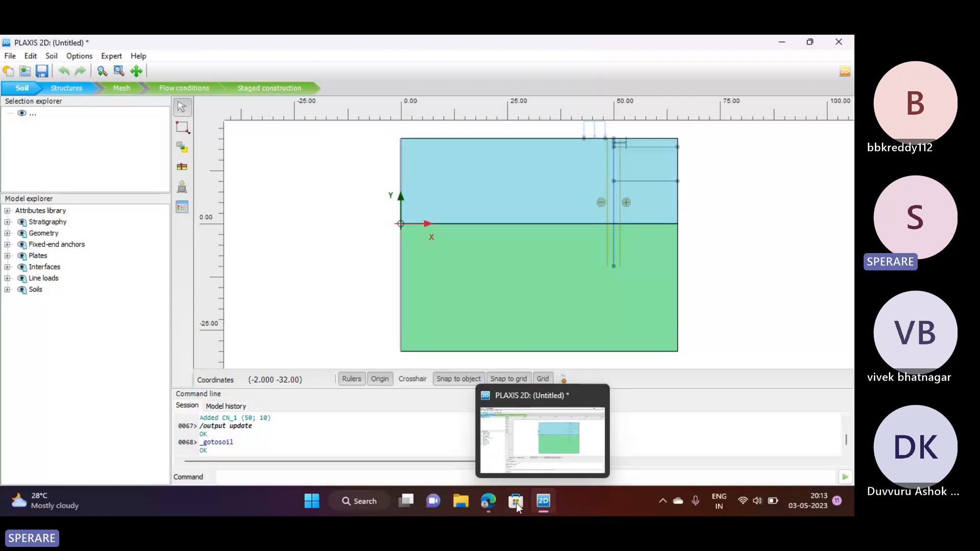
left_click(488, 508)
left_click(488, 509)
left_click(489, 508)
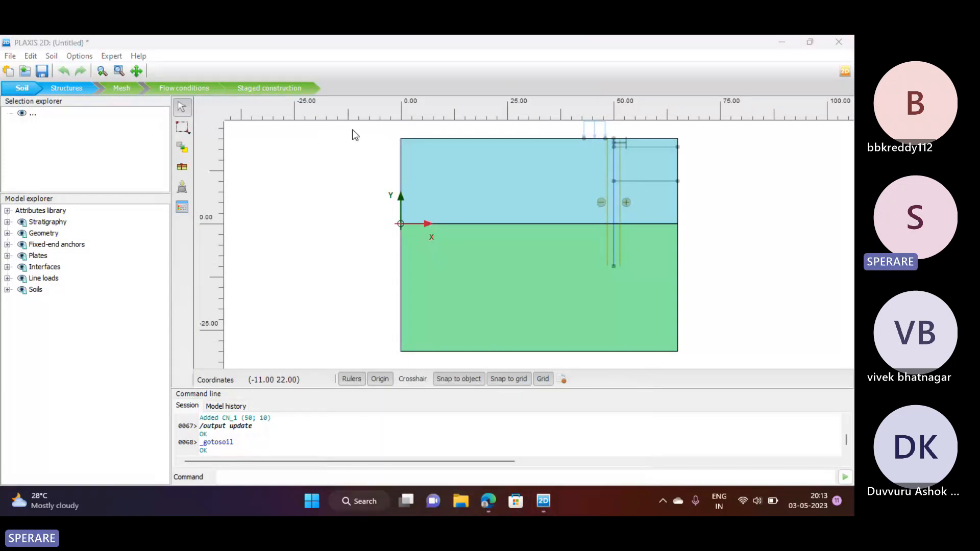
Open the Downloads folder in File Explorer
left_click(461, 500)
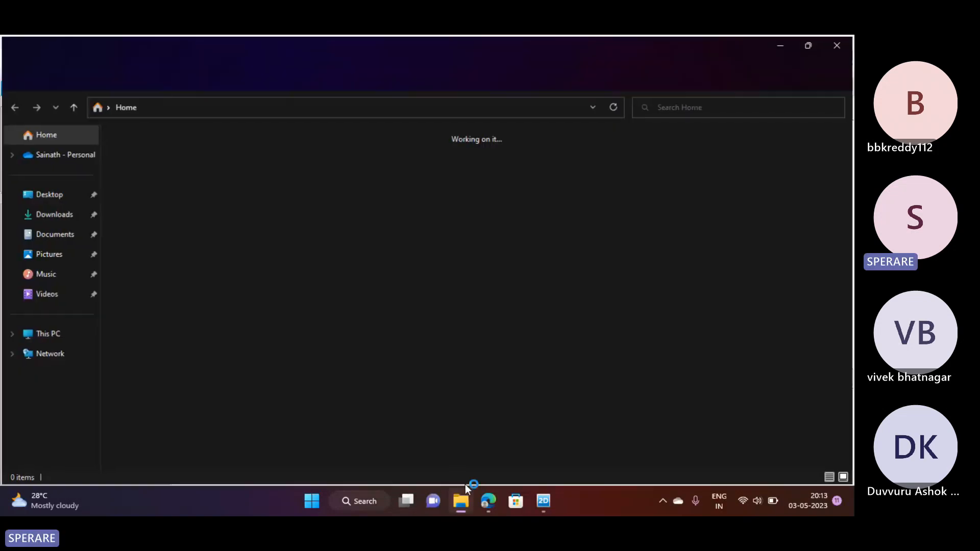
left_click(53, 214)
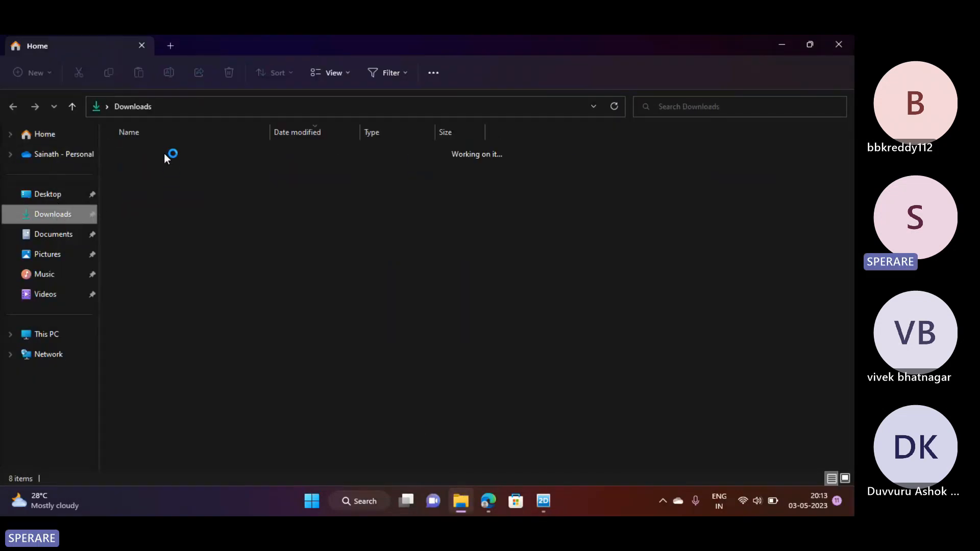
Open the Tutorial 3 PDF in Adobe Reader as the permanent PDF app, accept the licence agreement and maximize the document window
double_click(157, 192)
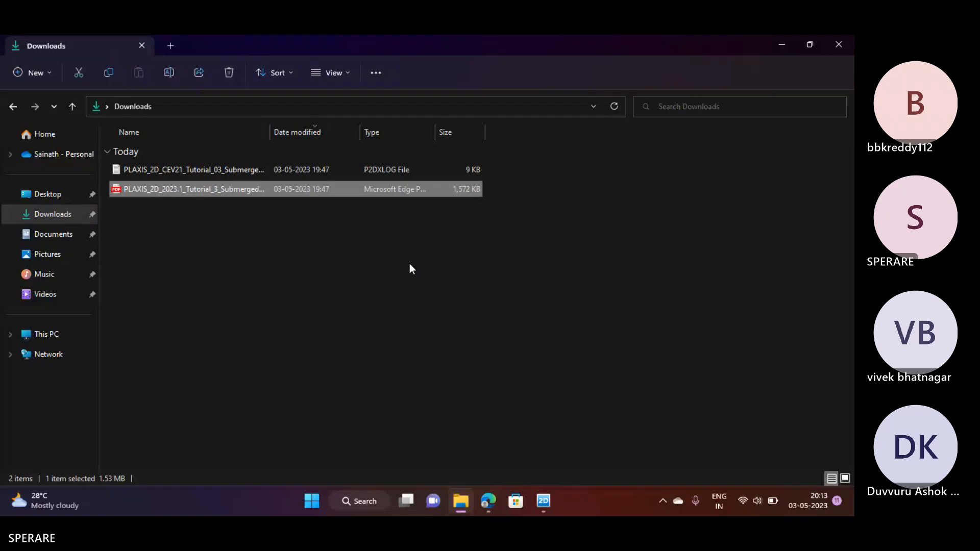
scroll(409, 263, "down", 1)
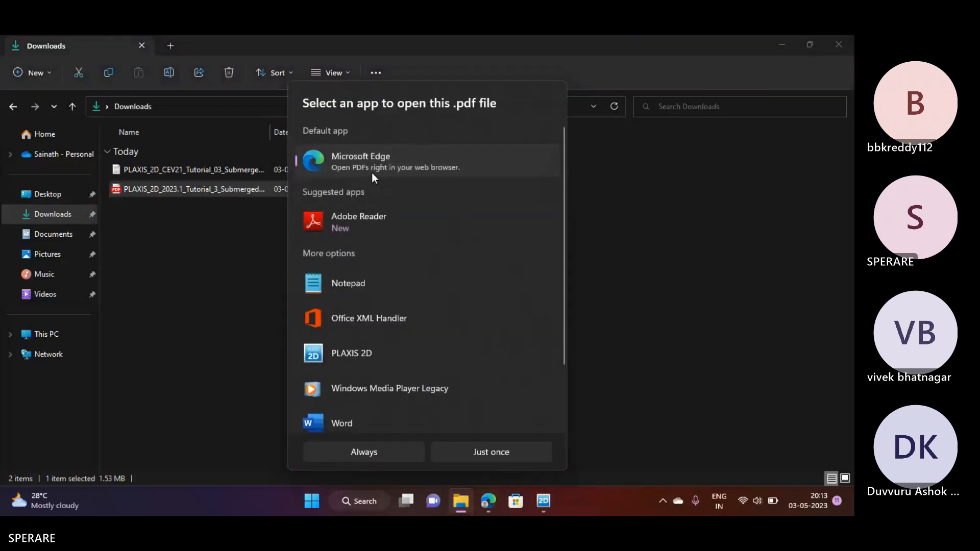
left_click(371, 234)
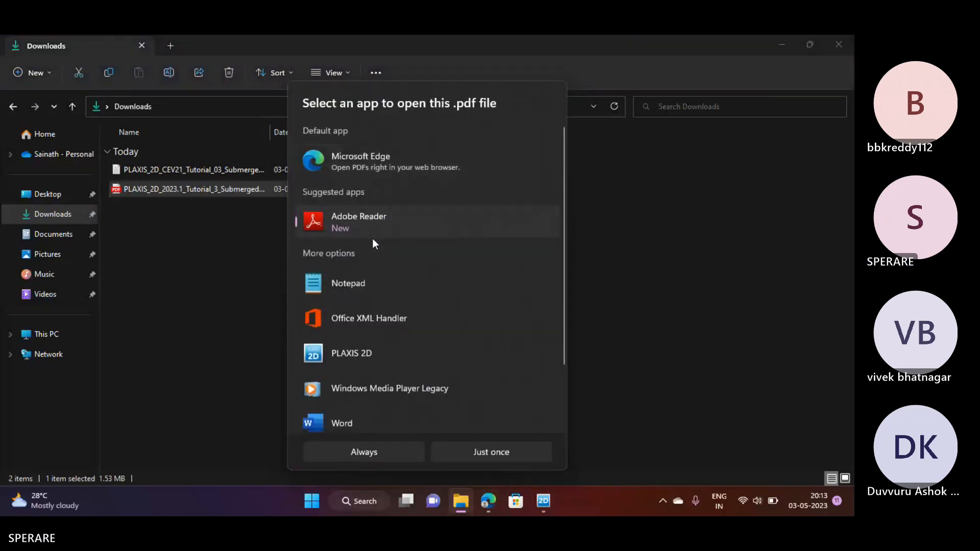
left_click(395, 457)
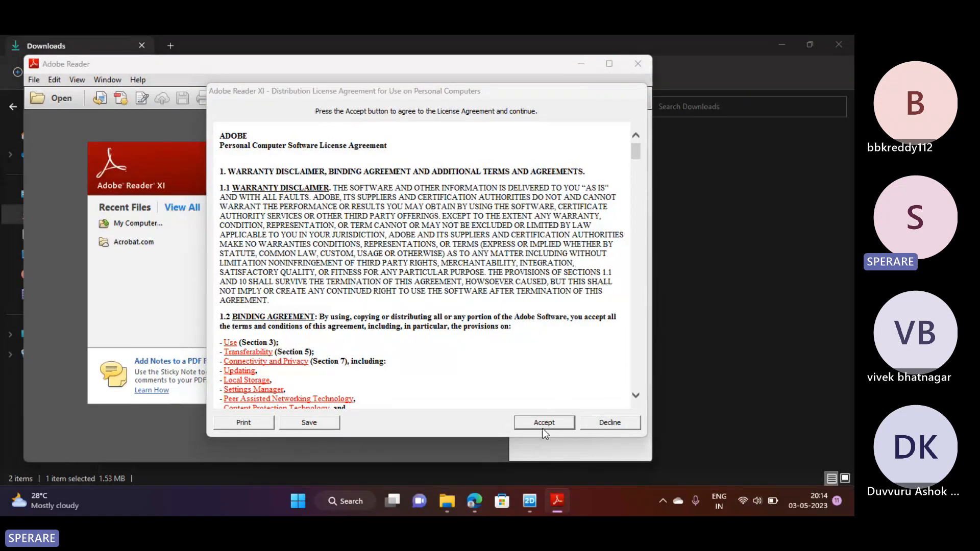
left_click(543, 429)
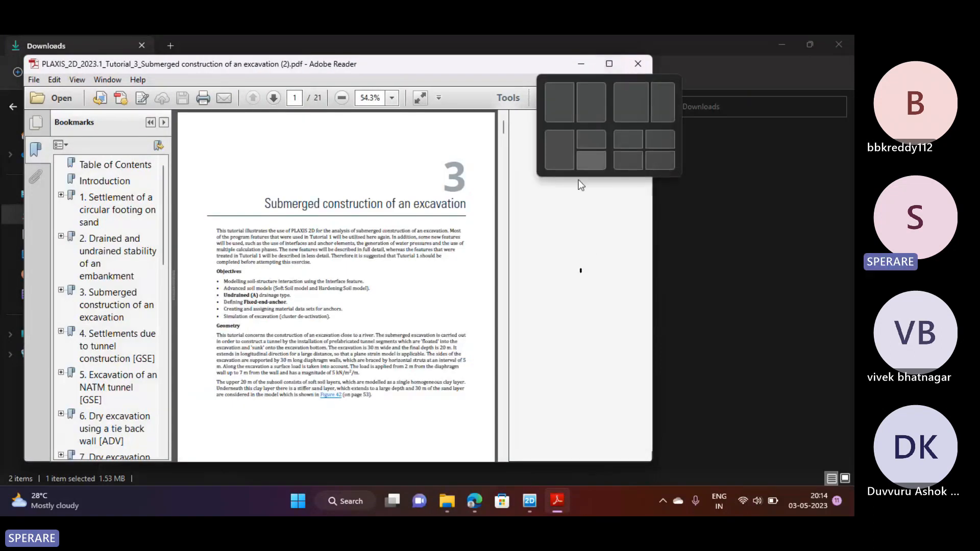
left_click(609, 64)
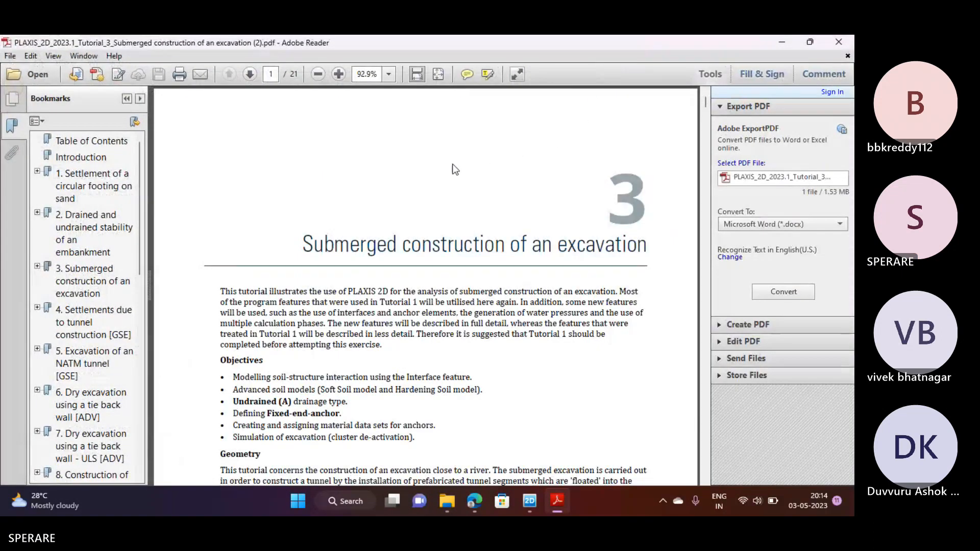
Browse the PDF's bookmarks, attachments and page thumbnails, and go to page 1 to read the excavation's Geometry section
left_click(140, 99)
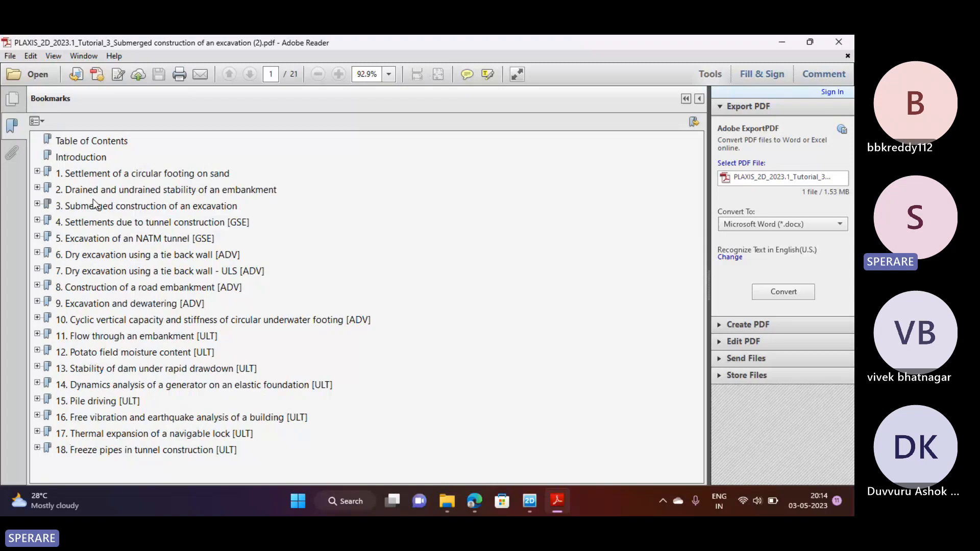
left_click(36, 122)
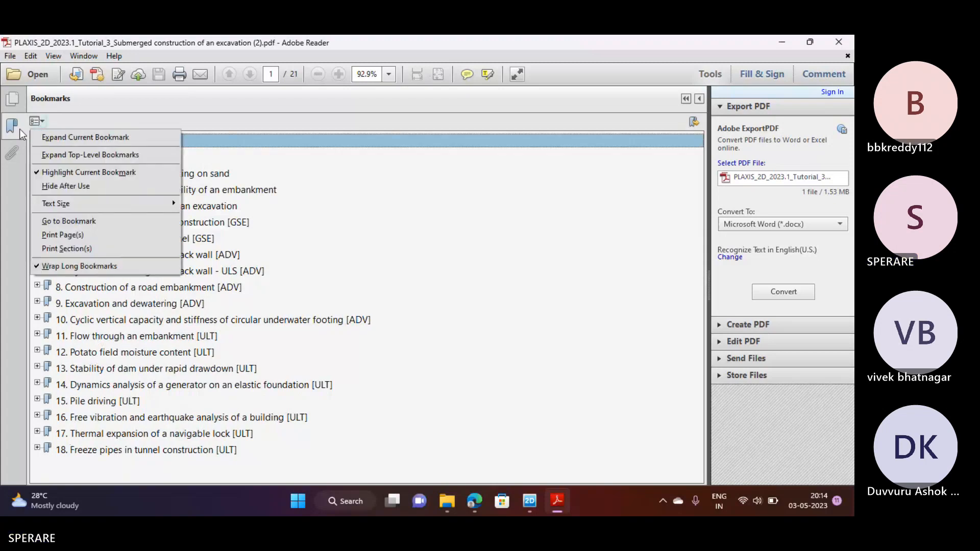
left_click(19, 154)
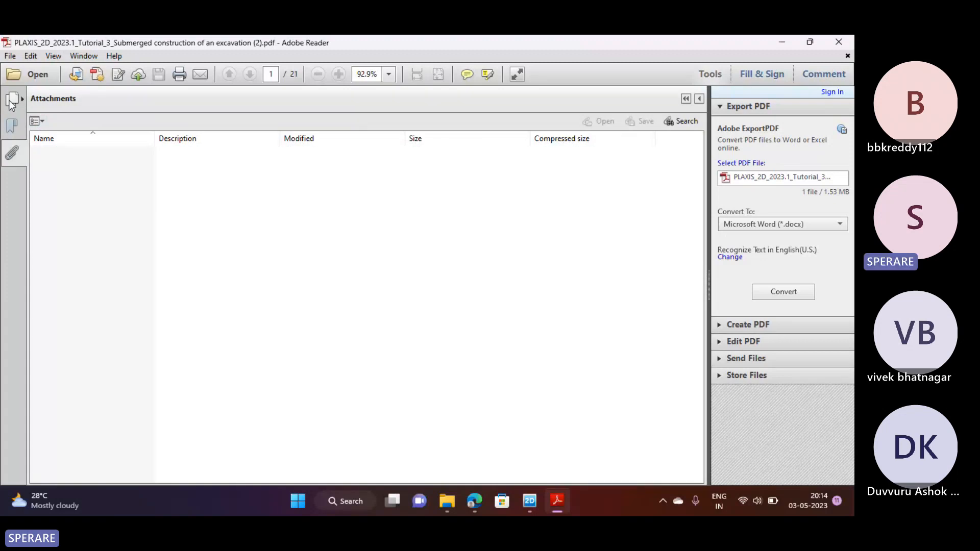
left_click(11, 100)
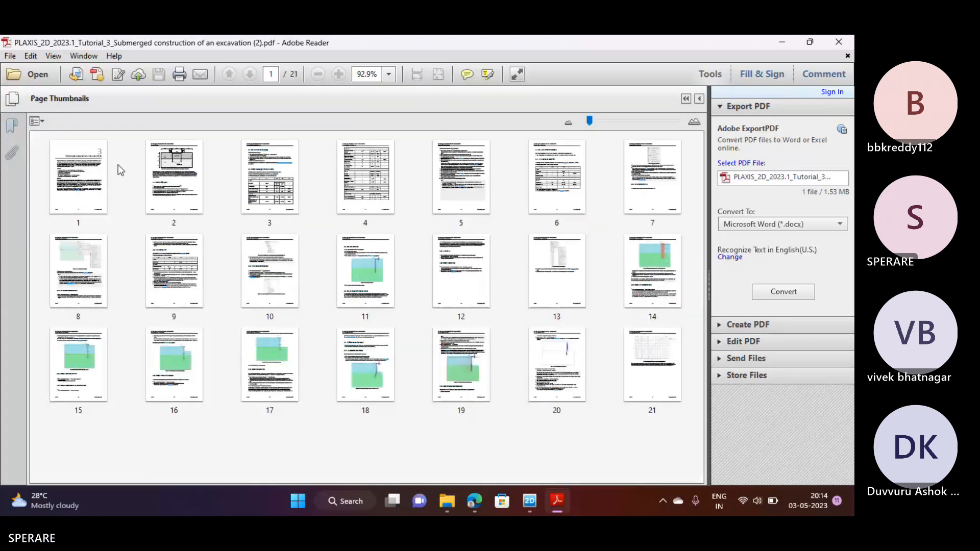
left_click(90, 191)
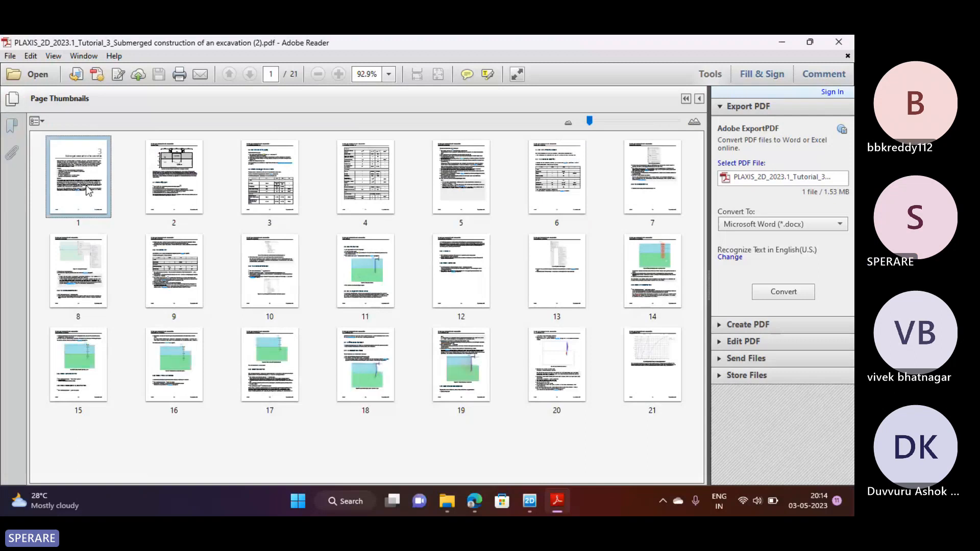
scroll(487, 271, "down", 5)
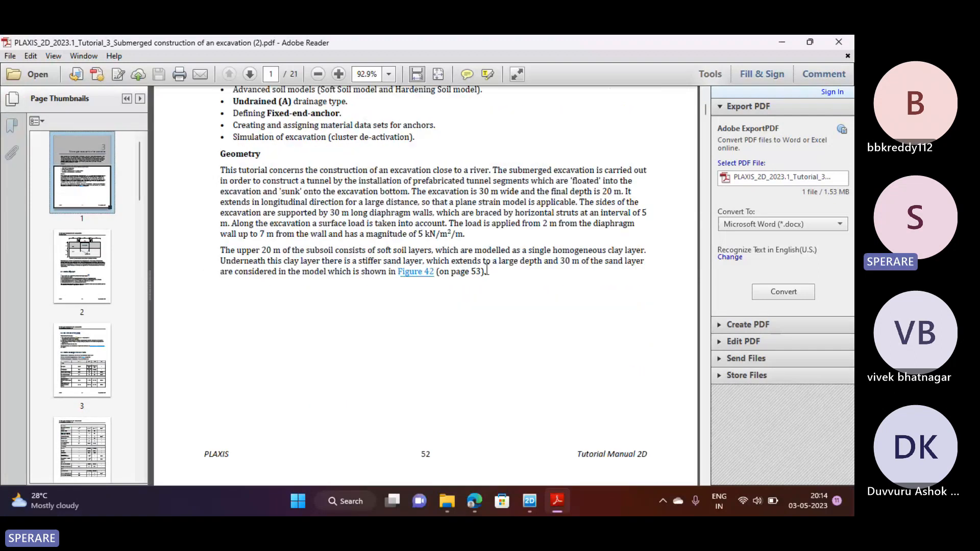
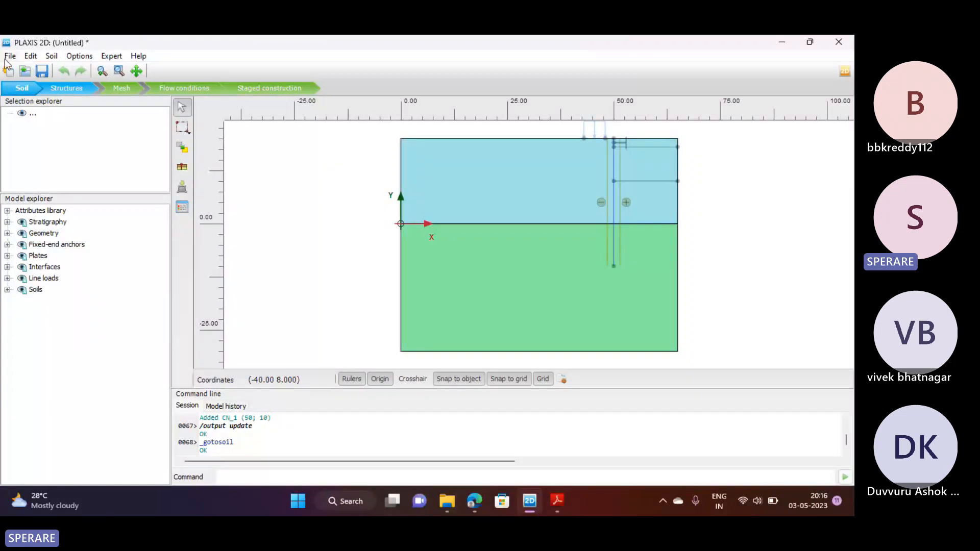
In PLAXIS 2D, open the soil layers of the borehole at x = 0 and select the Clay layer
left_click(402, 258)
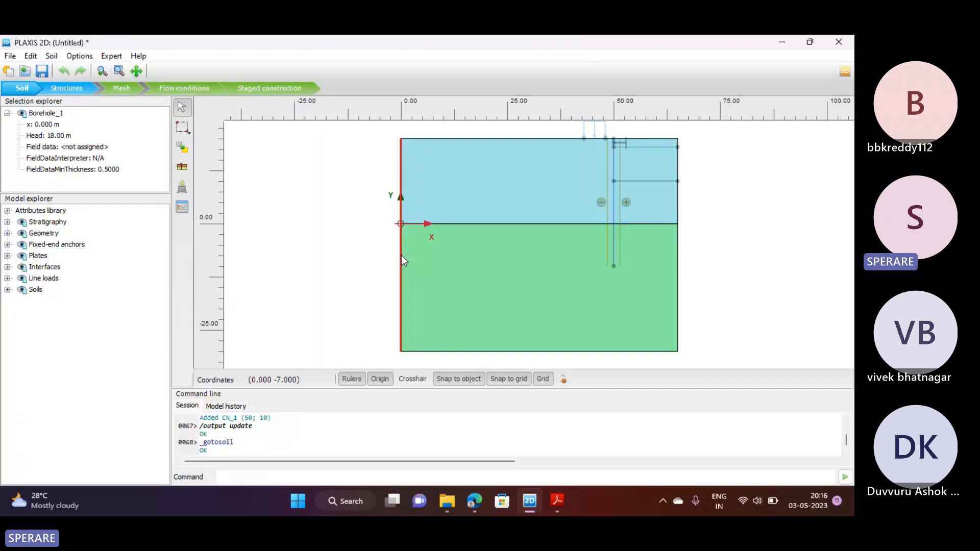
double_click(401, 255)
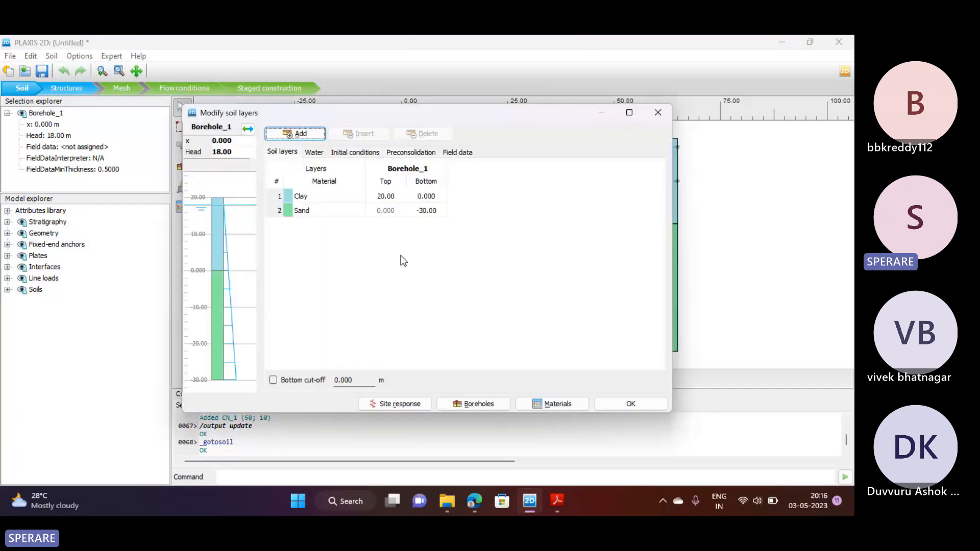
left_click(305, 196)
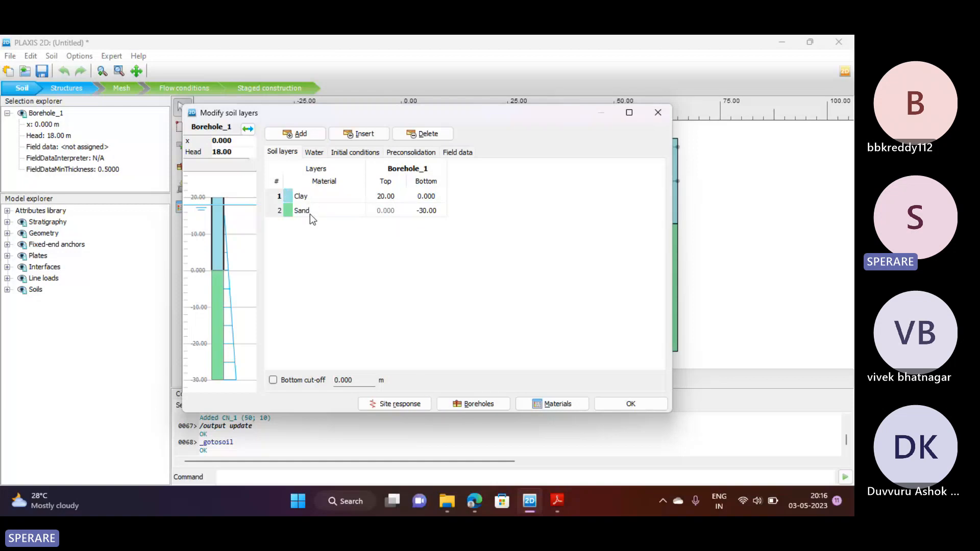
Open the Clay material set from the project materials and review its general properties and stiffness and strength parameters
left_click(542, 404)
left_click(376, 190)
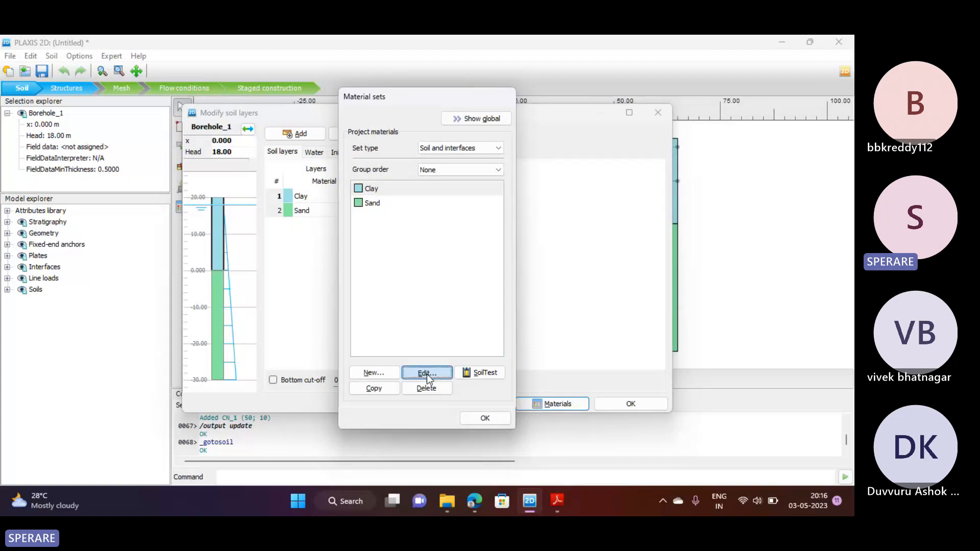
left_click(427, 373)
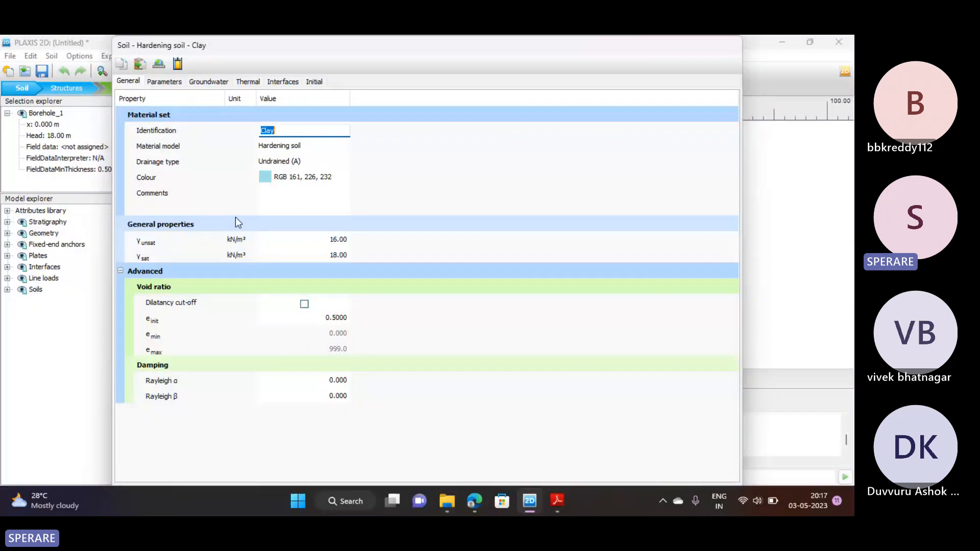
left_click(159, 79)
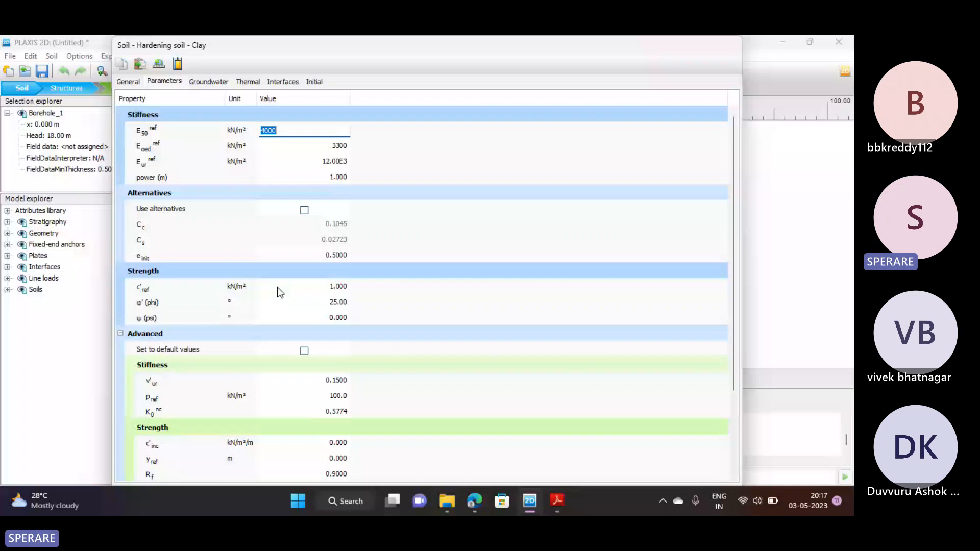
left_click(128, 82)
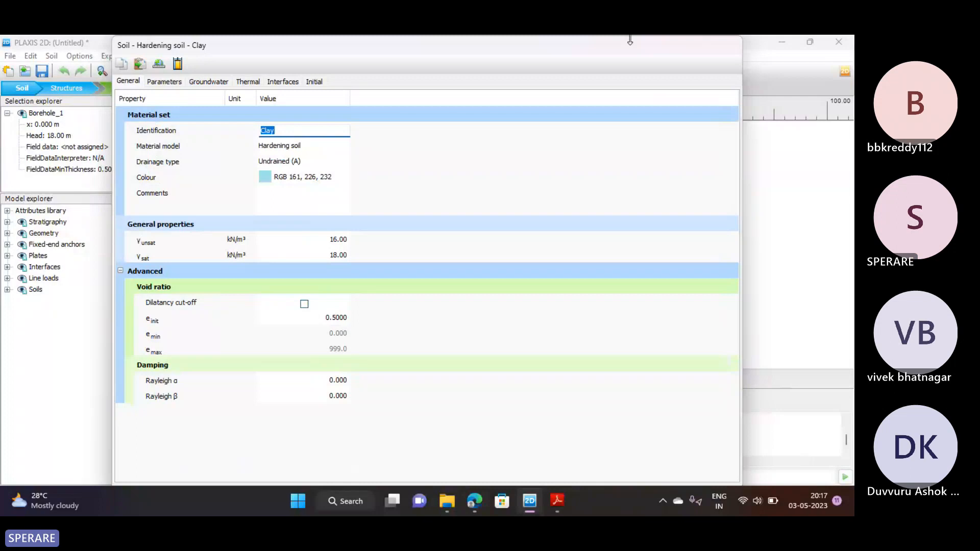
Shrink and reposition the Clay material window so that its confirmation options fit on the screen
left_click_drag(630, 44, 698, 123)
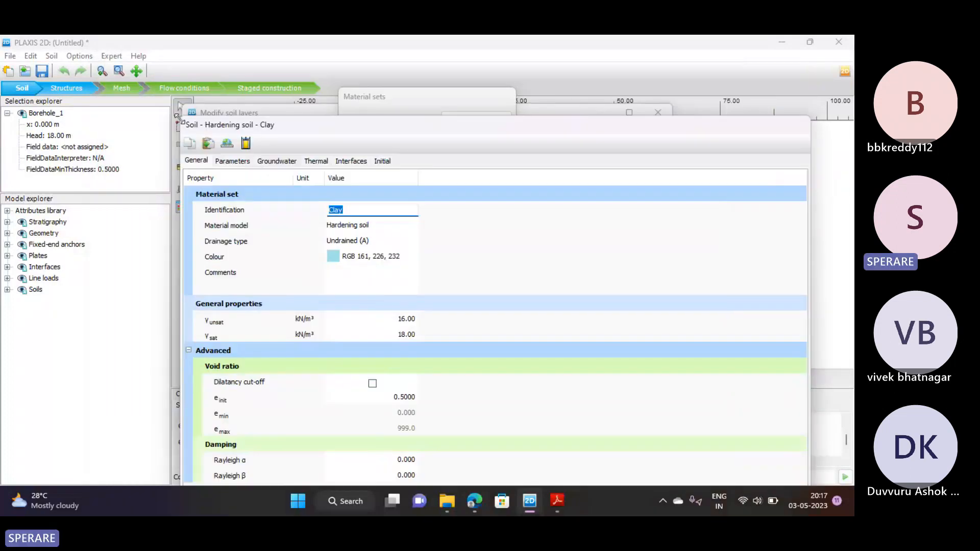
left_click_drag(180, 108, 385, 218)
left_click_drag(526, 225, 224, 88)
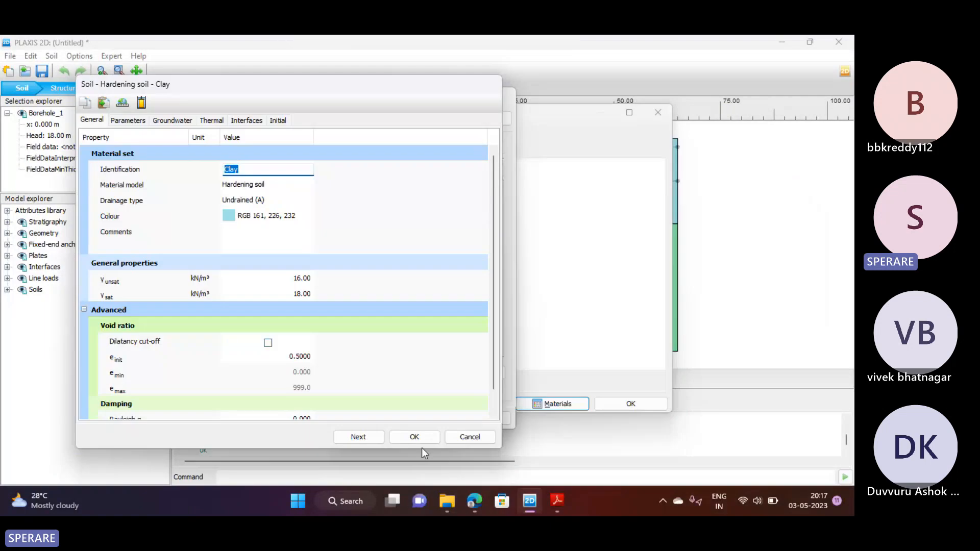
Check the excavation geometry figure in Adobe Reader, return to PLAXIS 2D and close the Clay material set with its settings accepted
left_click(557, 501)
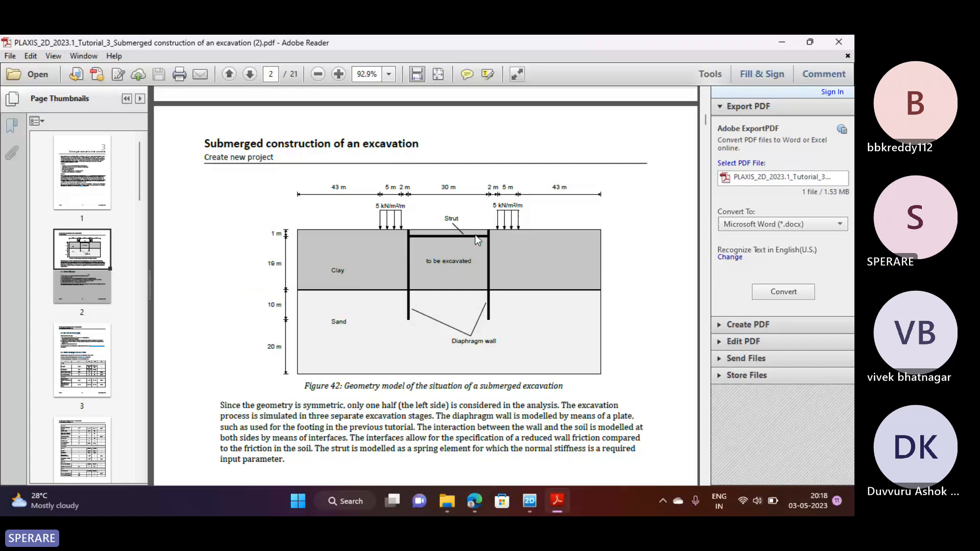
left_click(563, 513)
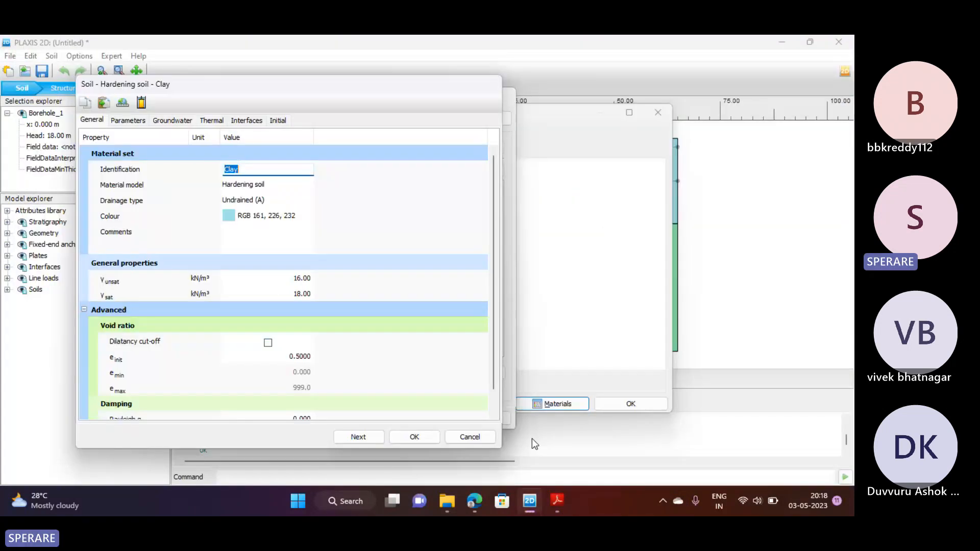
left_click(414, 437)
Open the Sand material set, review its model, drainage type and unit weights, and shrink its window to accept and close it
left_click(379, 202)
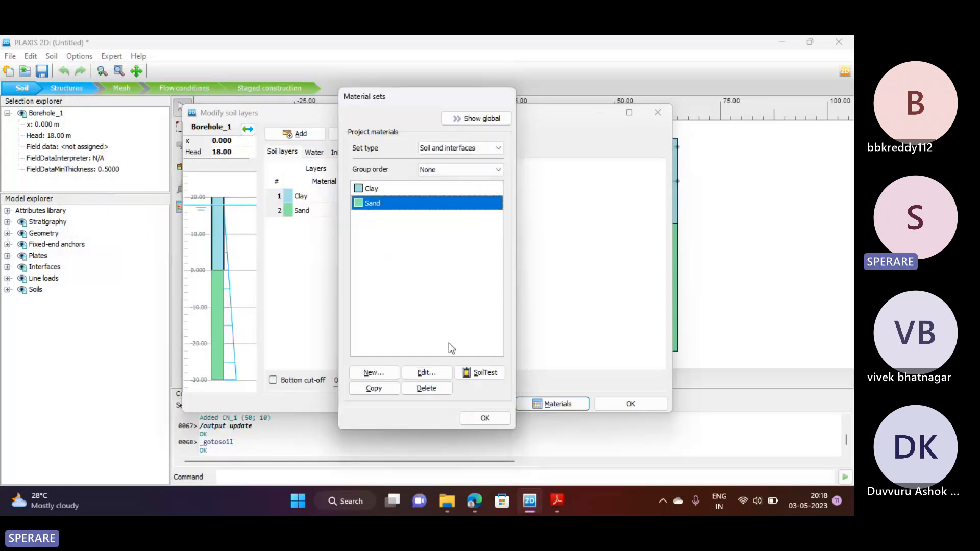
left_click(426, 373)
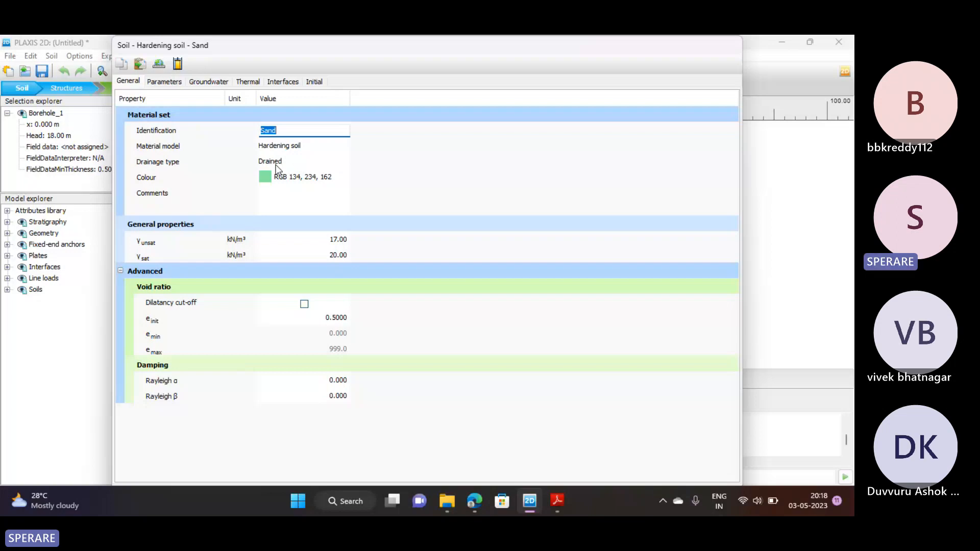
left_click_drag(703, 50, 745, 117)
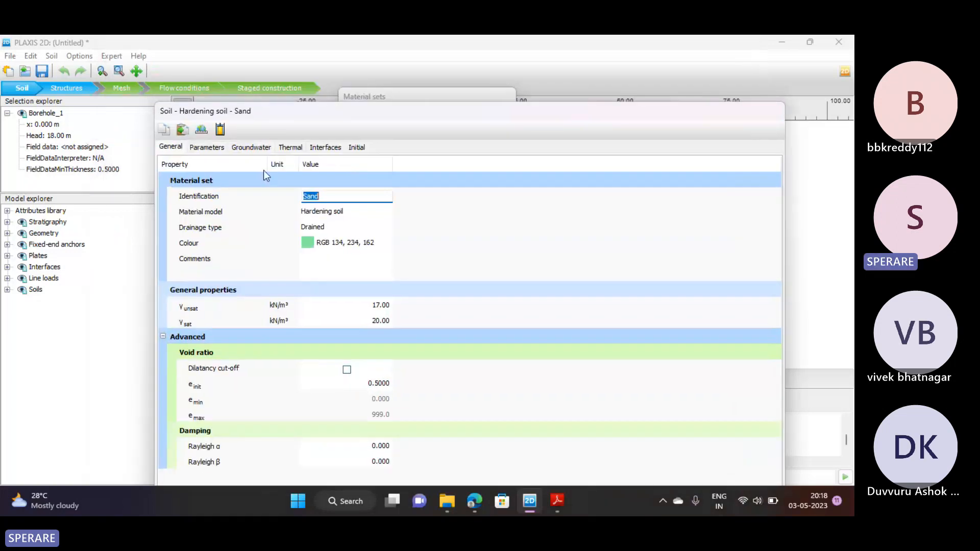
left_click_drag(155, 103, 260, 165)
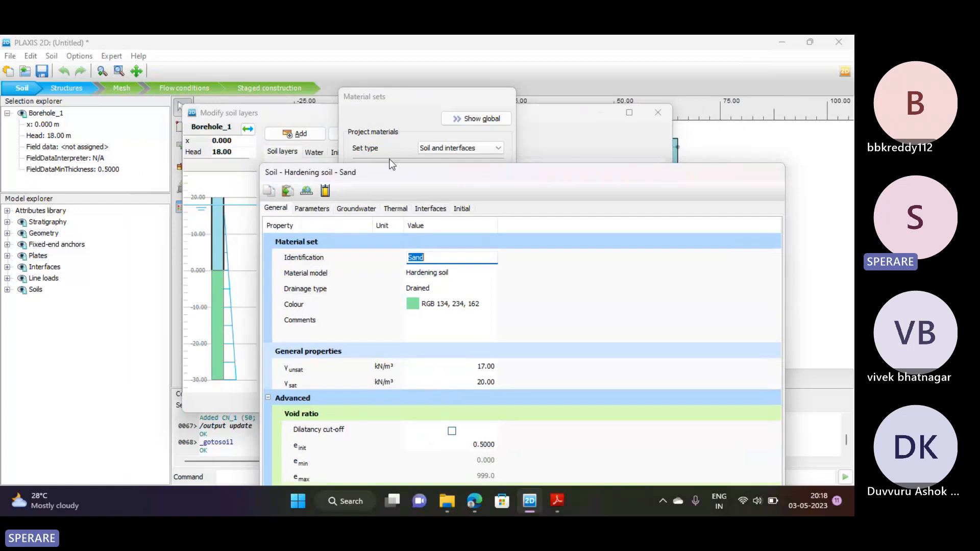
left_click_drag(380, 170, 211, 56)
left_click(528, 456)
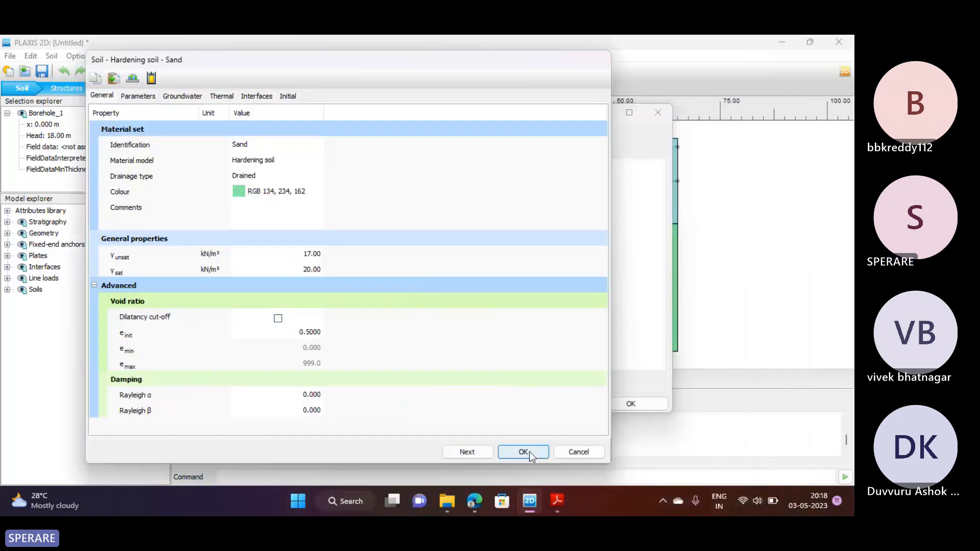
Reopen the Clay material set to review its drainage type and general properties, and resize its window to close it
left_click(372, 189)
left_click(426, 372)
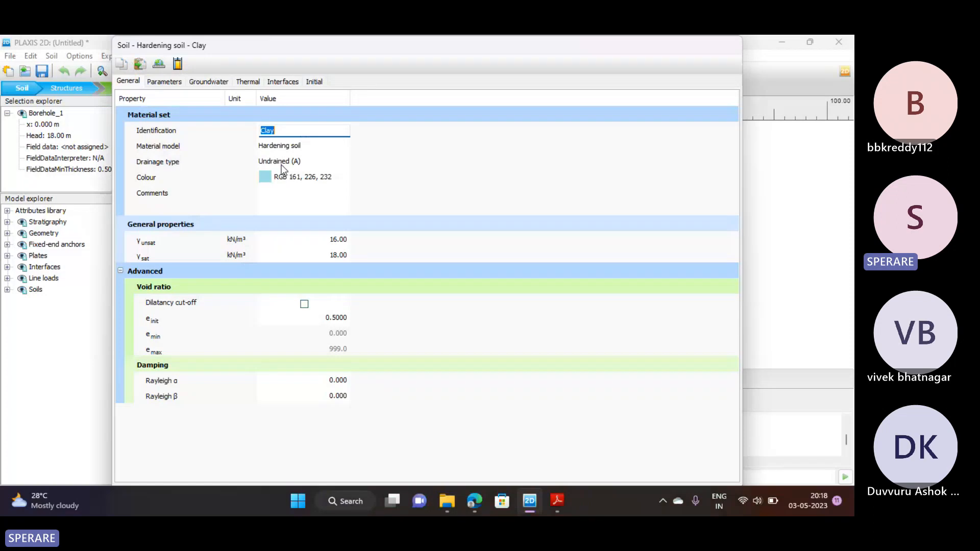
left_click_drag(214, 46, 287, 83)
left_click_drag(199, 85, 296, 149)
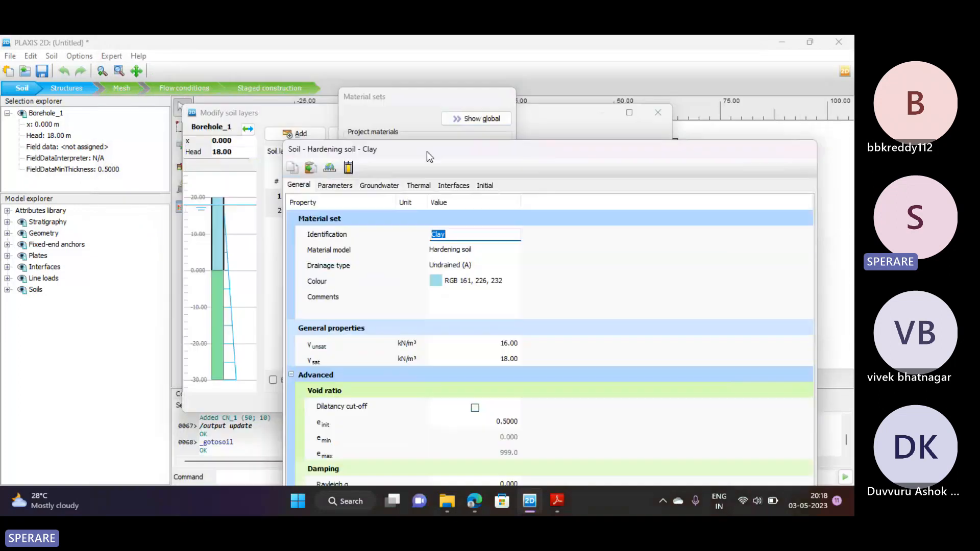
double_click(426, 151)
left_click(529, 466)
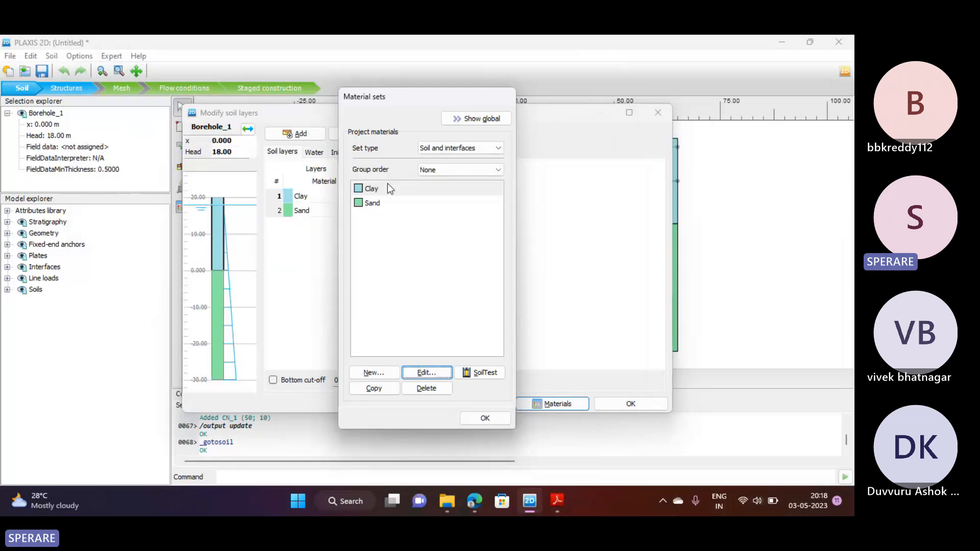
Reopen the Sand material set and display its stiffness and strength parameters
left_click(379, 203)
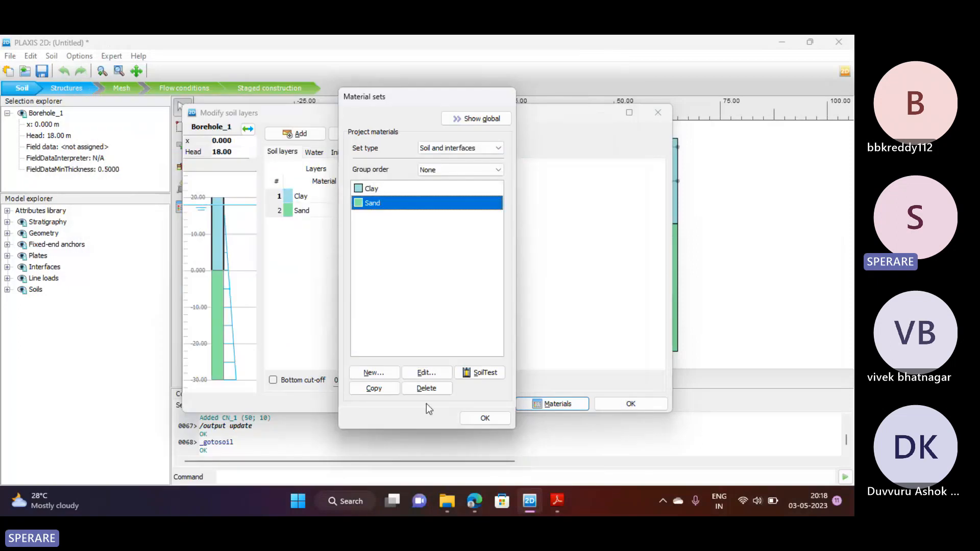
left_click(425, 377)
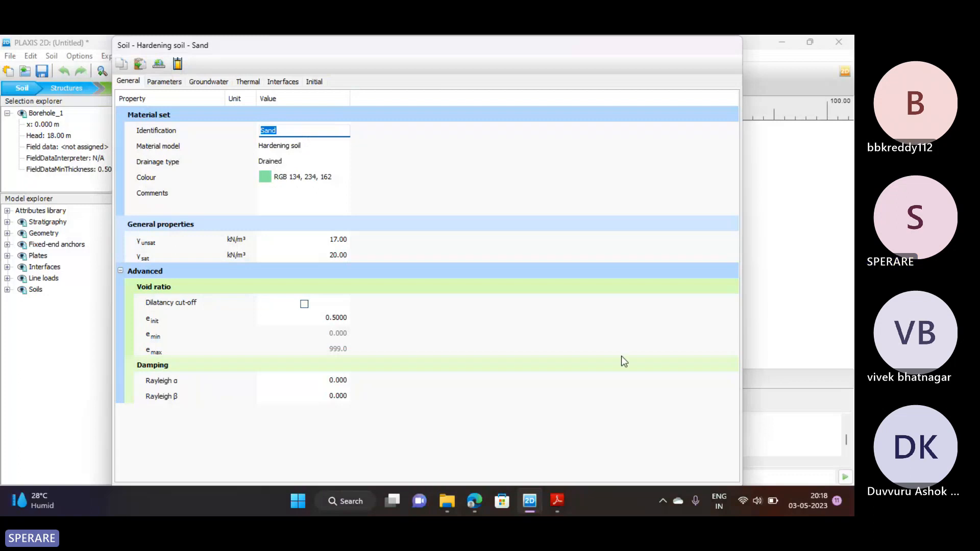
left_click(164, 82)
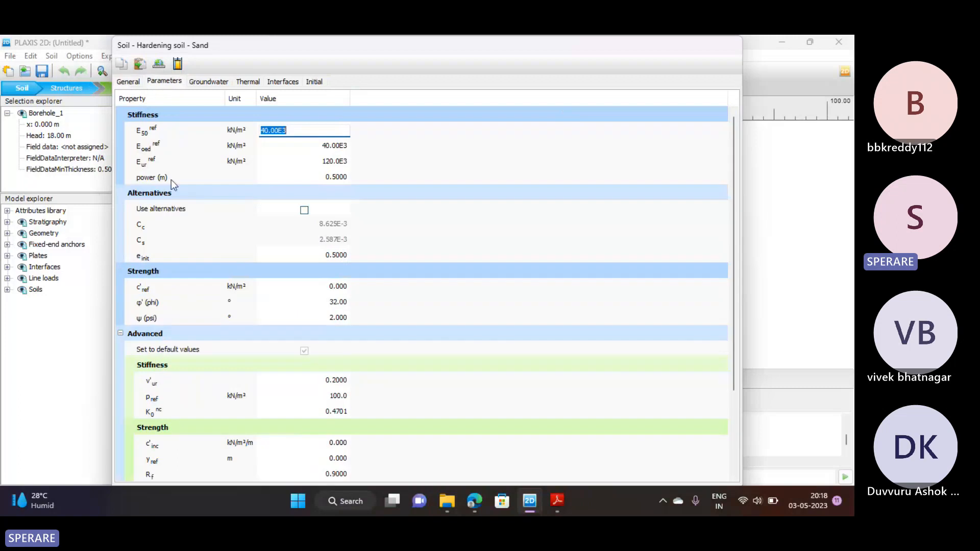
Finish reviewing the Sand parameters, shrink the window to accept the material set, and close the material sets list
left_click_drag(192, 49, 306, 165)
left_click_drag(382, 171, 226, 63)
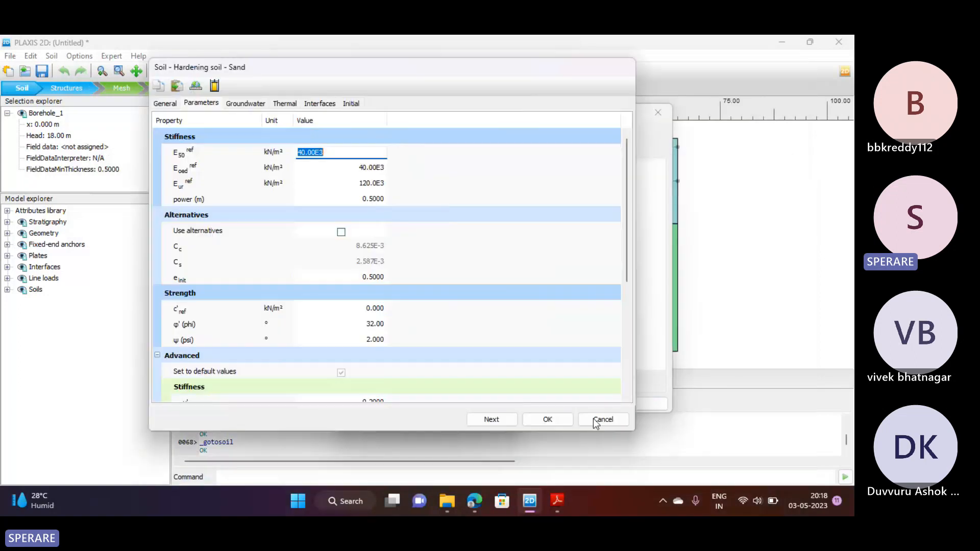
left_click(564, 421)
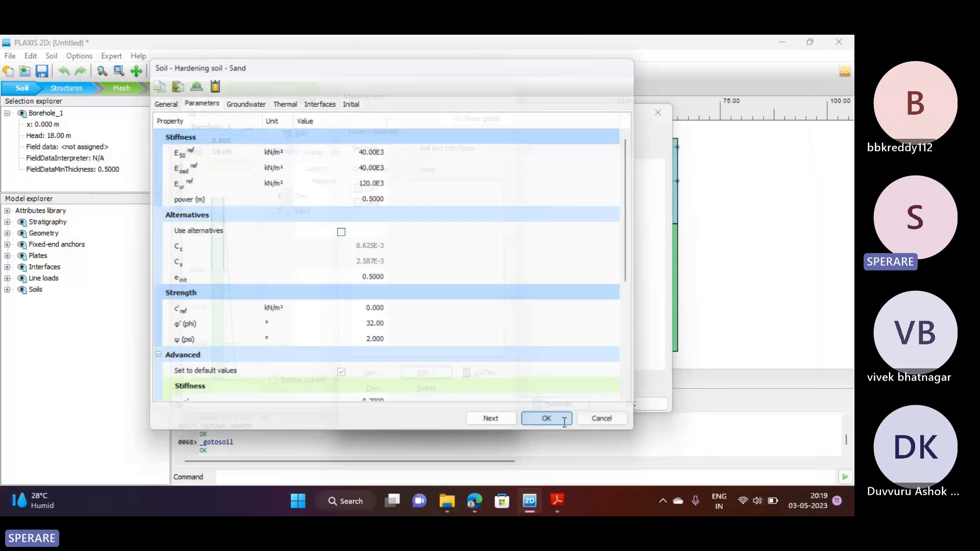
left_click(494, 421)
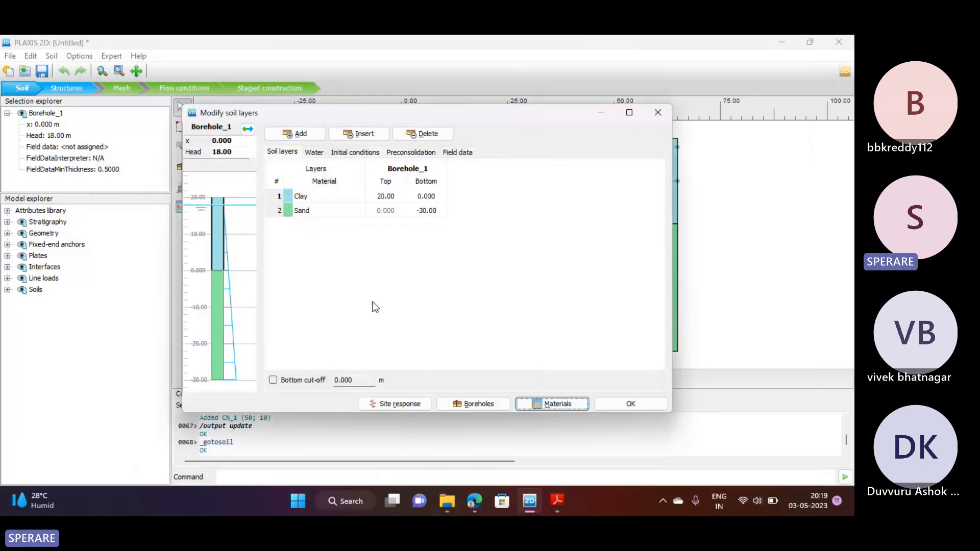
Review the material choices of the two borehole layers, selecting Clay for layer 1 and leaving layer 2's choice as is
left_click(308, 198)
left_click(309, 198)
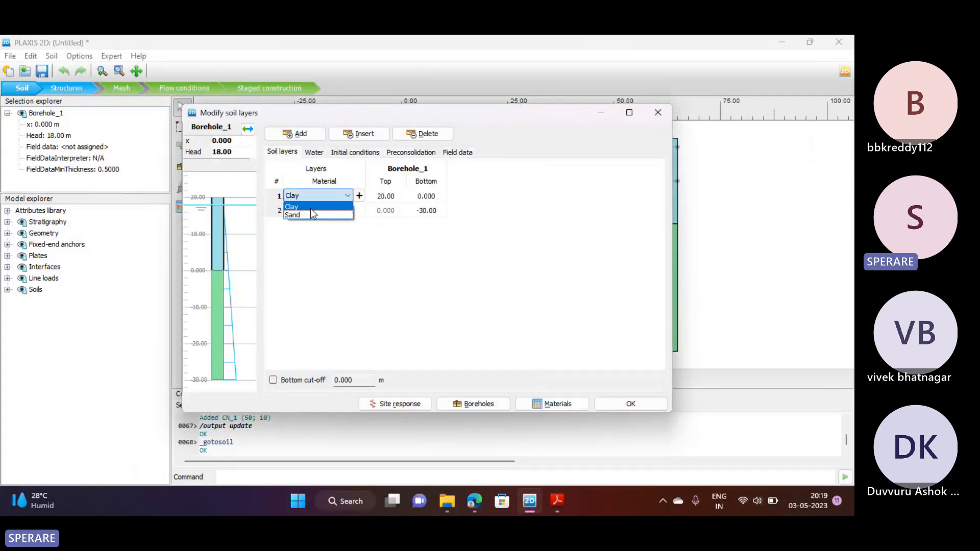
left_click(310, 208)
left_click(301, 210)
left_click(301, 209)
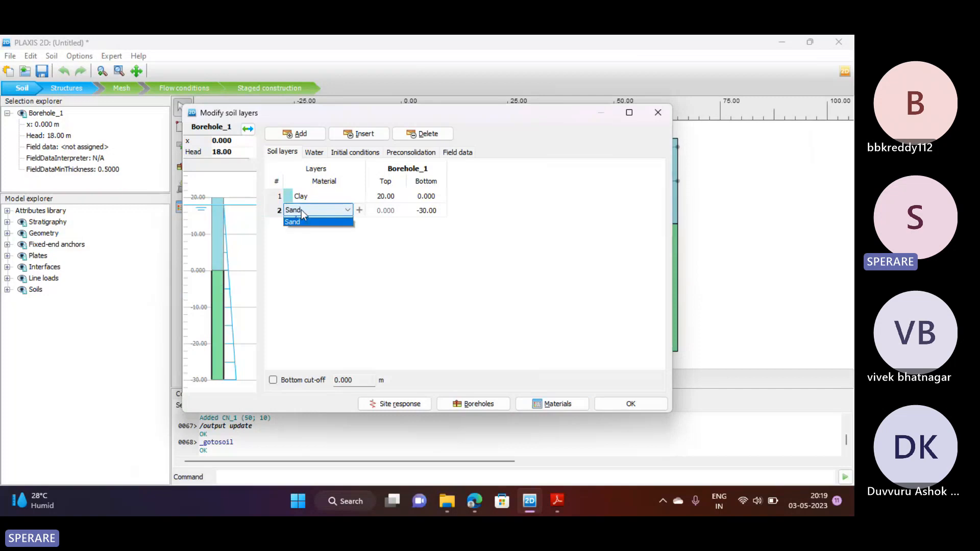
left_click(461, 281)
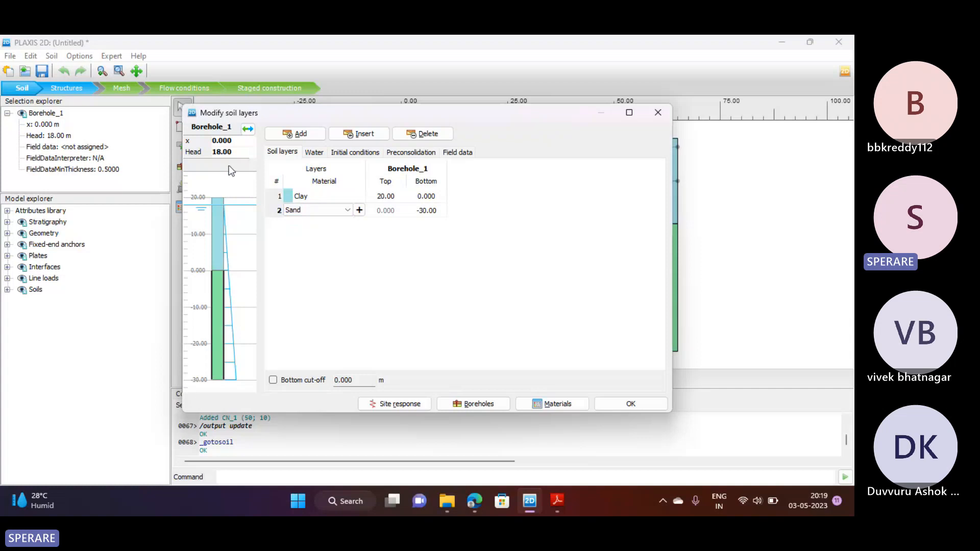
Check Borehole_1's head value against the model behind the soil layers window, and accept the soil layers
left_click(198, 153)
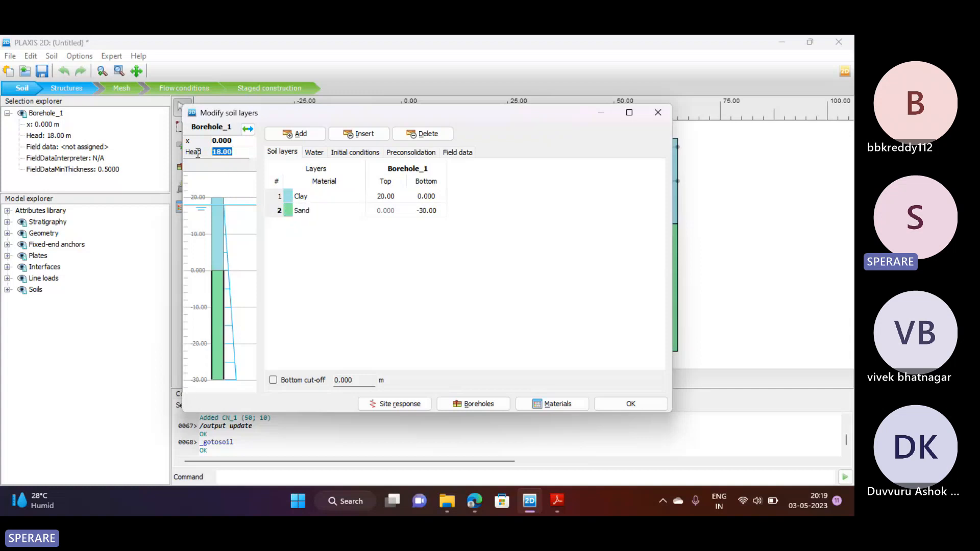
left_click_drag(382, 113, 383, 258)
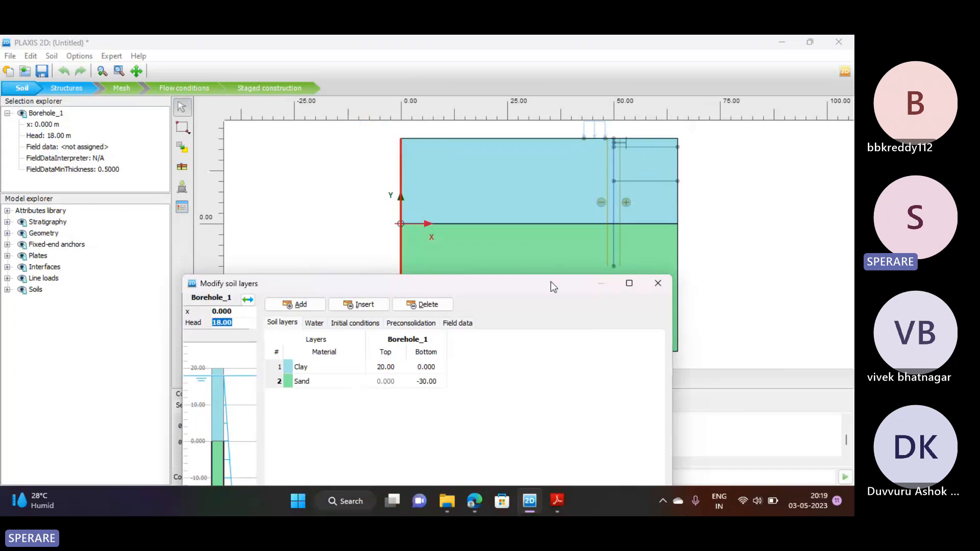
left_click_drag(550, 282, 525, 90)
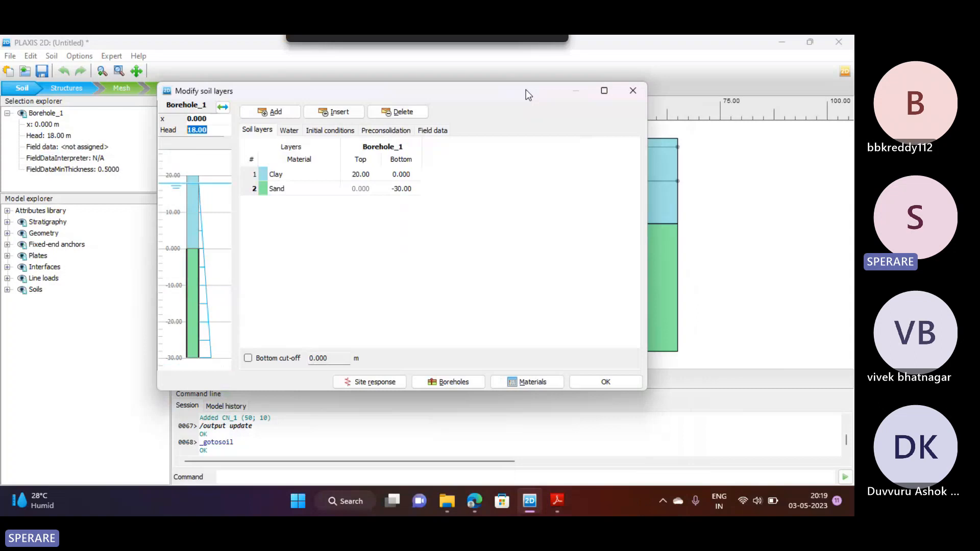
left_click(211, 132)
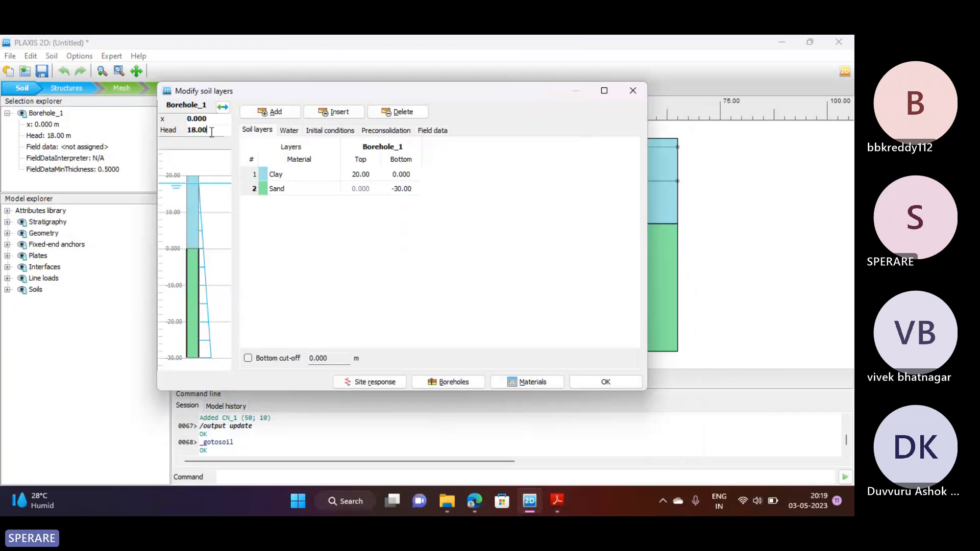
left_click(604, 382)
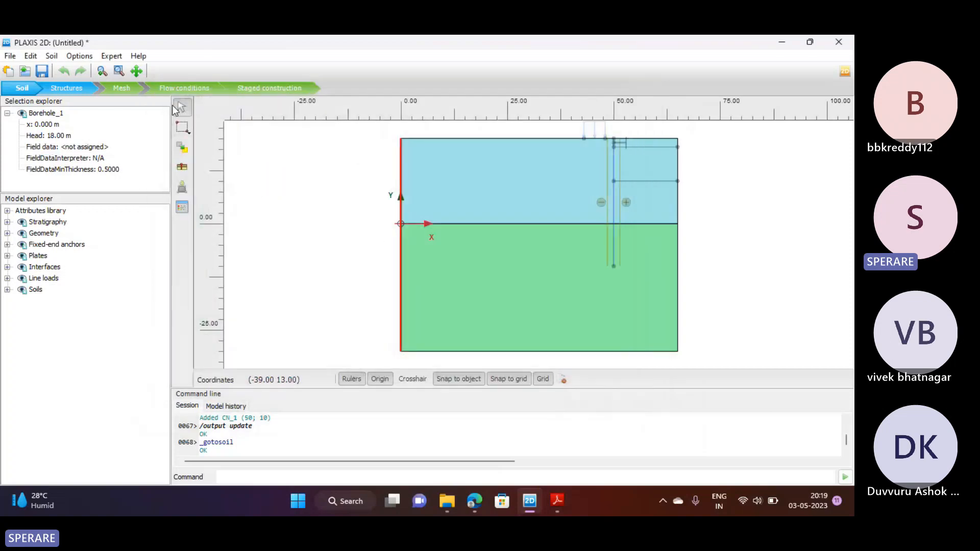
View the model's flow conditions and its structures, focusing on the top of the wall with the strut and line load
left_click(190, 88)
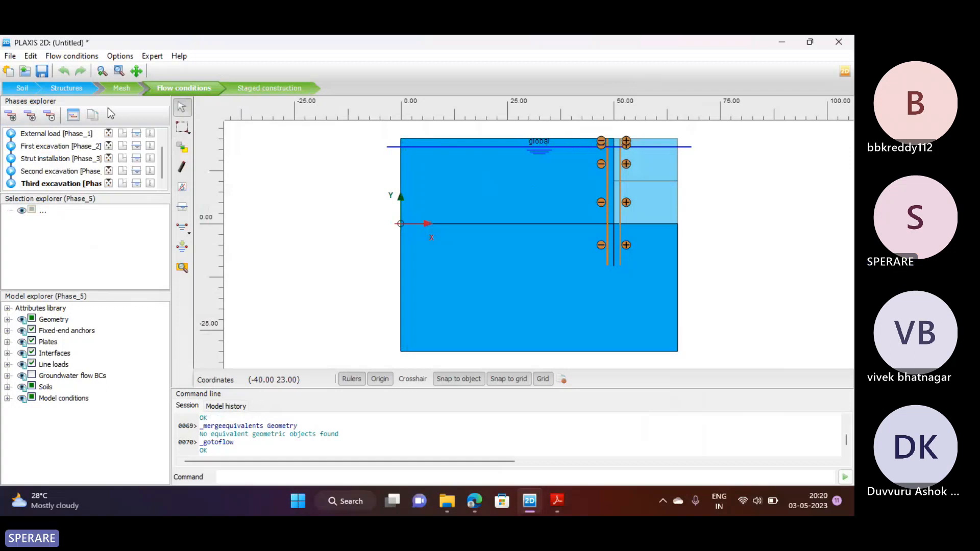
left_click(22, 88)
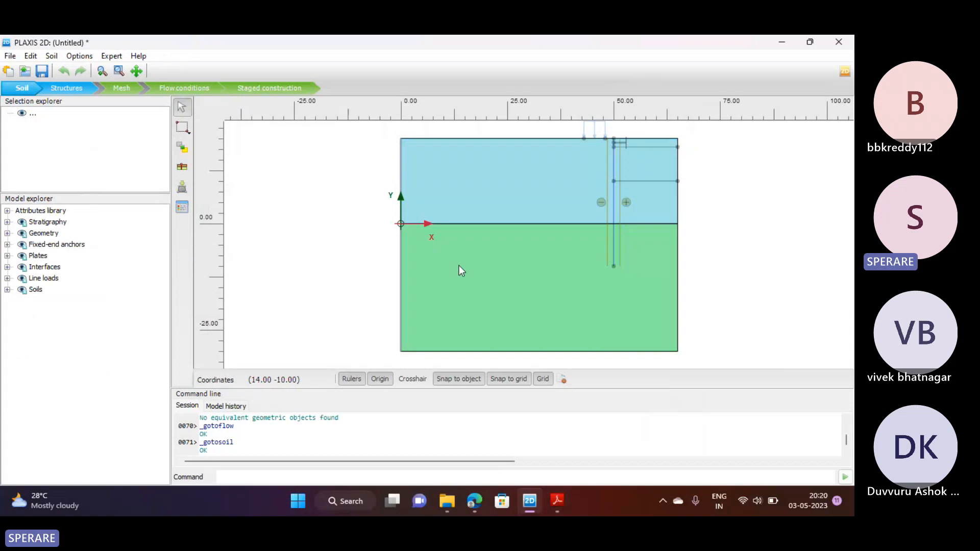
left_click(67, 88)
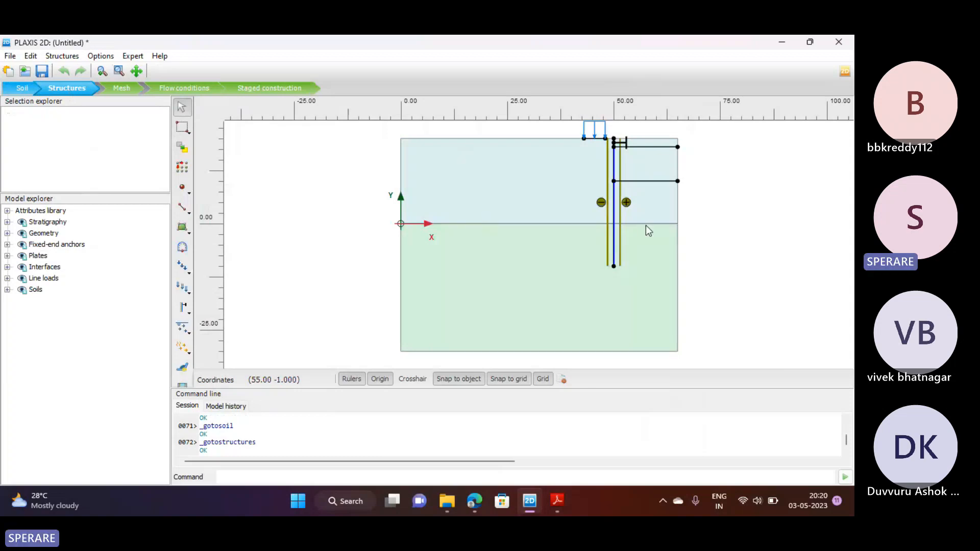
scroll(730, 177, "up", 1)
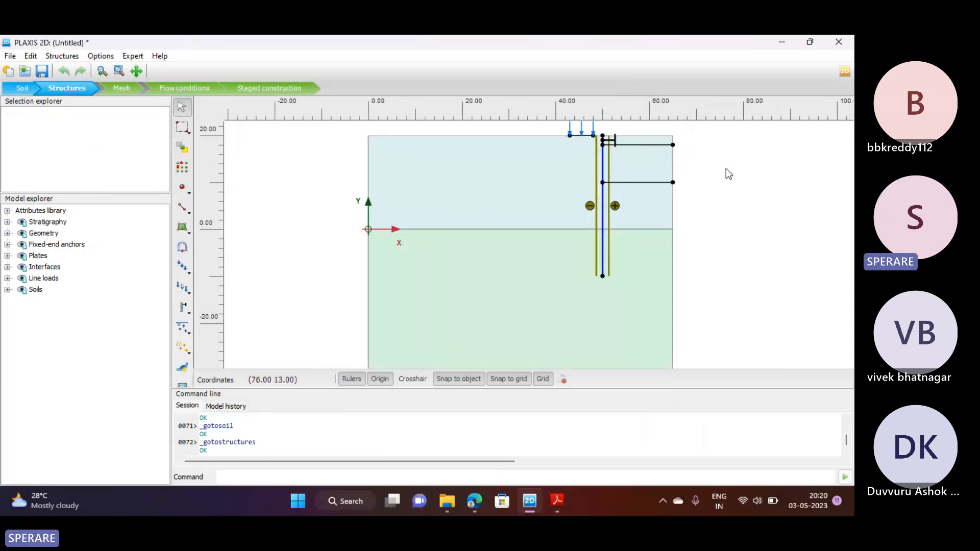
scroll(698, 201, "up", 1)
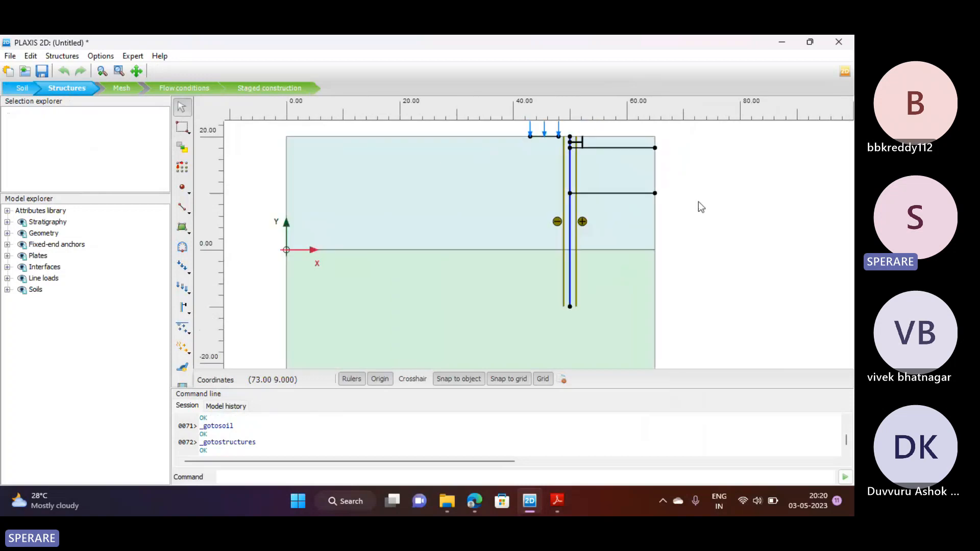
scroll(607, 142, "up", 1)
scroll(552, 137, "up", 2)
scroll(552, 136, "up", 2)
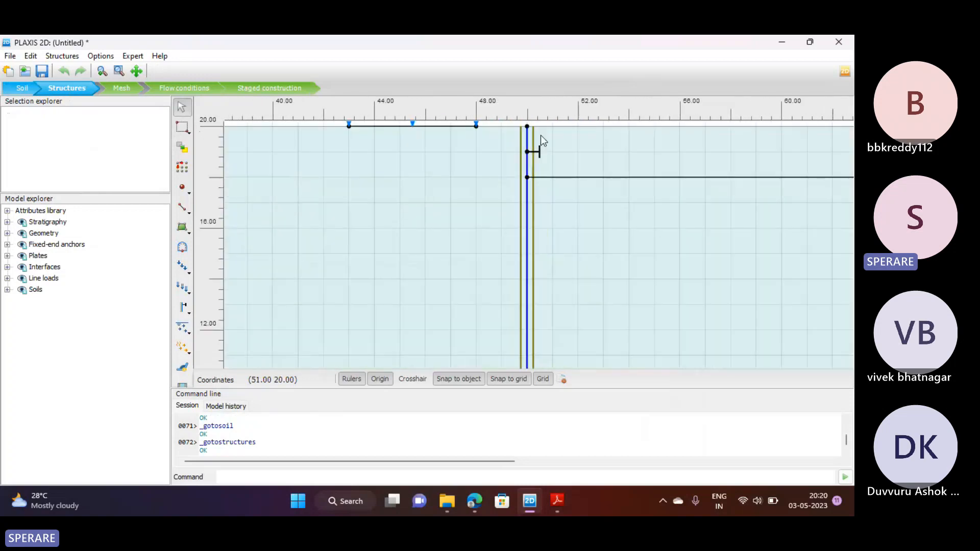
Select the wall line, enlarge its property list, and compare it with the geometry figure in Adobe Reader before returning to PLAXIS 2D
left_click(526, 297)
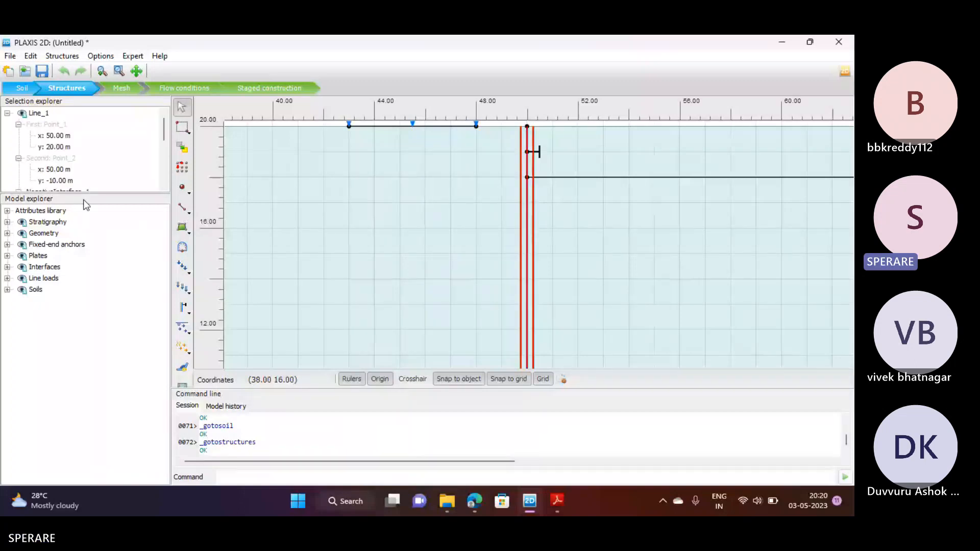
left_click_drag(85, 205, 94, 309)
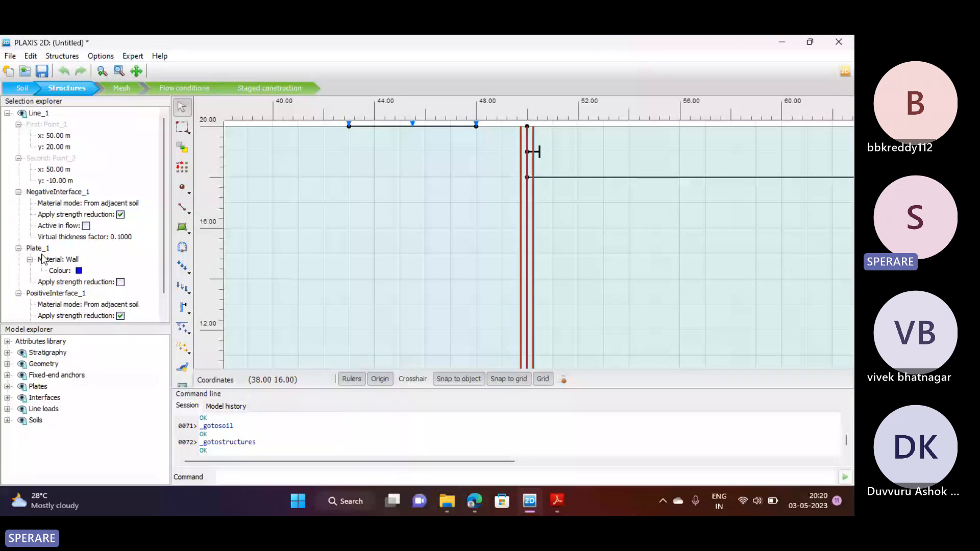
key("alt+Tab")
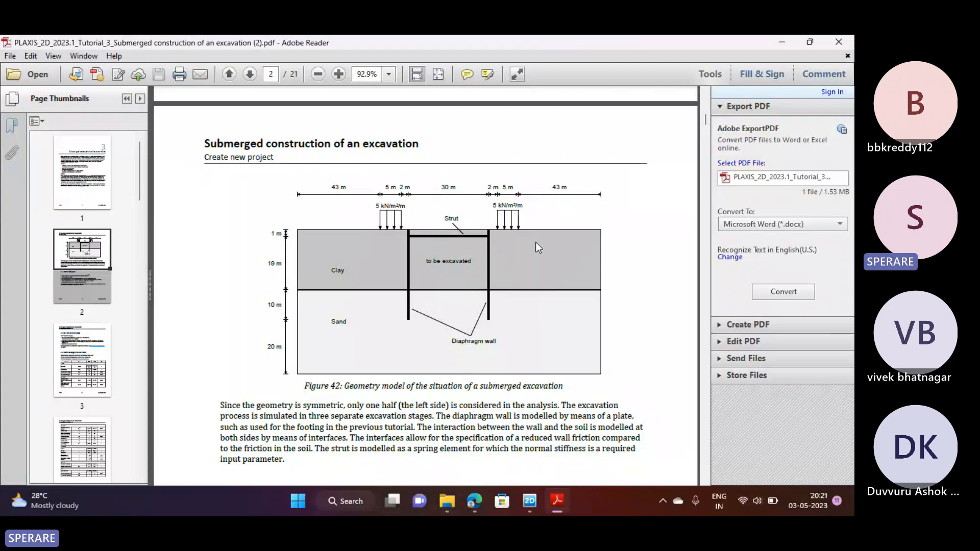
left_click(782, 36)
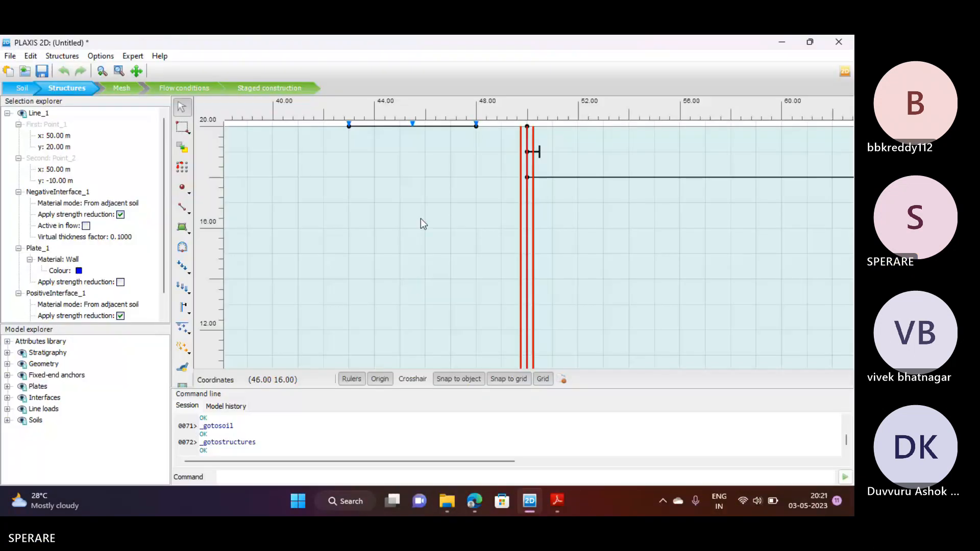
View the whole wall in the model, open the material sets and list the plate materials
scroll(421, 218, "down", 2)
scroll(421, 219, "down", 3)
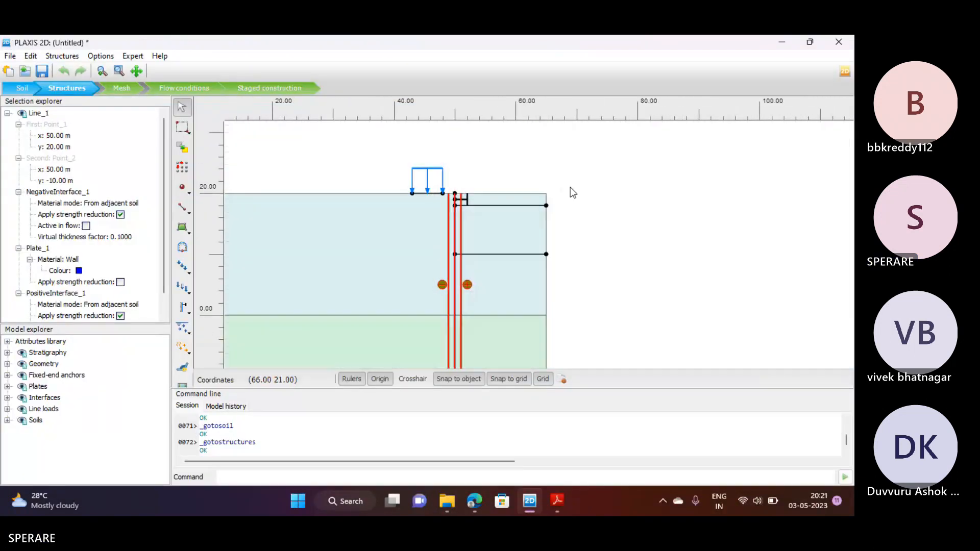
scroll(573, 192, "down", 1)
scroll(504, 220, "up", 2)
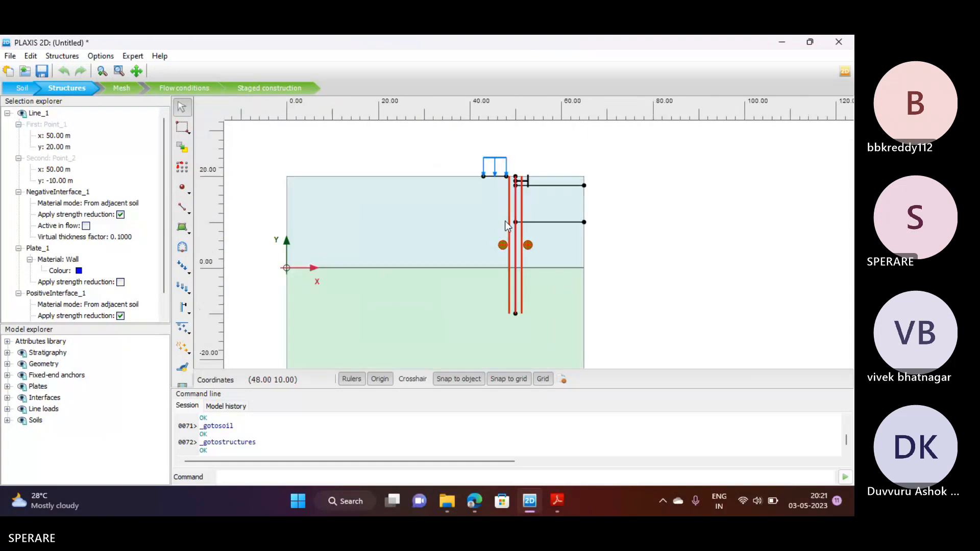
scroll(504, 220, "up", 1)
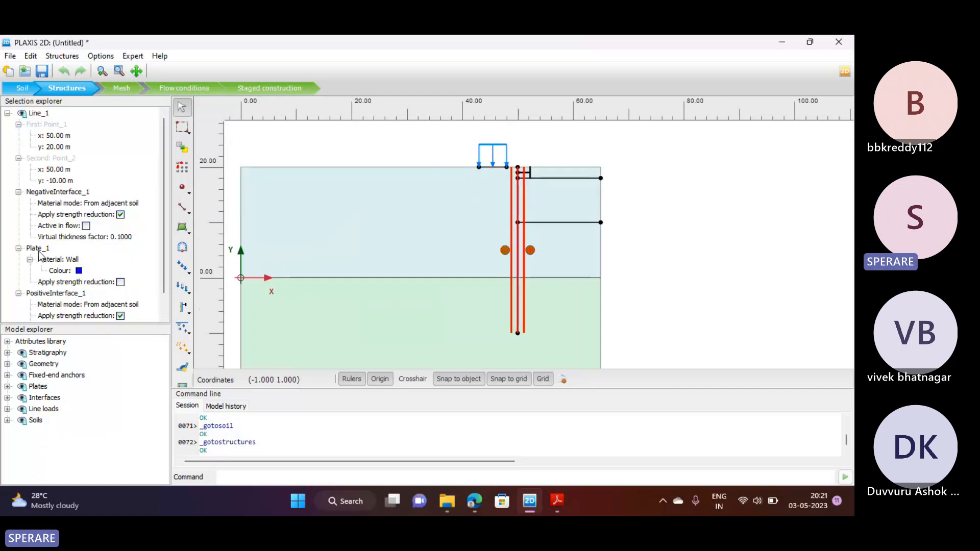
left_click(182, 384)
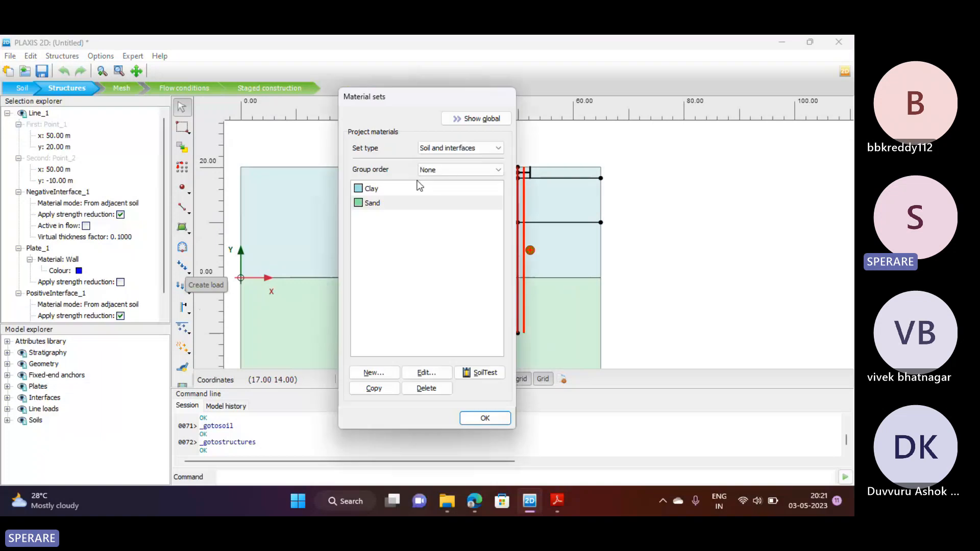
left_click(447, 148)
left_click(448, 171)
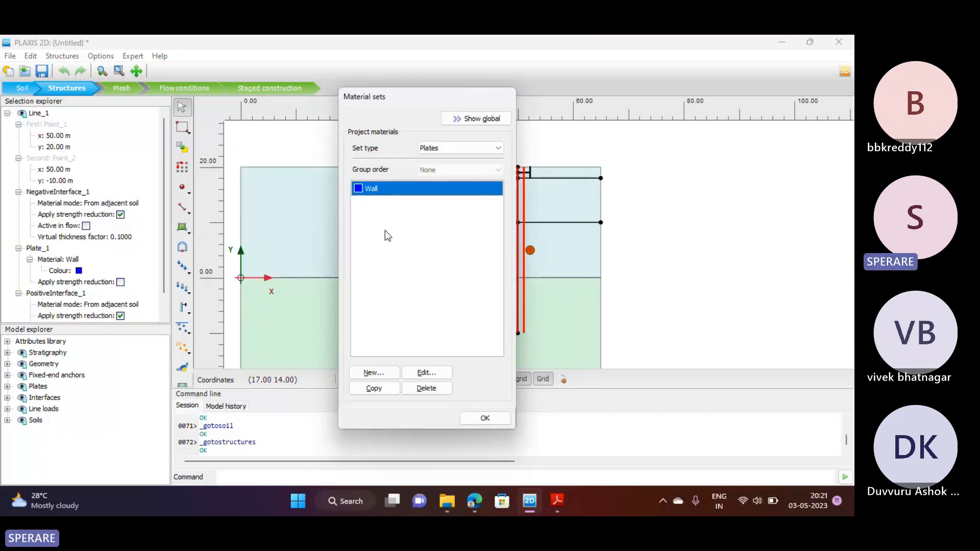
left_click(392, 376)
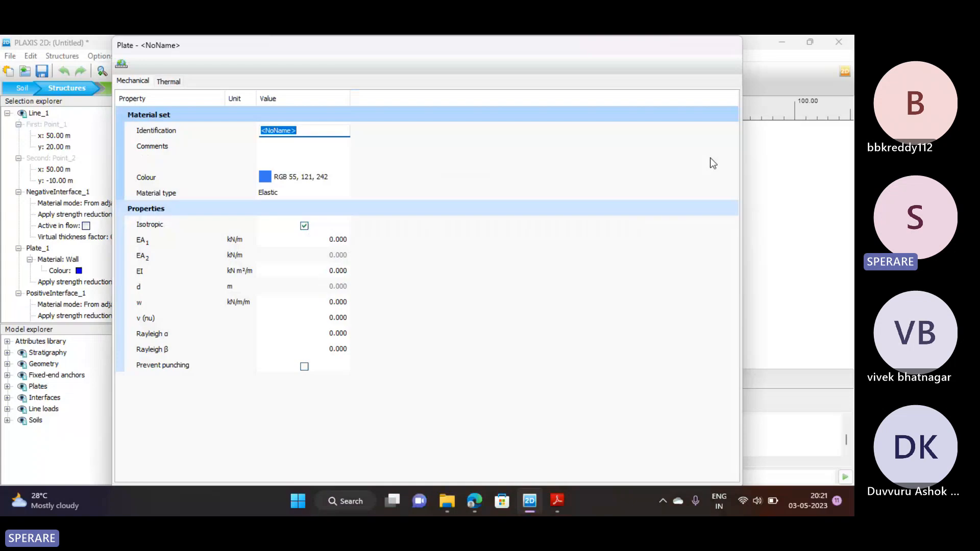
left_click_drag(706, 50, 582, 35)
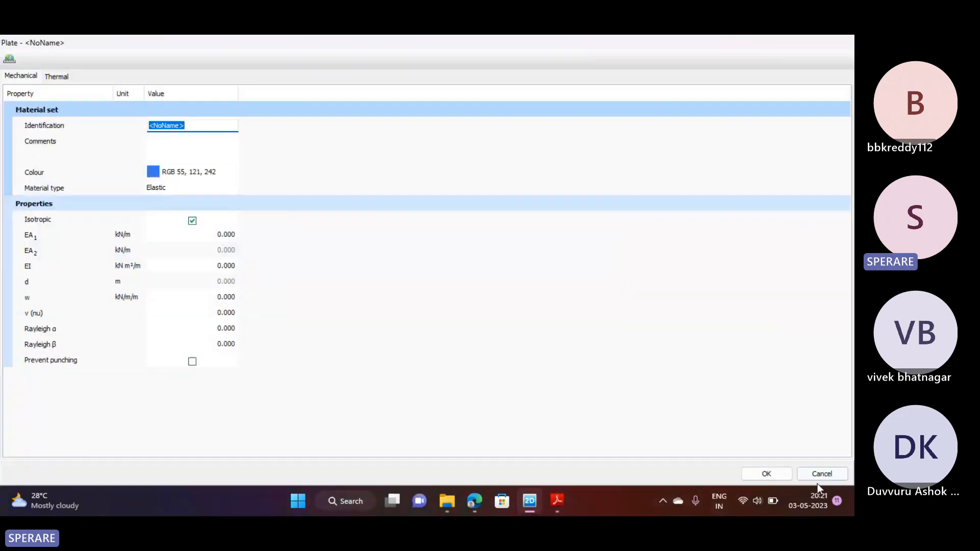
left_click(821, 474)
Open the Wall plate material, review its mechanical properties, accept it and close the material sets
left_click(376, 190)
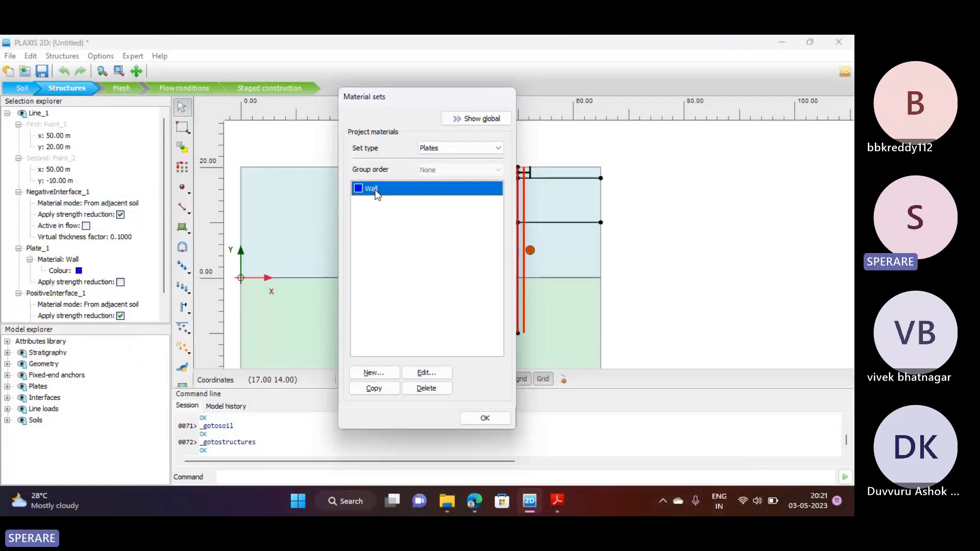
left_click(426, 373)
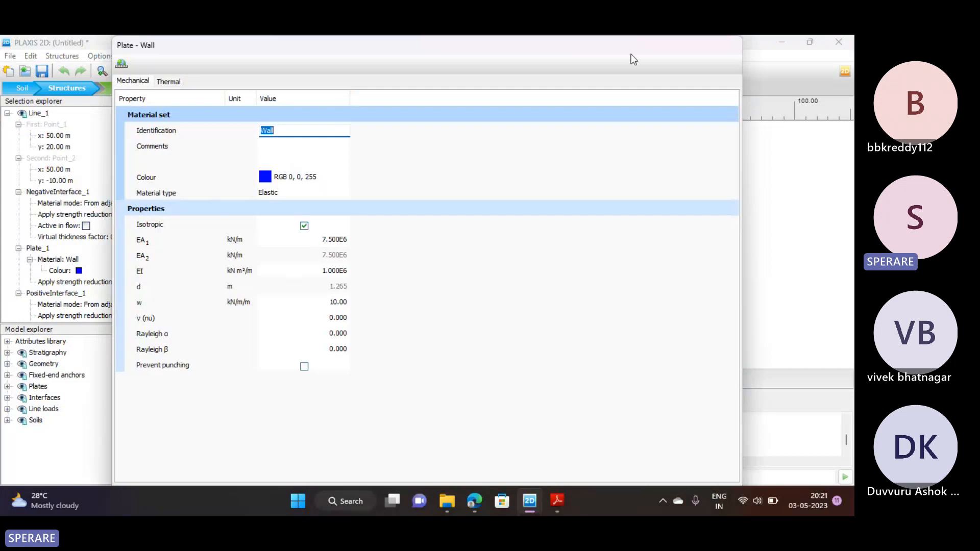
left_click_drag(630, 53, 532, 59)
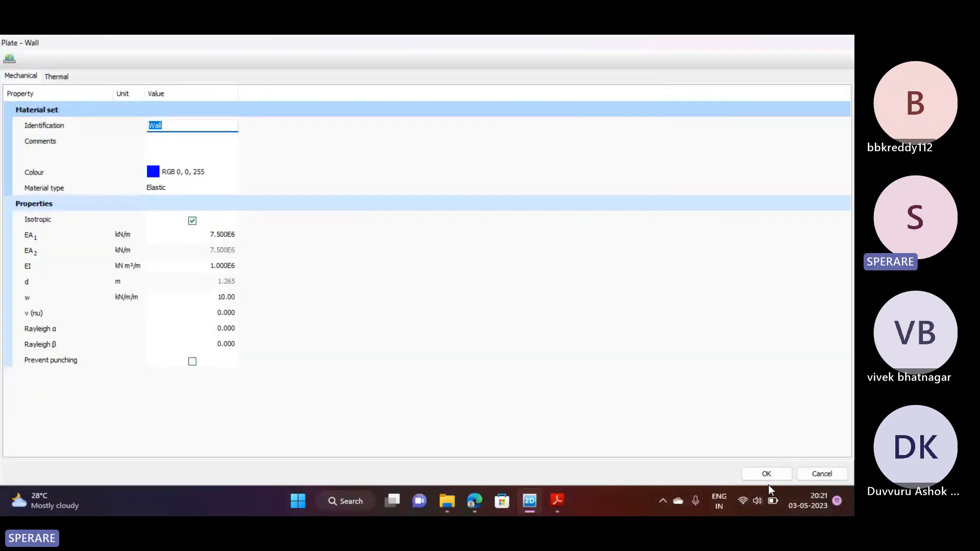
left_click(767, 474)
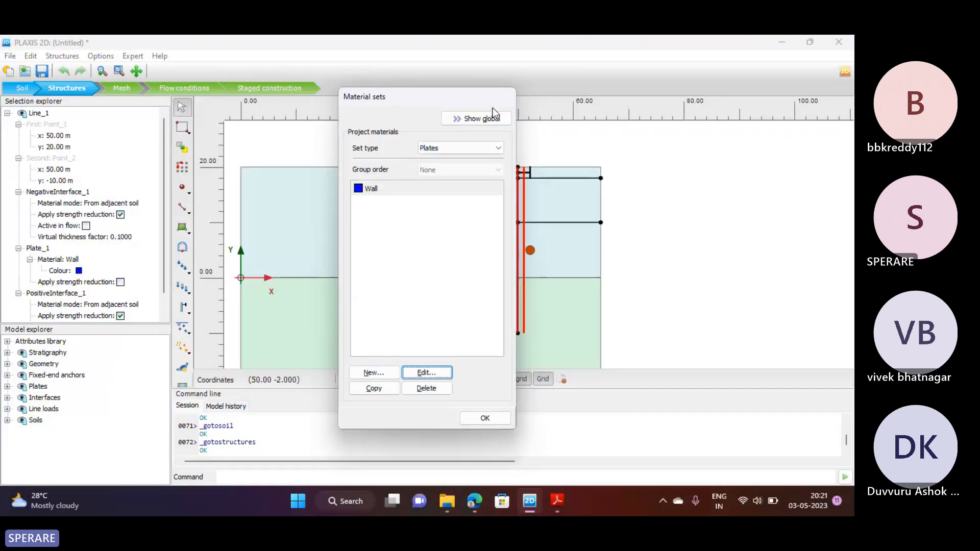
left_click(484, 418)
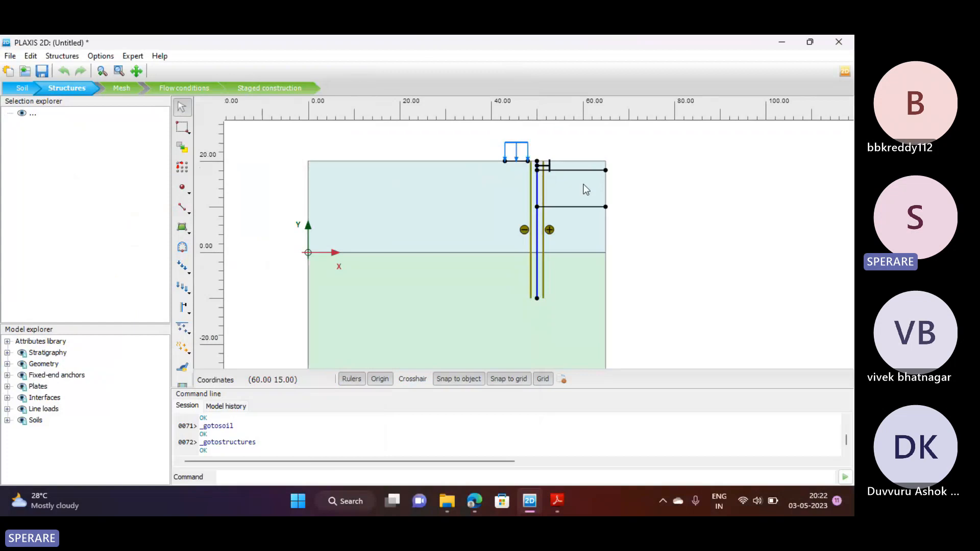
Draw a trial plate from (19, 20) down to (19, -10) and clear the selection
left_click(187, 213)
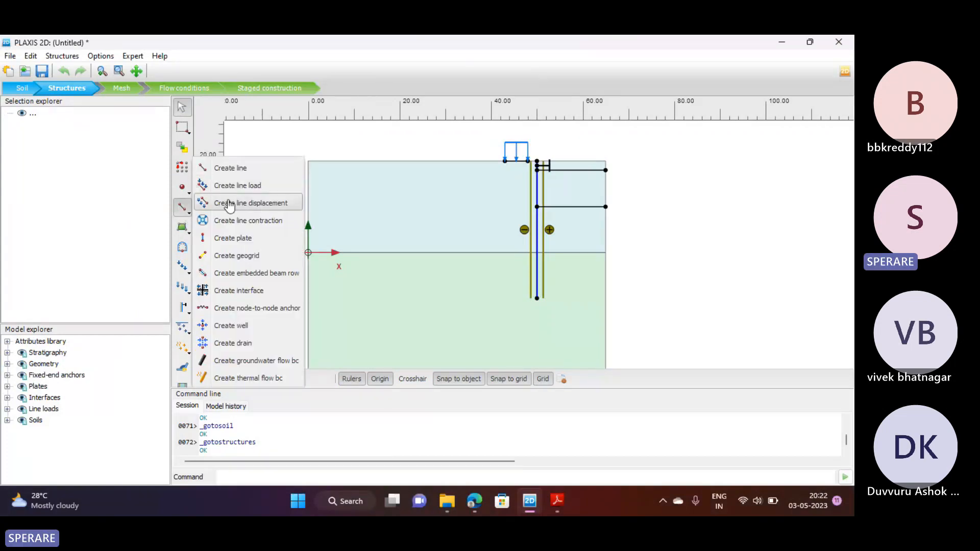
left_click(232, 239)
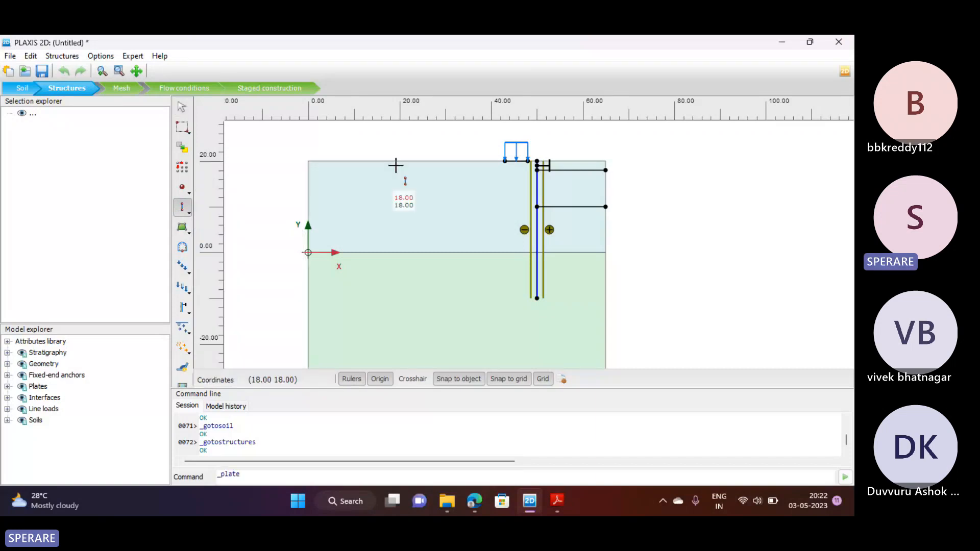
left_click(395, 162)
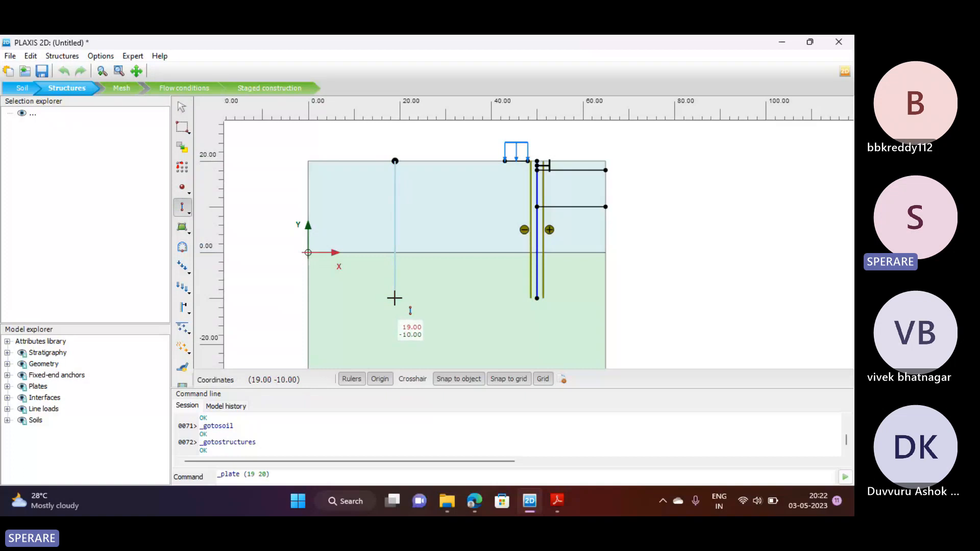
left_click(394, 298)
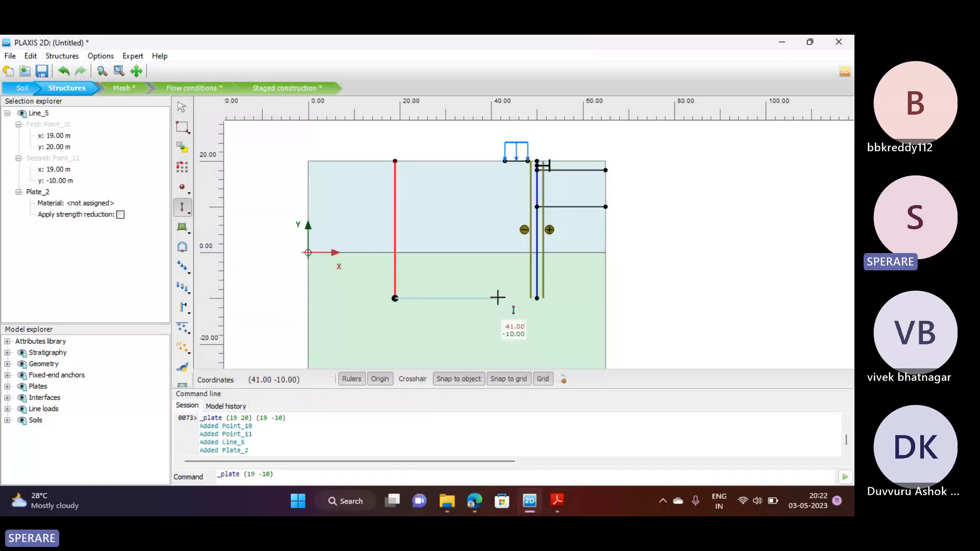
key("Escape")
left_click(681, 249)
scroll(363, 178, "up", 1)
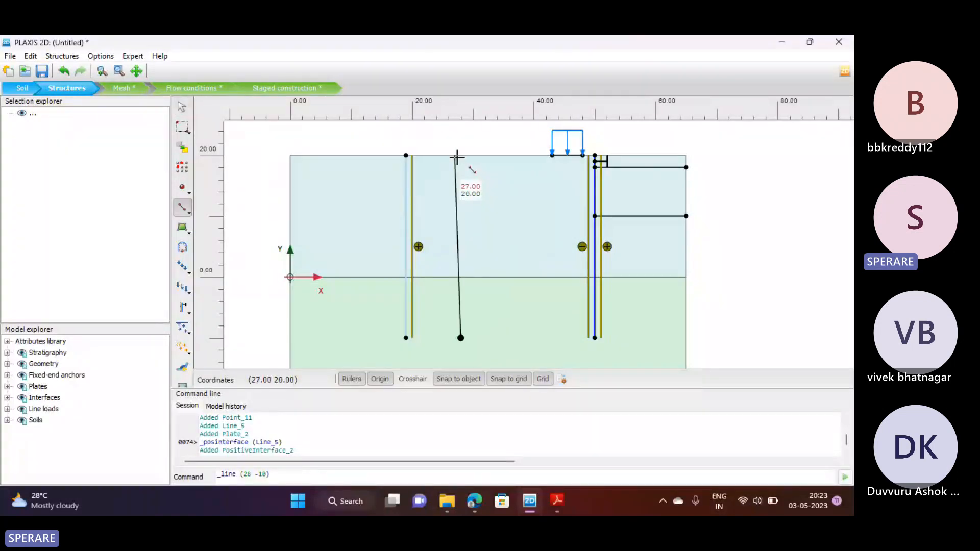
Complete a trial line from (28, -10) up to (28, 20) and create a positive interface along it
left_click(461, 155)
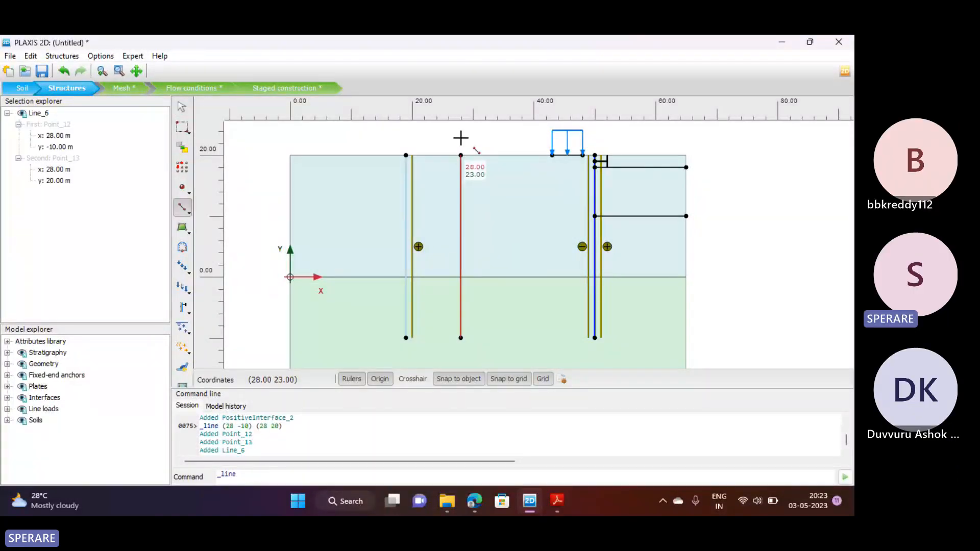
key("Escape")
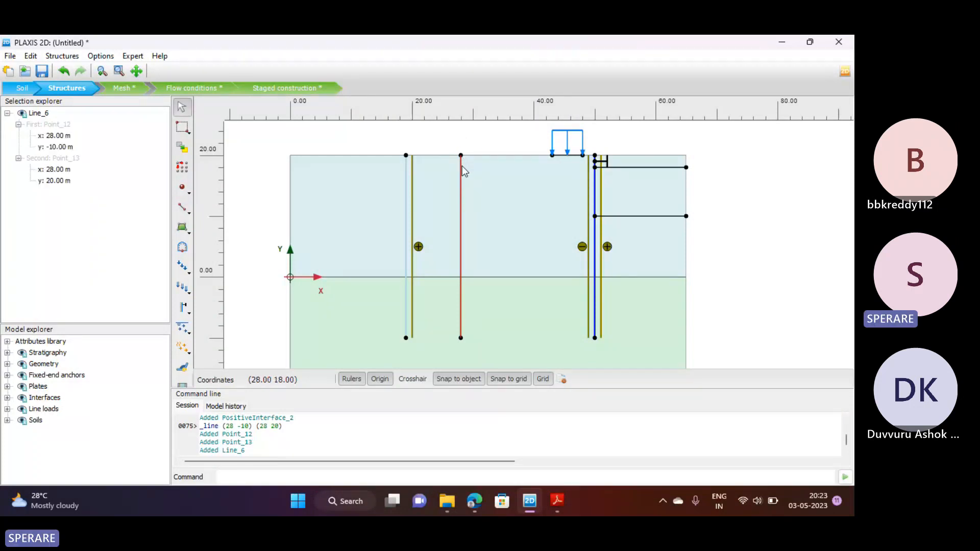
right_click(461, 167)
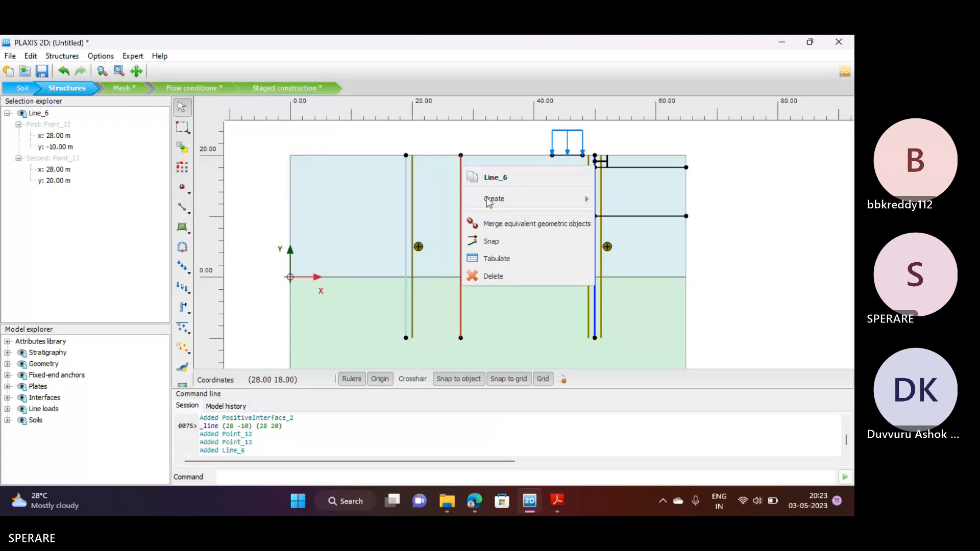
mouse_move(497, 203)
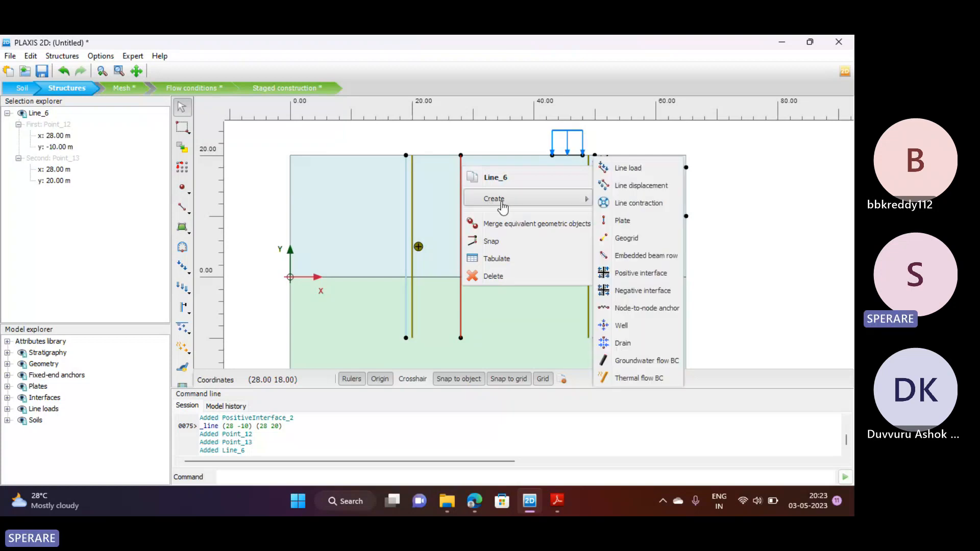
left_click(638, 275)
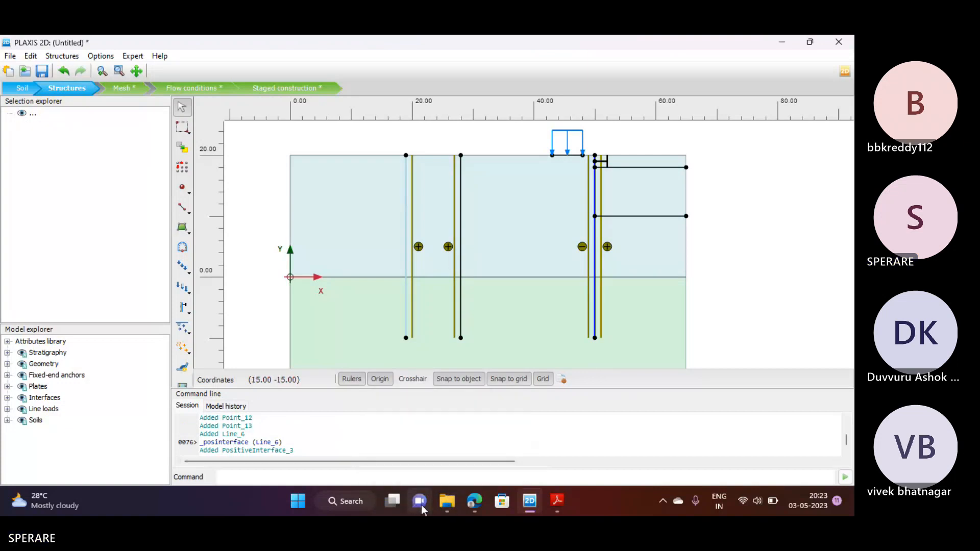
Check the Microsoft Teams meeting window and return to PLAXIS 2D
mouse_move(475, 503)
left_click(398, 435)
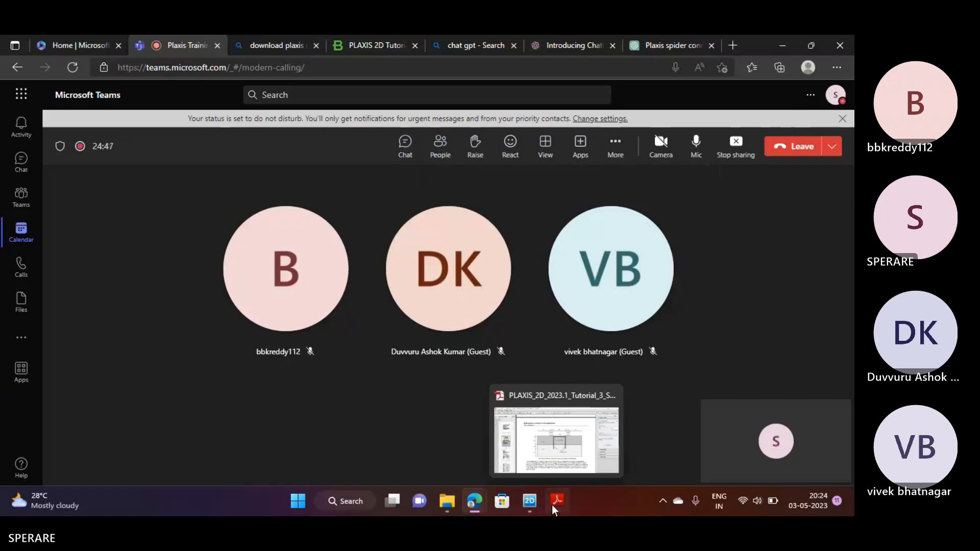
left_click(531, 504)
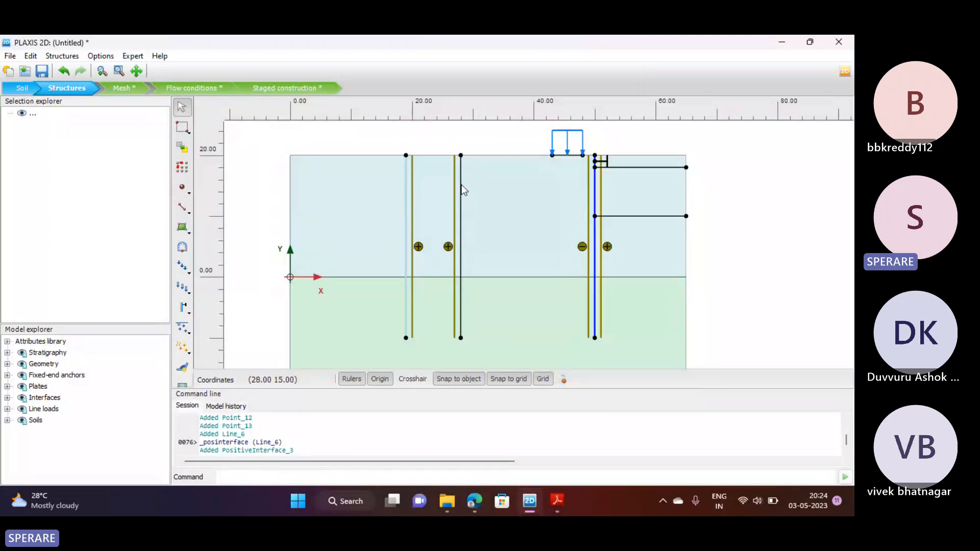
Undo the last four actions to remove the trial plate, the trial line and their interfaces
key("ctrl+z")
key("ctrl+z")
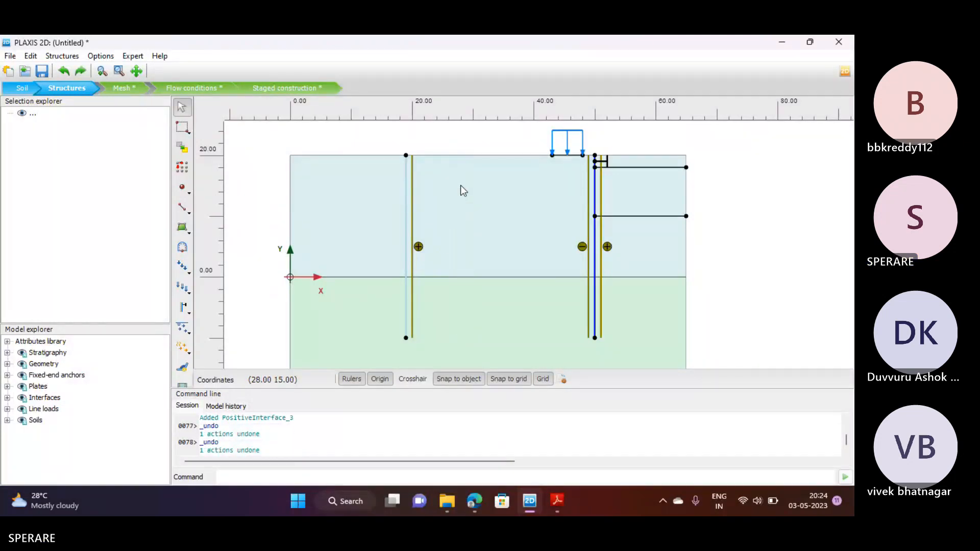
key("ctrl+z")
key("ctrl+z")
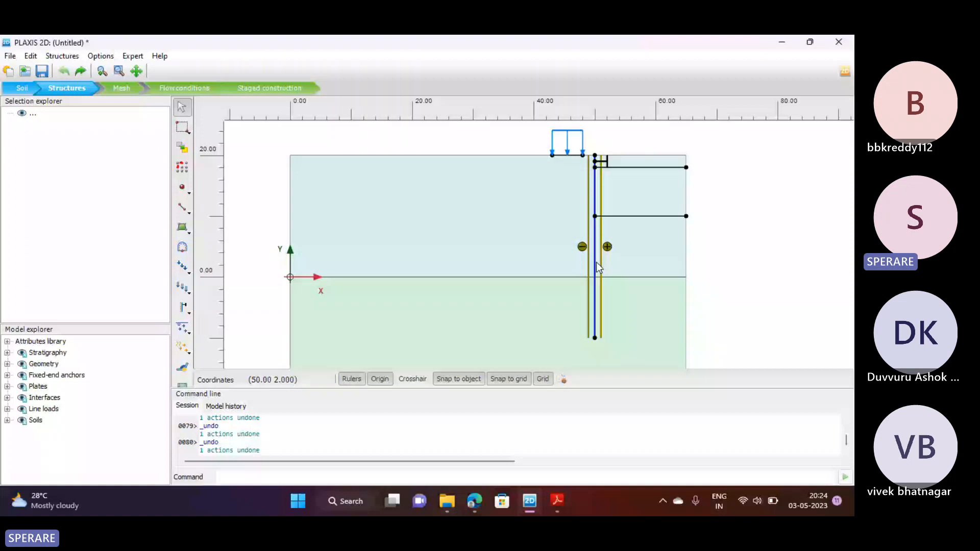
Draw a vertical plate from (16, 20) down to (16, -10) and deselect it
left_click(183, 208)
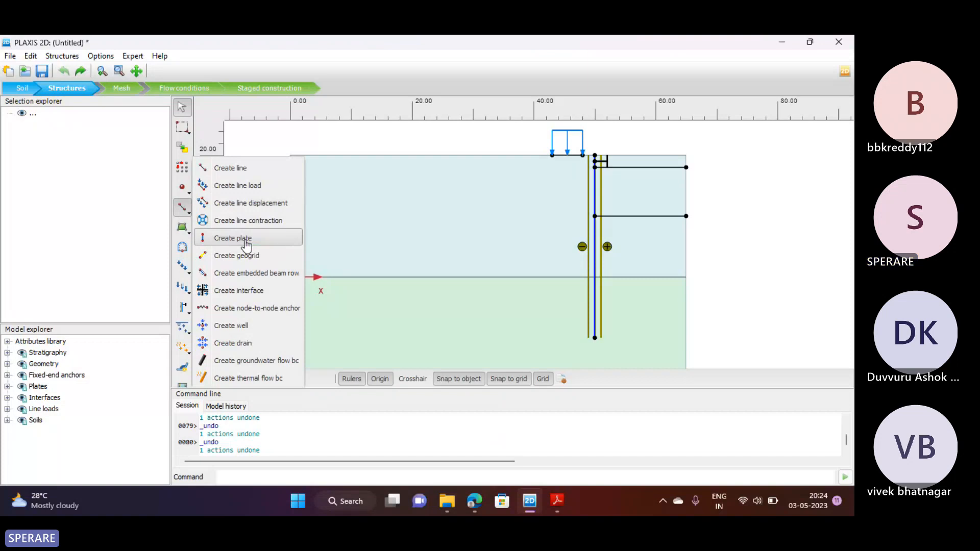
left_click(266, 248)
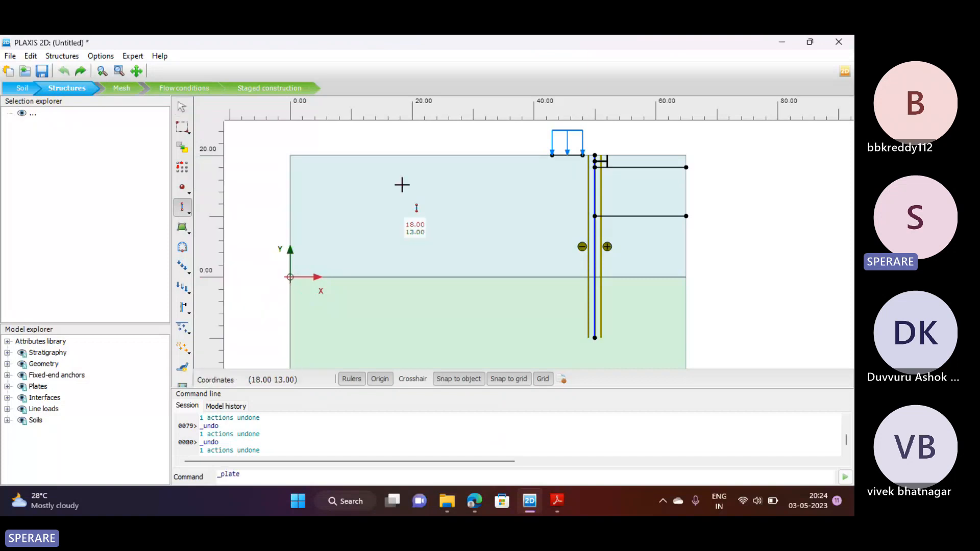
left_click(388, 155)
left_click(388, 337)
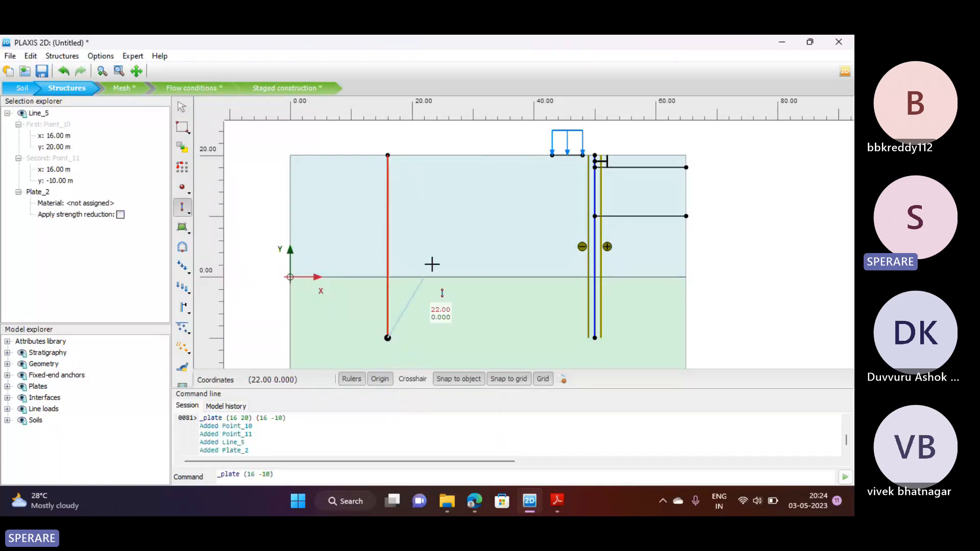
key("Escape")
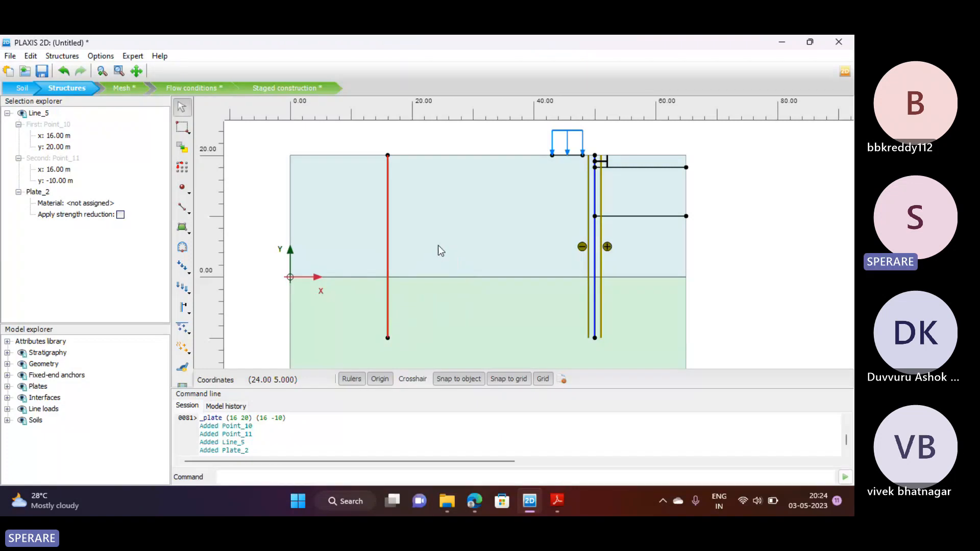
left_click(438, 245)
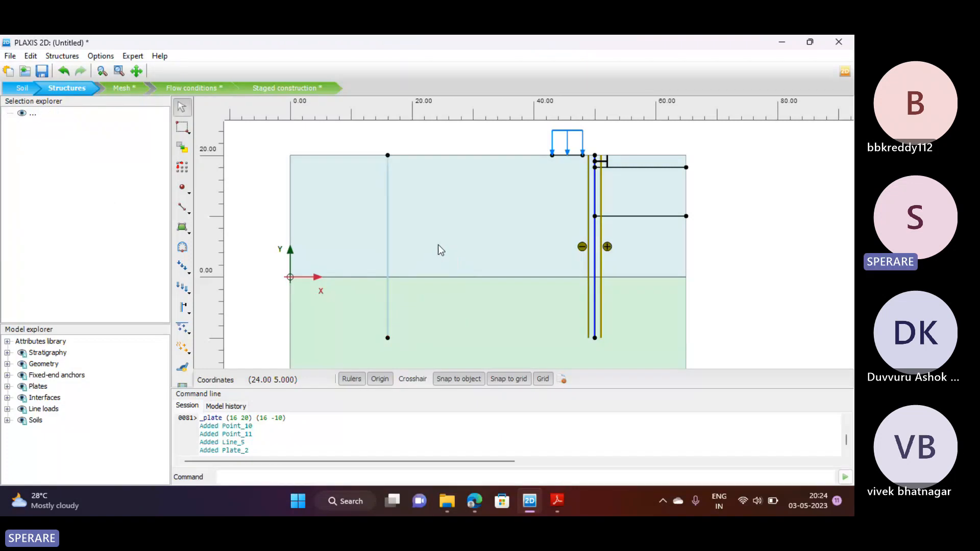
Create a positive interface along the plate at x = 16 and deselect it
right_click(386, 200)
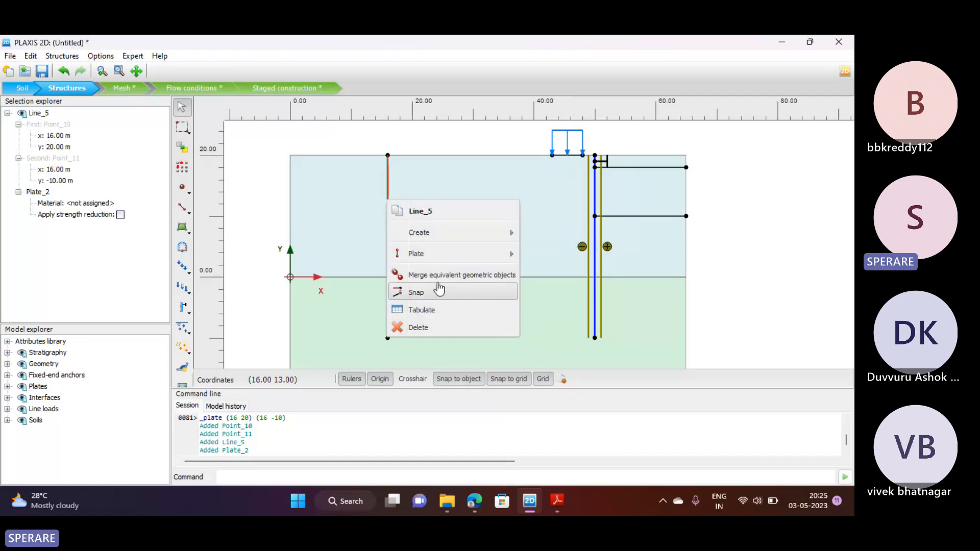
mouse_move(432, 240)
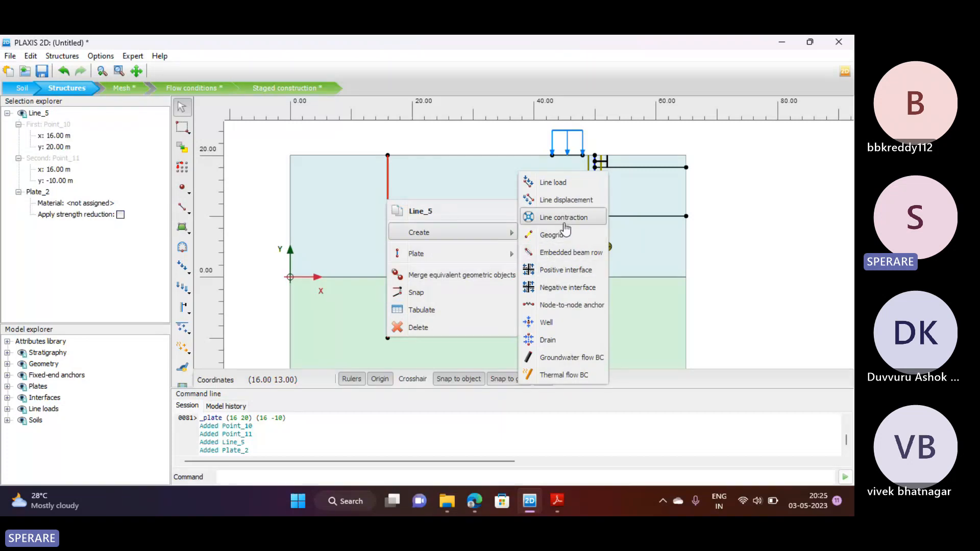
left_click(566, 270)
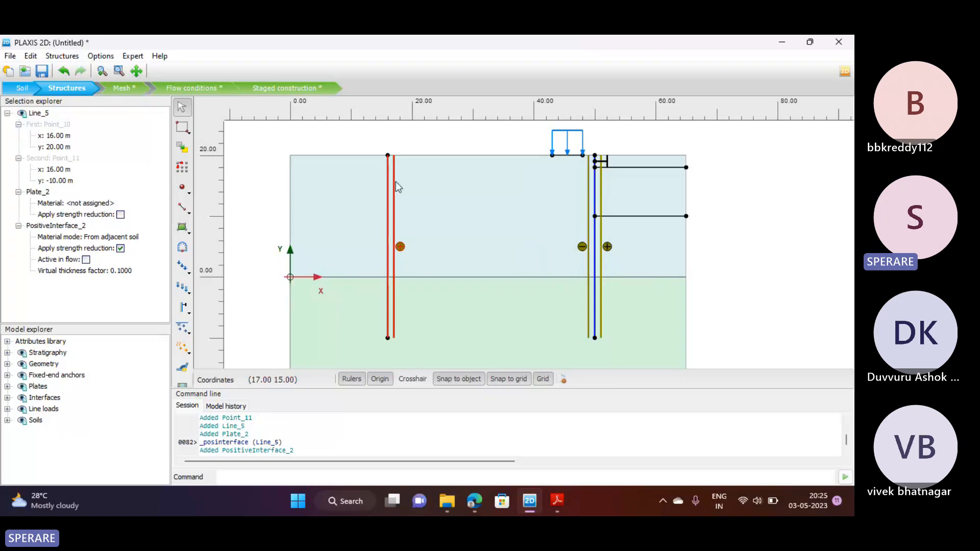
left_click(404, 274)
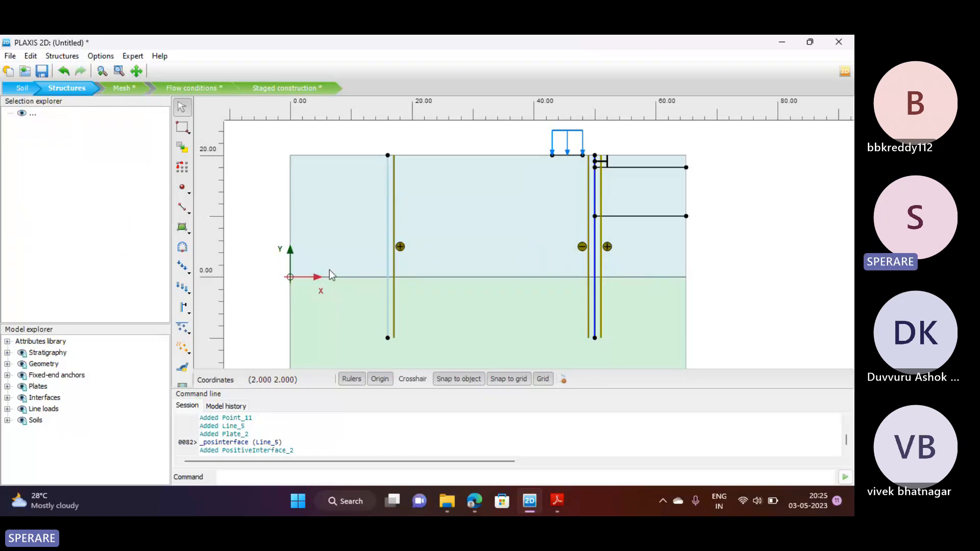
Draw a second plate upward from (26, -10) to (26, 20)
left_click(185, 210)
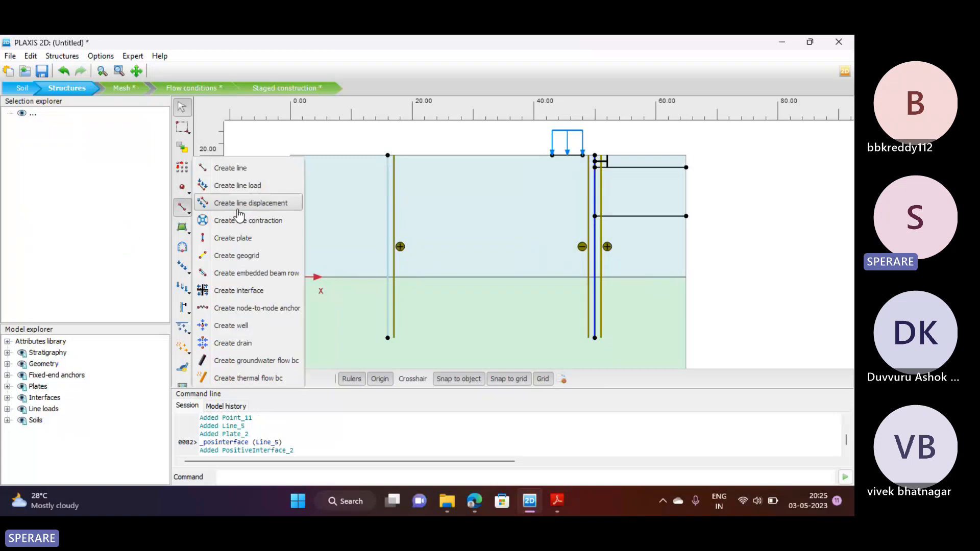
left_click(232, 238)
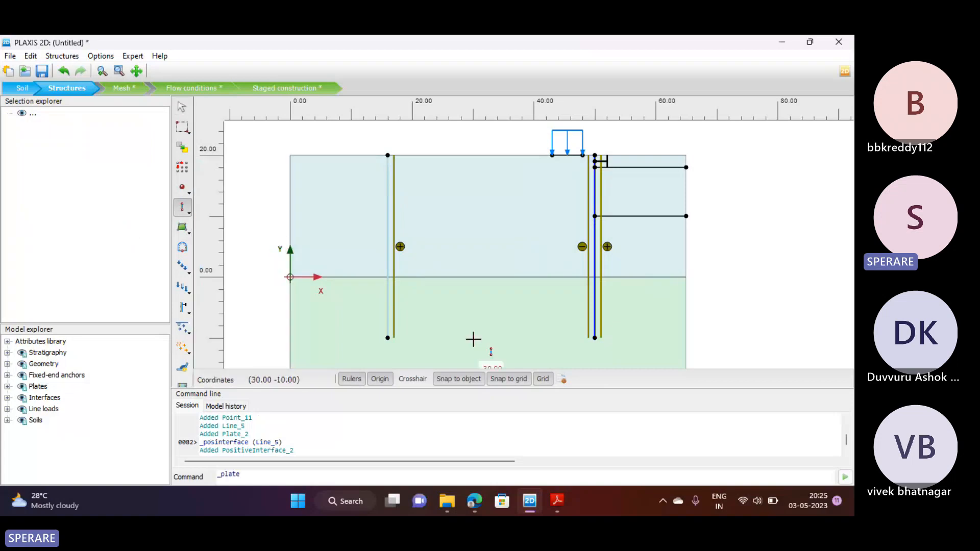
left_click(448, 337)
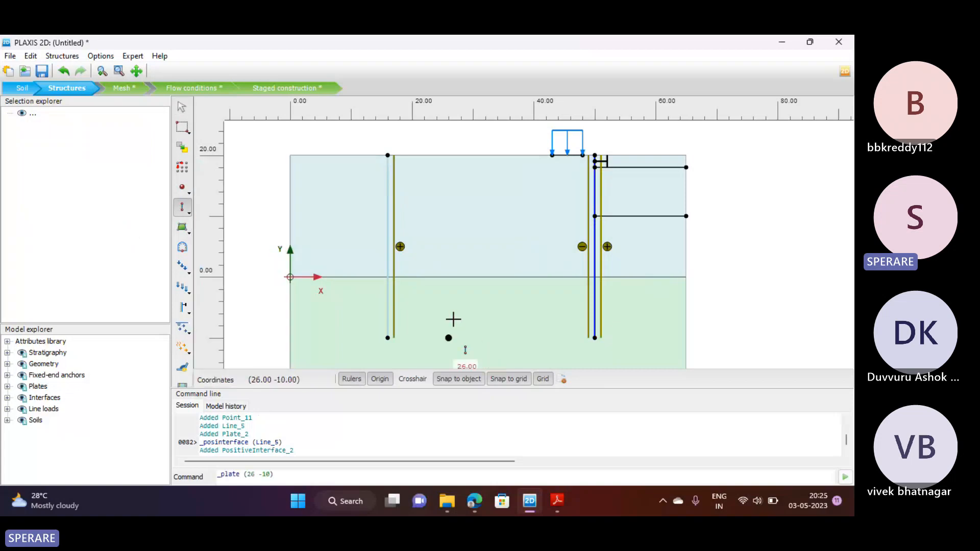
left_click(449, 155)
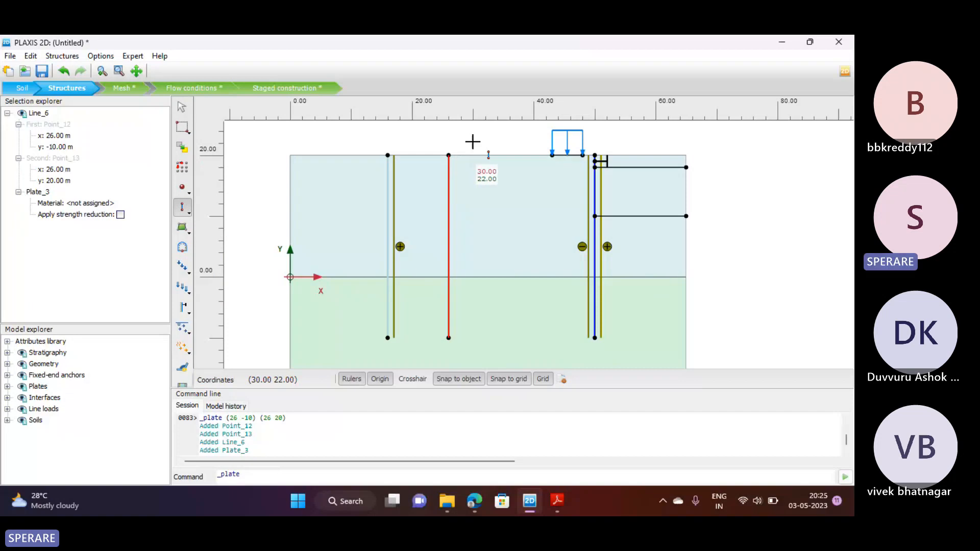
key("Escape")
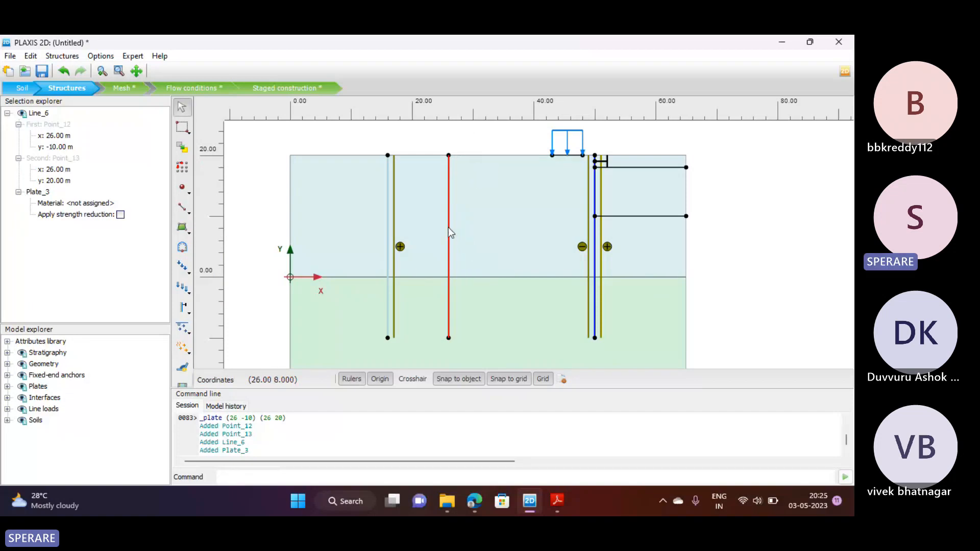
Create a positive interface on the upward-drawn plate at x = 26, and undo both the interface and the plate
right_click(449, 228)
mouse_move(523, 265)
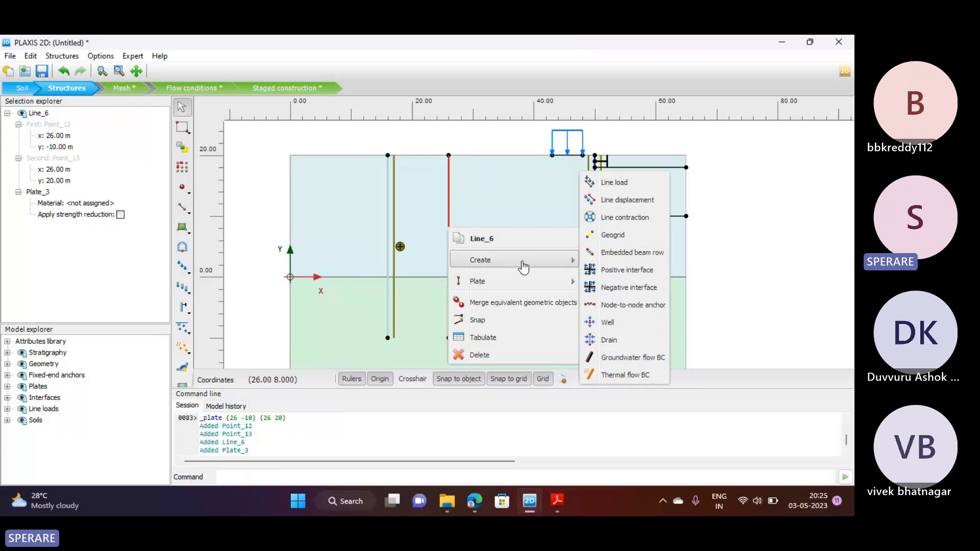
left_click(618, 269)
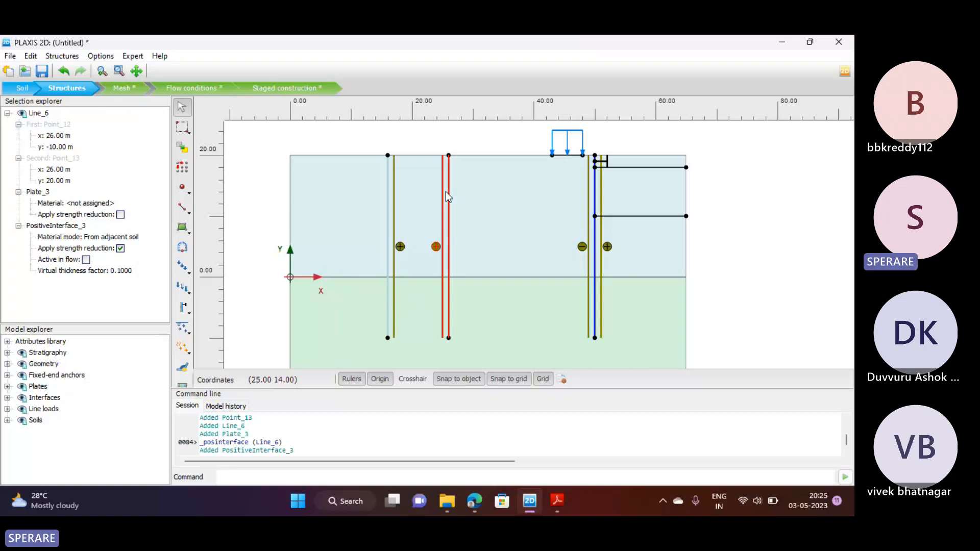
key("ctrl+z")
key("ctrl+z")
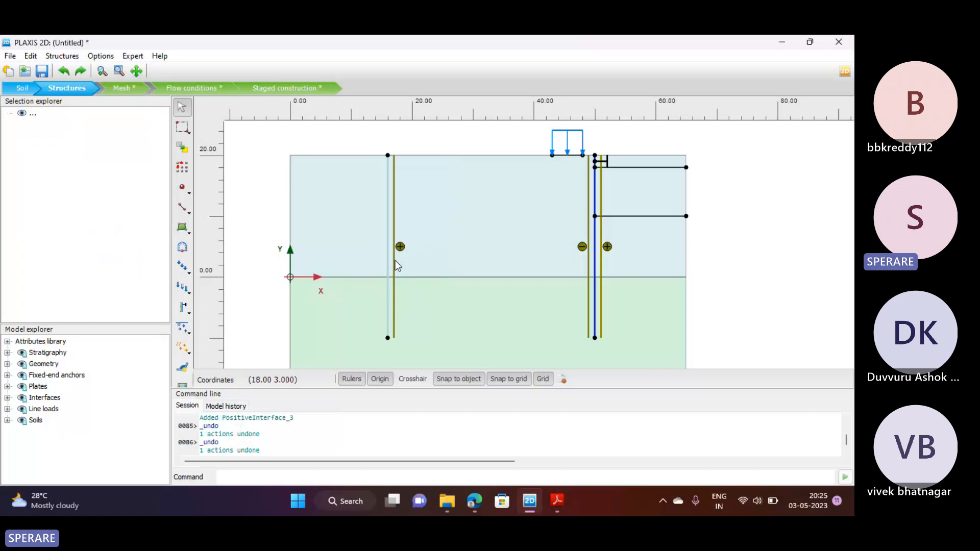
Create a negative interface along the plate at x = 16 and deselect it
left_click(389, 241)
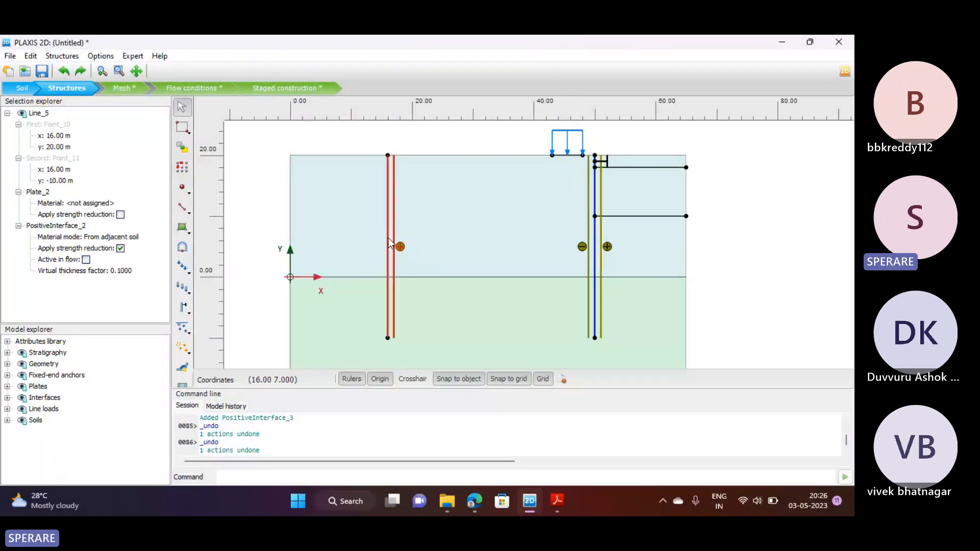
right_click(389, 241)
mouse_move(415, 265)
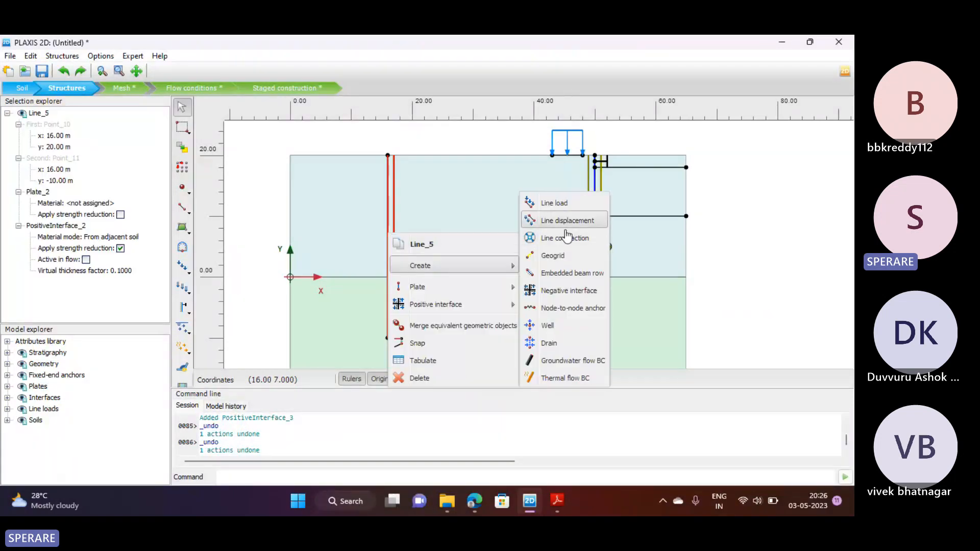
left_click(575, 290)
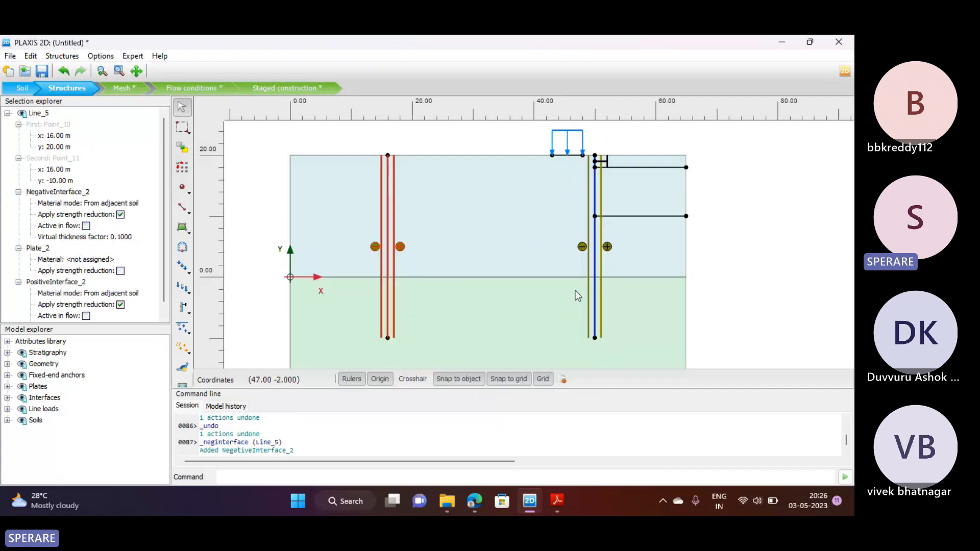
left_click(477, 211)
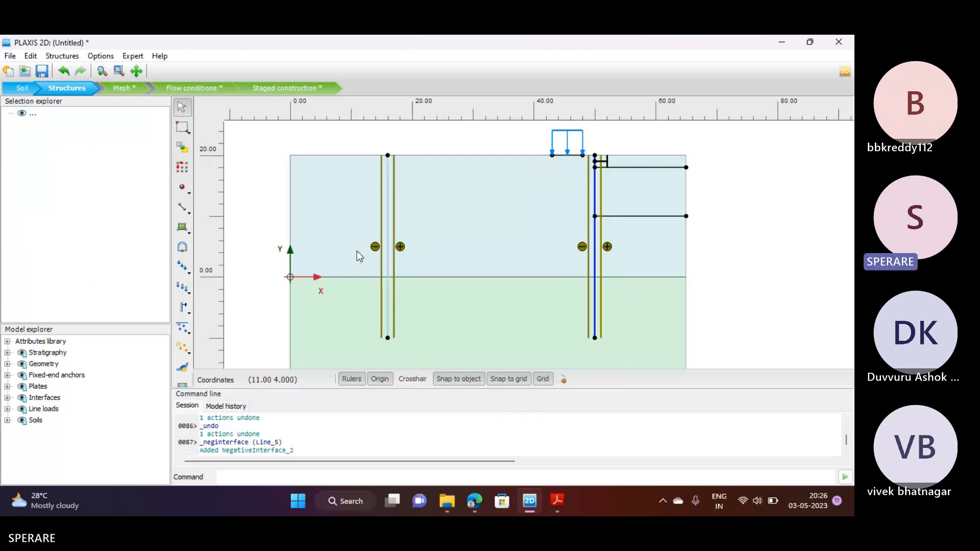
Set the positive interface of the plate at x = 16 to Custom material mode and assign it the Clay material
scroll(375, 166, "up", 3)
scroll(392, 162, "up", 1)
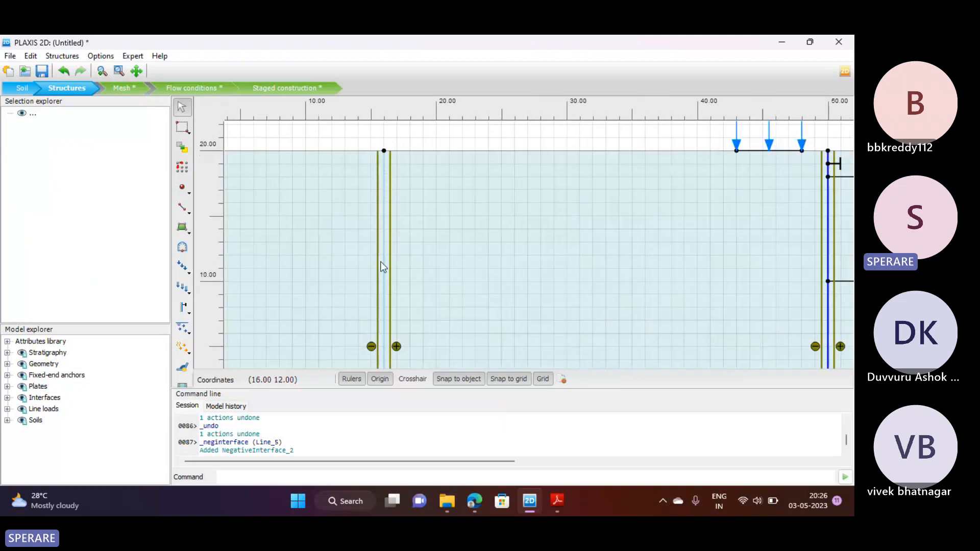
scroll(381, 261, "down", 5)
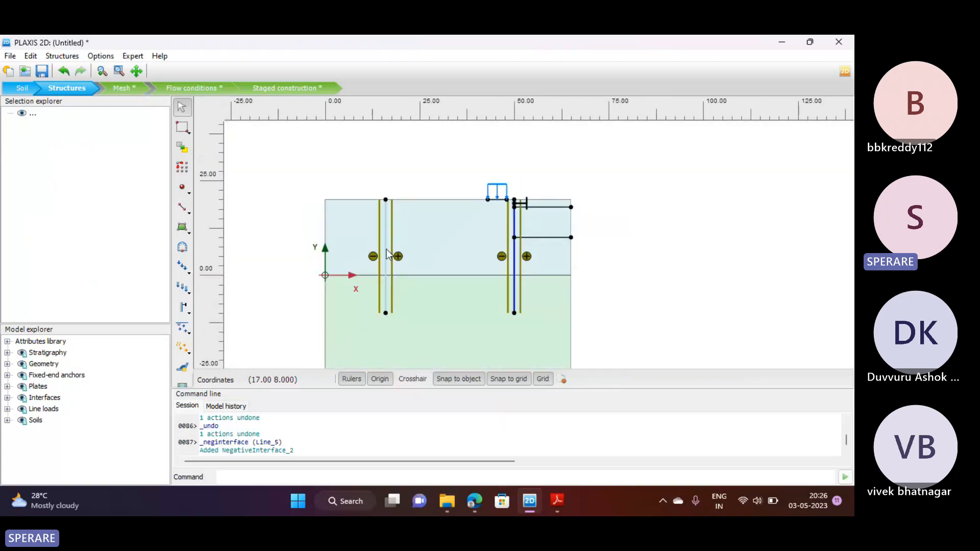
scroll(386, 253, "up", 1)
scroll(381, 226, "up", 1)
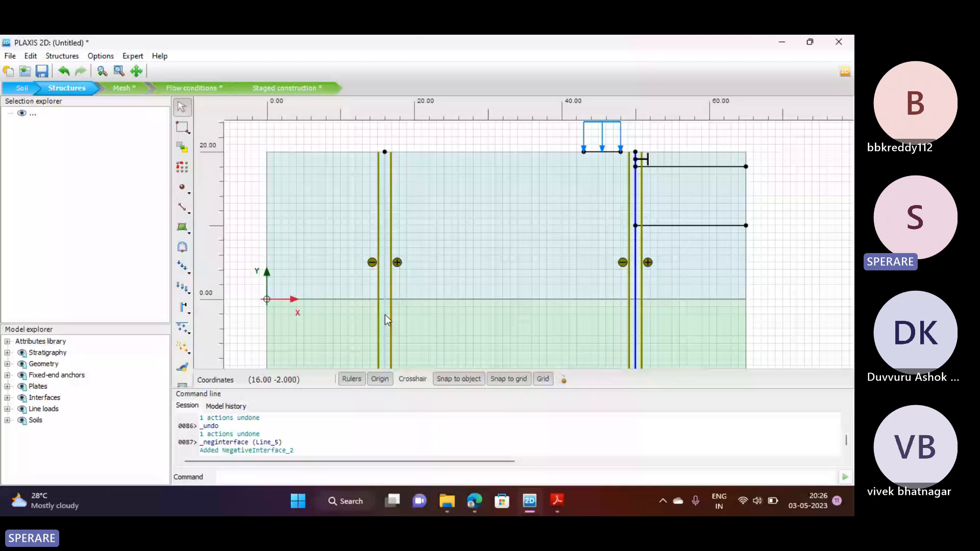
left_click(385, 220)
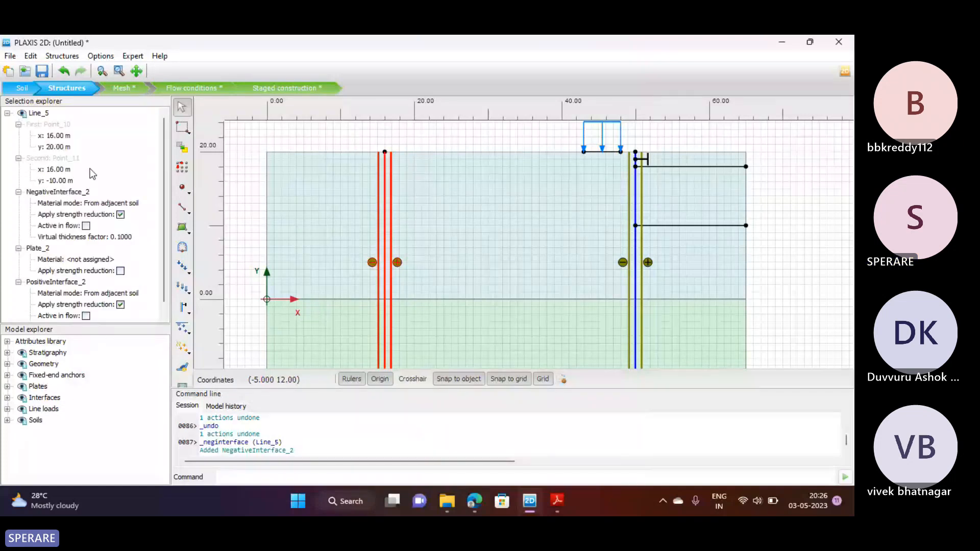
scroll(92, 174, "down", 1)
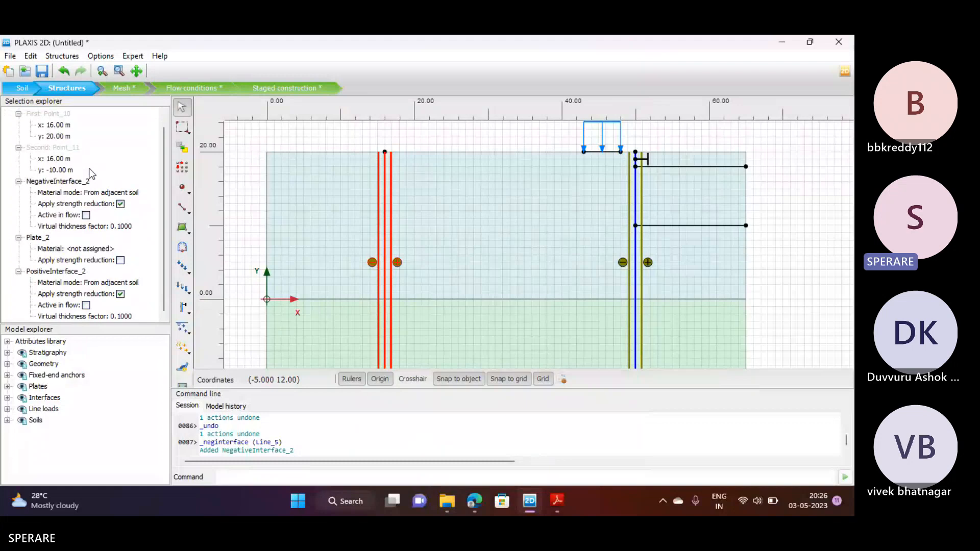
double_click(127, 282)
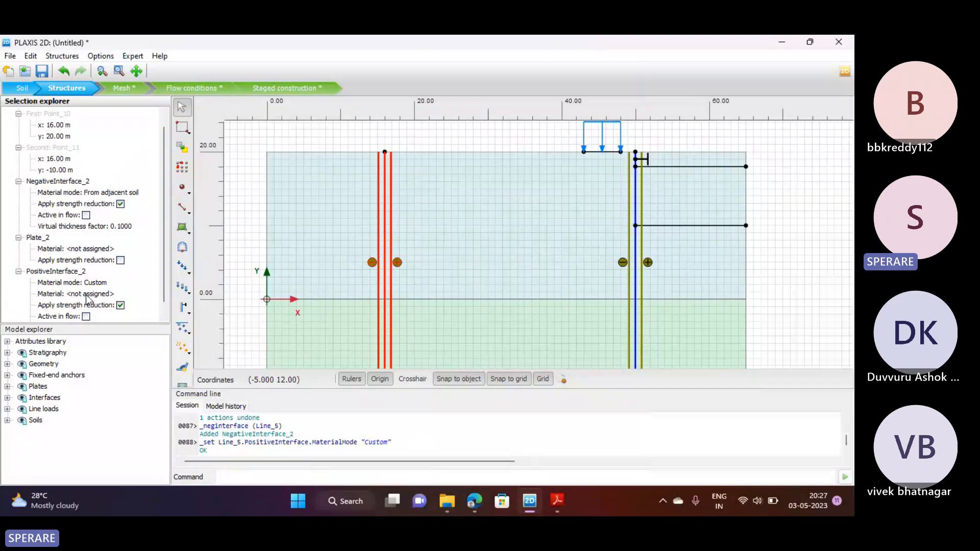
left_click(88, 294)
left_click(108, 284)
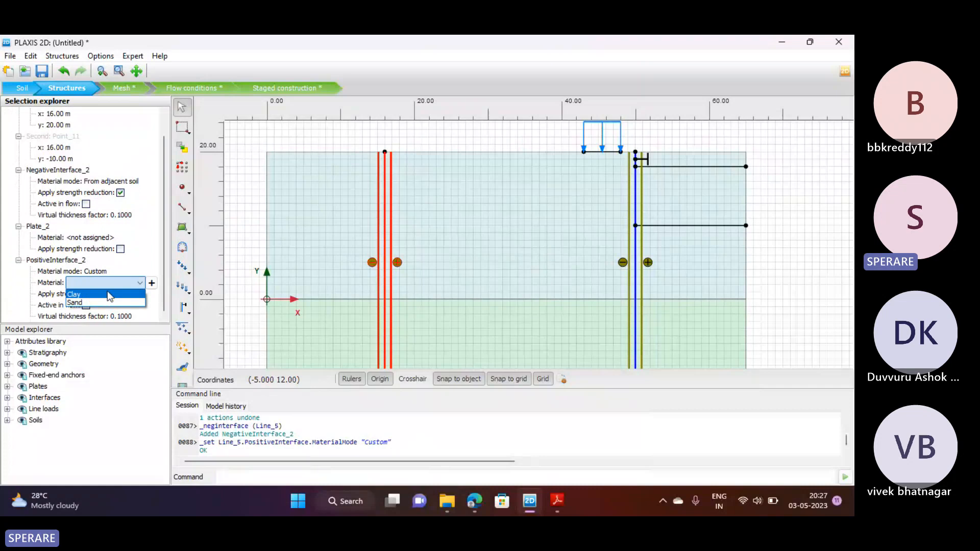
left_click(109, 296)
Assign the Wall material to the plate at x = 16 and set its positive interface's material mode to From adjacent soil
left_click(89, 264)
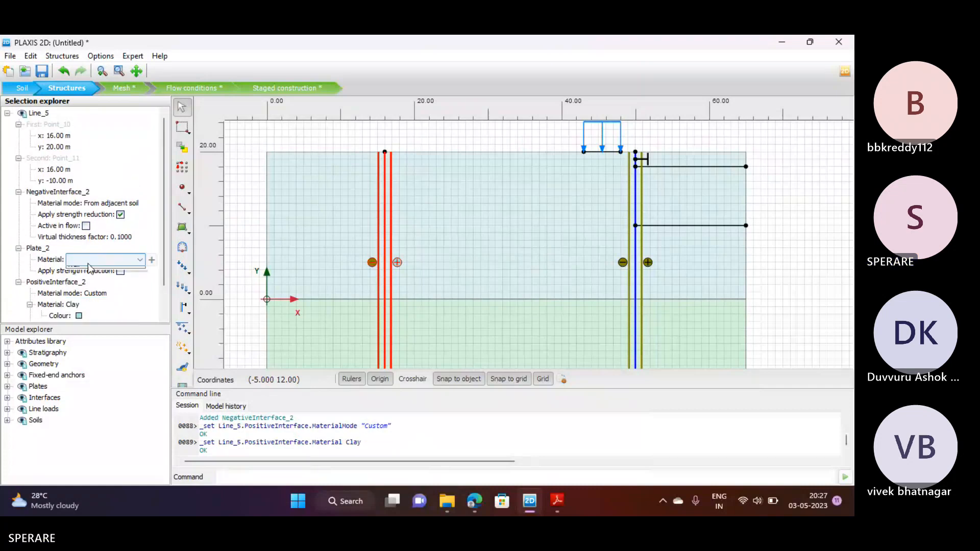
left_click(89, 272)
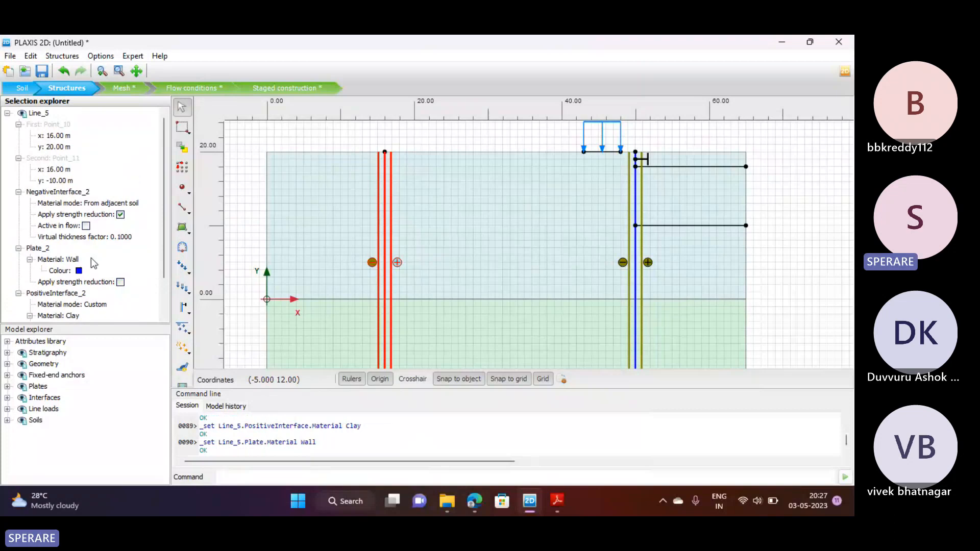
scroll(93, 263, "down", 2)
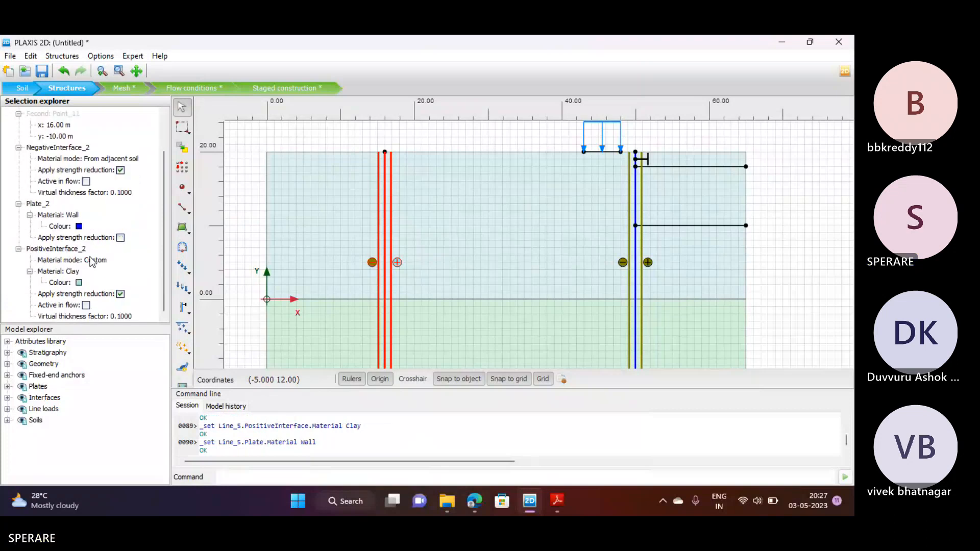
left_click(74, 272)
left_click(77, 273)
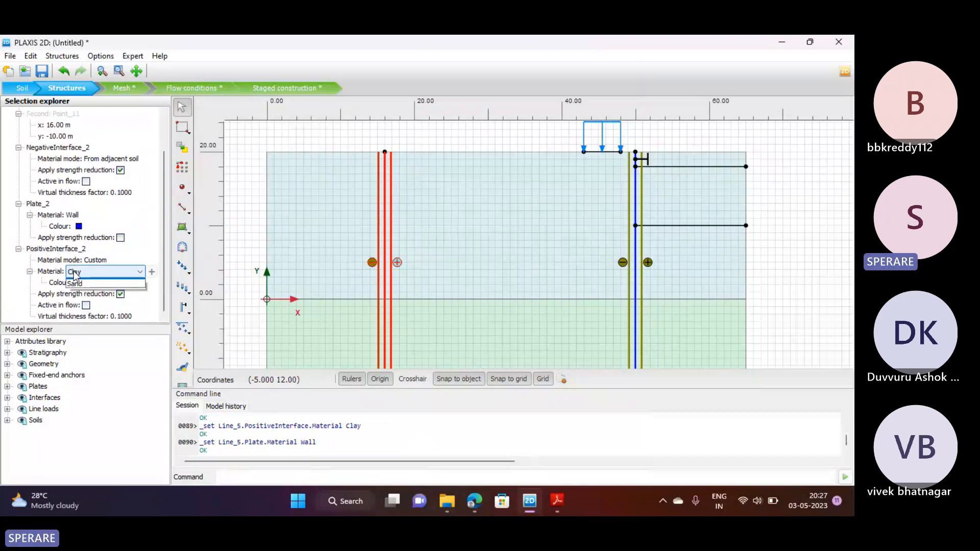
left_click(125, 242)
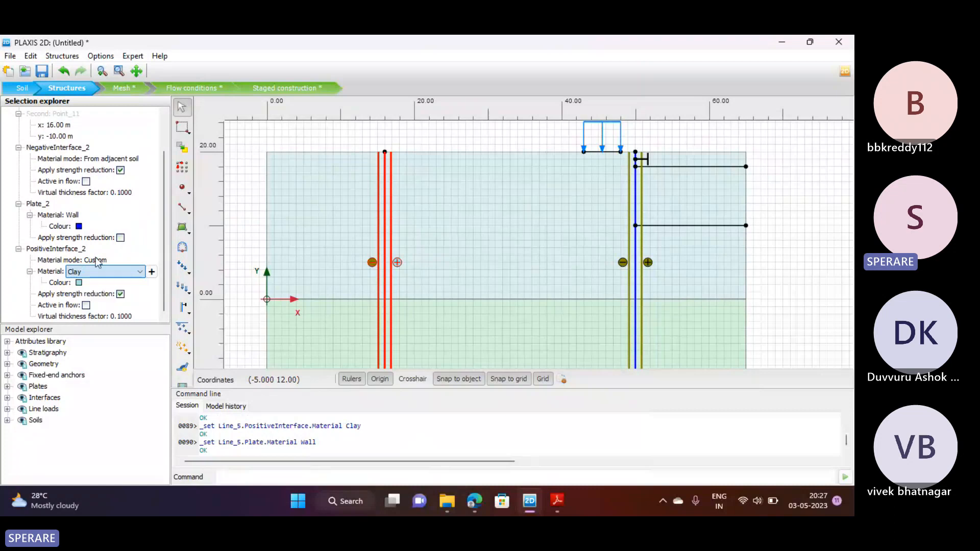
left_click(98, 261)
left_click(100, 262)
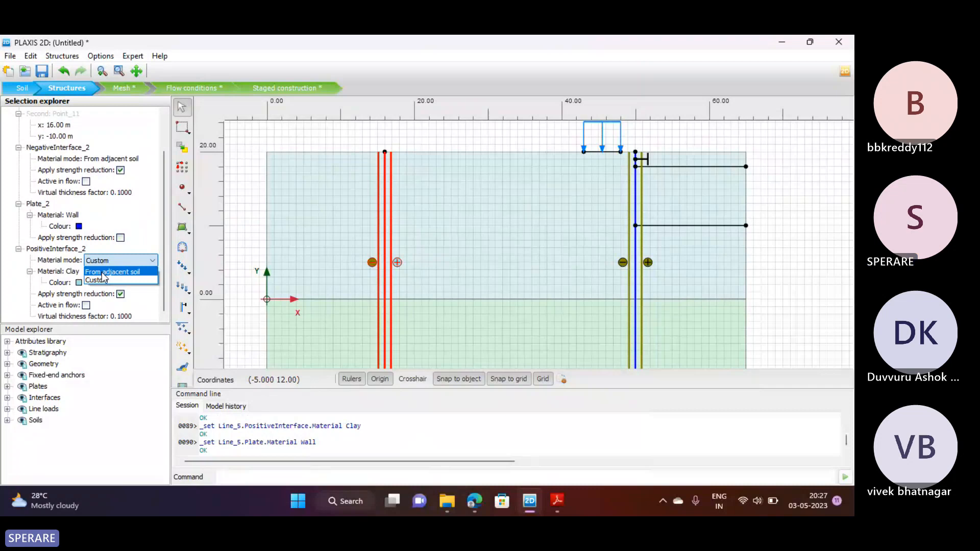
left_click(102, 273)
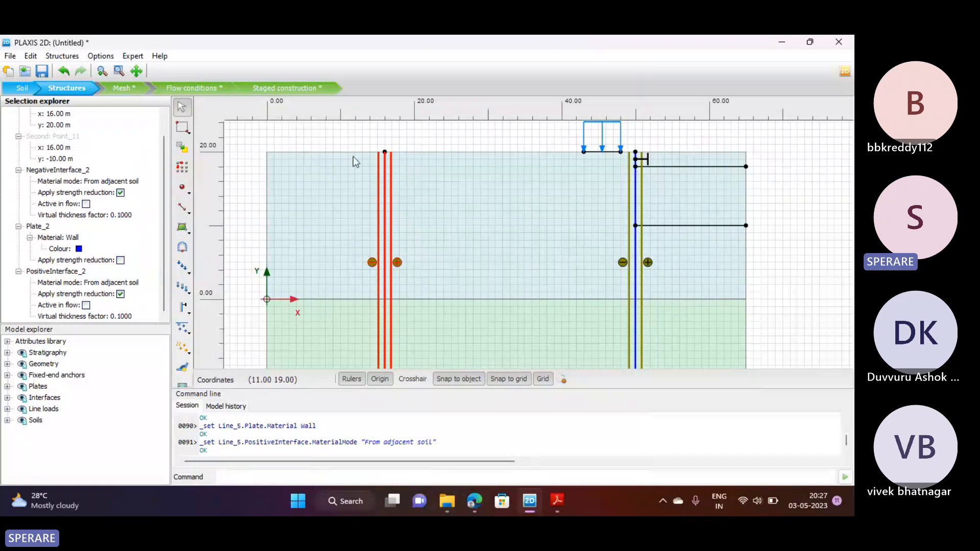
Undo the material settings, both interfaces and the demonstration plate at x = 16
scroll(392, 151, "down", 2)
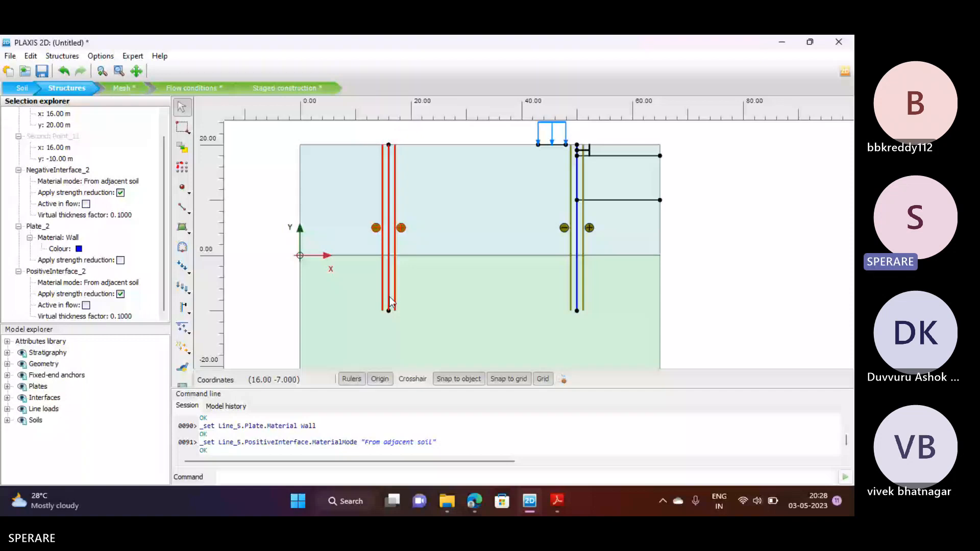
key("ctrl+z")
key("ctrl+z")
key("ctrl+z")
key("ctrl+z")
key("ctrl+z")
key("ctrl+z")
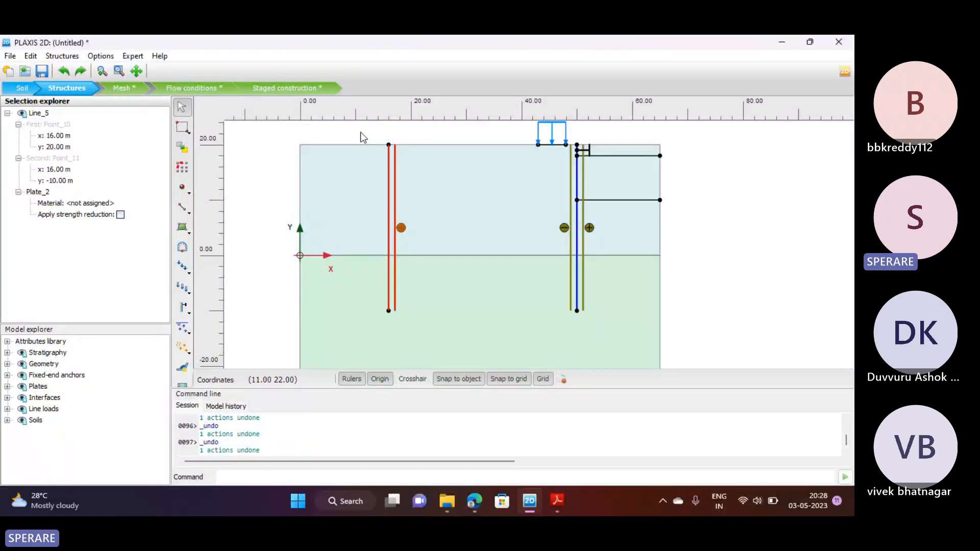
key("ctrl+z")
Examine the surface load, strut and interfaces around the wall at x = 50, and switch to the Tutorial 3 PDF in Adobe Reader
scroll(604, 156, "up", 2)
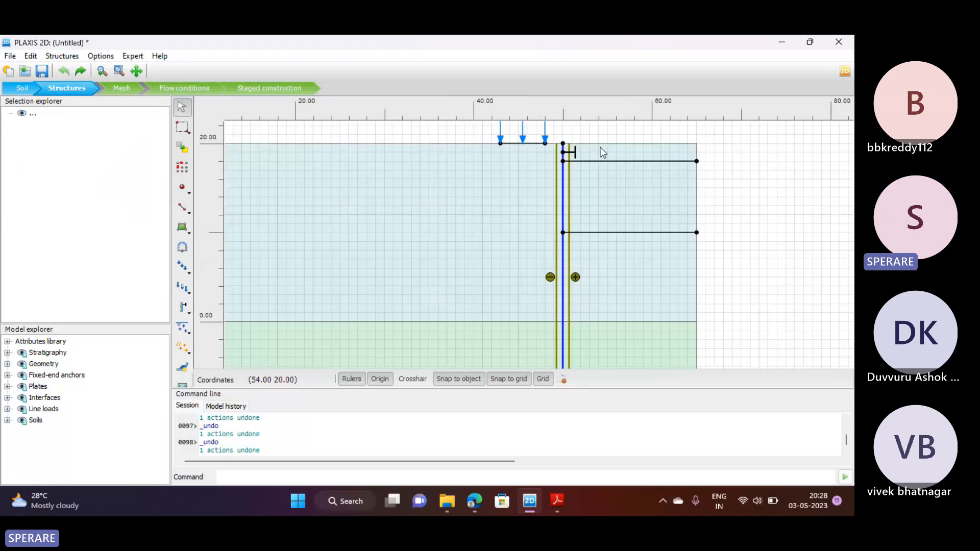
scroll(562, 214, "down", 2)
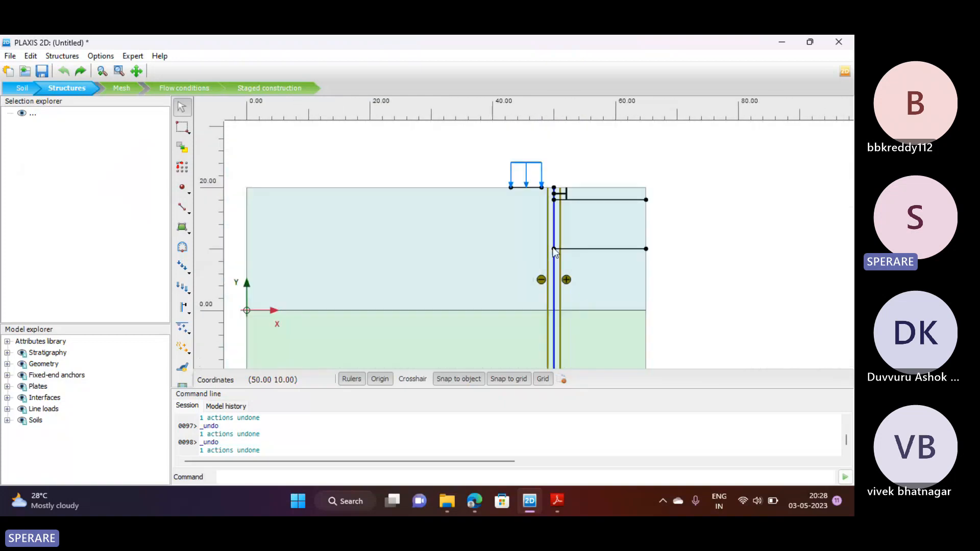
scroll(553, 249, "down", 1)
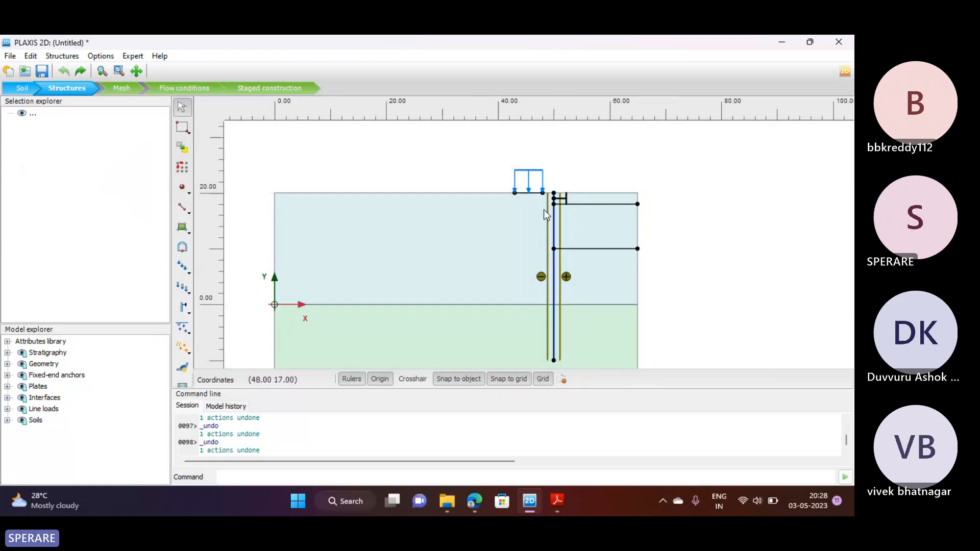
scroll(544, 209, "up", 2)
scroll(560, 196, "up", 1)
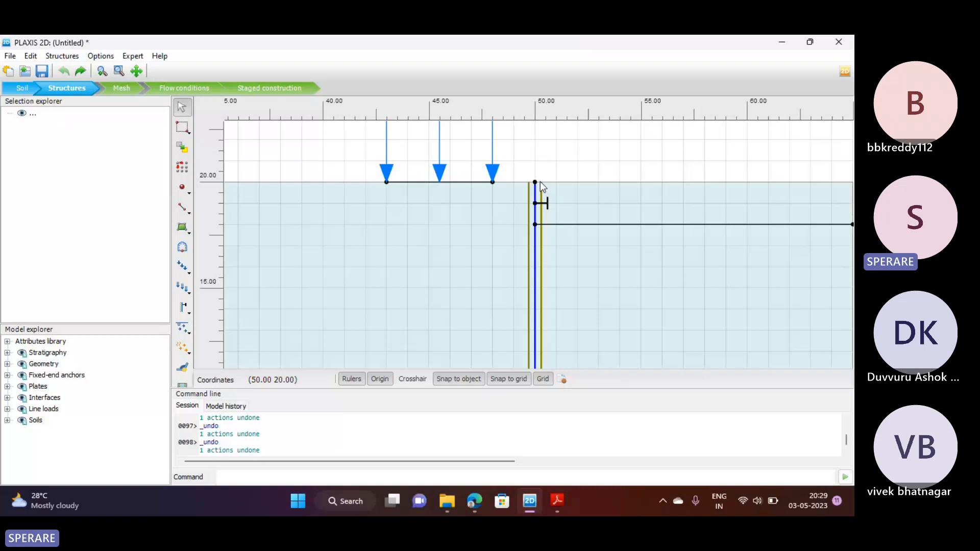
scroll(540, 182, "down", 2)
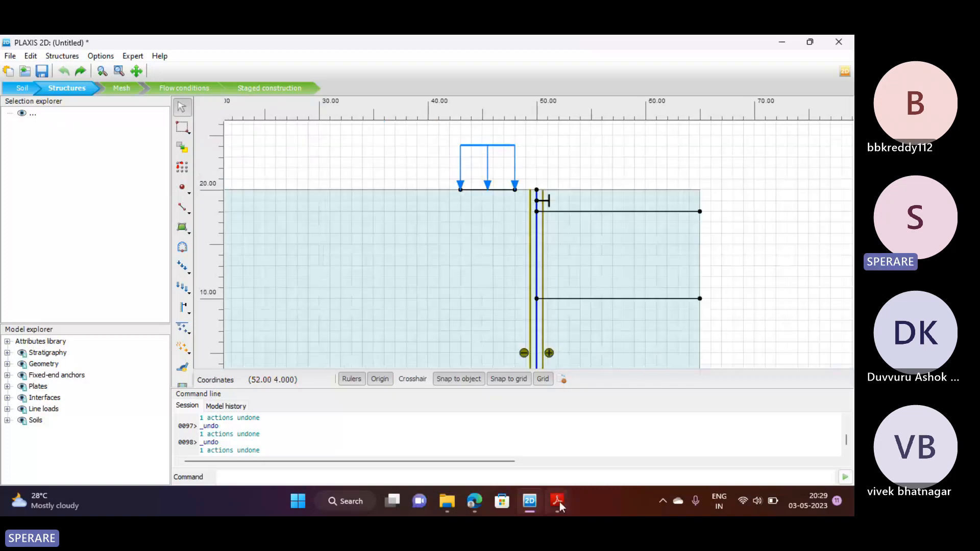
left_click(558, 501)
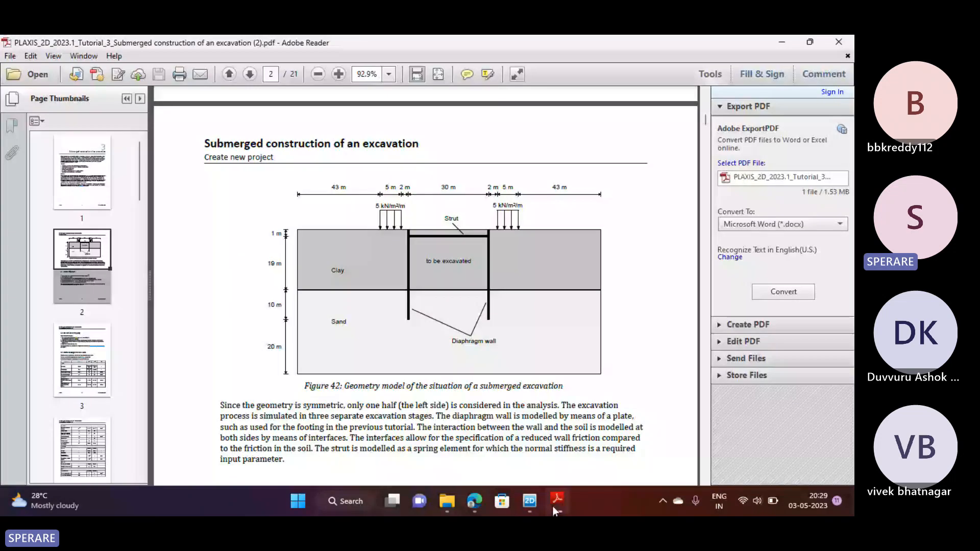
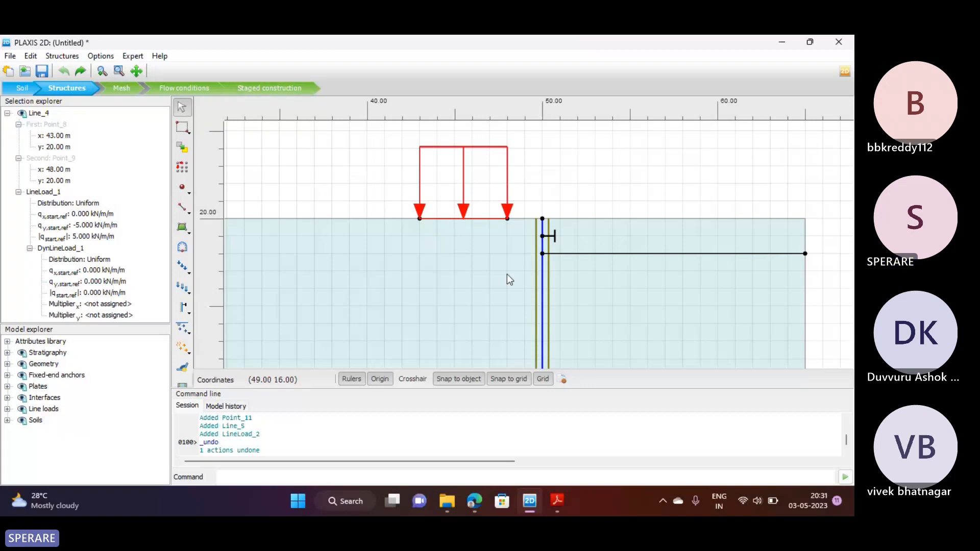
Deselect the line load and compare the model with the geometry figure in the Tutorial 3 PDF in Adobe Reader, returning to PLAXIS 2D
scroll(507, 274, "down", 2)
scroll(482, 166, "down", 2)
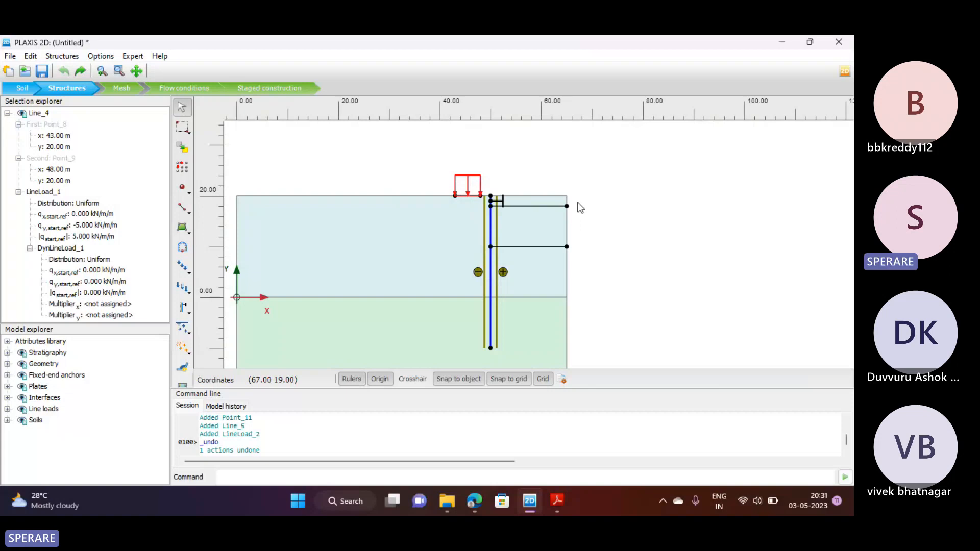
left_click(647, 202)
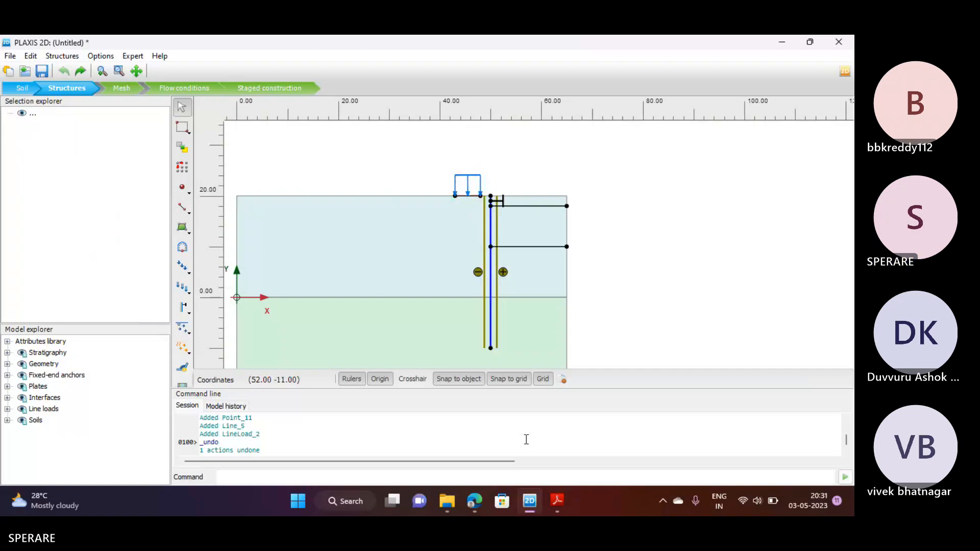
key("alt+Tab")
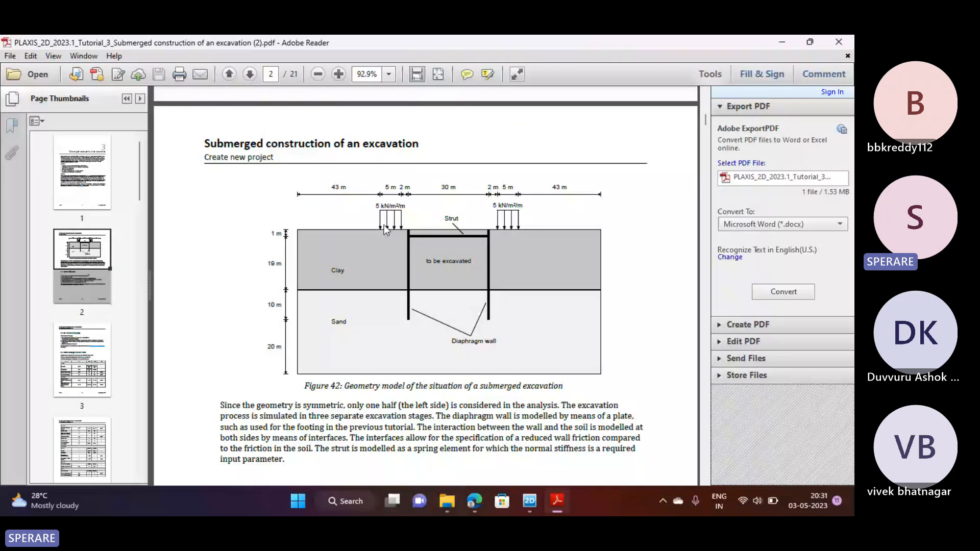
key("alt+Tab")
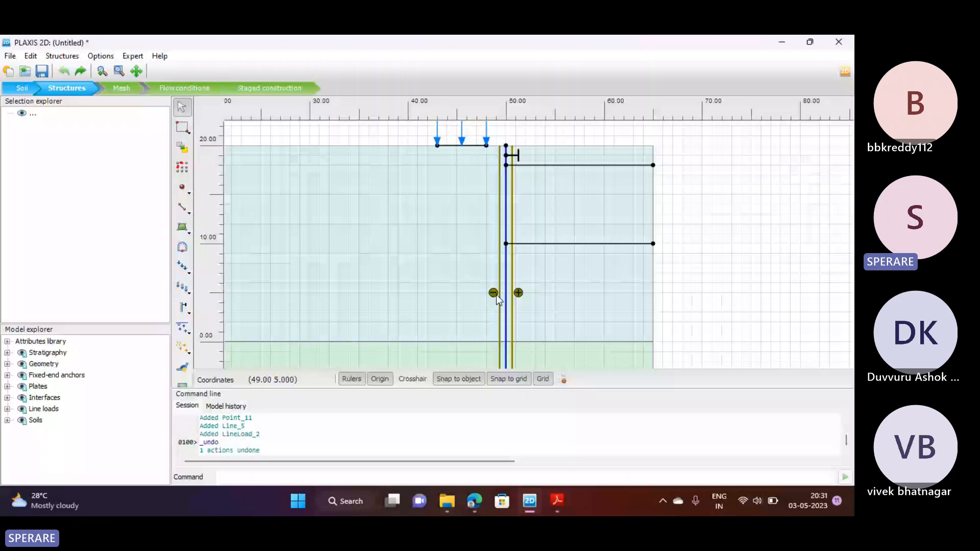
scroll(497, 295, "down", 1)
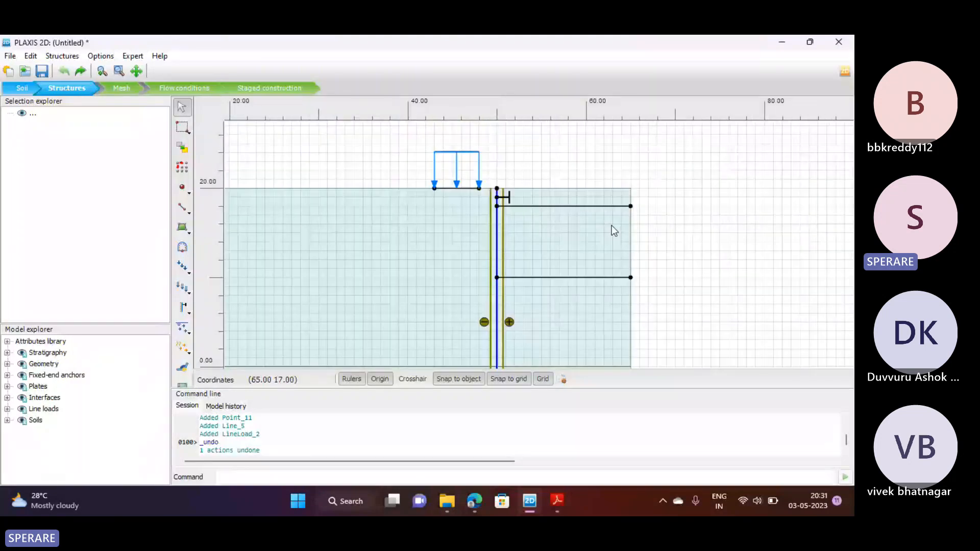
scroll(516, 147, "down", 3)
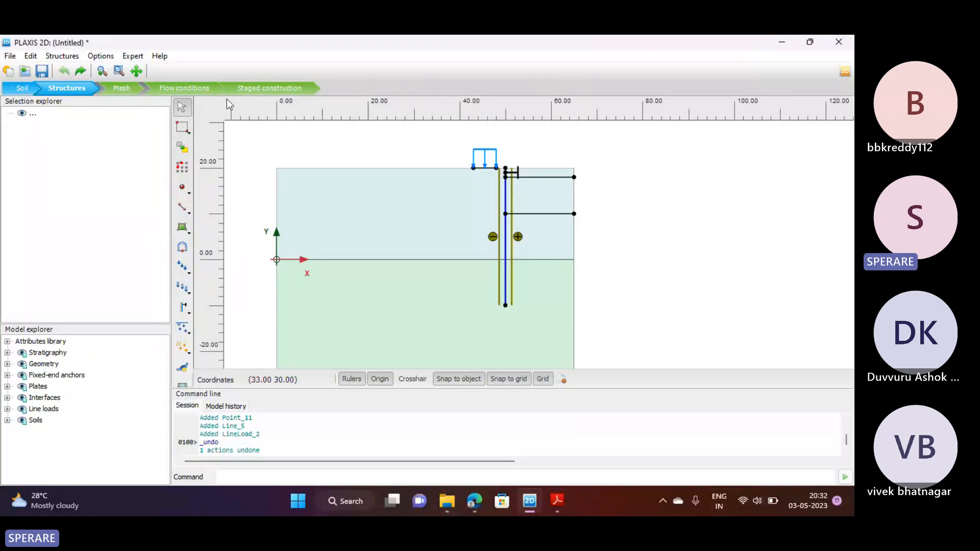
Switch to Staged construction mode and enlarge the phase list to show all phases from the initial phase to the third excavation
left_click(265, 88)
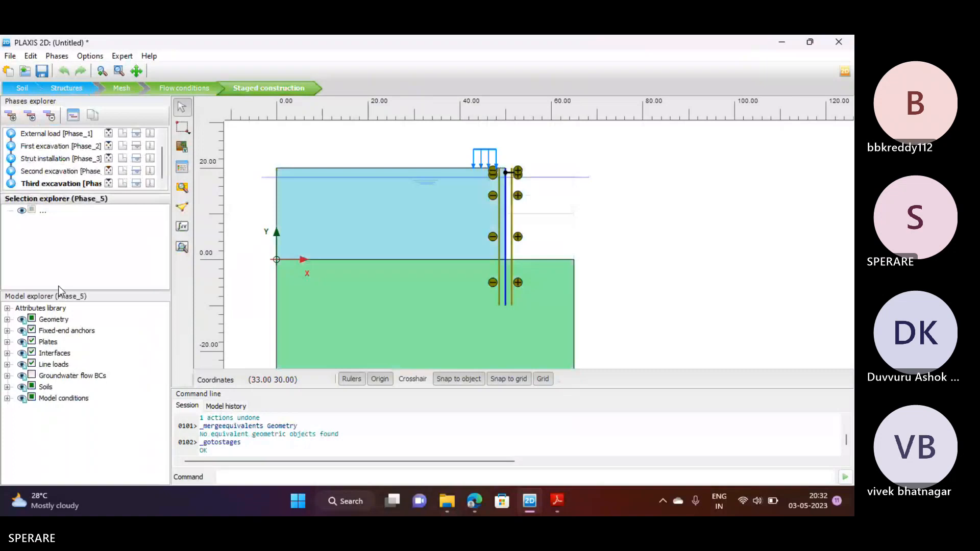
left_click_drag(67, 192, 62, 256)
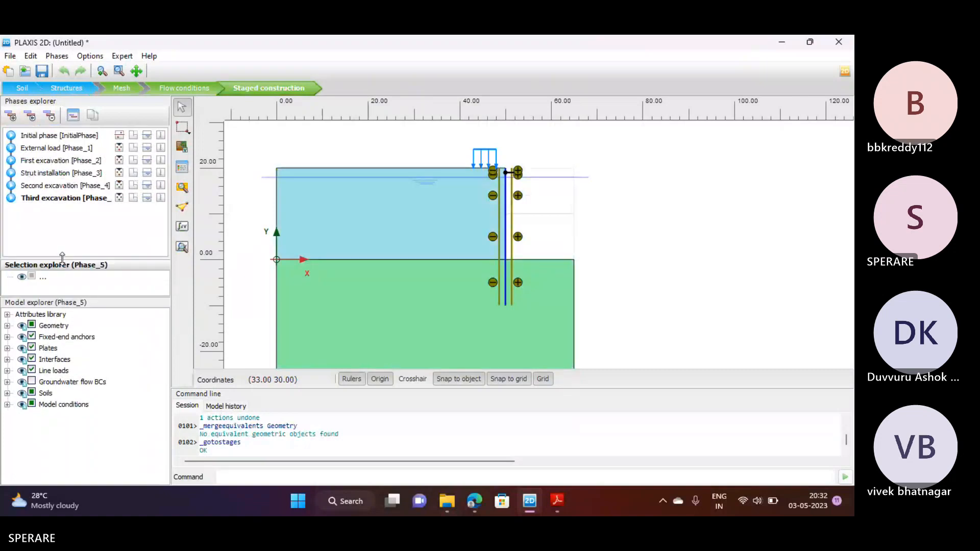
left_click_drag(60, 296, 55, 398)
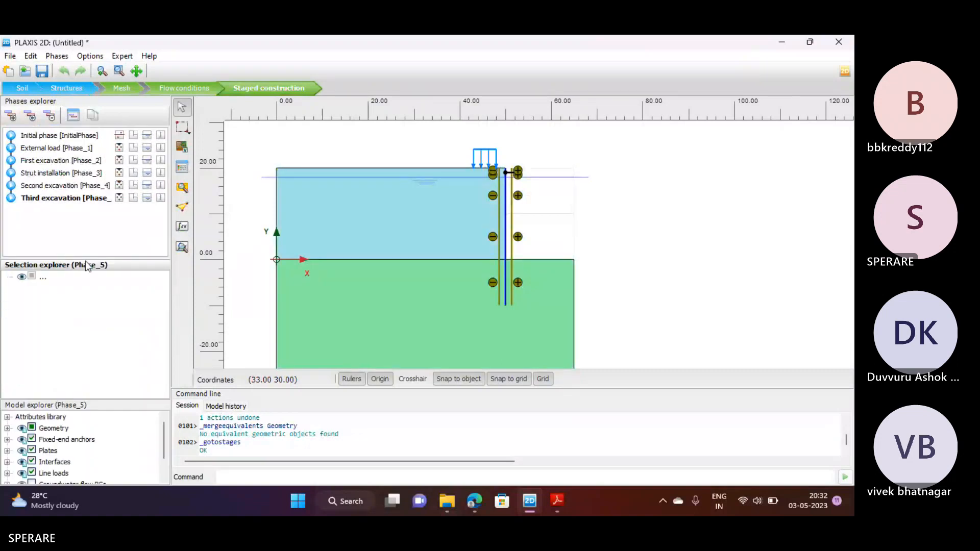
left_click_drag(86, 257, 81, 288)
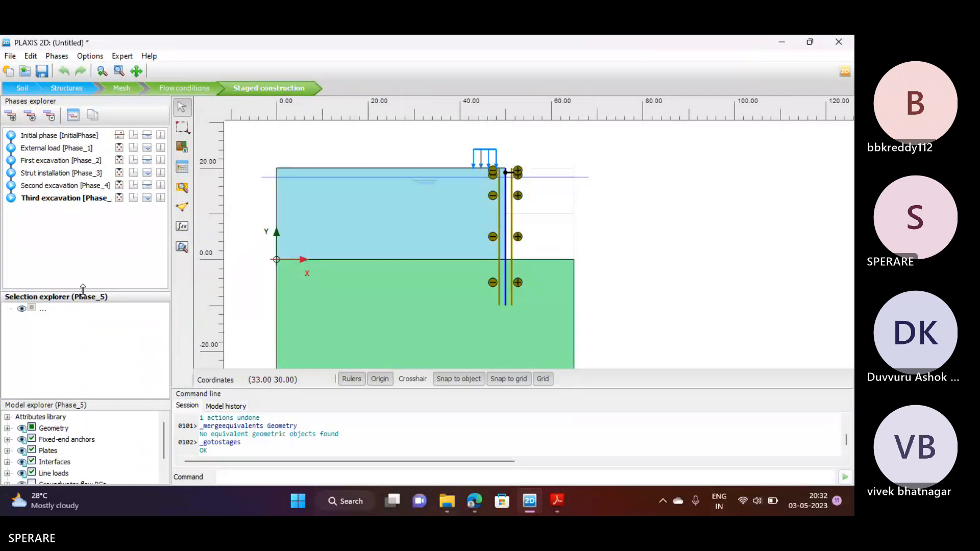
Review the active model parts phase by phase, from the initial phase through external load and first excavation to strut installation
left_click(58, 135)
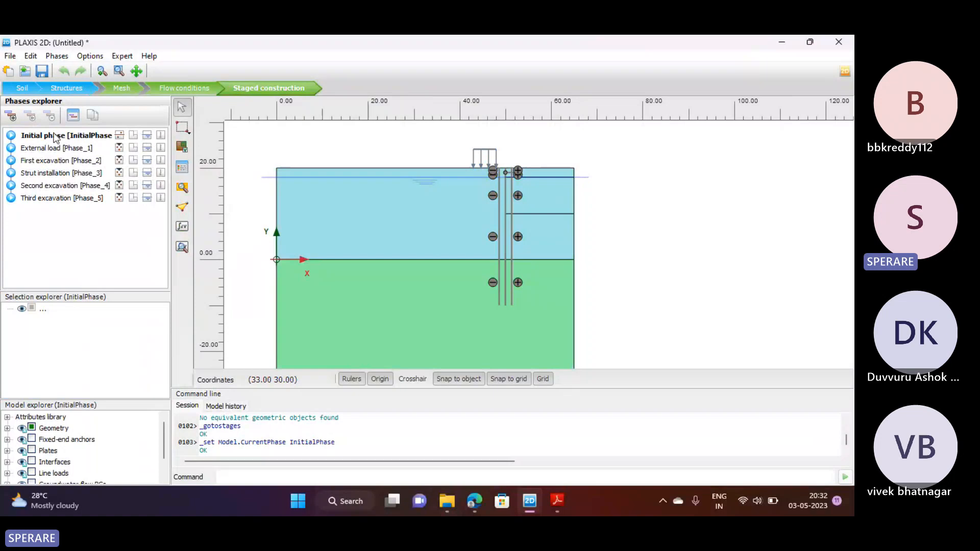
left_click(48, 148)
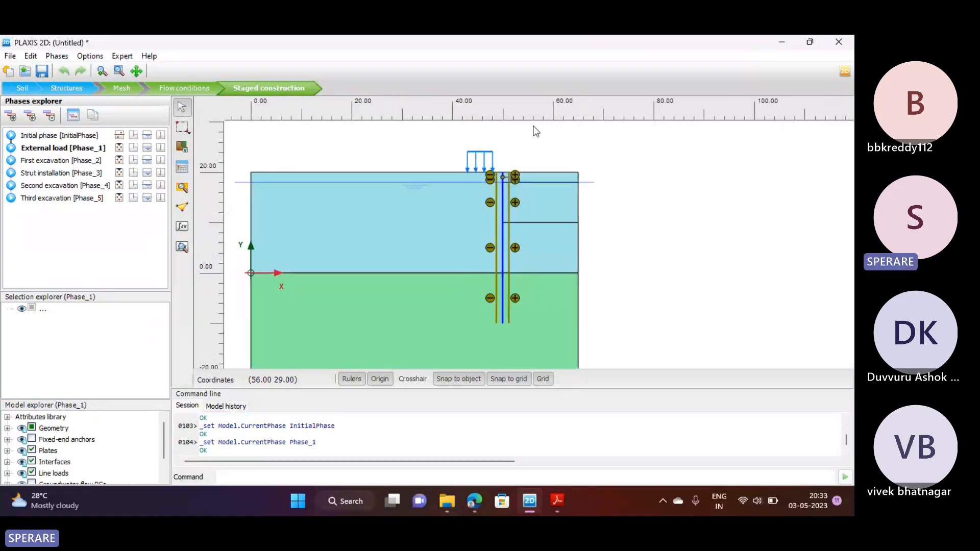
scroll(372, 180, "up", 3)
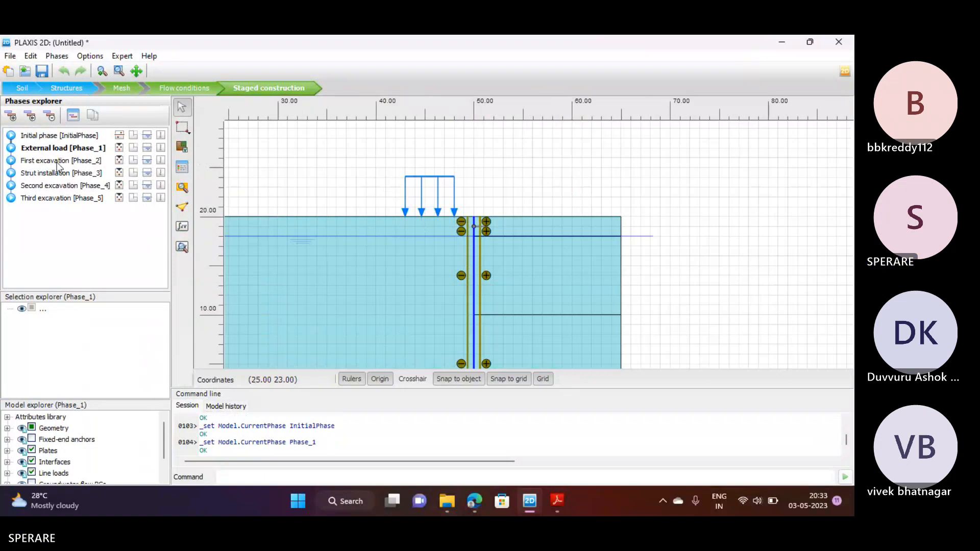
key("Down")
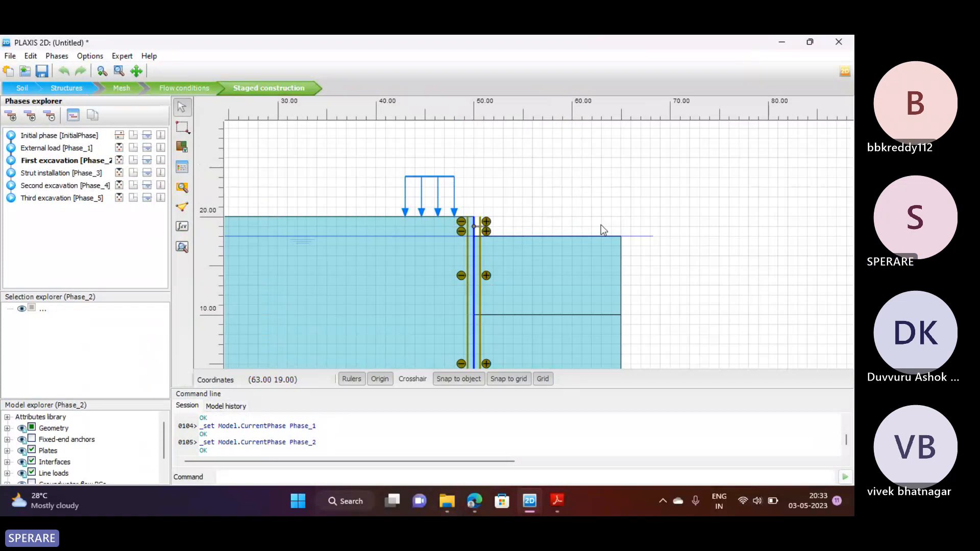
left_click(60, 174)
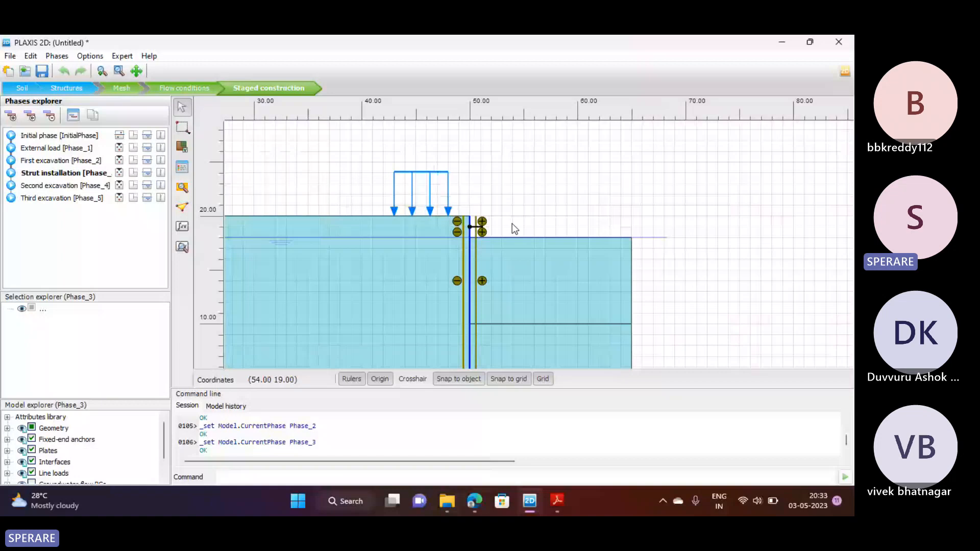
scroll(512, 224, "up", 1)
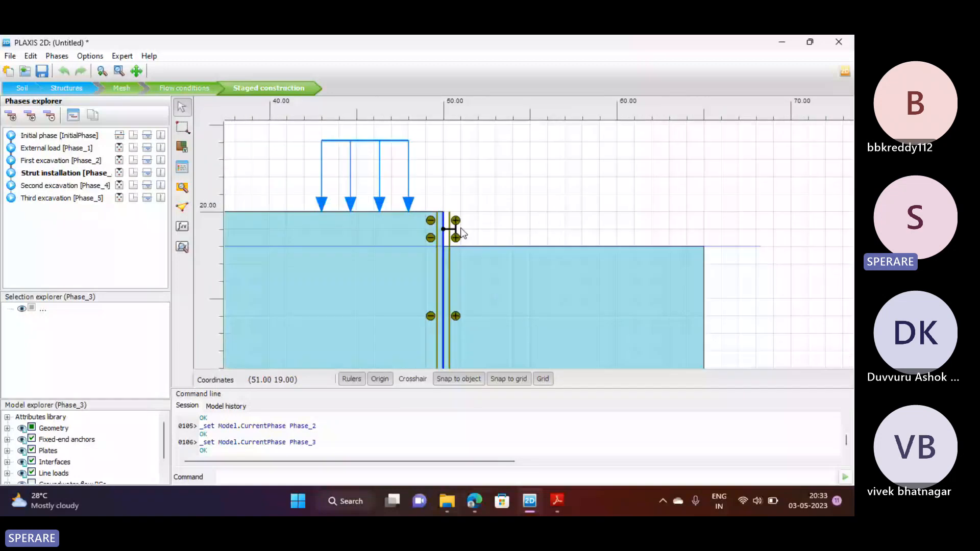
Go to the Structures mode and inspect the properties of the existing fixed-end anchor on the wall, then deselect it
left_click(58, 90)
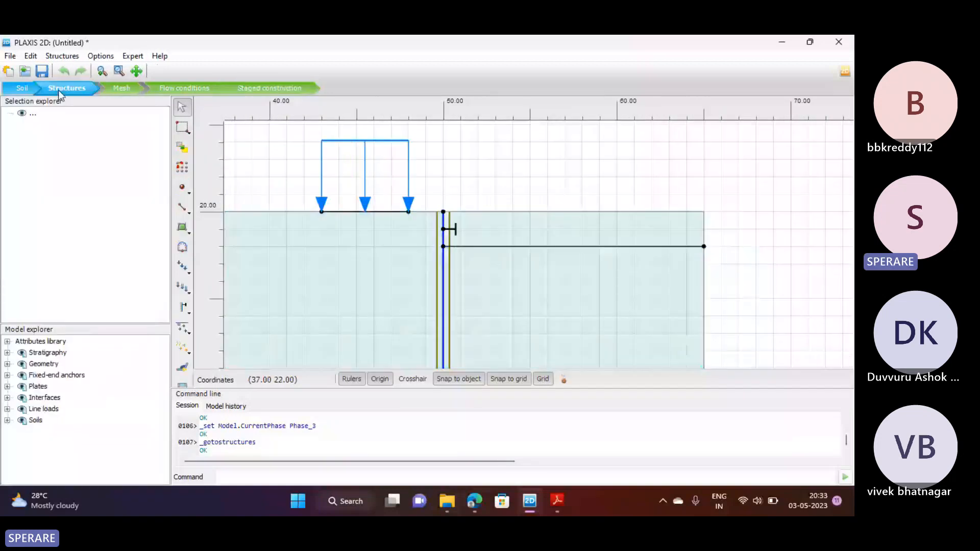
left_click(449, 228)
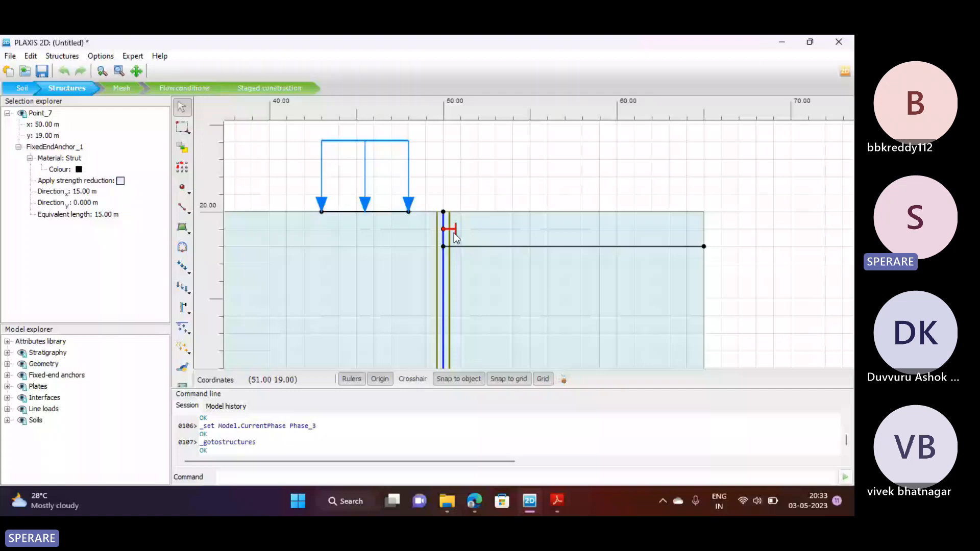
left_click(485, 173)
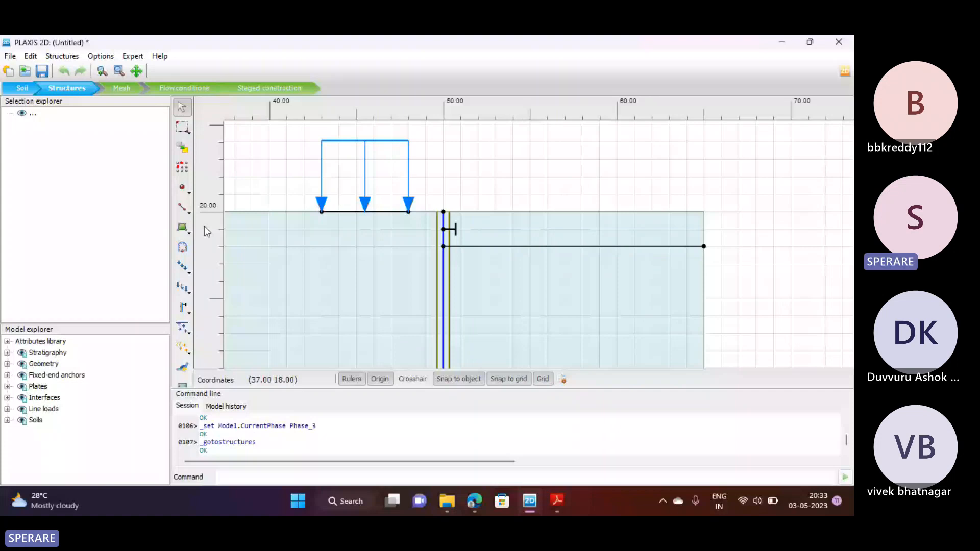
Create a second fixed-end anchor on the diaphragm wall at (50, 17), below the existing strut
left_click(183, 207)
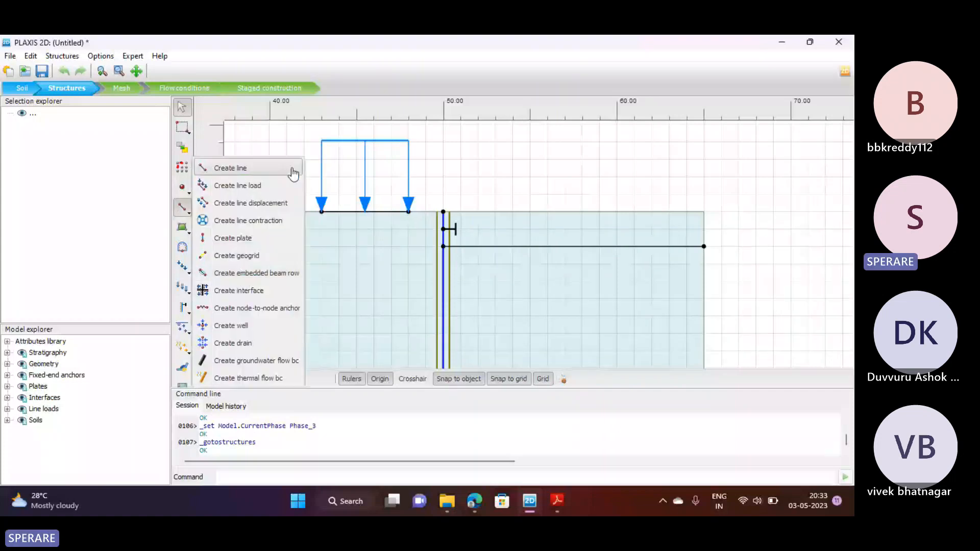
left_click(299, 150)
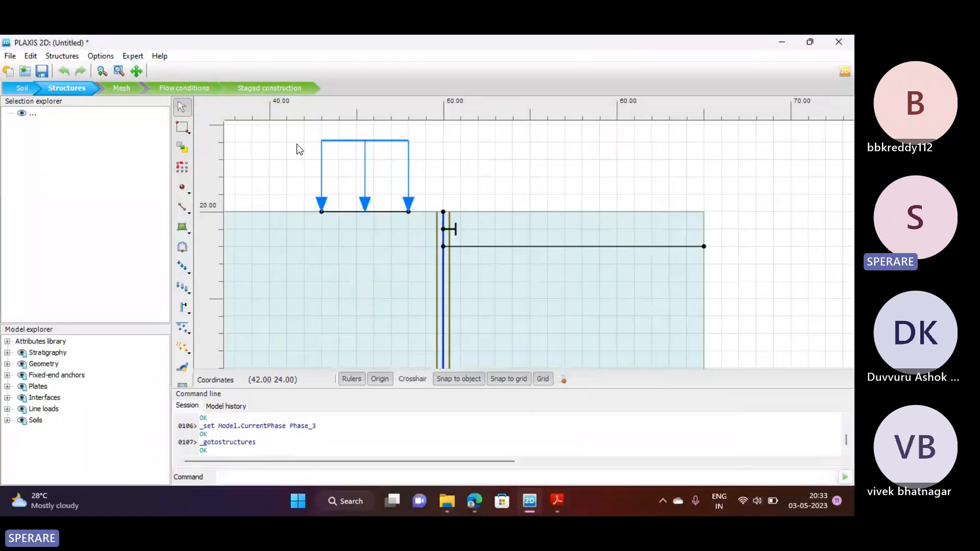
left_click(182, 313)
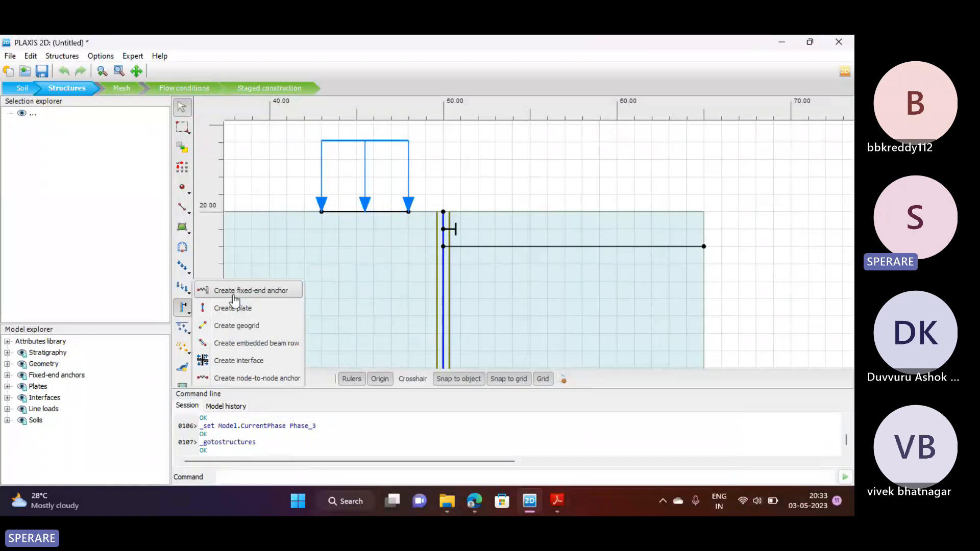
left_click(234, 293)
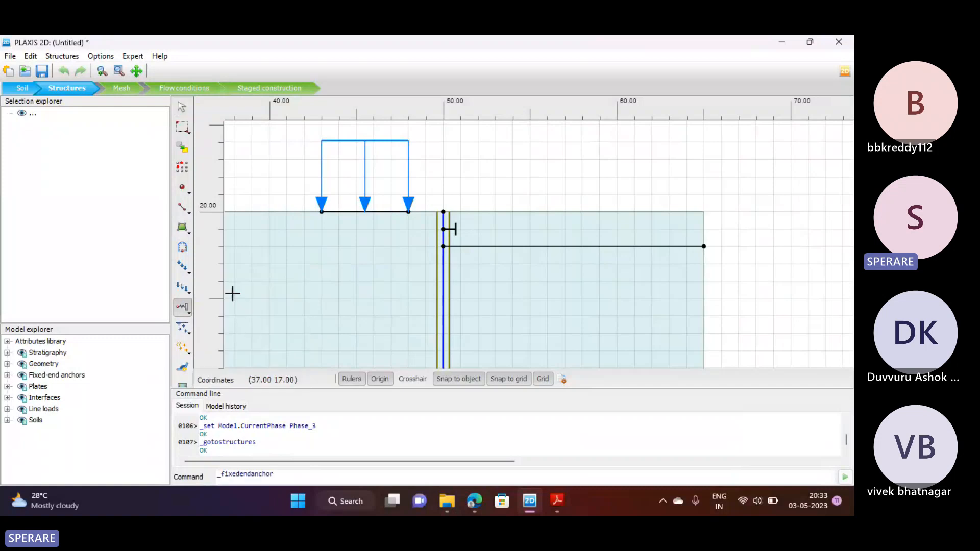
left_click(443, 266)
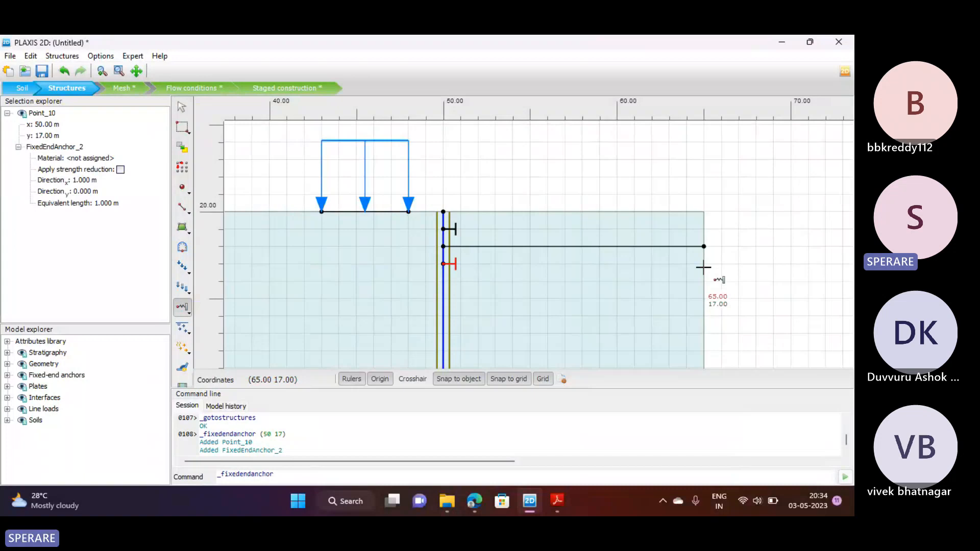
Set the new fixed-end anchor's x-direction component to 15 m and keep its y-direction component as it is
left_click(78, 181)
type("1")
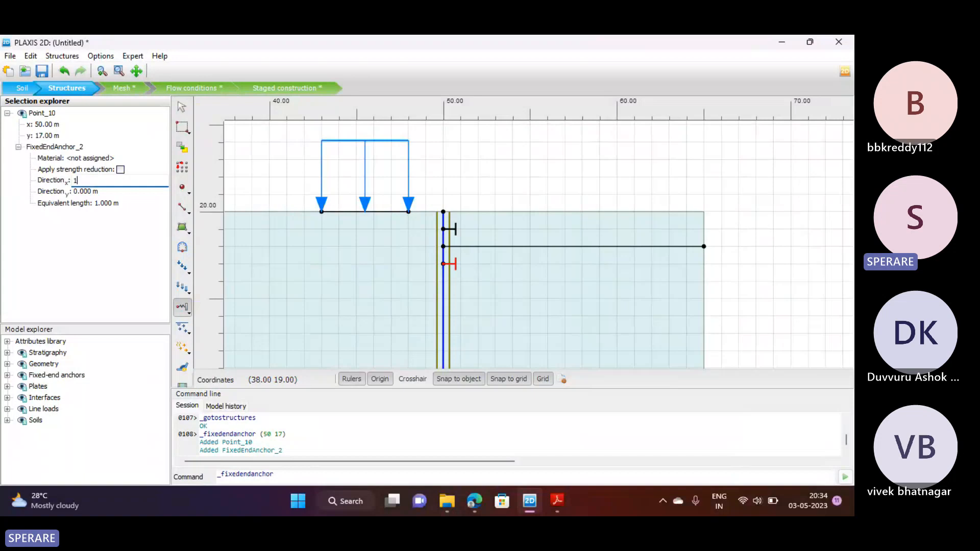
type("5")
key("Return")
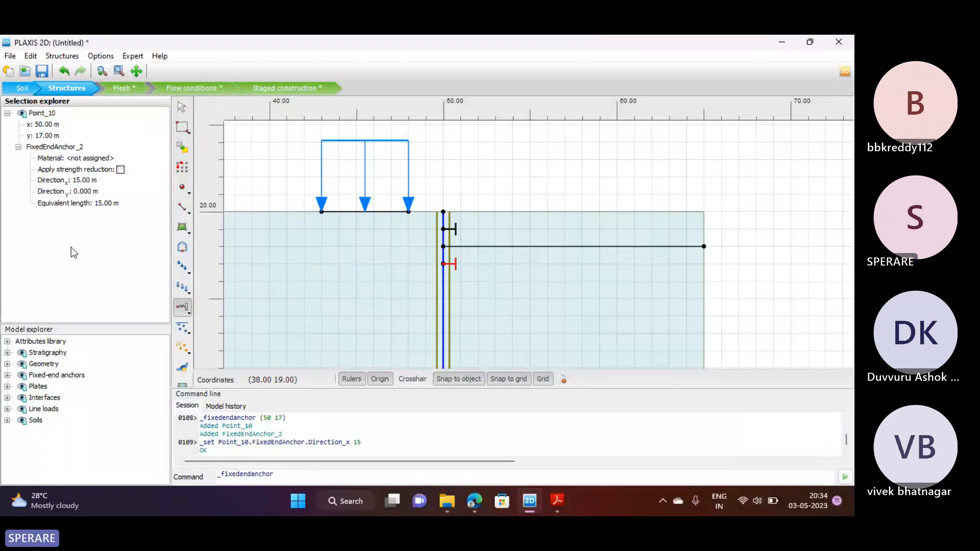
left_click(87, 193)
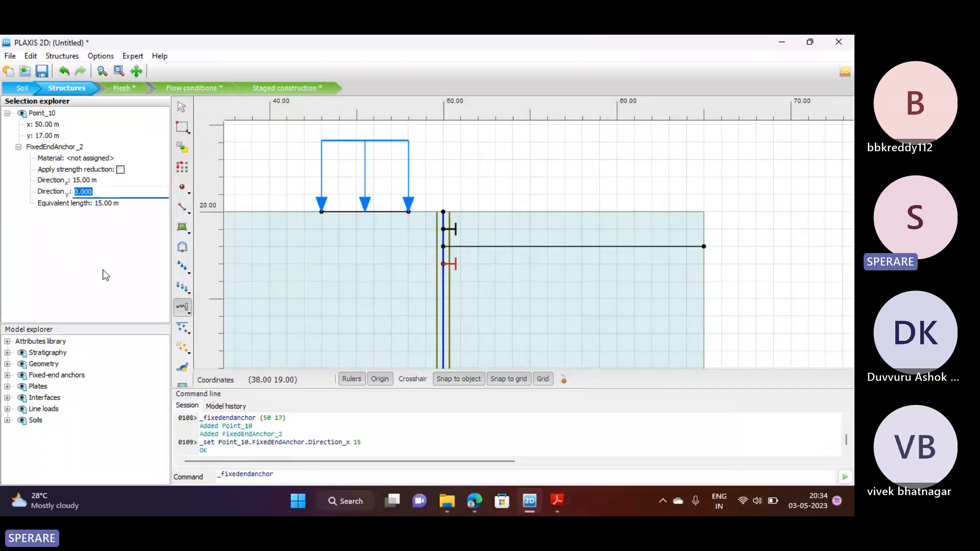
left_click(106, 275)
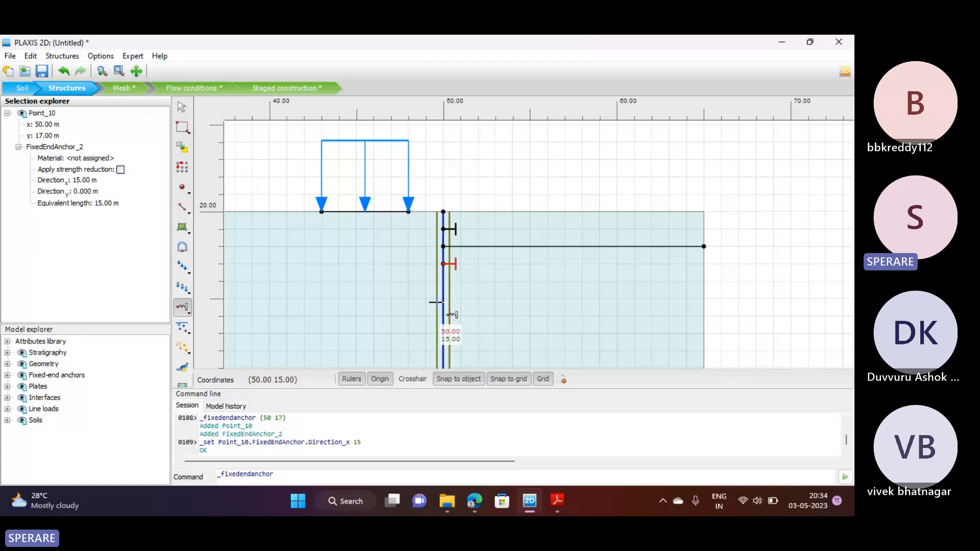
Leave the anchor command and undo both the direction change and the creation of the second anchor
key("Escape")
key("ctrl+z")
key("ctrl+z")
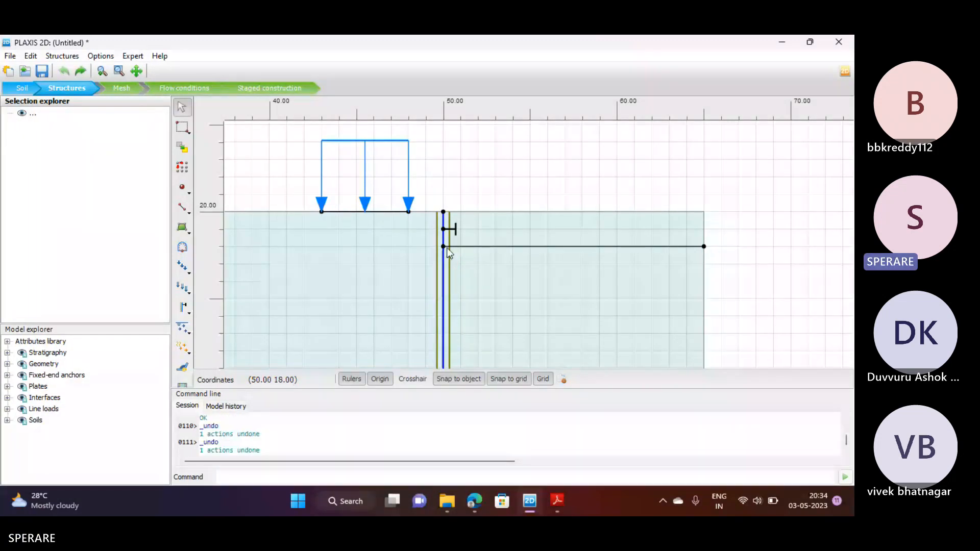
Select the existing strut, check it against the geometry figure in the tutorial PDF in Adobe Reader, and return to PLAXIS 2D
left_click(454, 229)
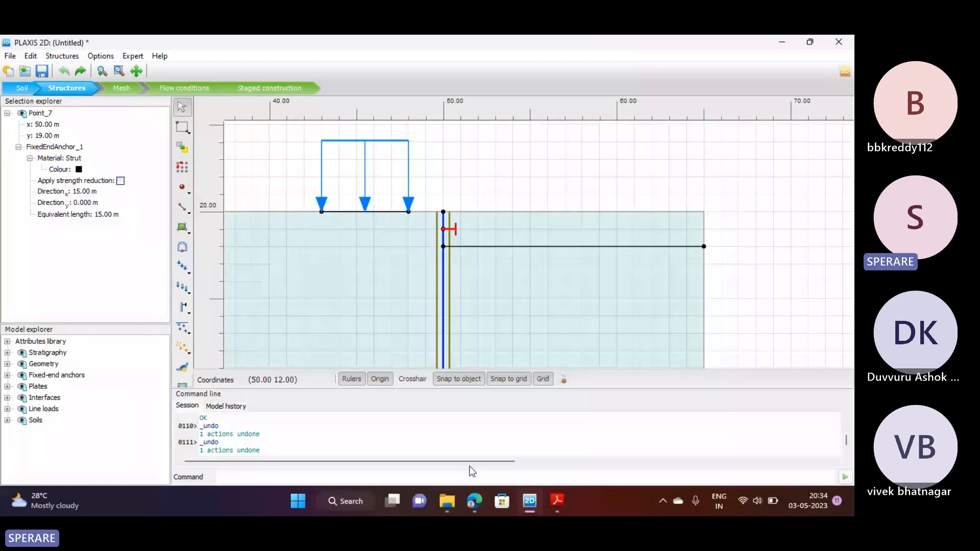
left_click(557, 500)
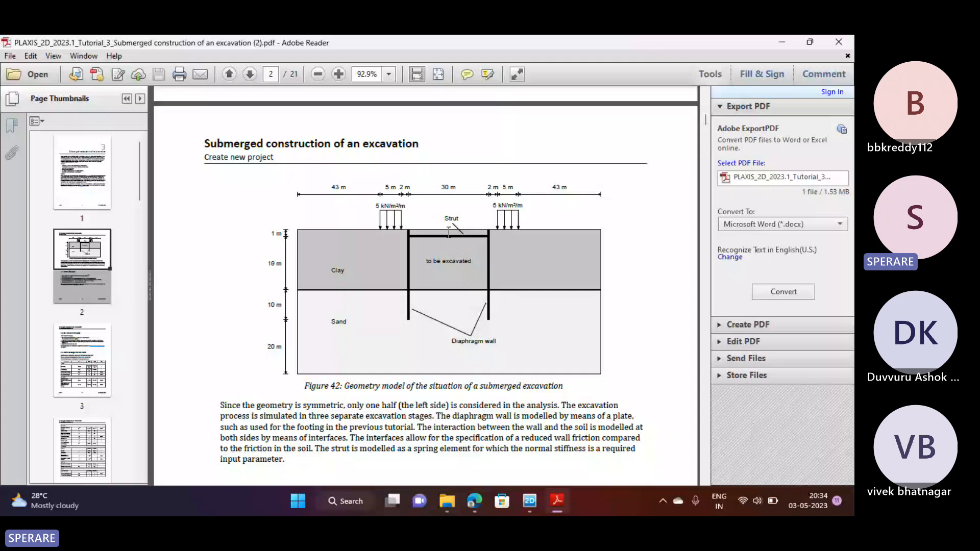
key("alt")
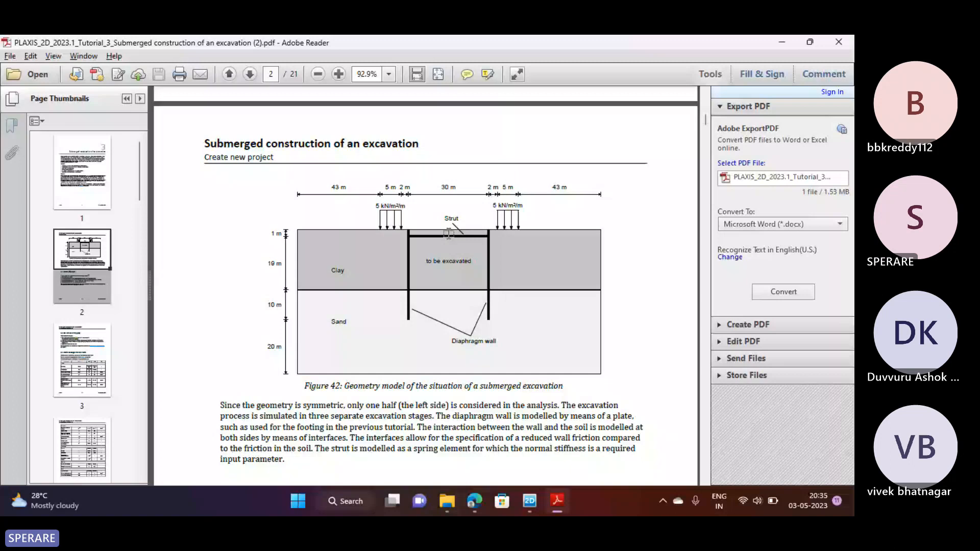
key("alt+Tab")
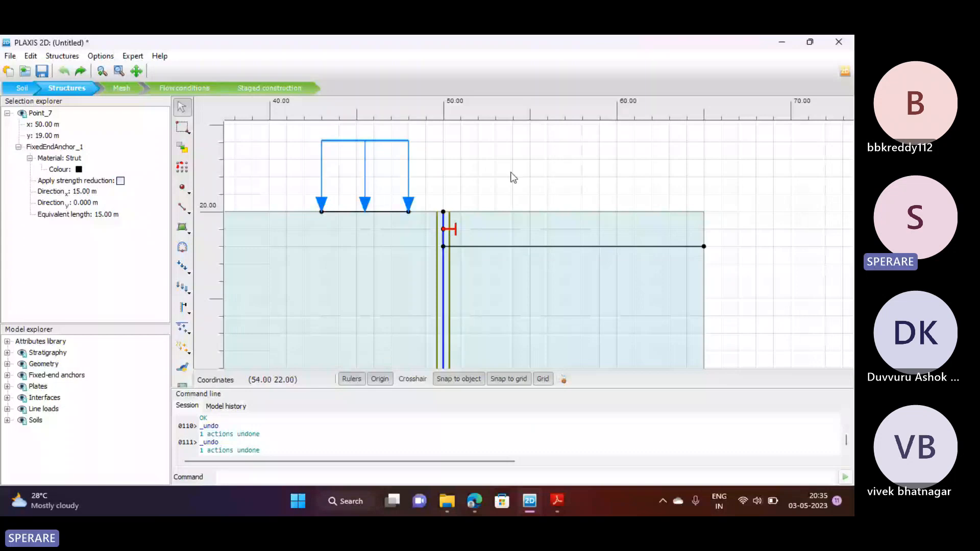
scroll(512, 177, "down", 3)
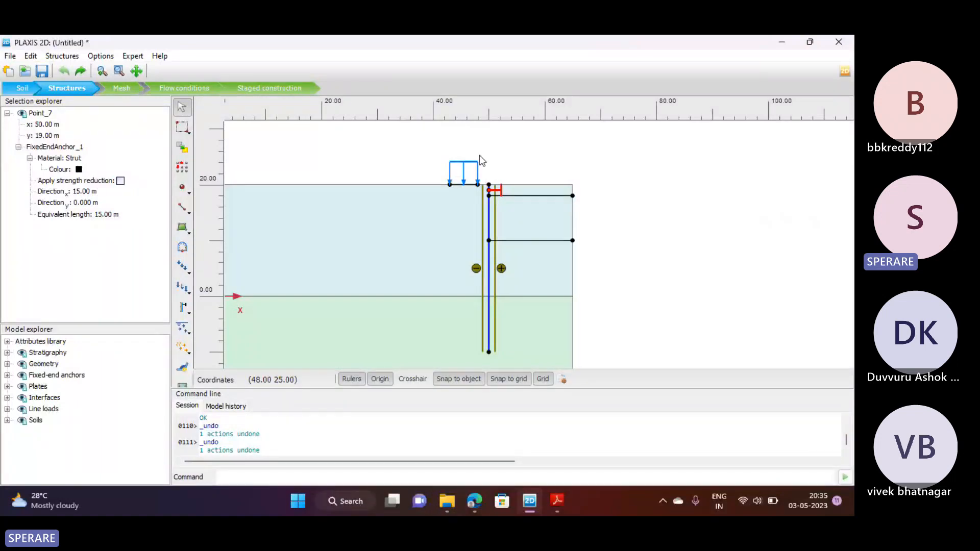
scroll(479, 155, "up", 2)
scroll(479, 153, "up", 2)
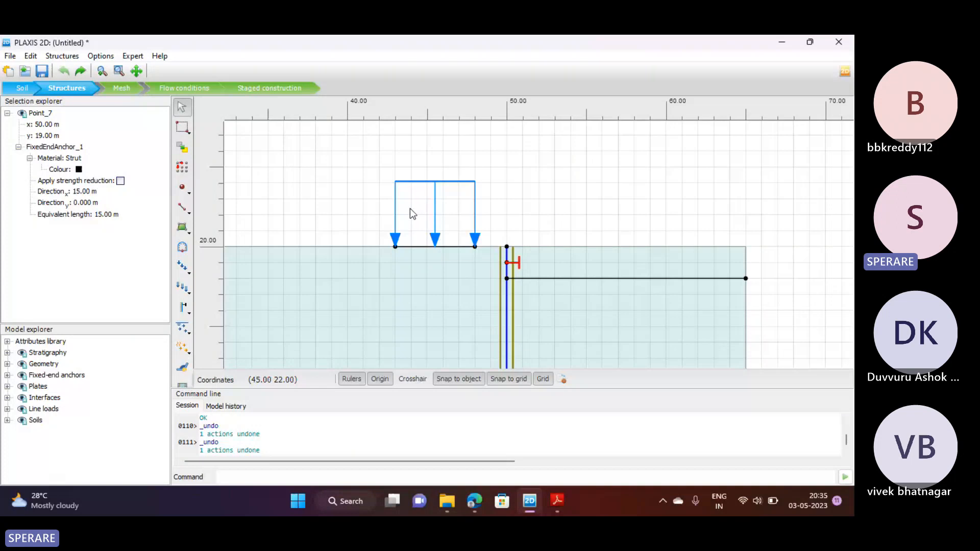
scroll(412, 213, "down", 3)
scroll(462, 235, "up", 3)
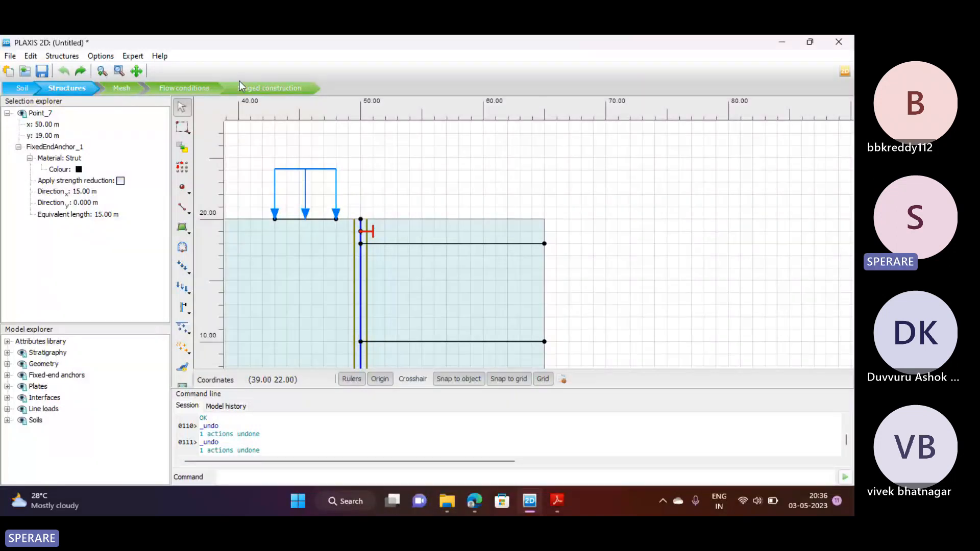
Return to the Staged construction mode and review every phase in order, from the initial phase to the third excavation
left_click(273, 88)
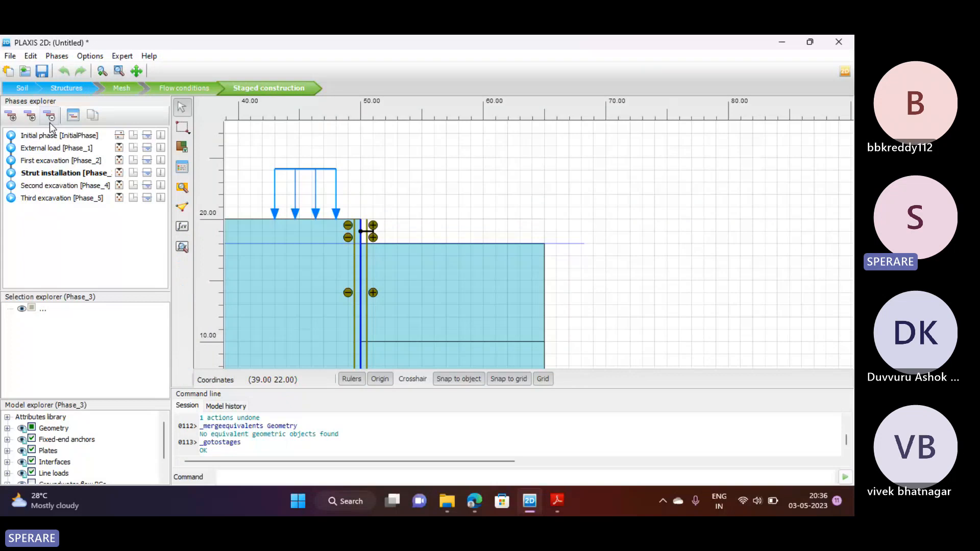
left_click(40, 137)
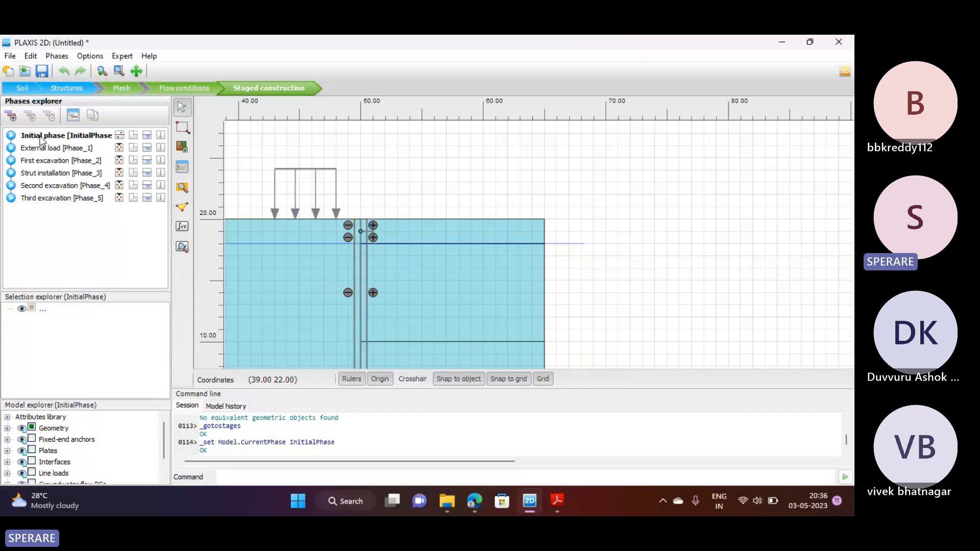
left_click(43, 147)
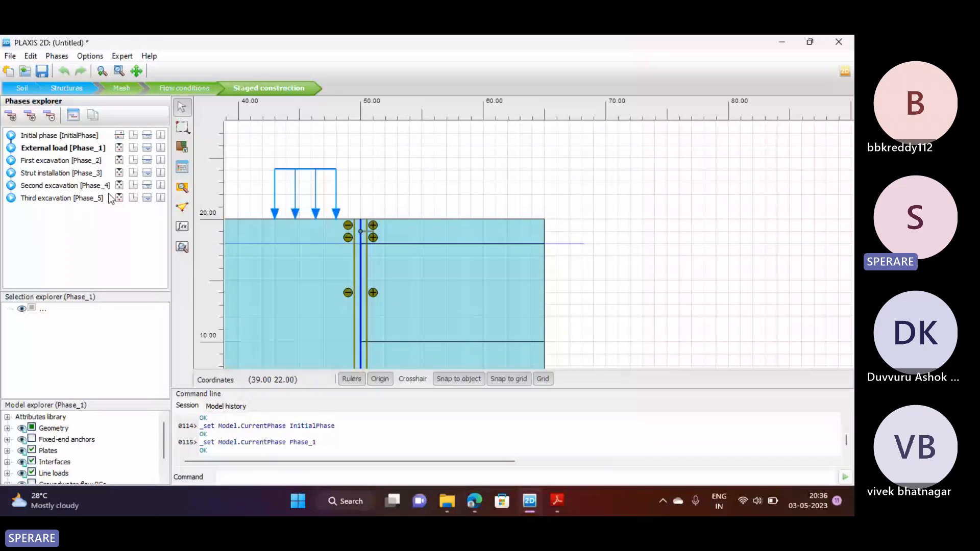
left_click(34, 161)
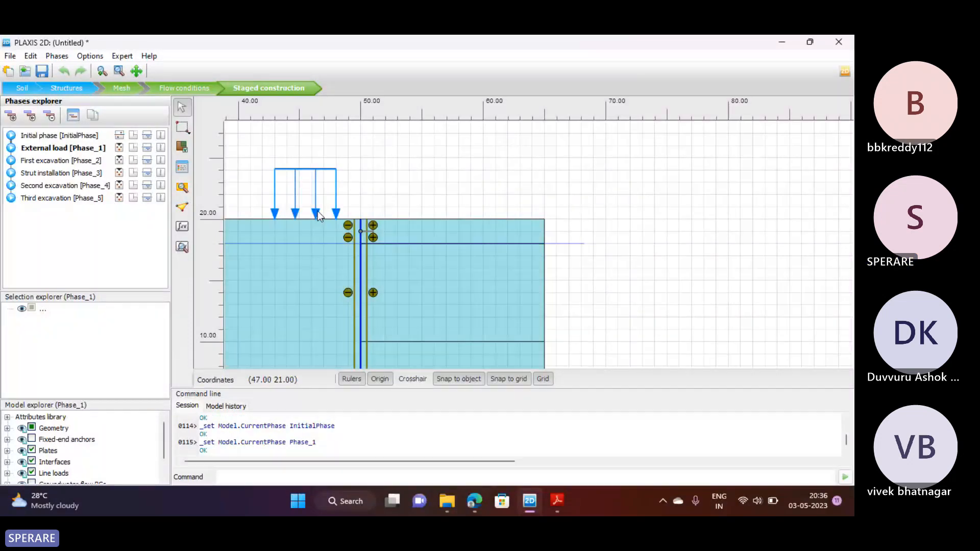
left_click(35, 173)
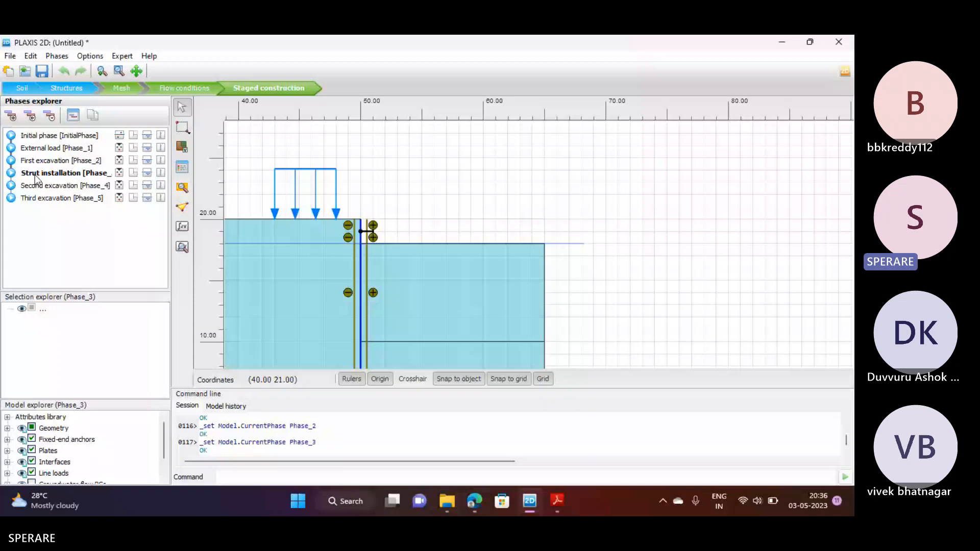
left_click(35, 186)
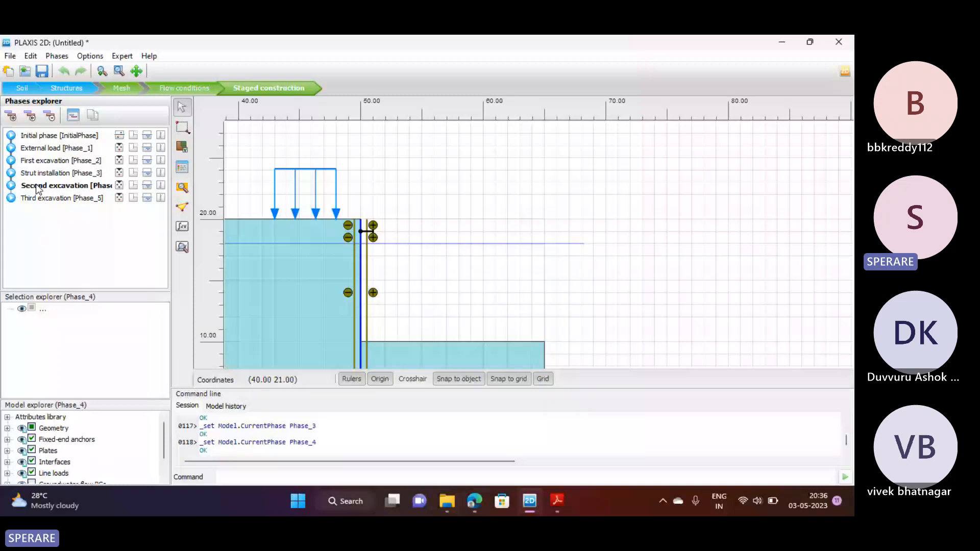
scroll(479, 182, "down", 2)
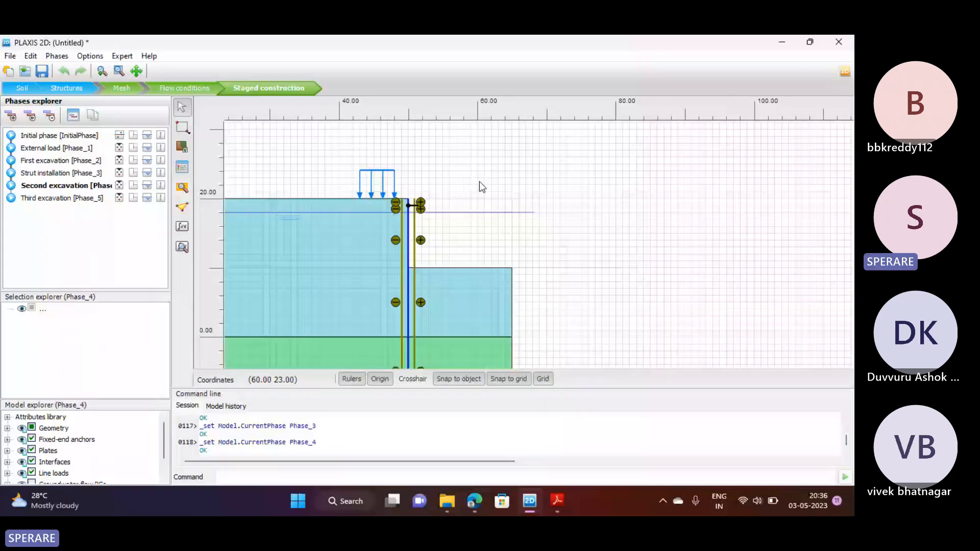
left_click(57, 198)
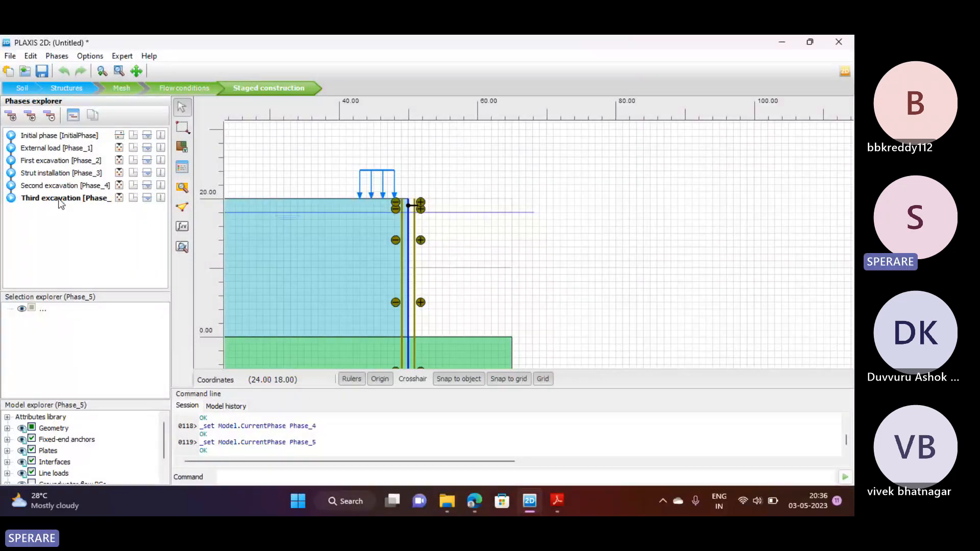
scroll(662, 211, "down", 2)
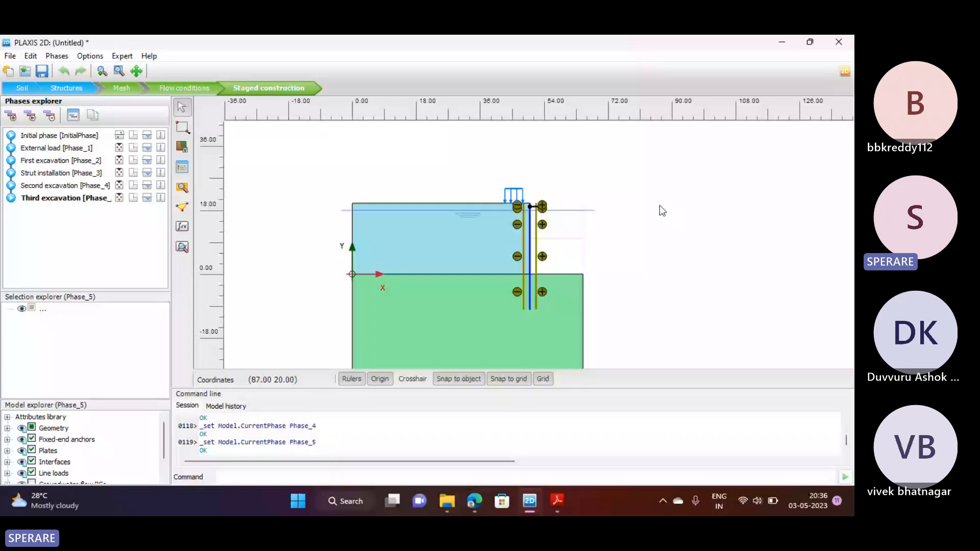
Inspect the model around the wall in the third excavation phase and compare it with the initial phase
scroll(600, 271, "up", 1)
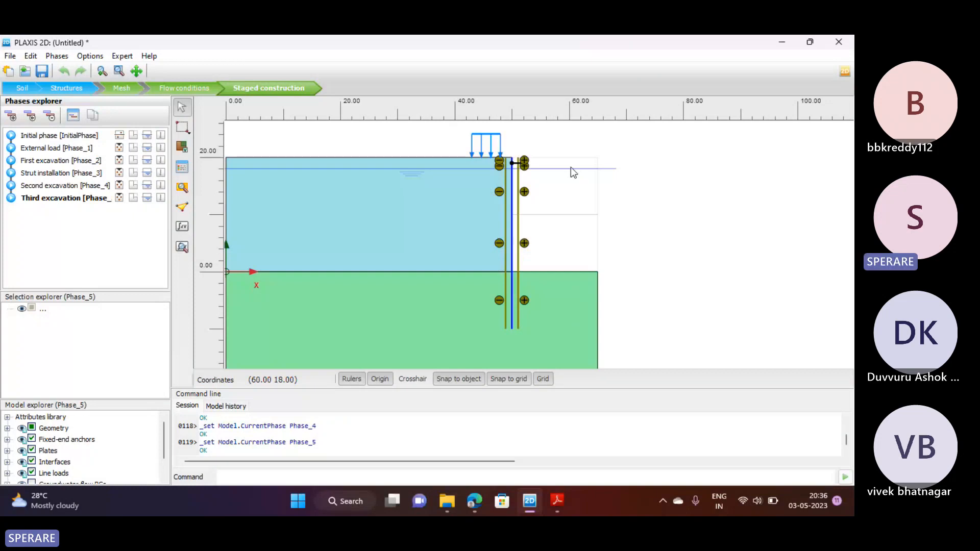
left_click(55, 139)
scroll(470, 206, "down", 2)
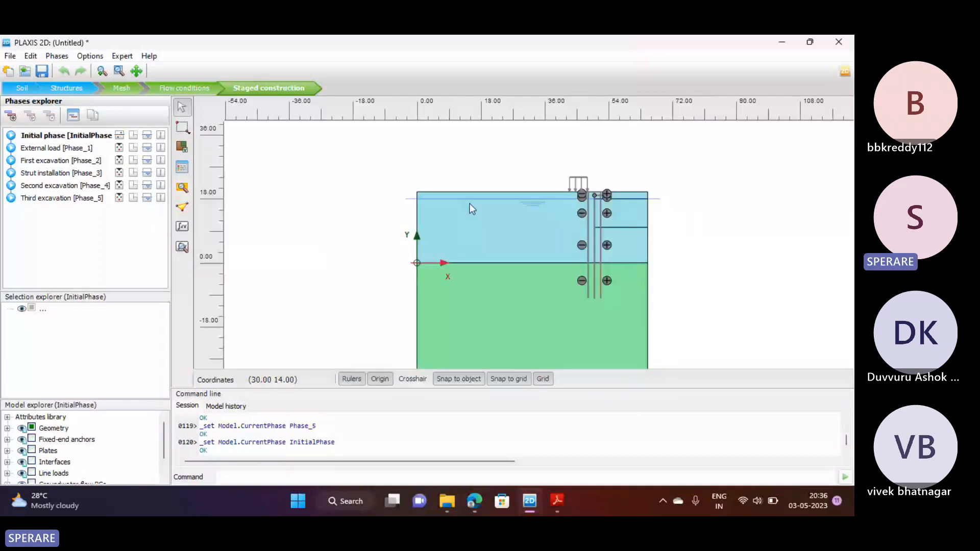
scroll(641, 185, "up", 2)
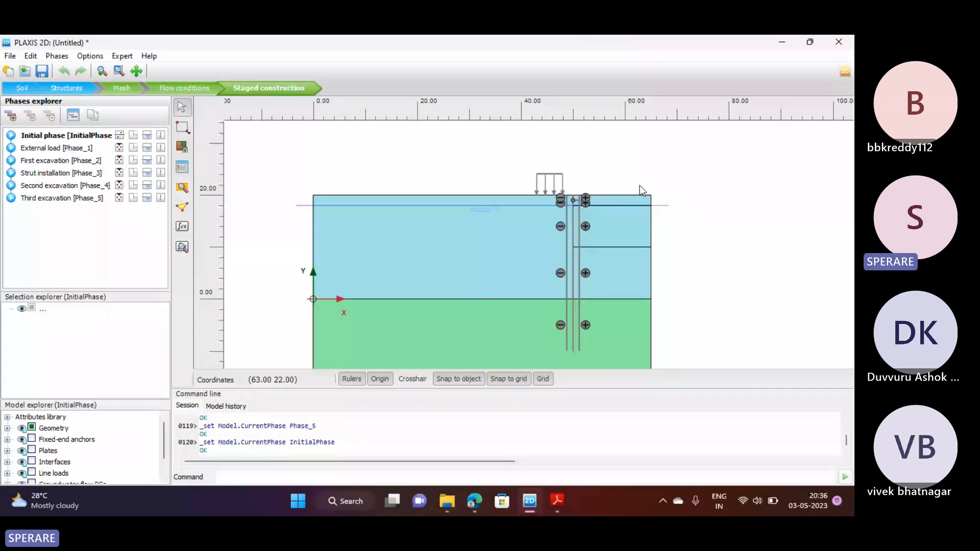
Show the External load phase and enlarge both the Selection explorer and the Model explorer
left_click(45, 149)
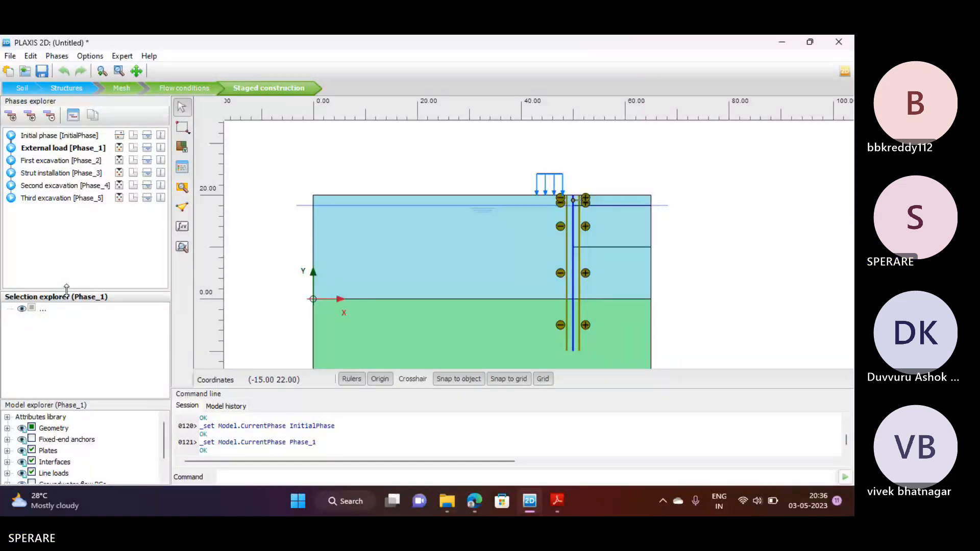
left_click_drag(65, 291, 73, 238)
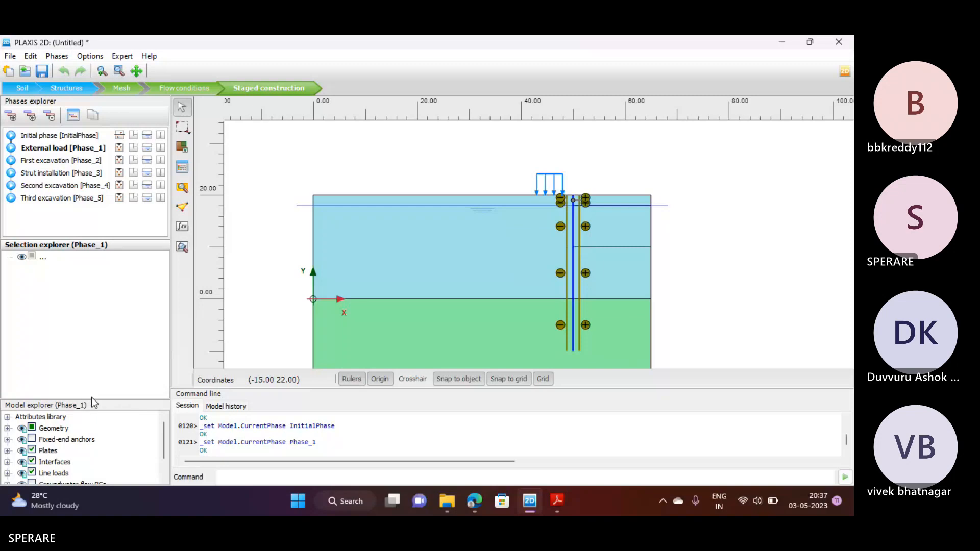
left_click_drag(92, 399, 105, 300)
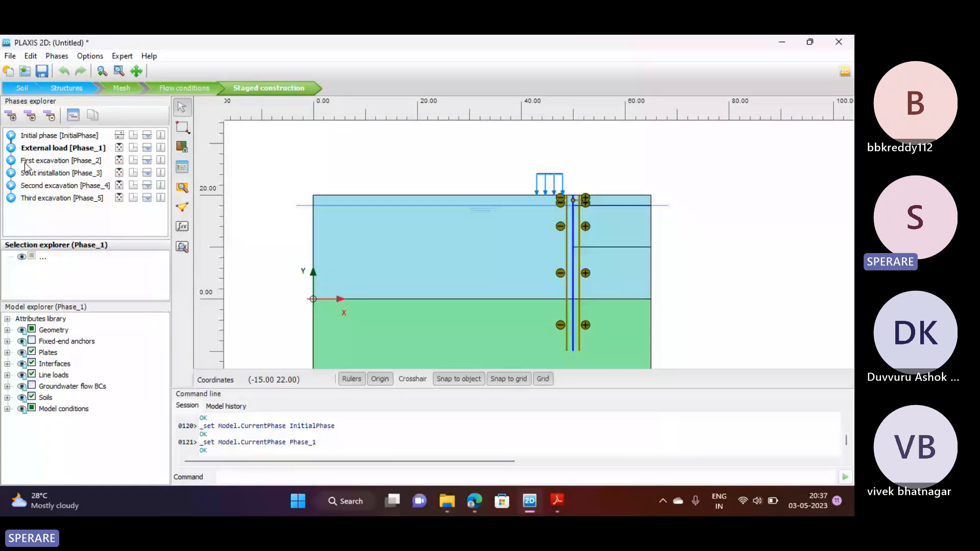
Show the First excavation phase and inspect the removed top soil cluster beside the wall and its activation options
left_click(25, 162)
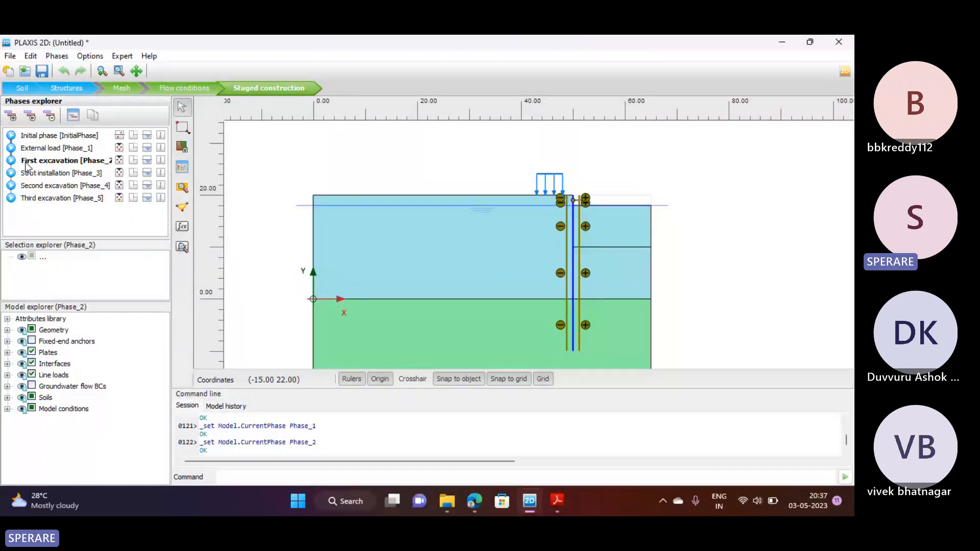
right_click(623, 202)
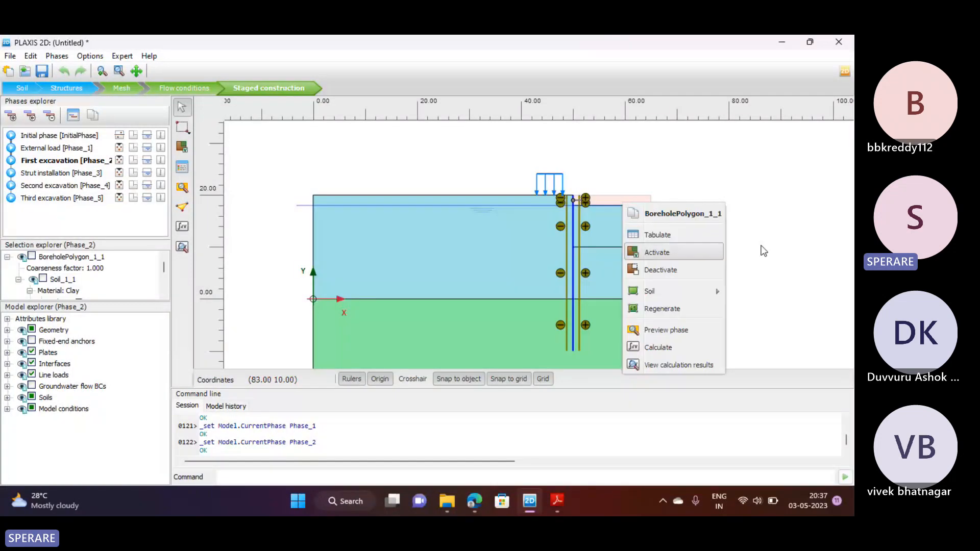
left_click(759, 218)
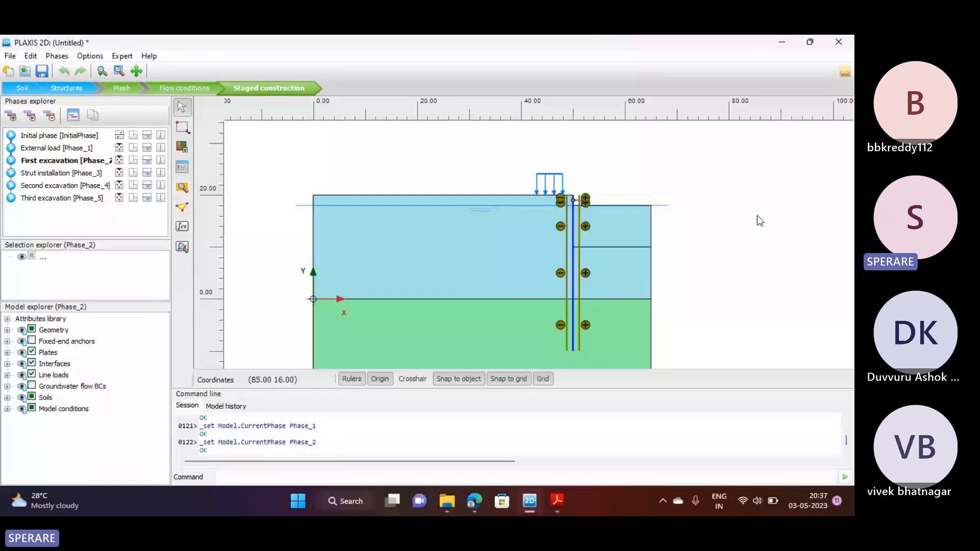
scroll(529, 202, "up", 5)
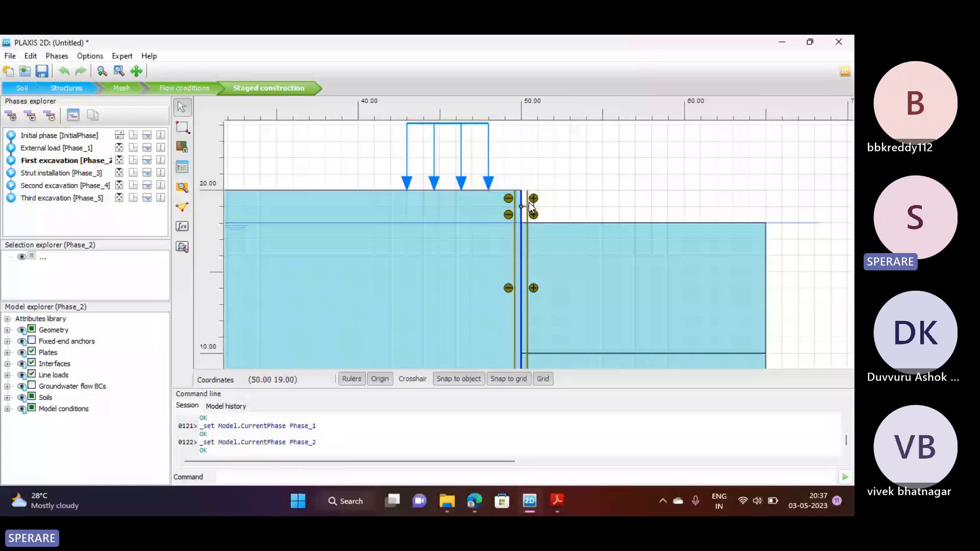
Review the Strut installation phase and the Second excavation phase around the wall and strut
left_click(61, 173)
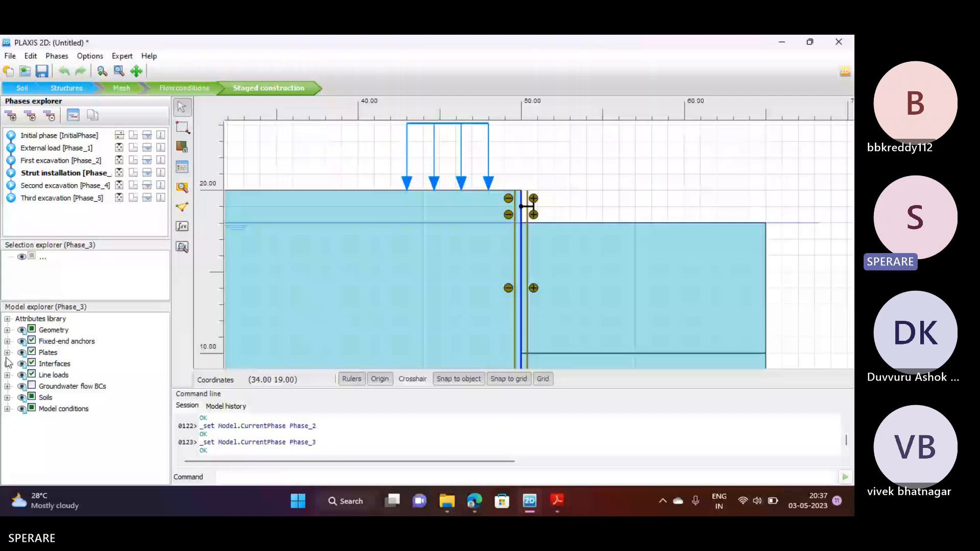
left_click(75, 189)
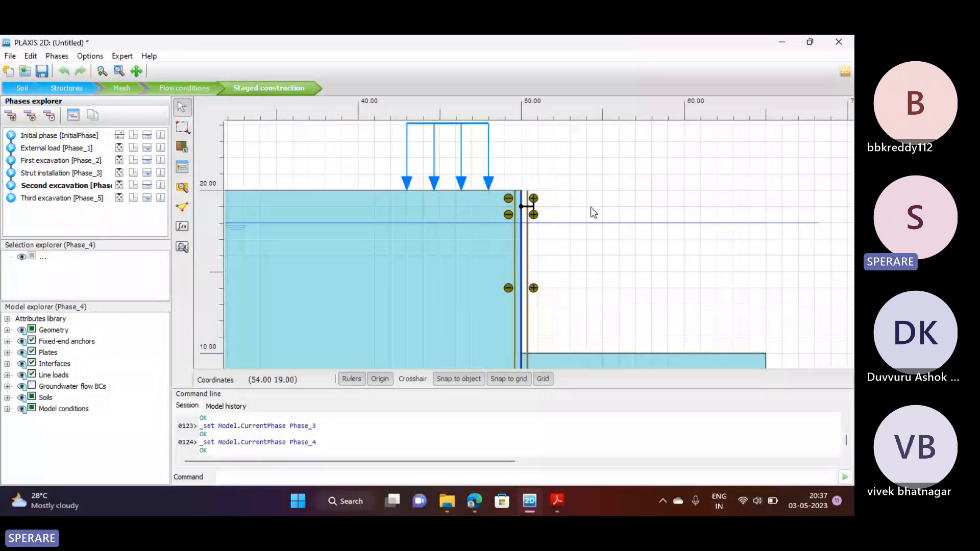
scroll(590, 206, "down", 4)
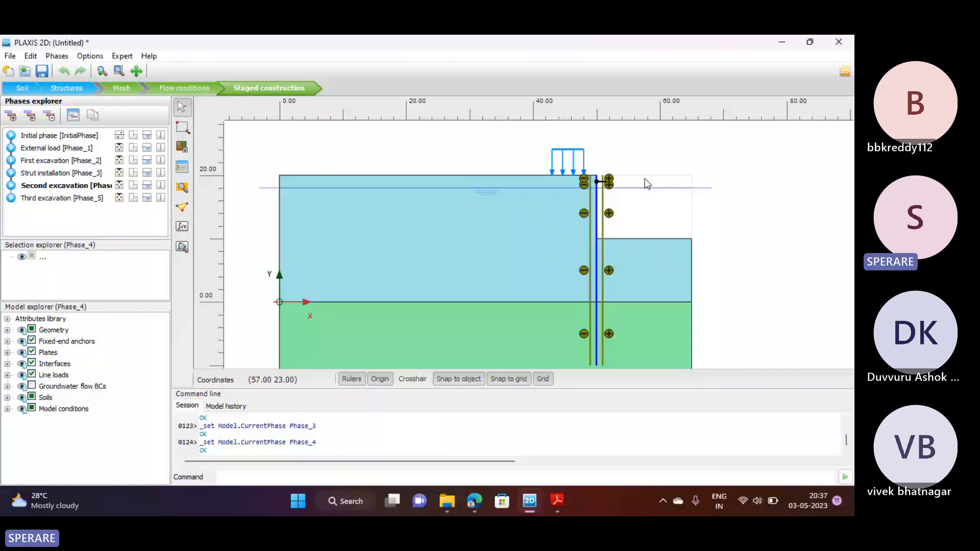
Select the second-stage excavated clay cluster and examine its properties in an enlarged Selection explorer, dismissing the Bentley sign-in window
left_click(655, 218)
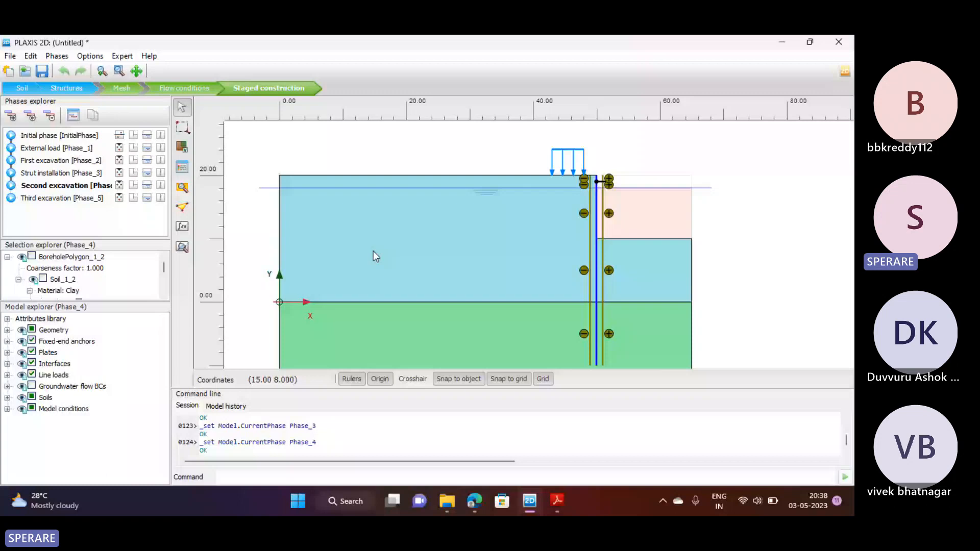
left_click_drag(110, 302, 109, 408)
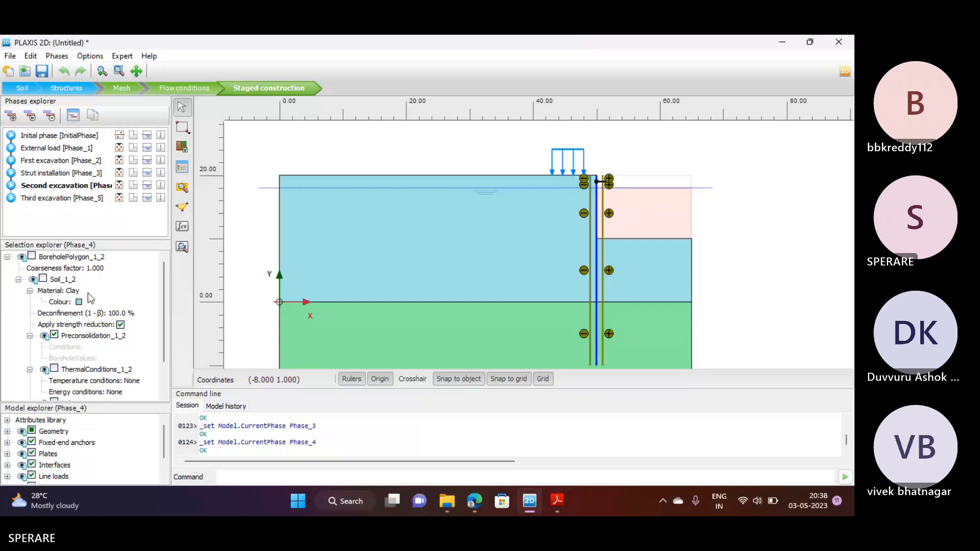
scroll(90, 298, "down", 1)
scroll(89, 298, "up", 1)
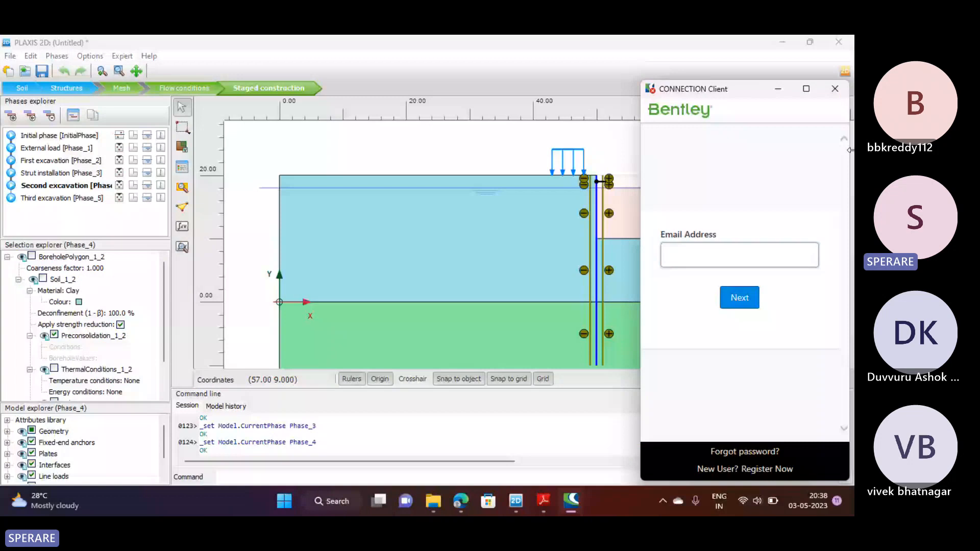
left_click(834, 89)
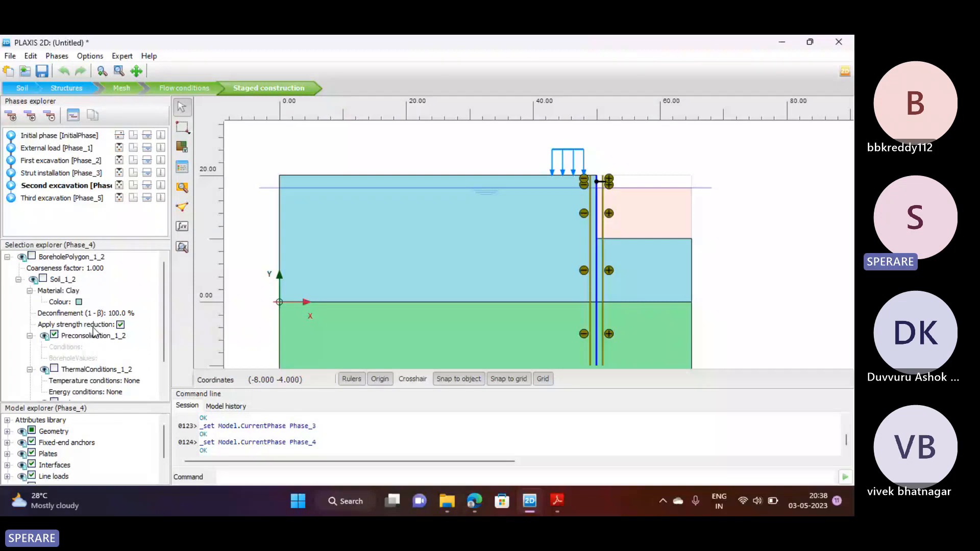
left_click(66, 292)
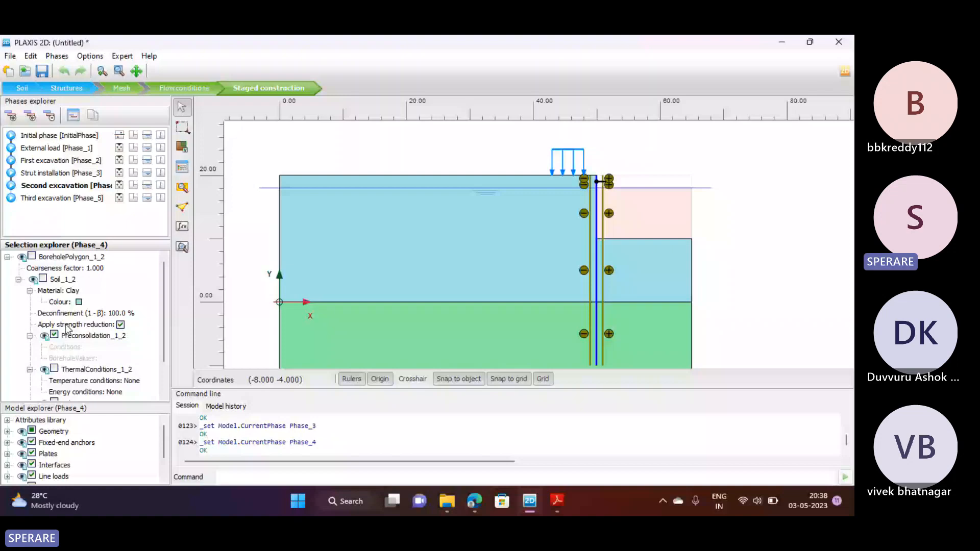
scroll(86, 392, "down", 2)
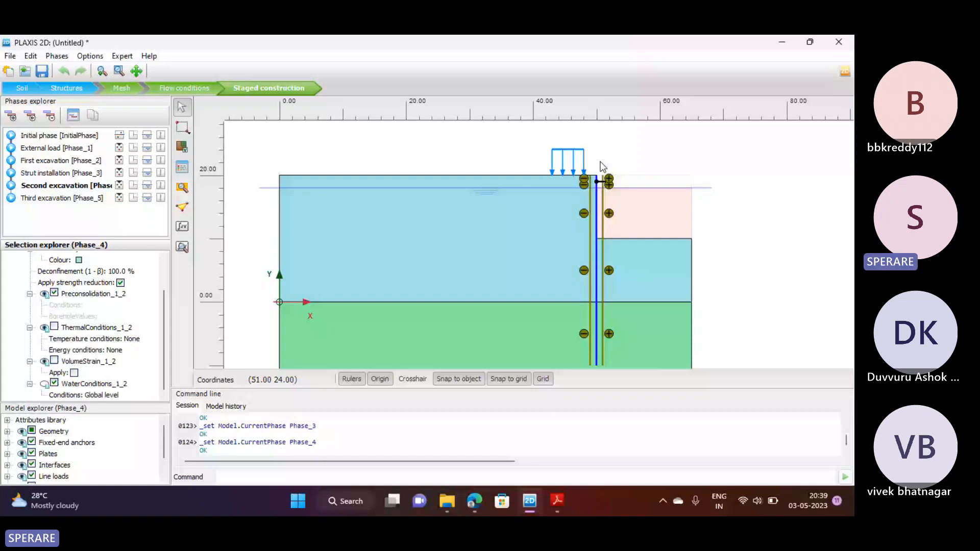
Look over the available water conditions for the excavated clay cluster and clear the selection without choosing one
left_click(113, 397)
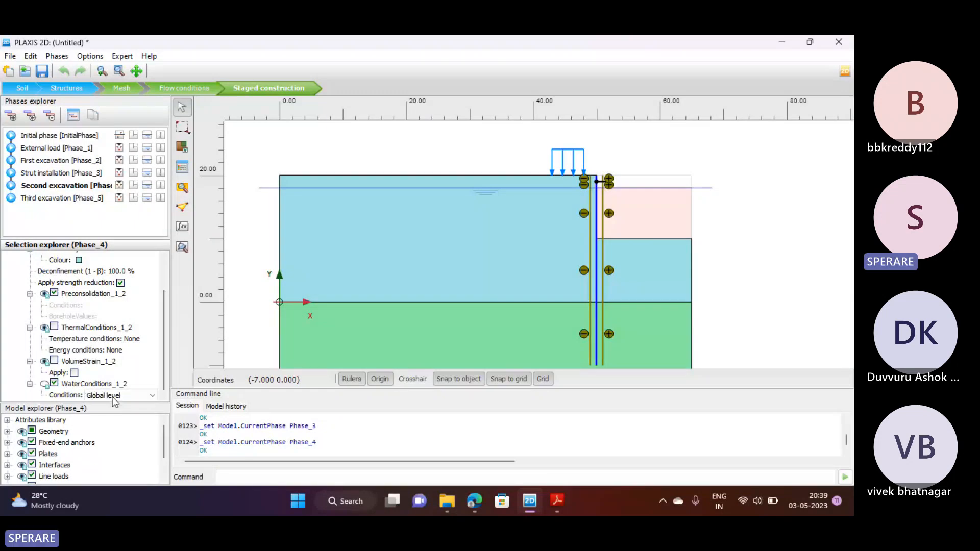
left_click(114, 397)
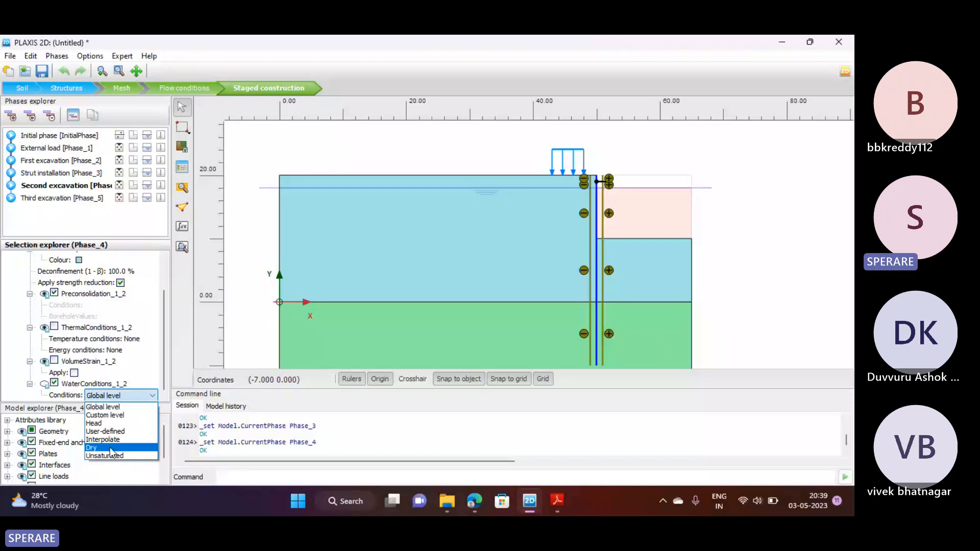
left_click(756, 240)
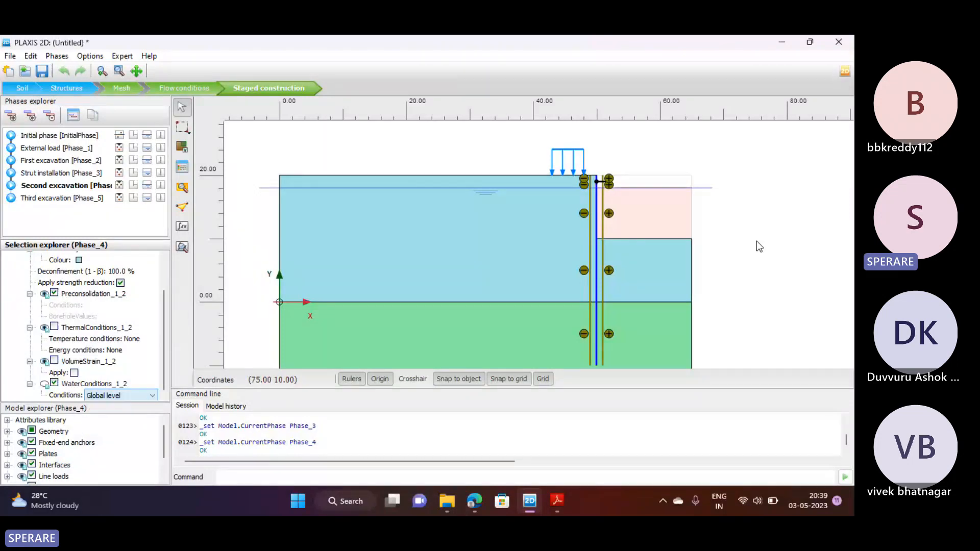
left_click(750, 246)
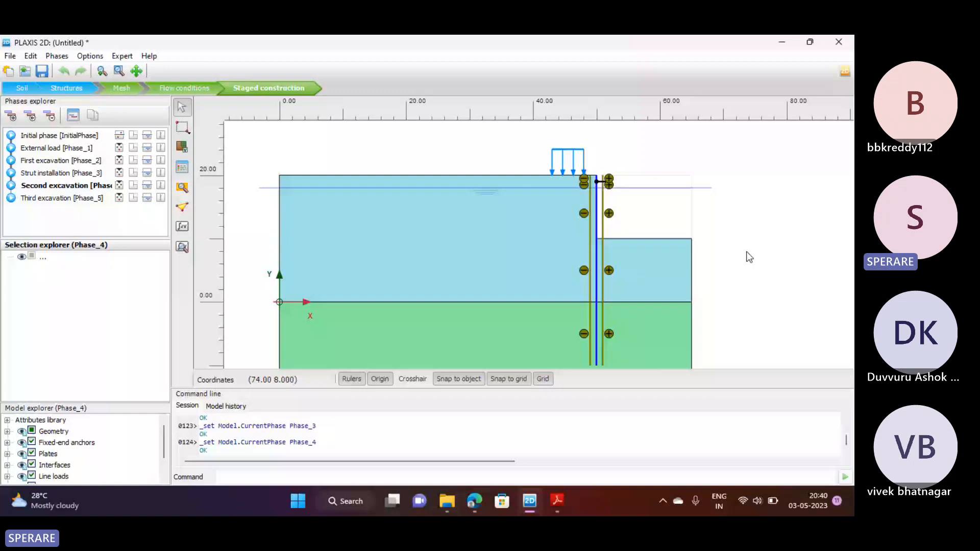
Select the clay cluster excavated in the Second excavation phase and set its water conditions to Dry
left_click(656, 217)
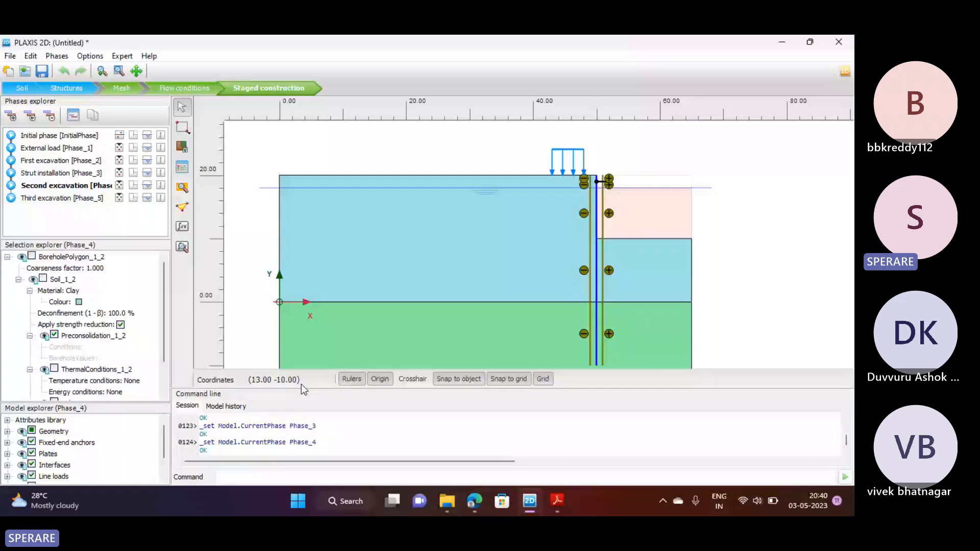
scroll(94, 397, "down", 1)
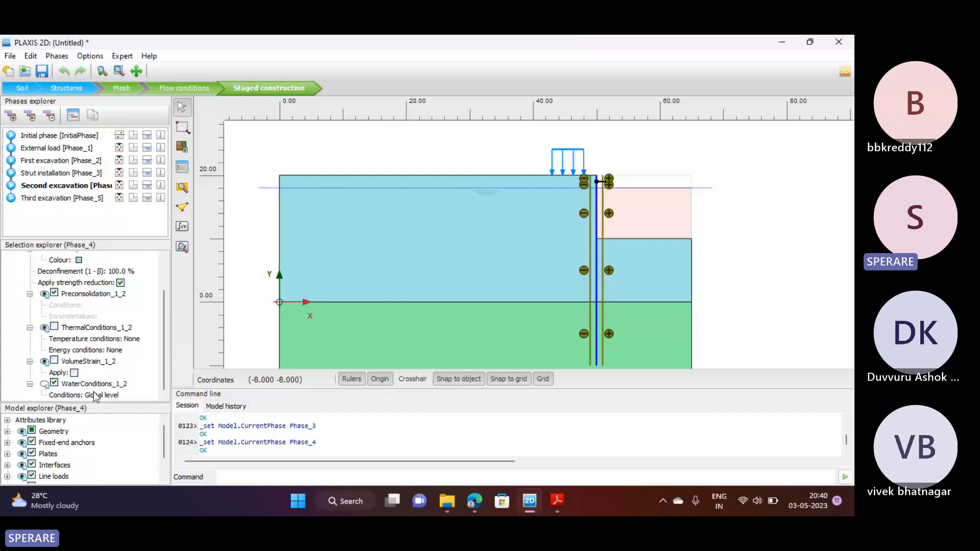
left_click(94, 396)
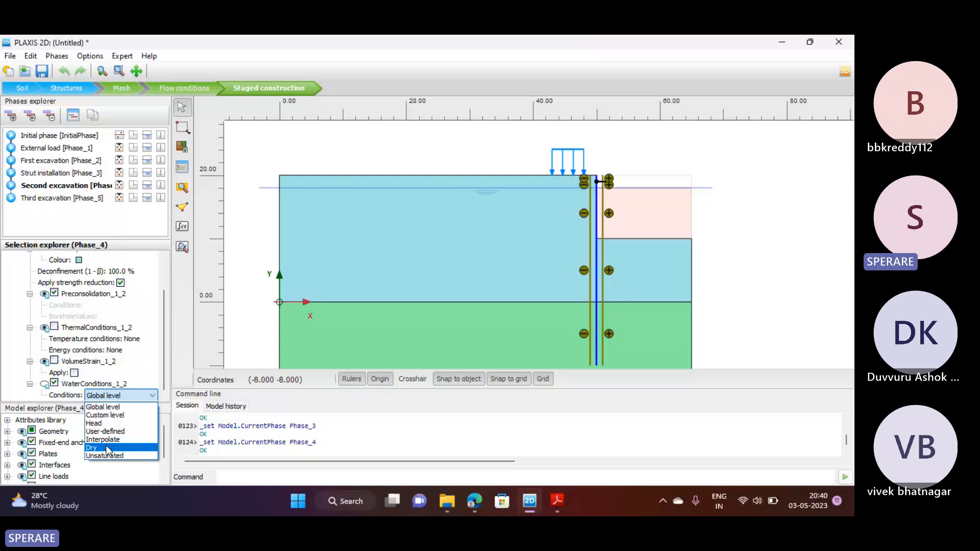
left_click(91, 447)
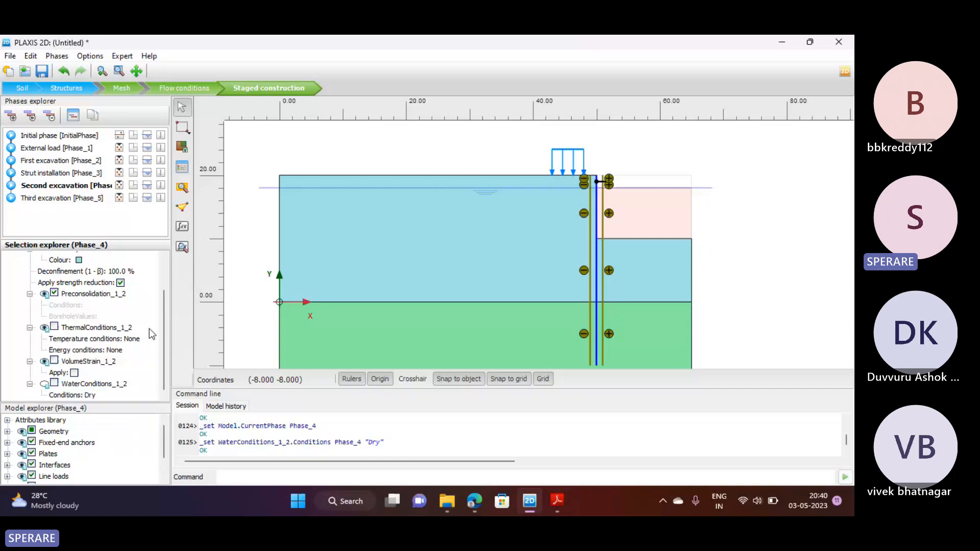
Set the excavated cluster's water conditions to Custom level and select the remaining clay cluster directly below it
left_click(104, 393)
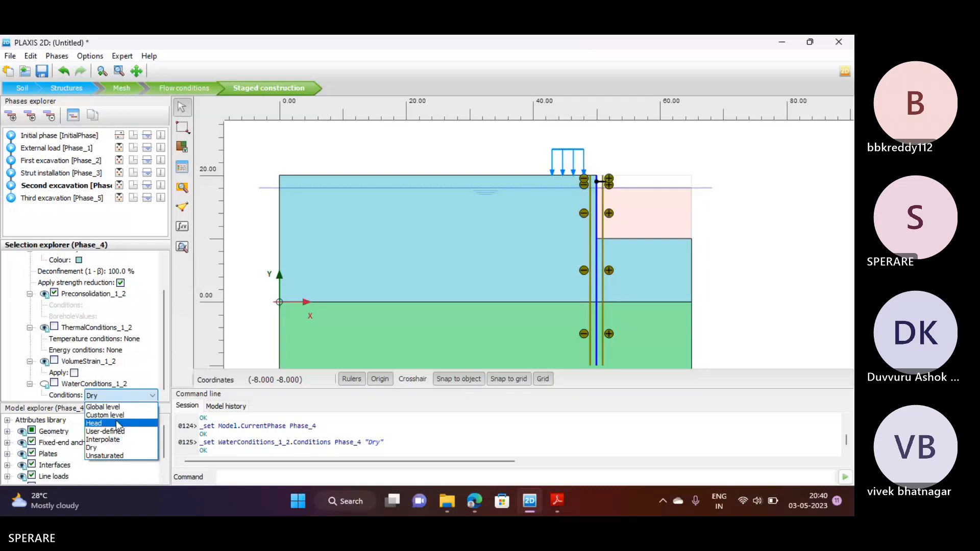
left_click(115, 415)
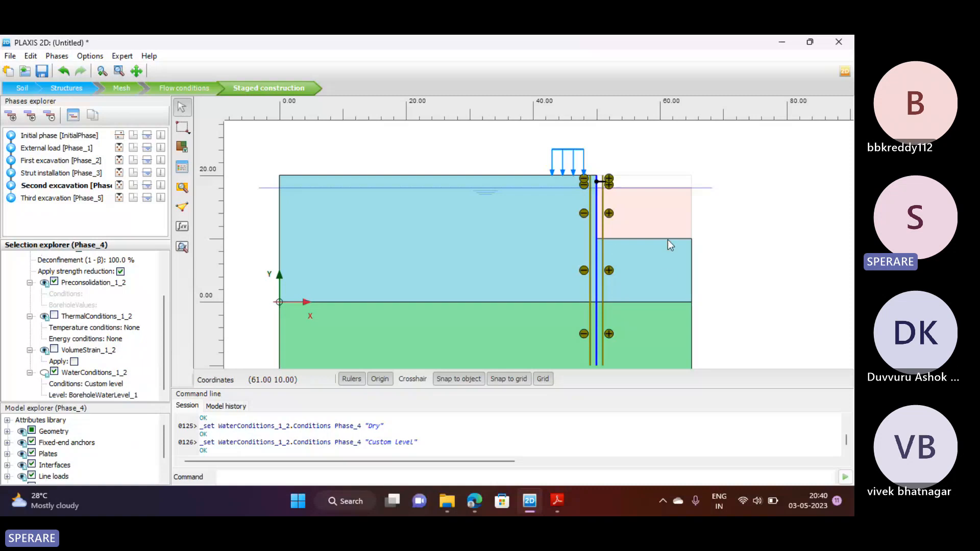
left_click(670, 276)
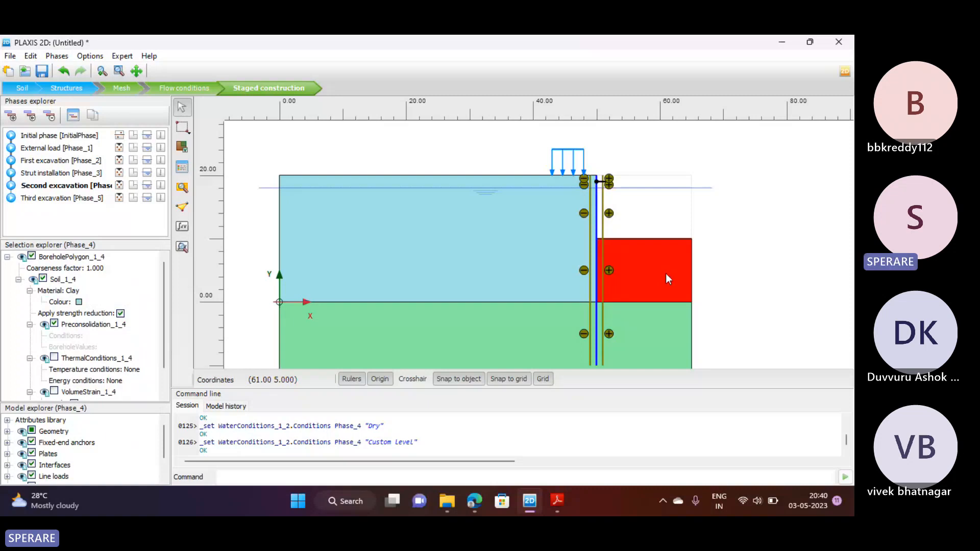
Switch to the Teams meeting and start a numbered list in the chat message with "How to Create Interface", dismissing the emoji tip
mouse_move(475, 501)
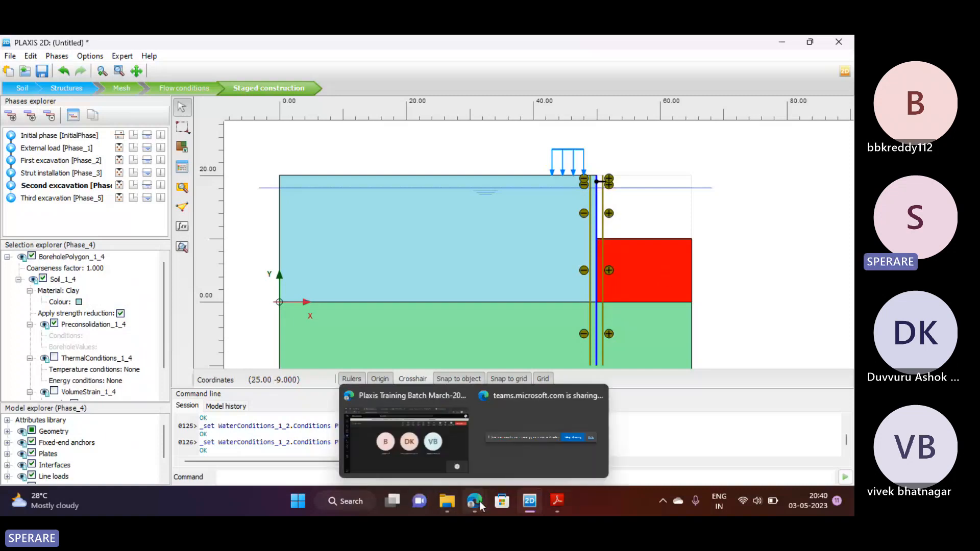
left_click(411, 442)
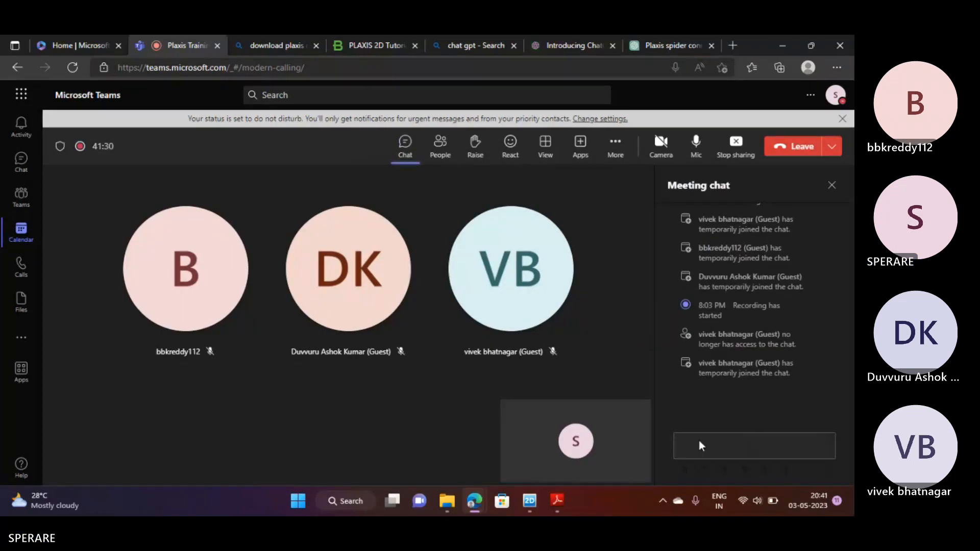
type("1.")
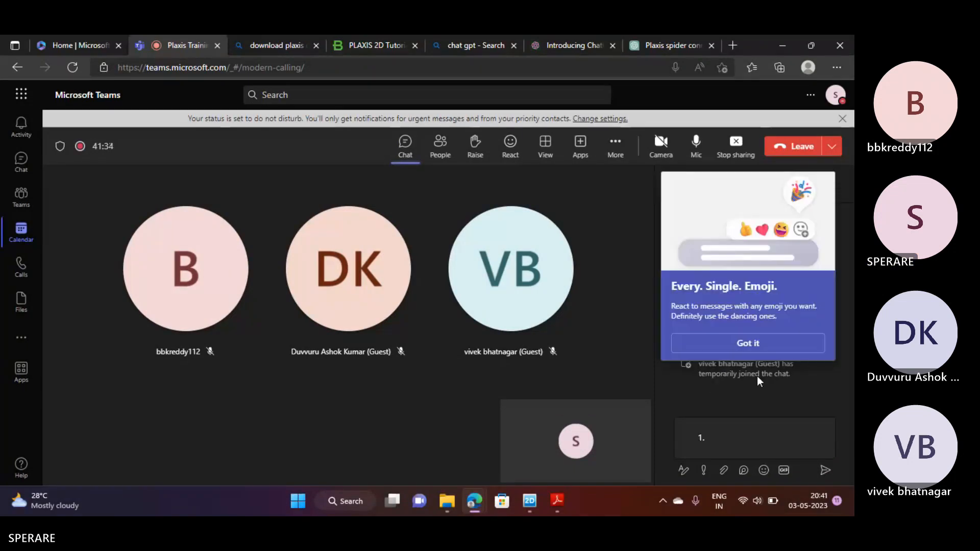
left_click(785, 351)
type("How")
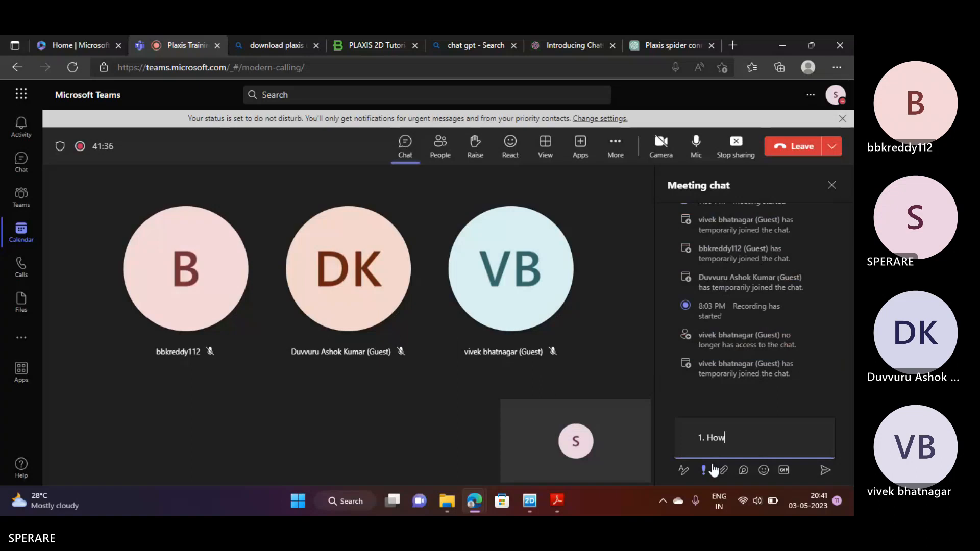
type(" to Create Interface")
key("shift+Return")
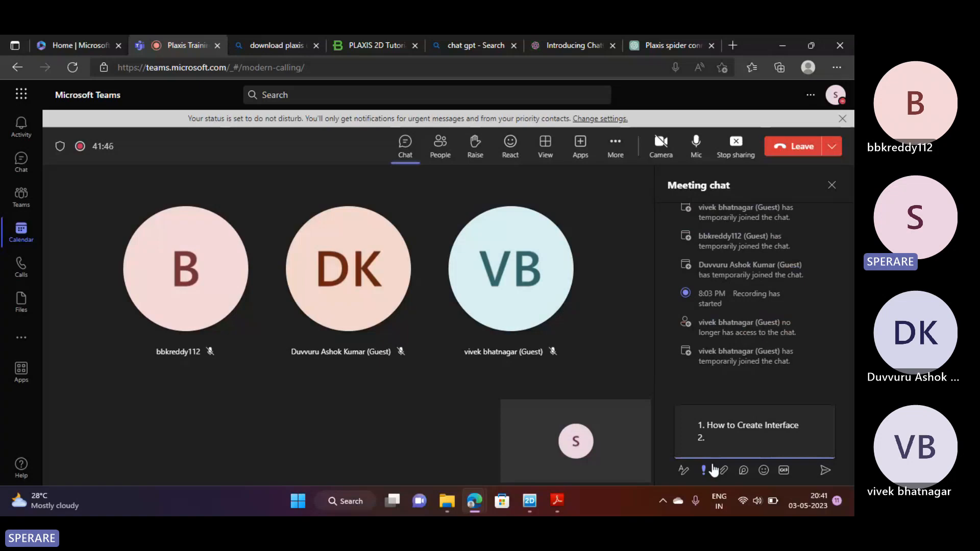
Write "How to apply Line Load" as the second list item, replacing the accidental emoji with the correct wording
type("H")
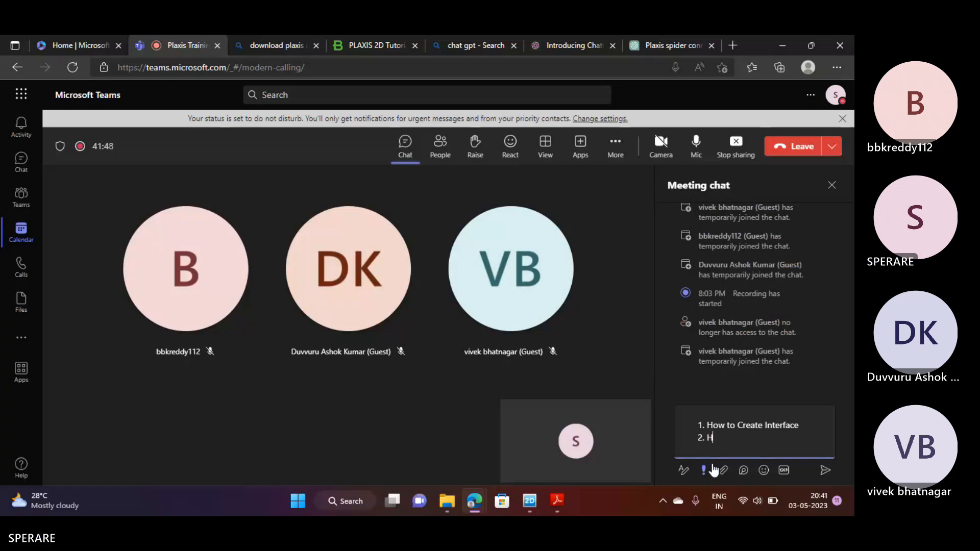
type("ow to appl")
type("y :ine ")
type("Load")
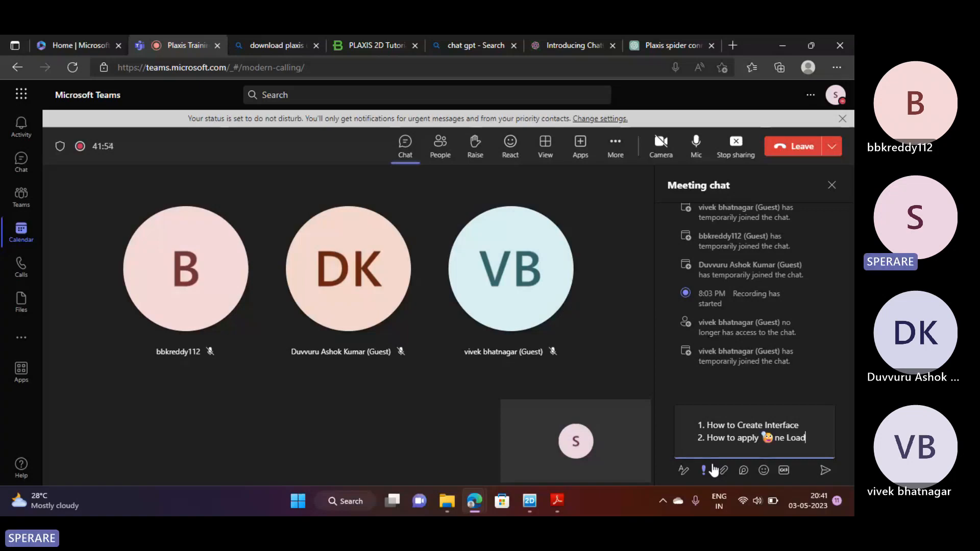
key("BackSpace")
key("BackSpace")
key("BackSpace")
key("BackSpace")
key("BackSpace")
key("BackSpace")
key("BackSpace")
key("BackSpace")
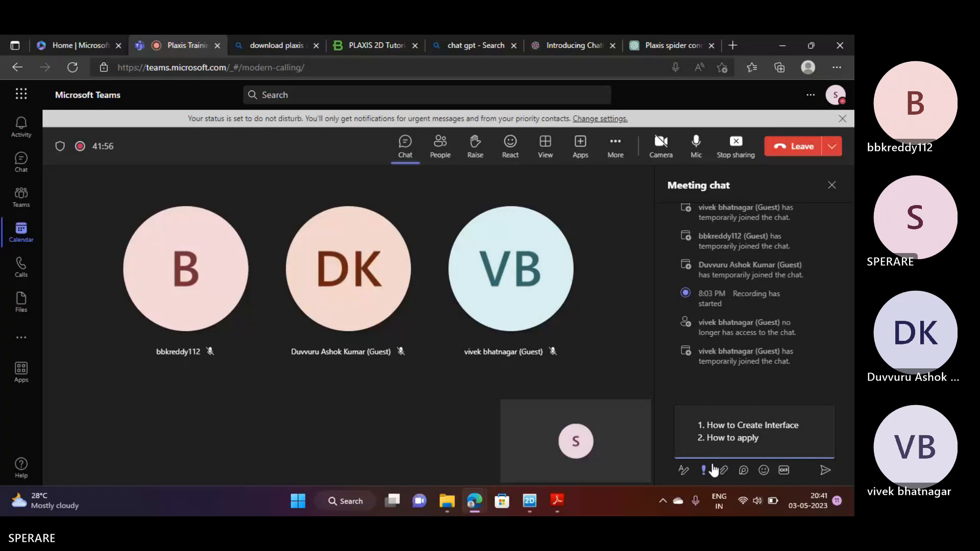
type("Line Load")
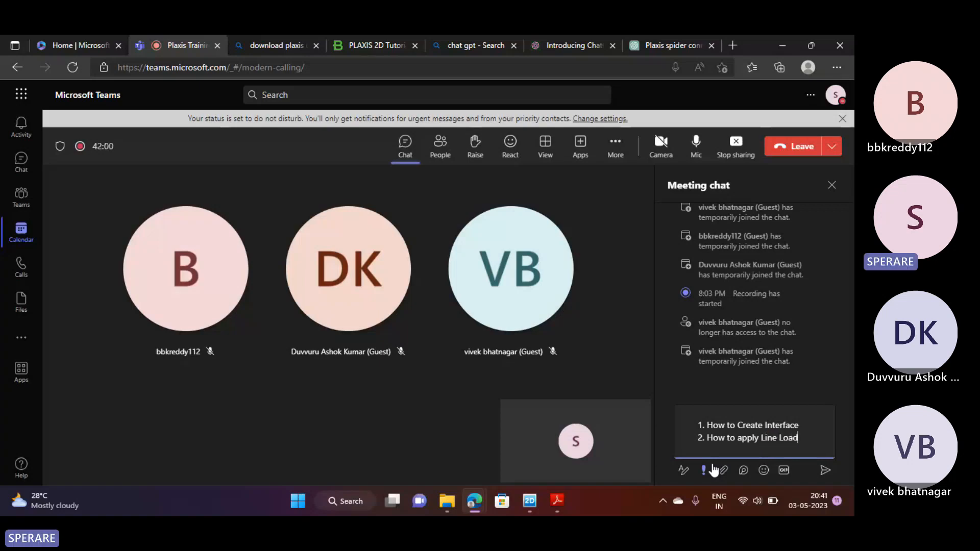
key("Return")
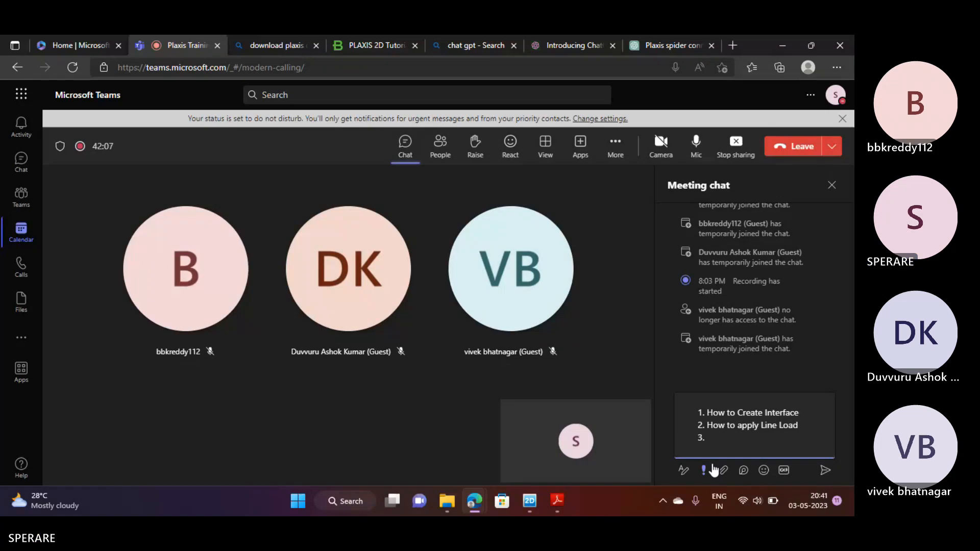
Add "how to Install wall" and "How to build Struct using Fixed end anchors" as the third and fourth list items
type("how to Install wall")
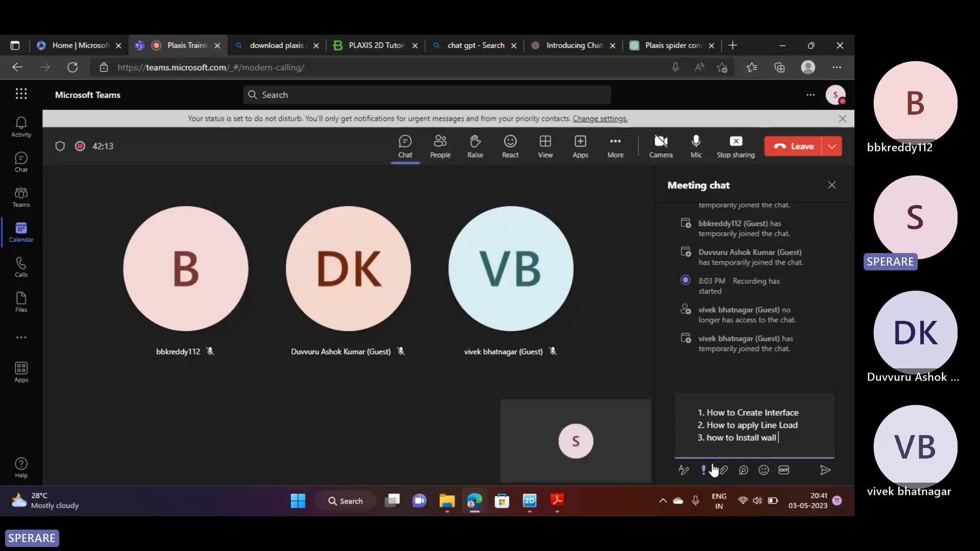
key("Return")
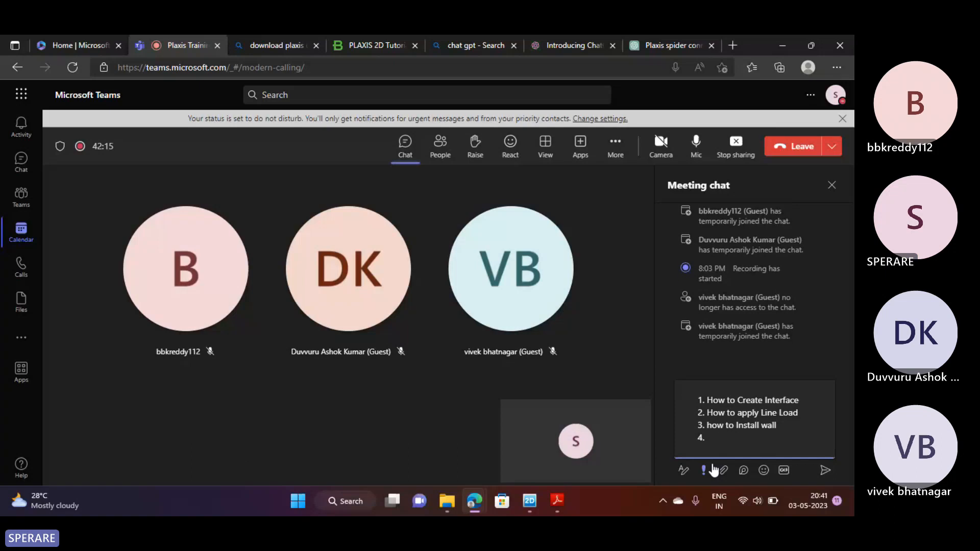
type("How ")
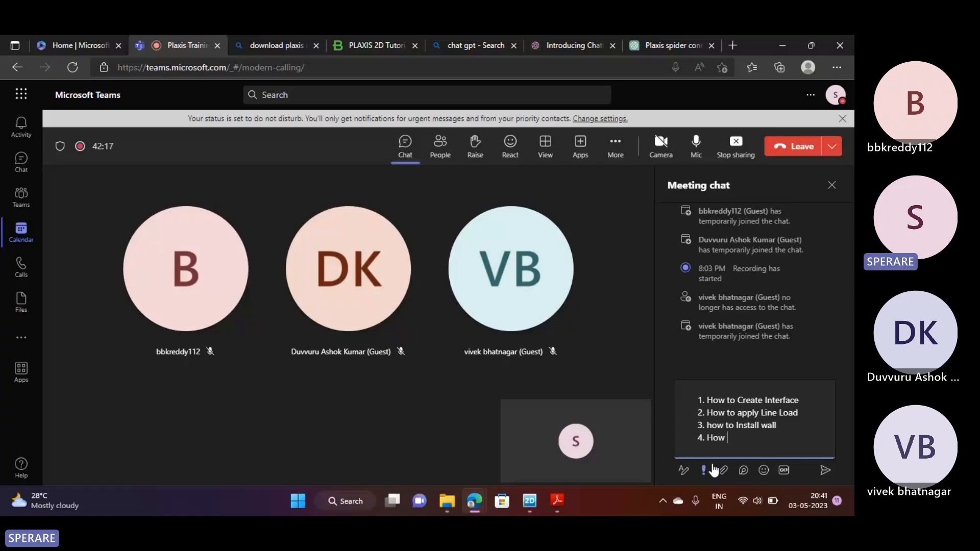
type("to bi")
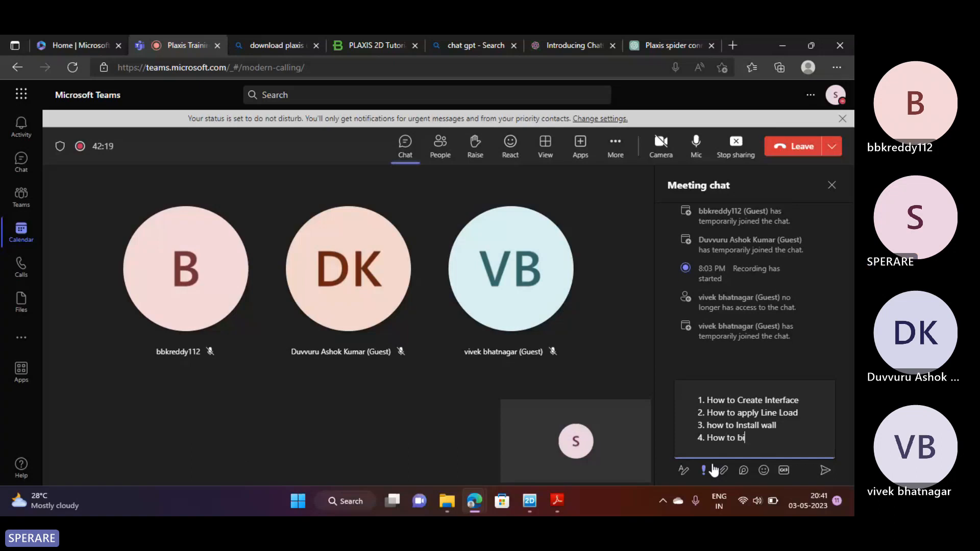
key("BackSpace")
type("uild Struct usin")
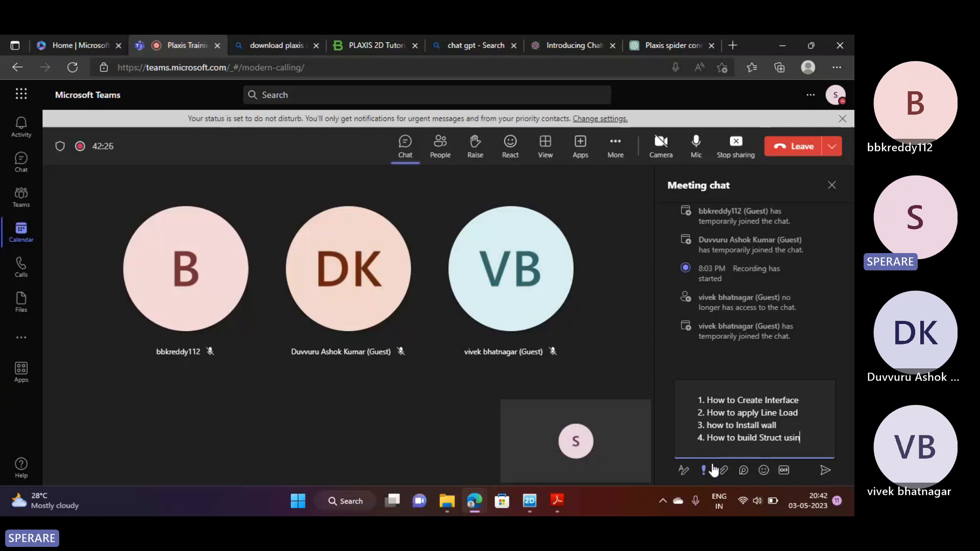
type("g Fix")
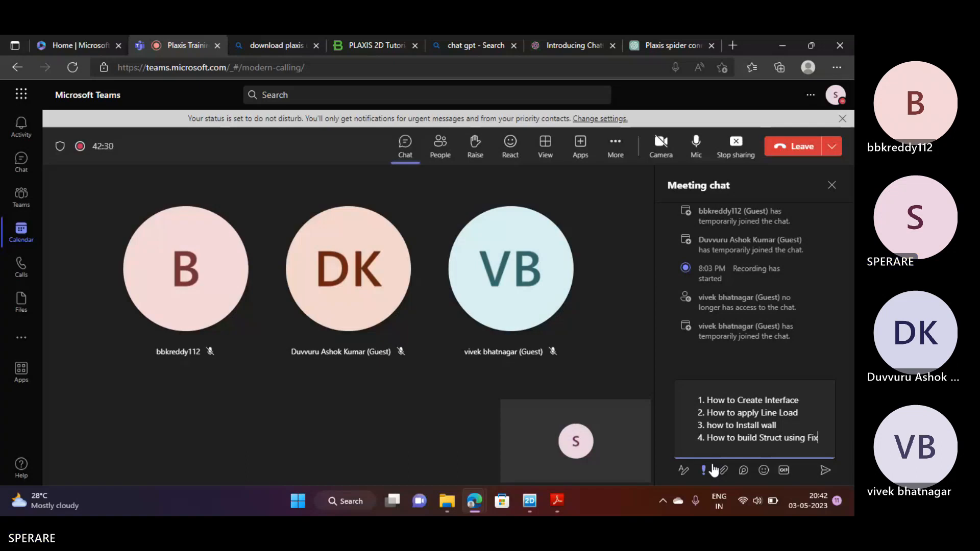
type("ed end anch")
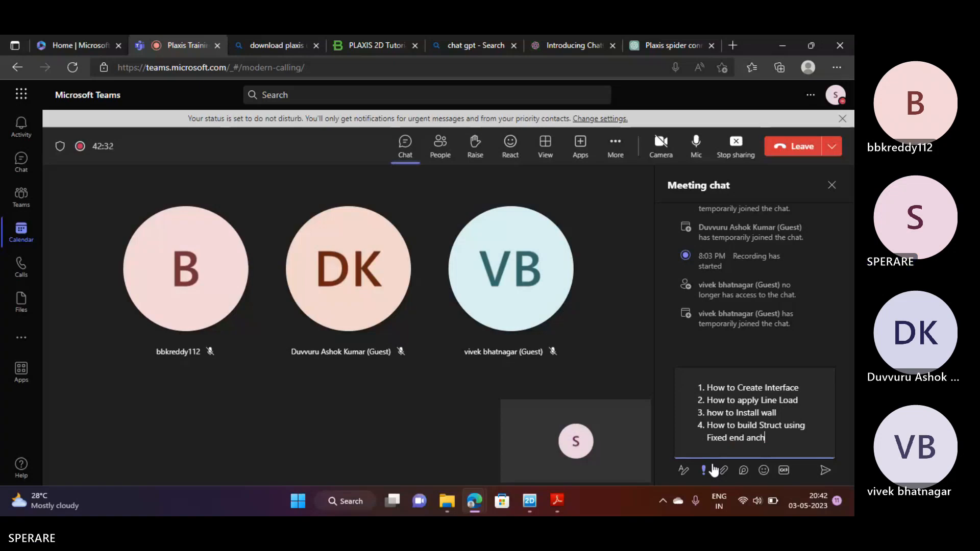
type("ors")
key("Return")
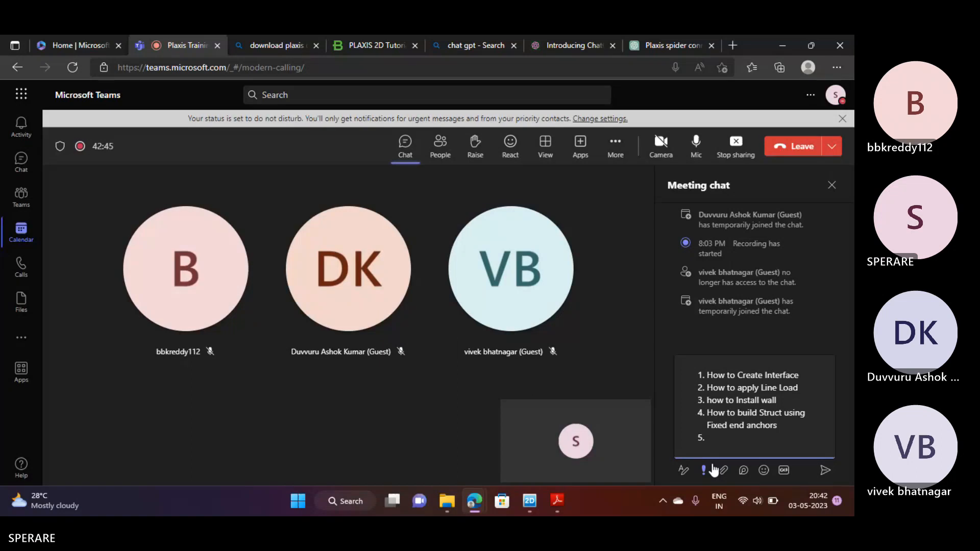
Add "Excavation under Submerged condition" as the fifth list item, correcting the spelling of Excavation with the suggested word
type("Excavt")
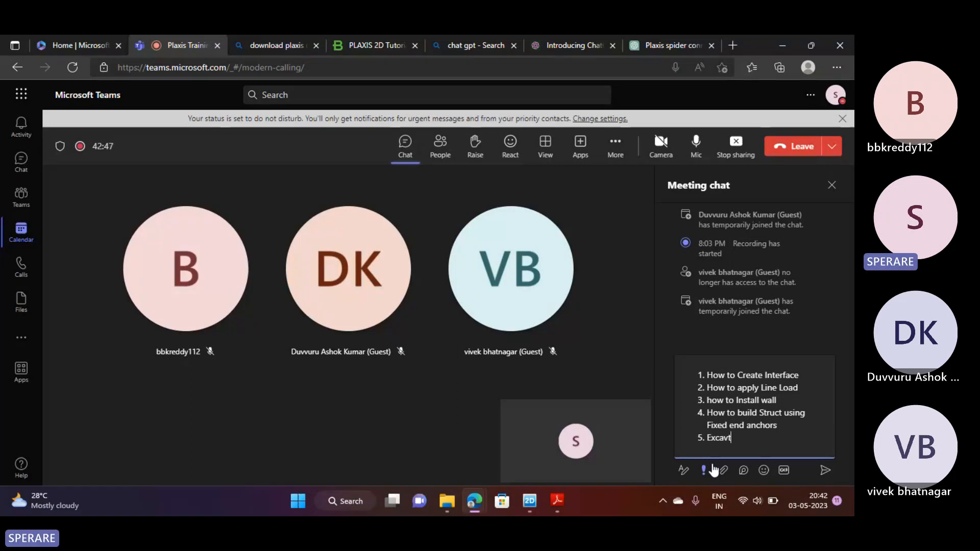
type("ion under Submerged conditio")
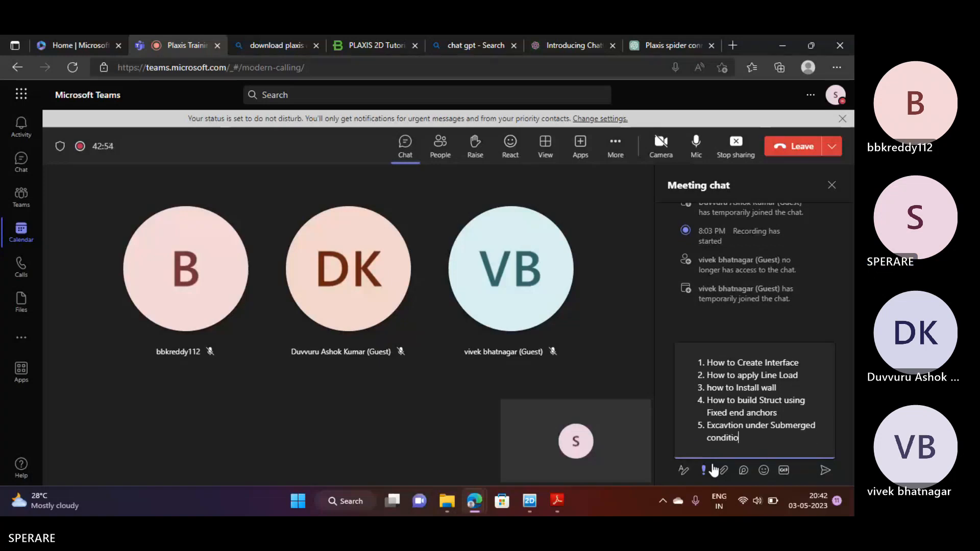
type("n")
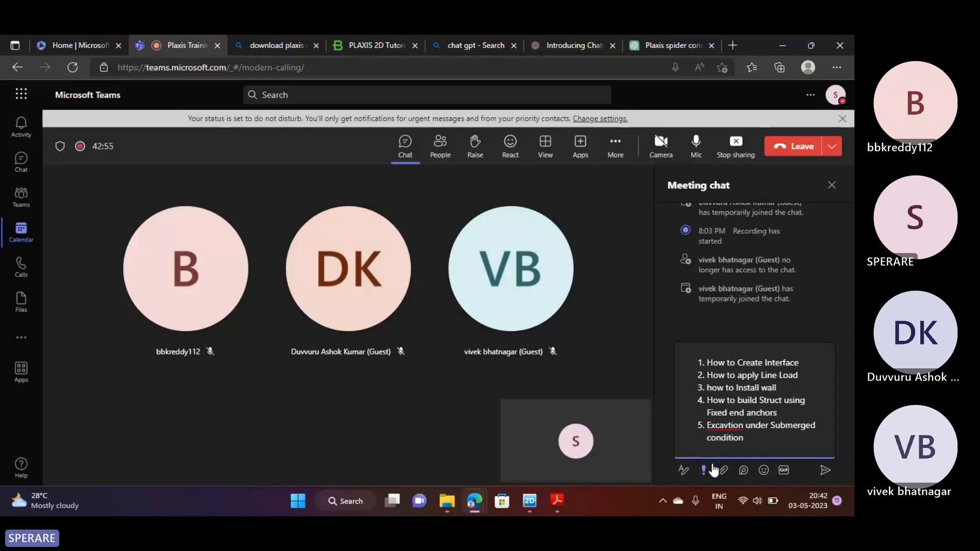
key("Return")
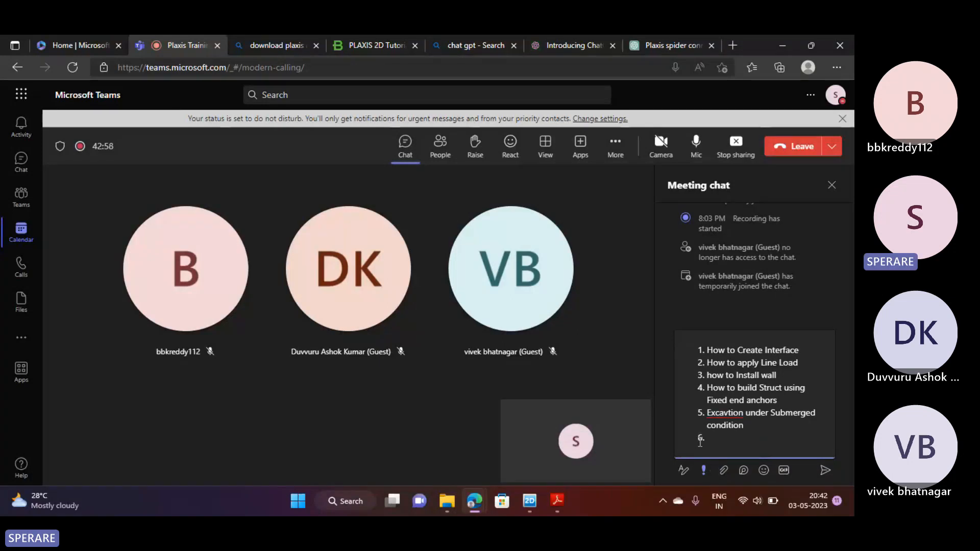
right_click(732, 412)
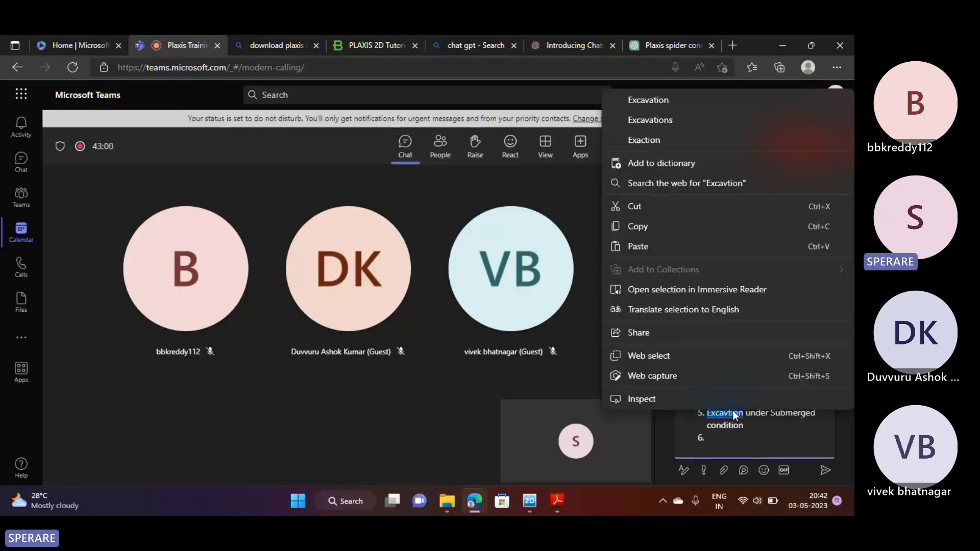
left_click(664, 102)
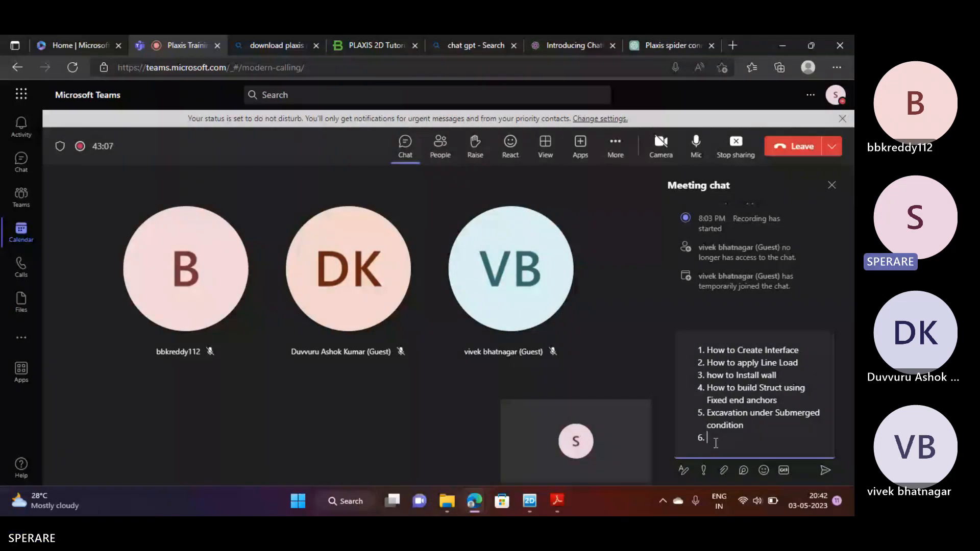
Enter "Clay - Hardening Soil" as the sixth list item, correcting the spelling of Hardening with the suggested word
type("Clay ")
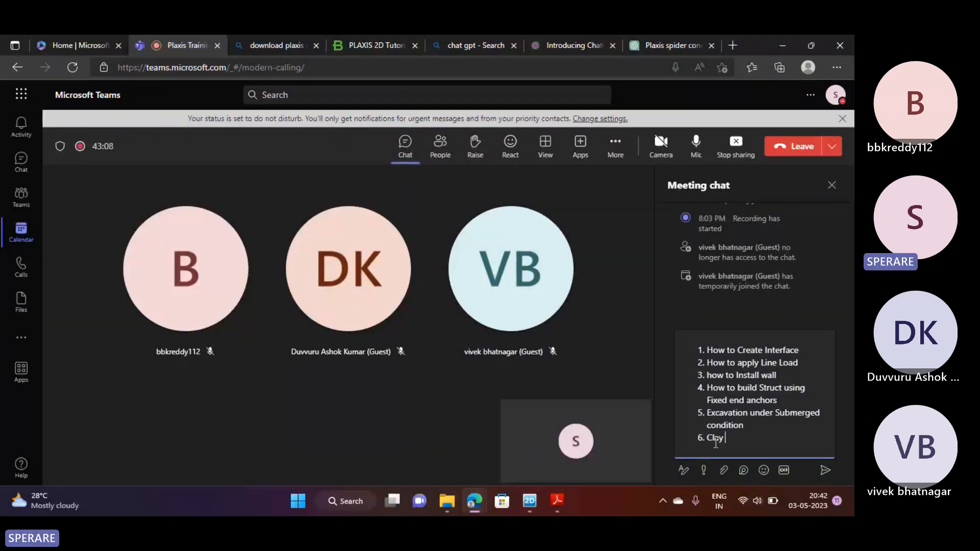
type("- Harde")
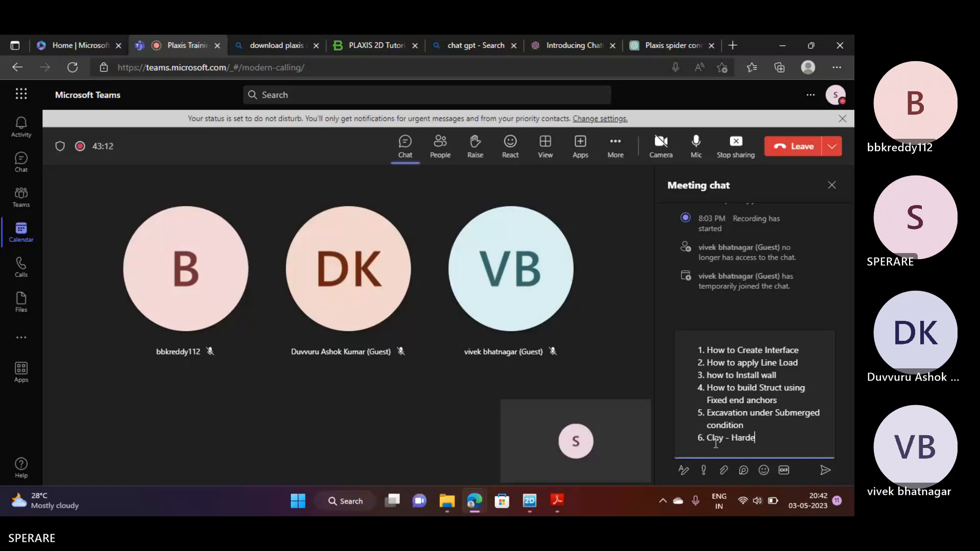
type("ing ")
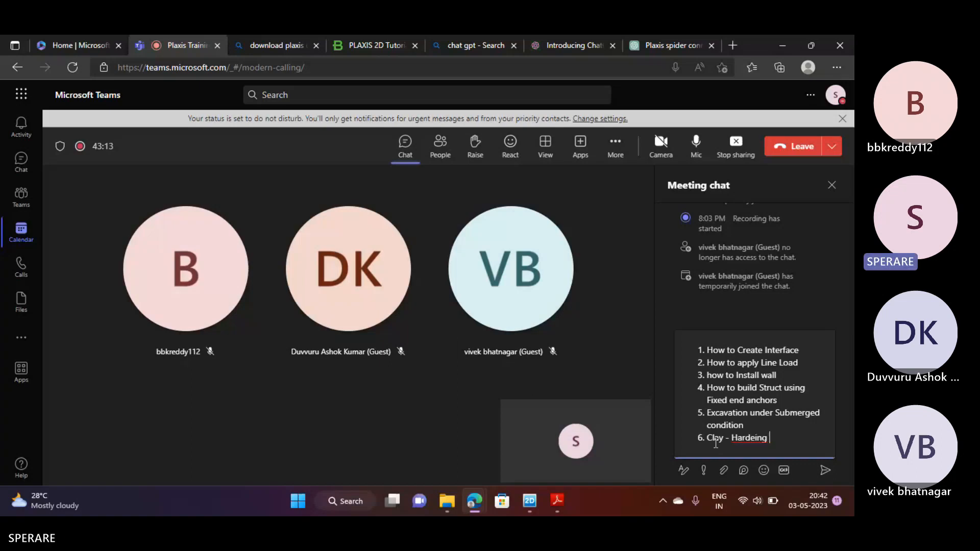
type("Soi")
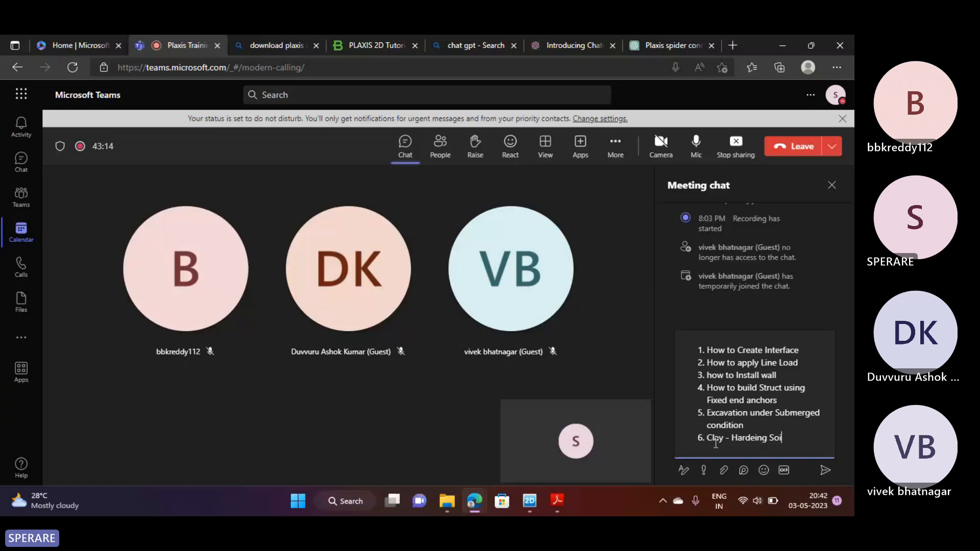
type("l")
right_click(746, 438)
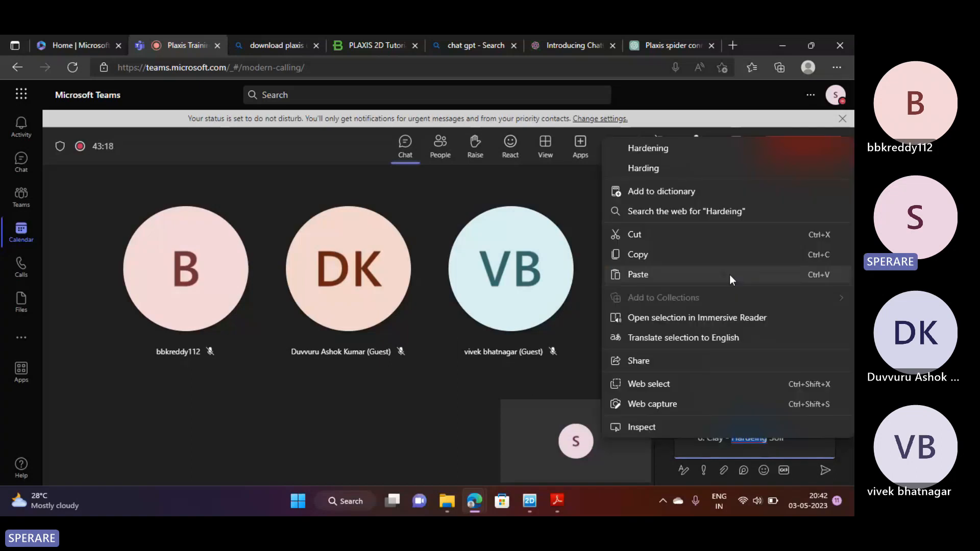
left_click(647, 148)
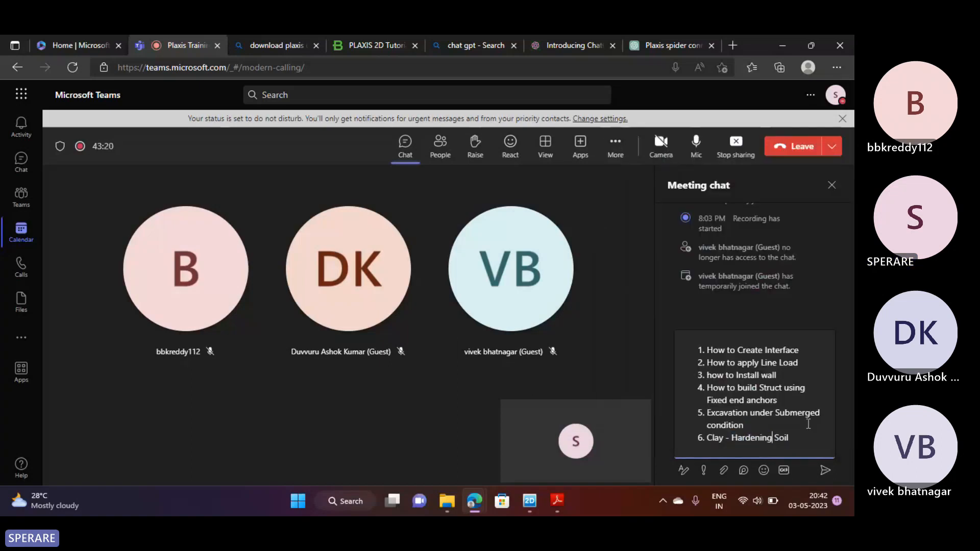
Append "- Undrained A" to the sixth list item, correcting the spelling of Undrained with the suggested word
left_click(804, 443)
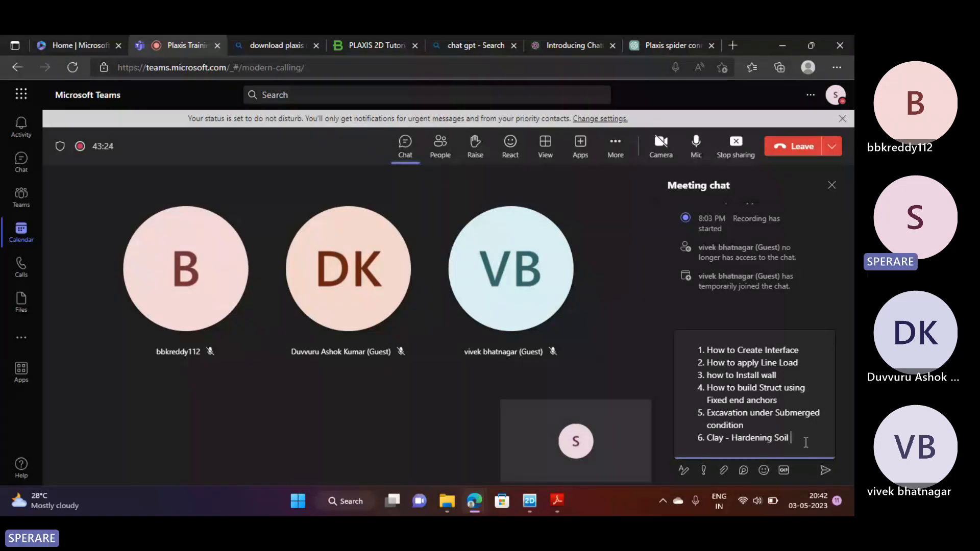
type("- Un")
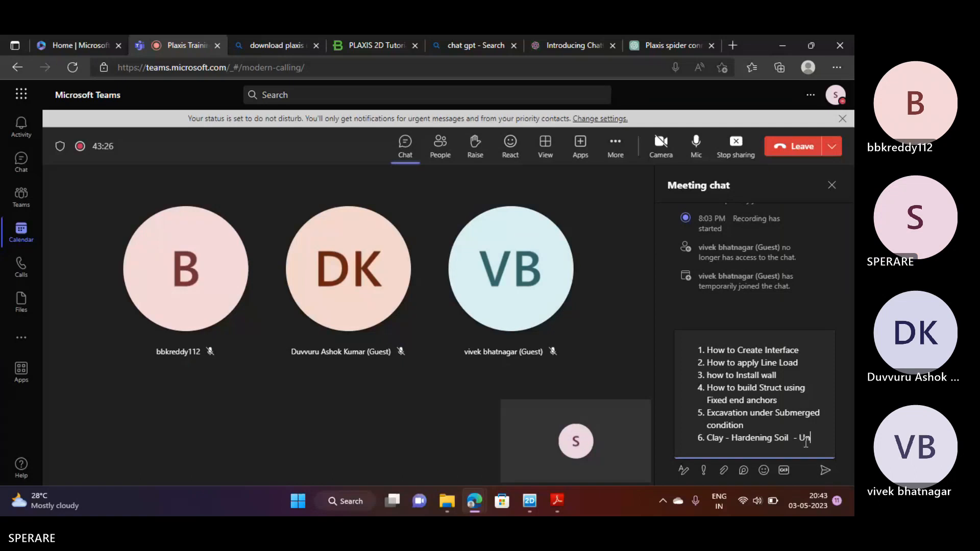
type("derai")
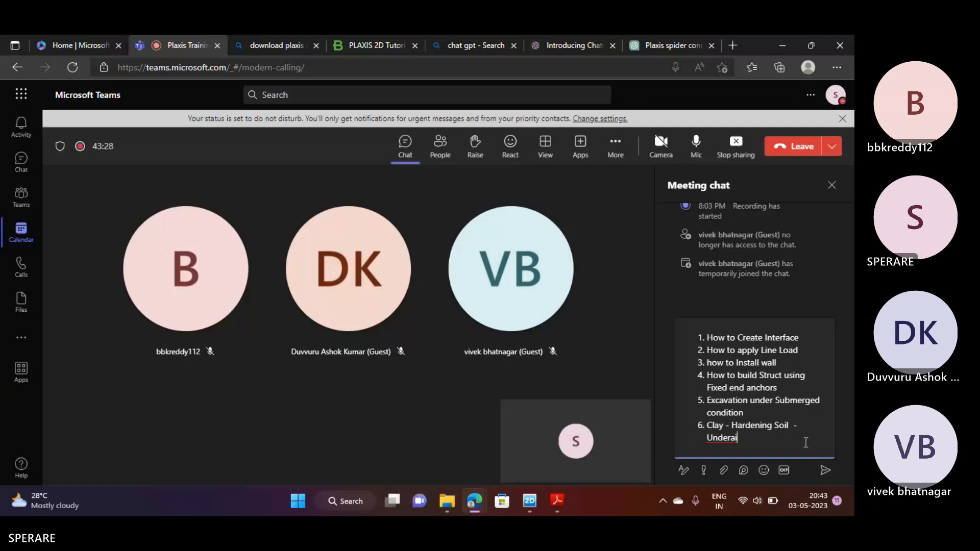
type("ned A")
right_click(735, 437)
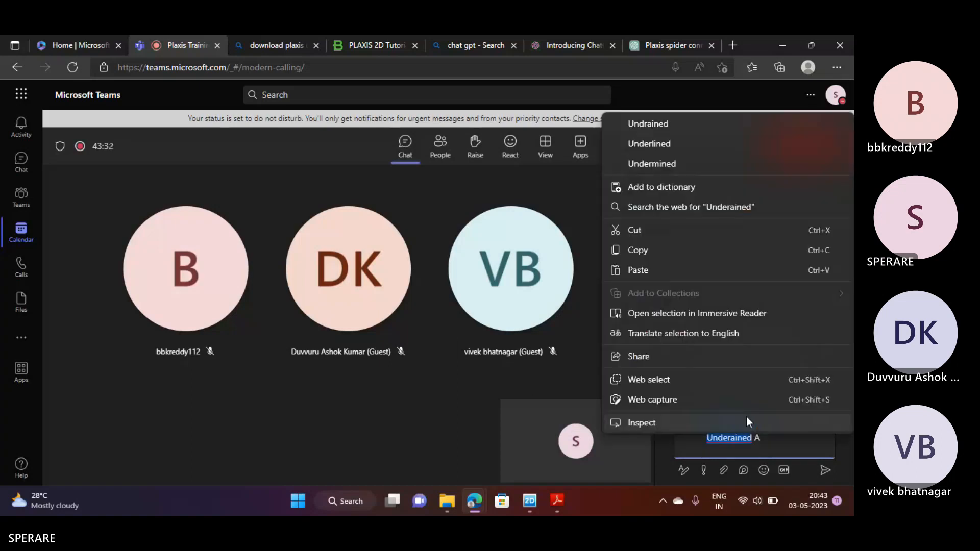
left_click(664, 124)
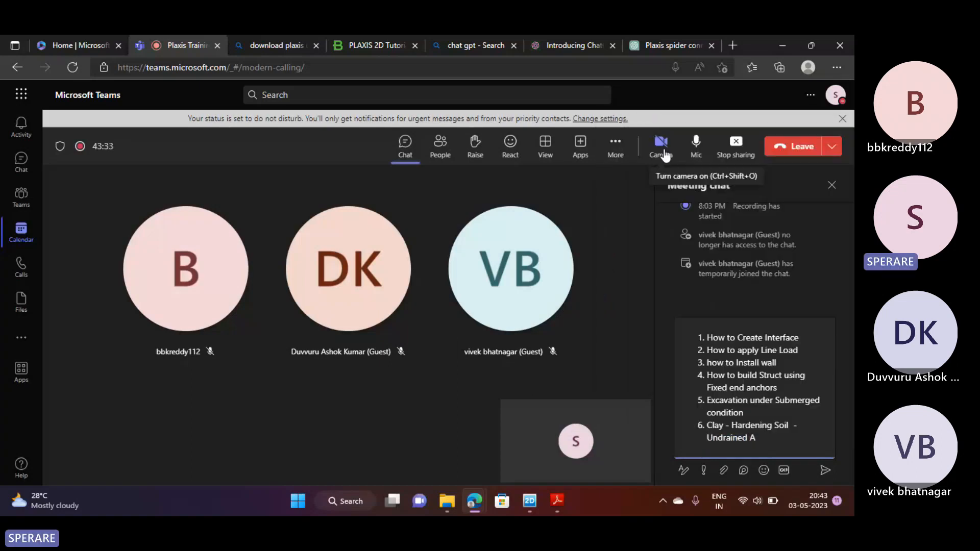
Send the numbered topic list in the meeting chat and switch to PLAXIS 2D
left_click(830, 478)
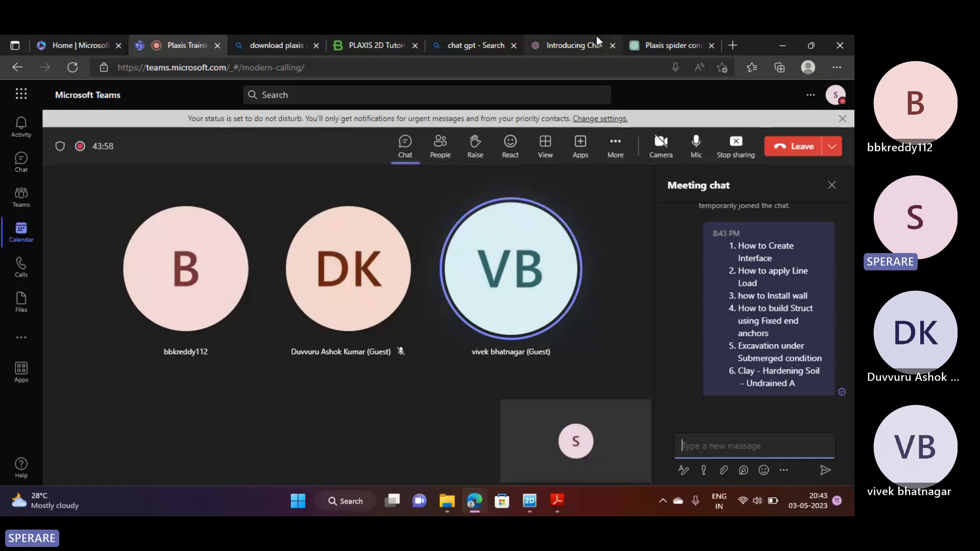
key("alt+Tab")
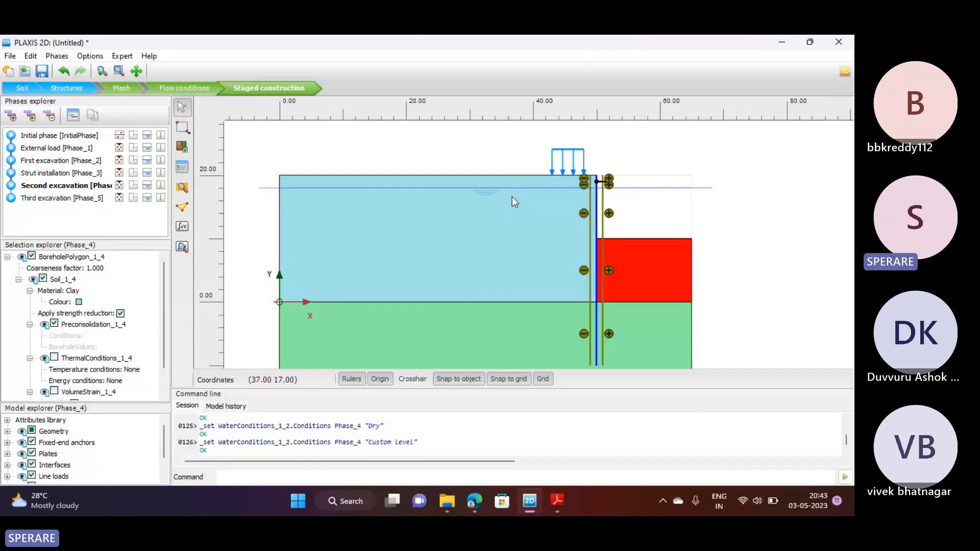
Select the Third excavation phase and calculate the construction phases
left_click(748, 226)
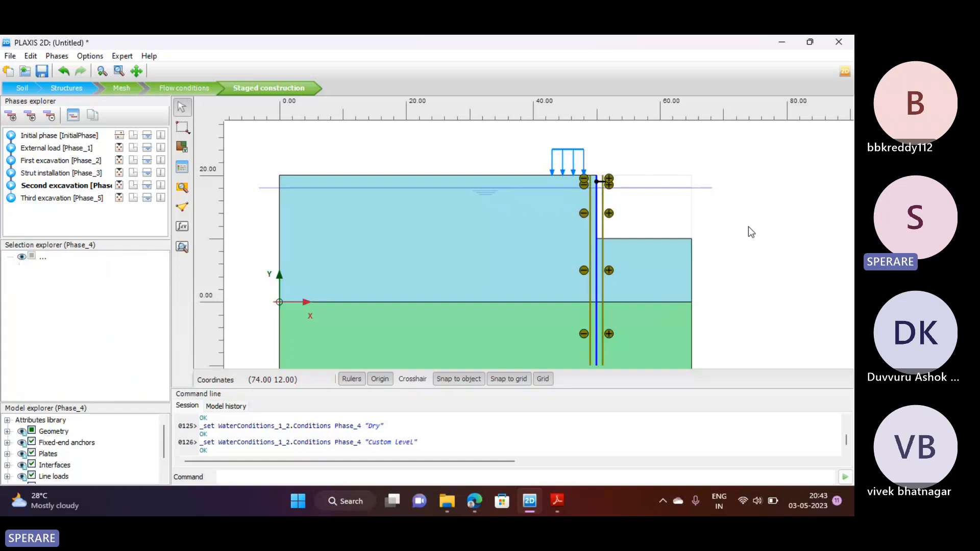
scroll(748, 226, "down", 1)
left_click(61, 198)
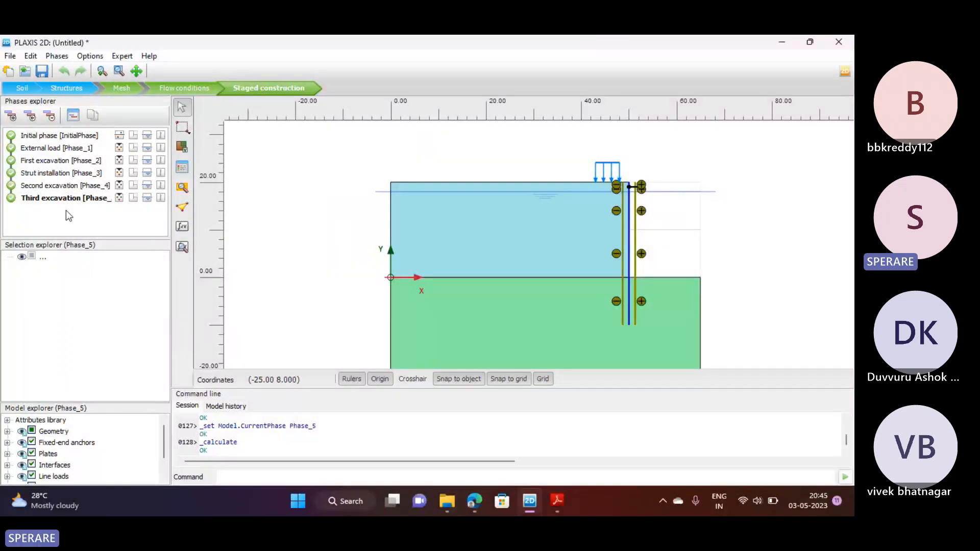
View the Third excavation phase's calculation results in a maximized Output window, accepting the selected licences and dismissing the news feed, and minimize Output
left_click(182, 248)
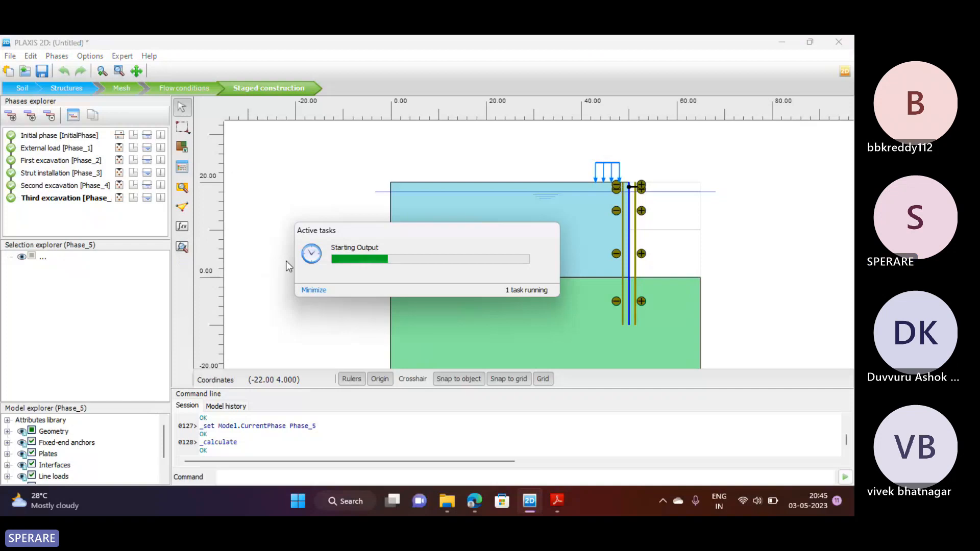
left_click(561, 353)
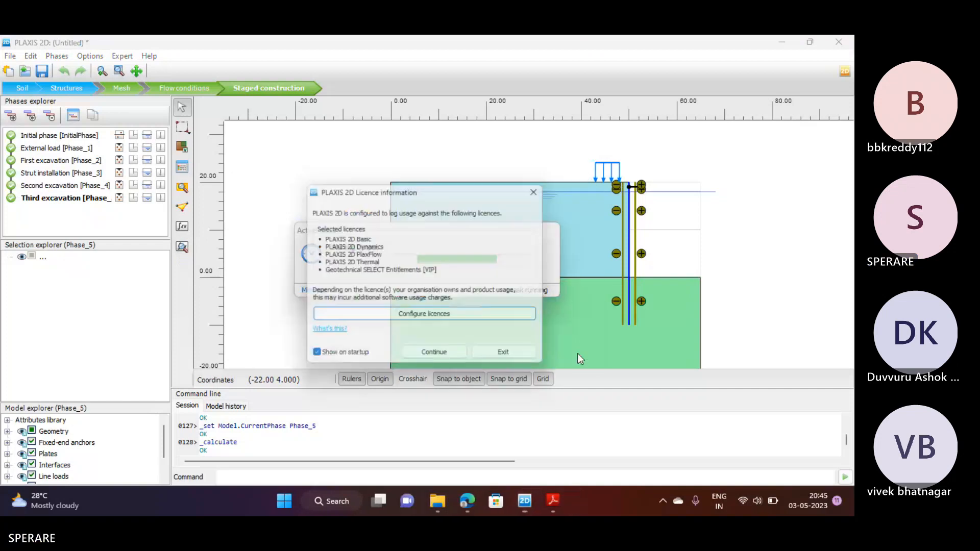
left_click(434, 356)
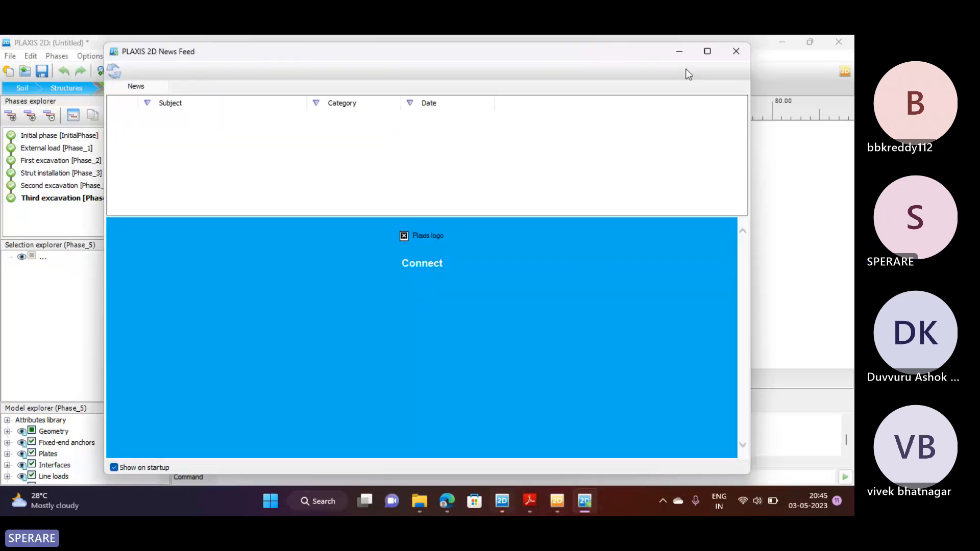
left_click(736, 51)
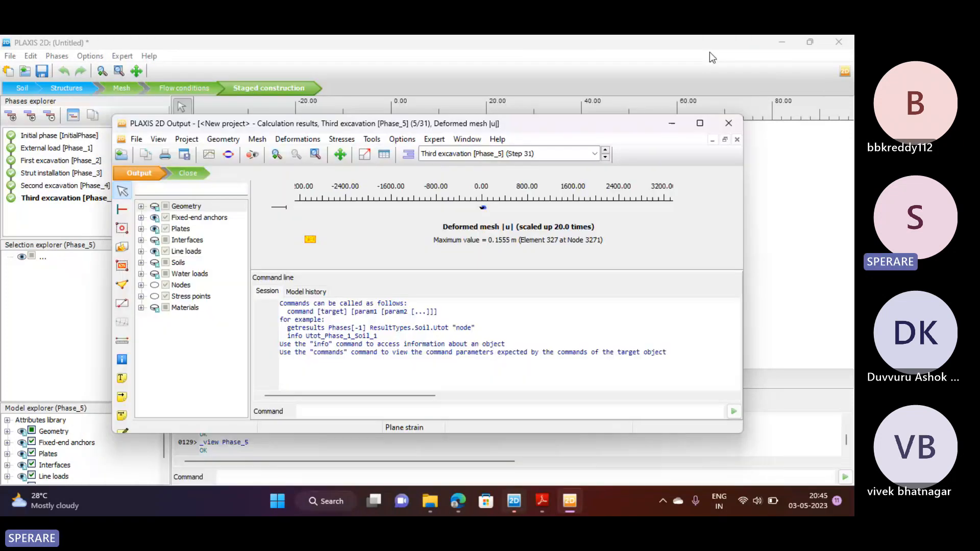
left_click(707, 123)
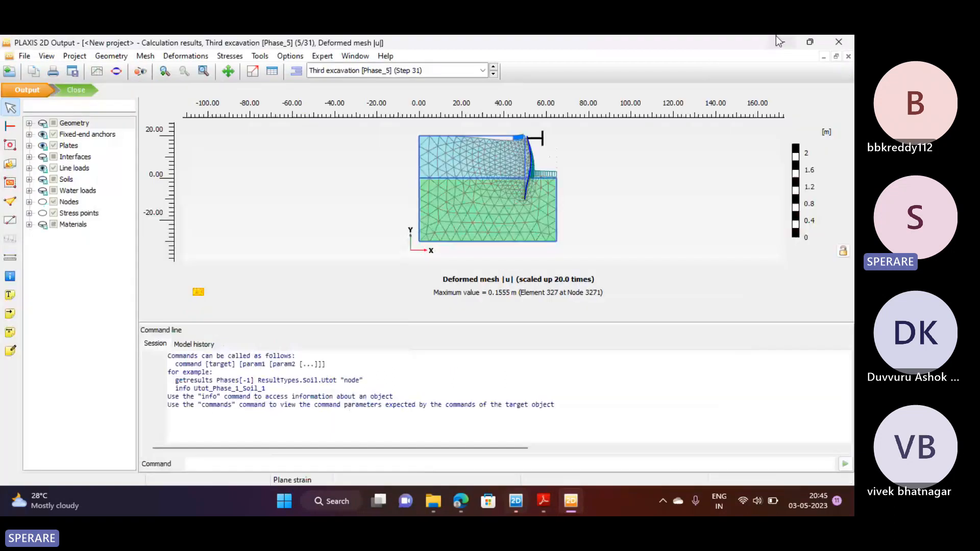
left_click(781, 42)
Review the External load and First excavation phases around the wall and line load
left_click(38, 148)
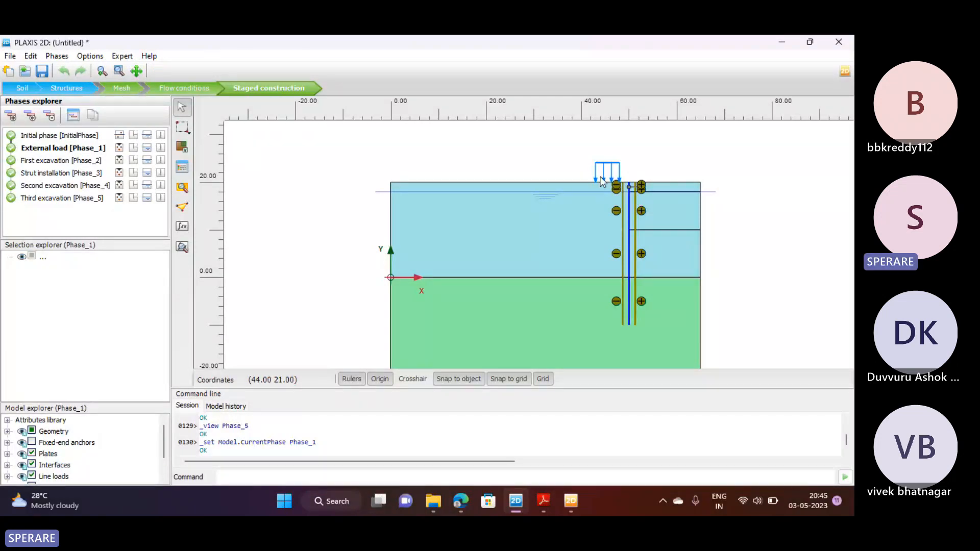
scroll(81, 461, "down", 1)
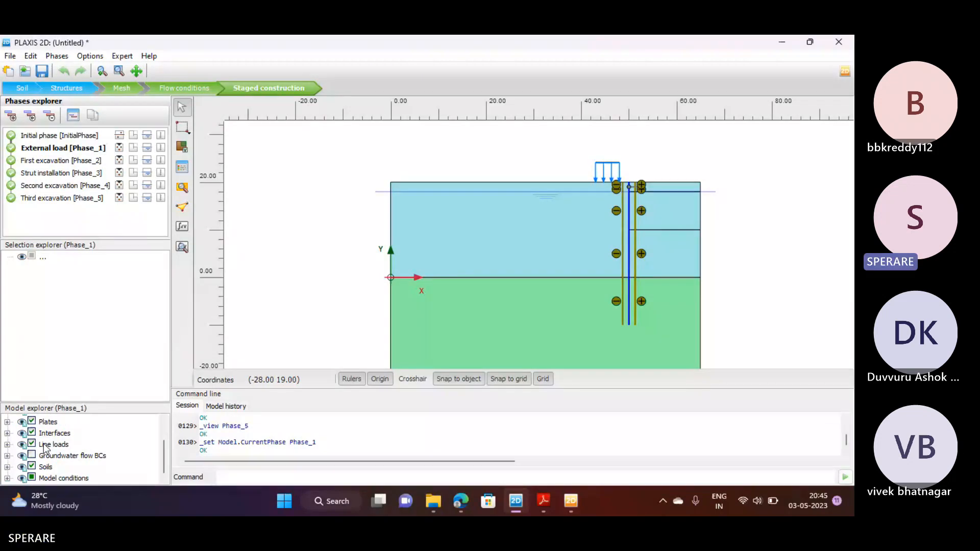
left_click(42, 161)
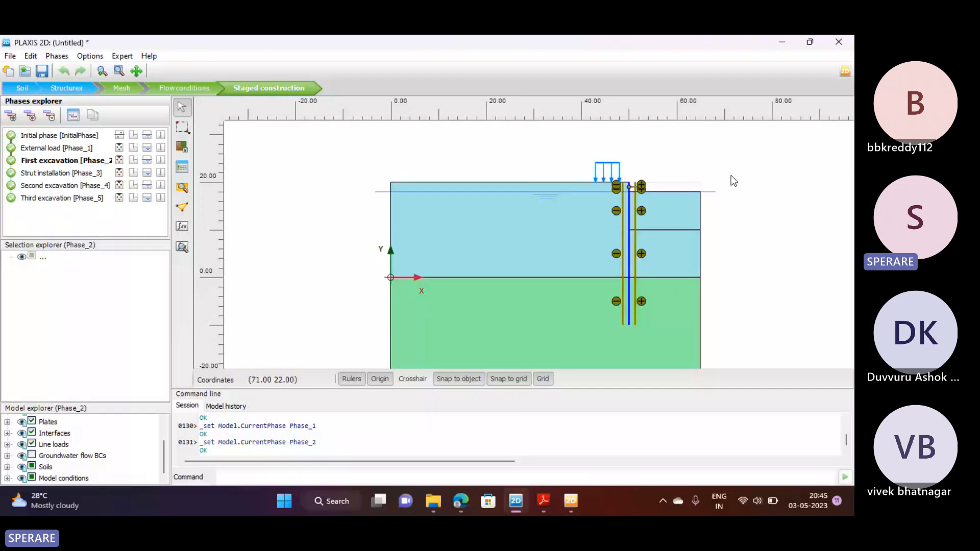
scroll(730, 176, "up", 4)
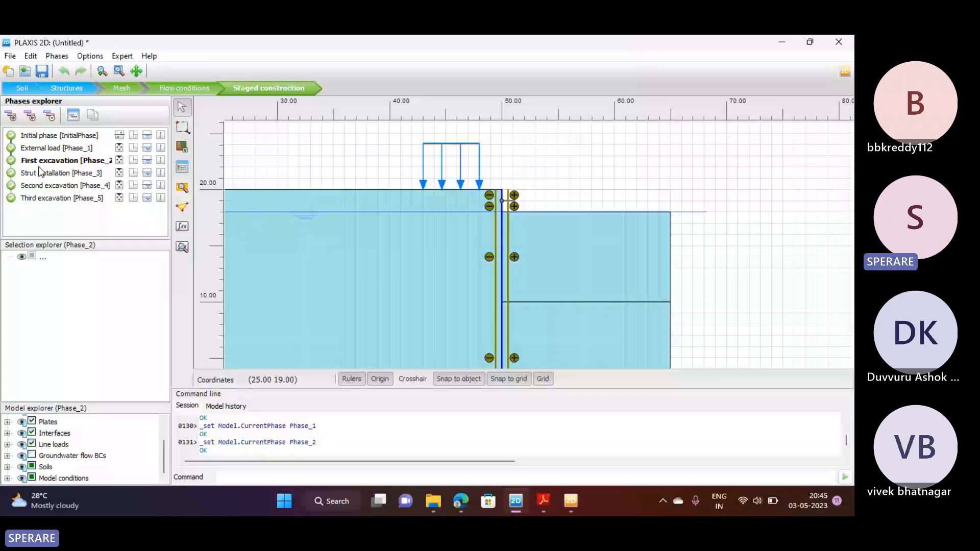
scroll(753, 162, "down", 2)
scroll(540, 217, "up", 2)
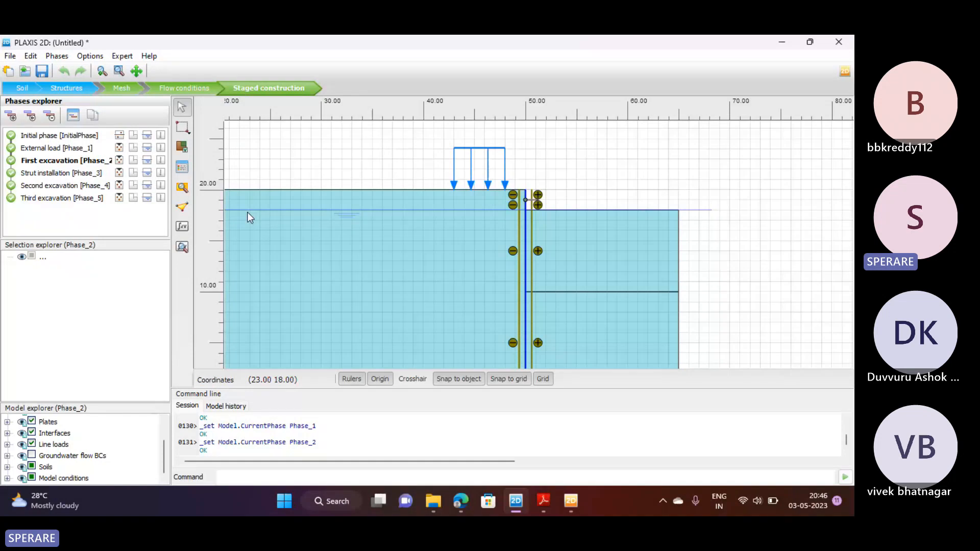
Glance at the Output window and inspect the line load's properties in the First excavation phase
mouse_move(573, 509)
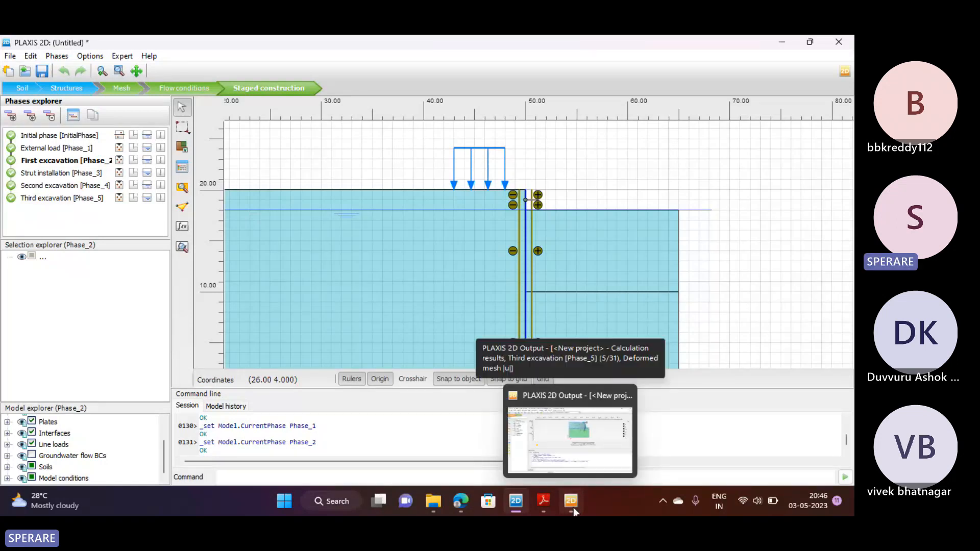
left_click(570, 501)
left_click(573, 507)
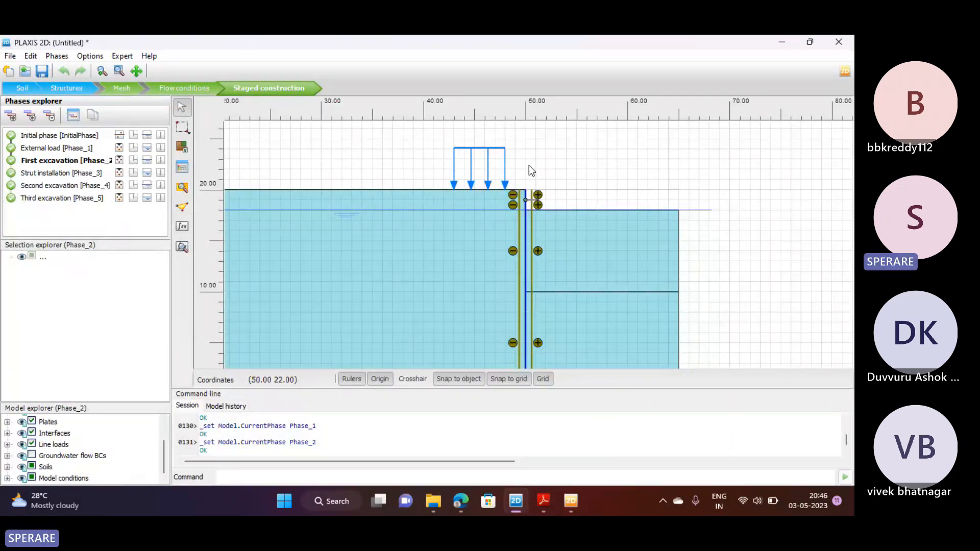
left_click(62, 445)
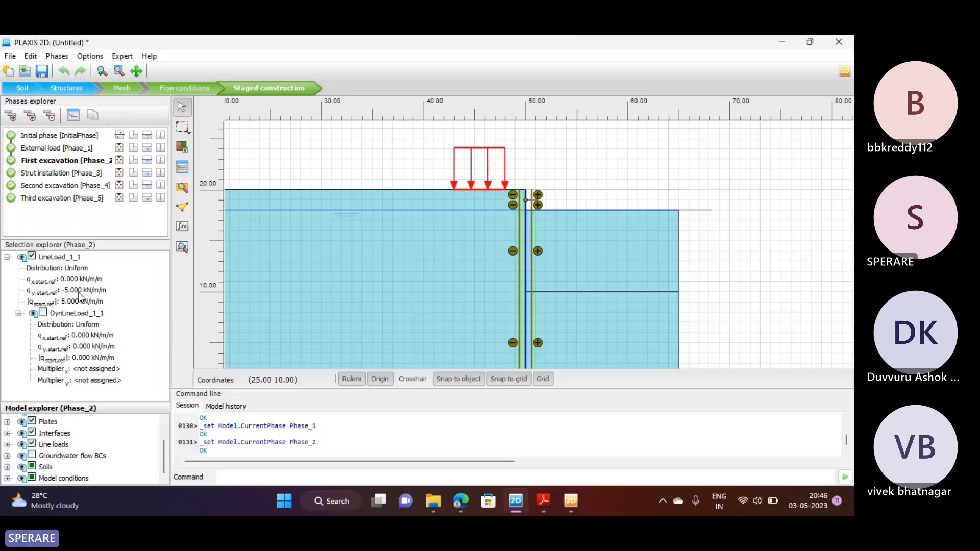
left_click(299, 166)
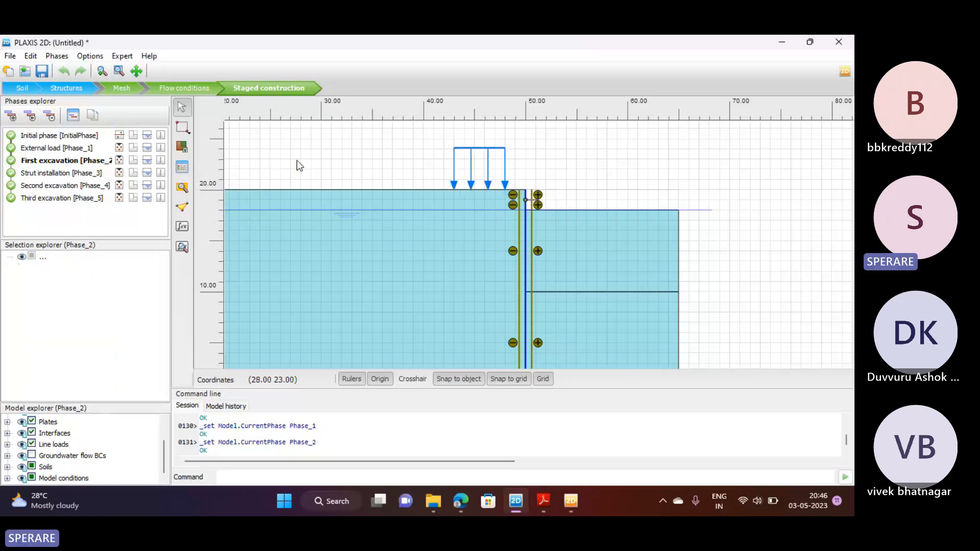
Compare the soil, load, wall and strut near the excavation from the Initial phase through the Second excavation phase
left_click(31, 136)
scroll(687, 194, "down", 3)
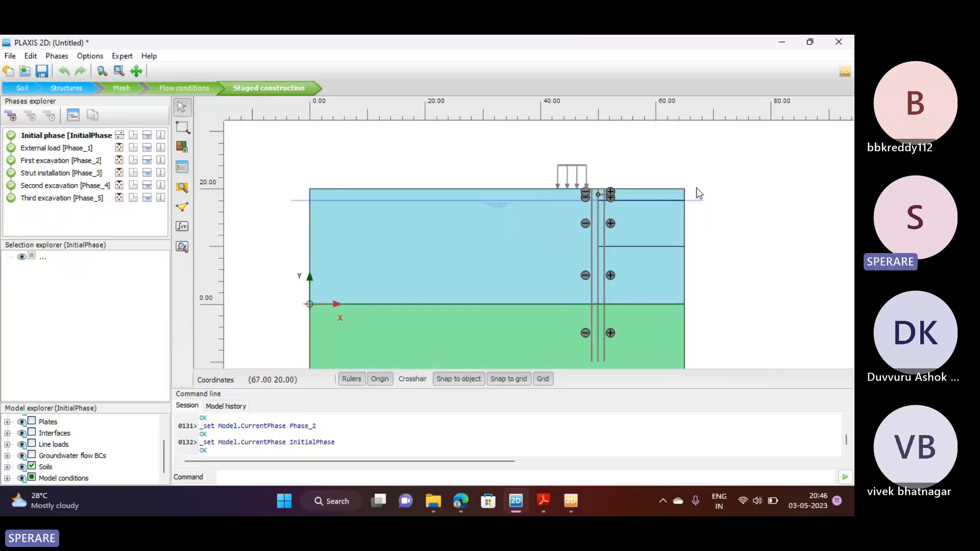
scroll(668, 234, "down", 1)
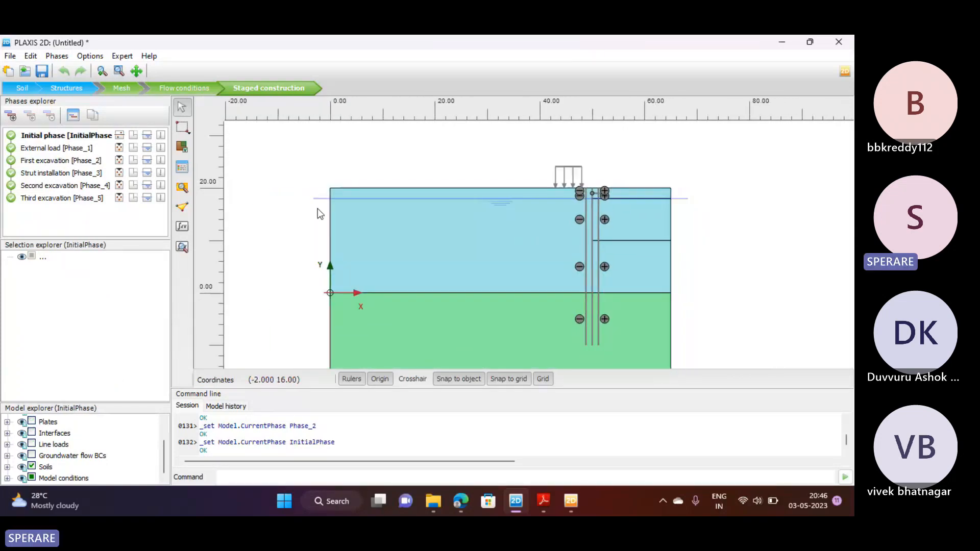
scroll(573, 177, "up", 5)
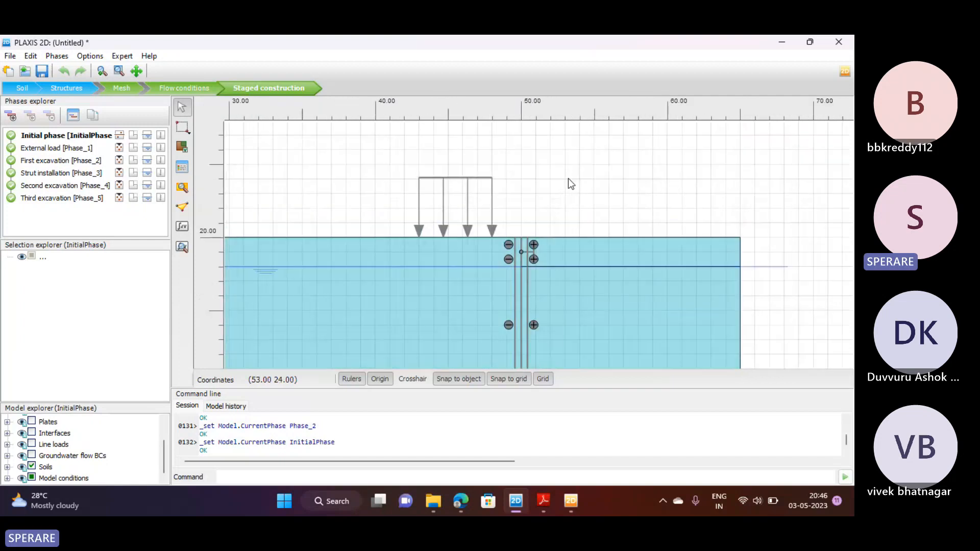
left_click(45, 149)
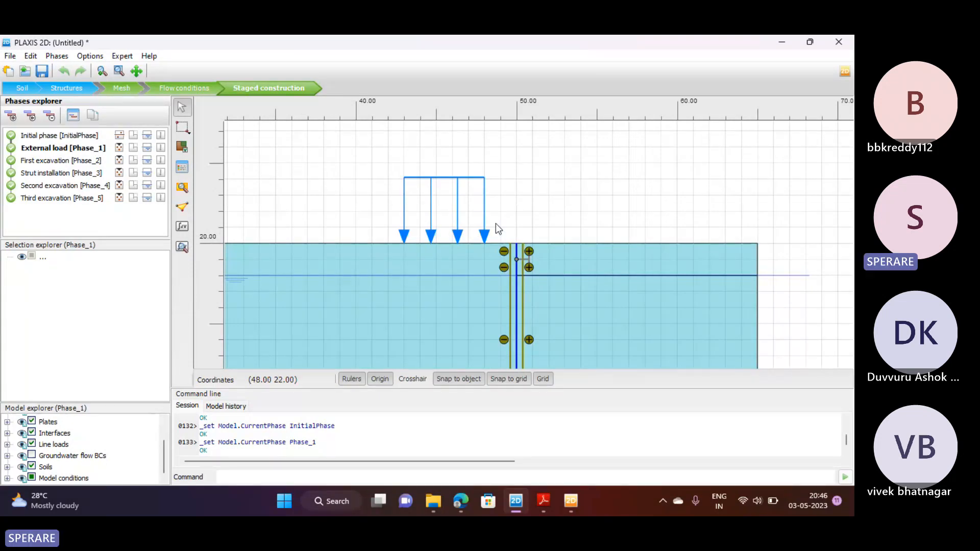
left_click(56, 163)
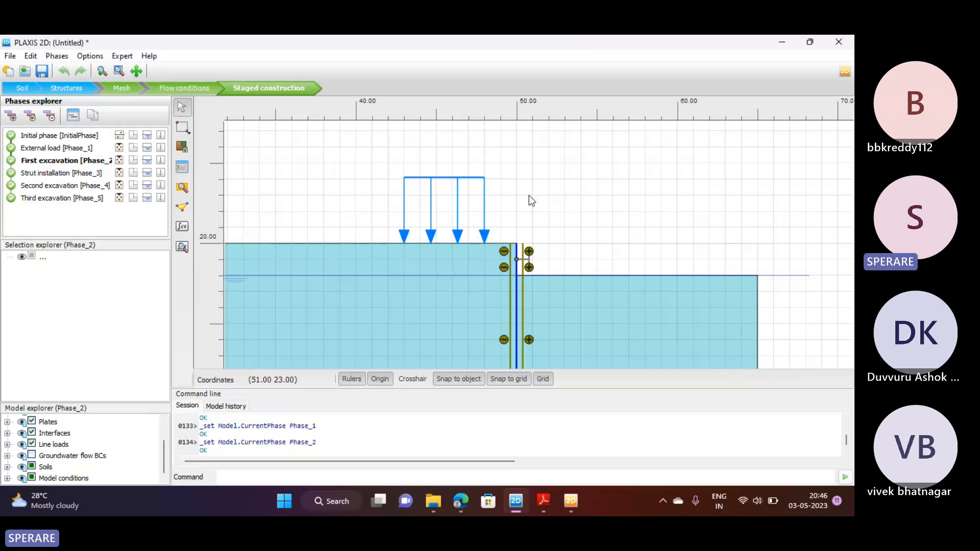
scroll(773, 249, "up", 2)
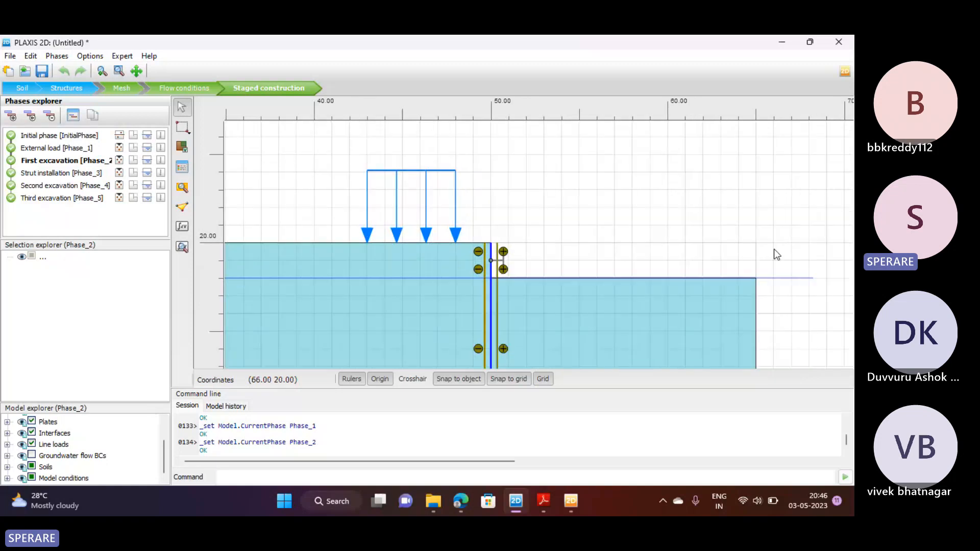
left_click(49, 173)
scroll(468, 266, "up", 2)
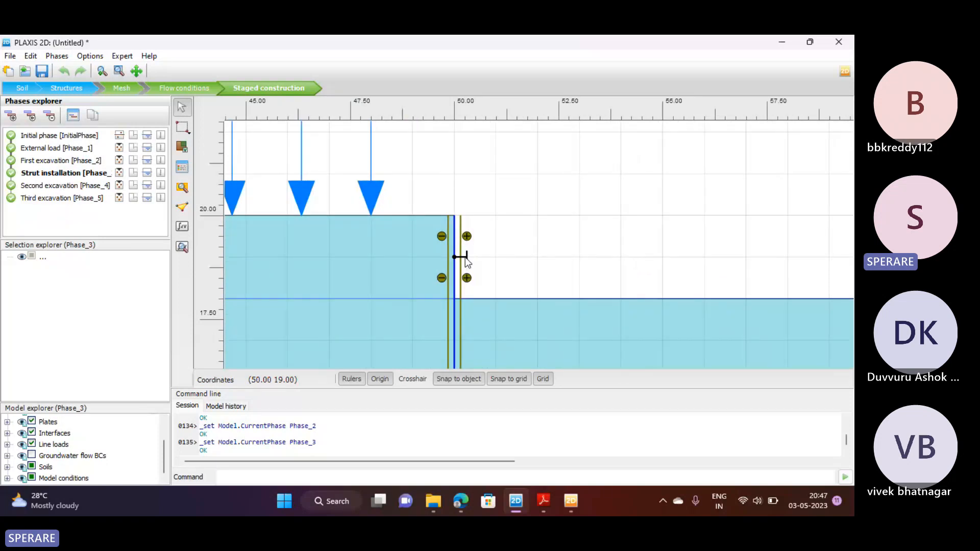
left_click(42, 188)
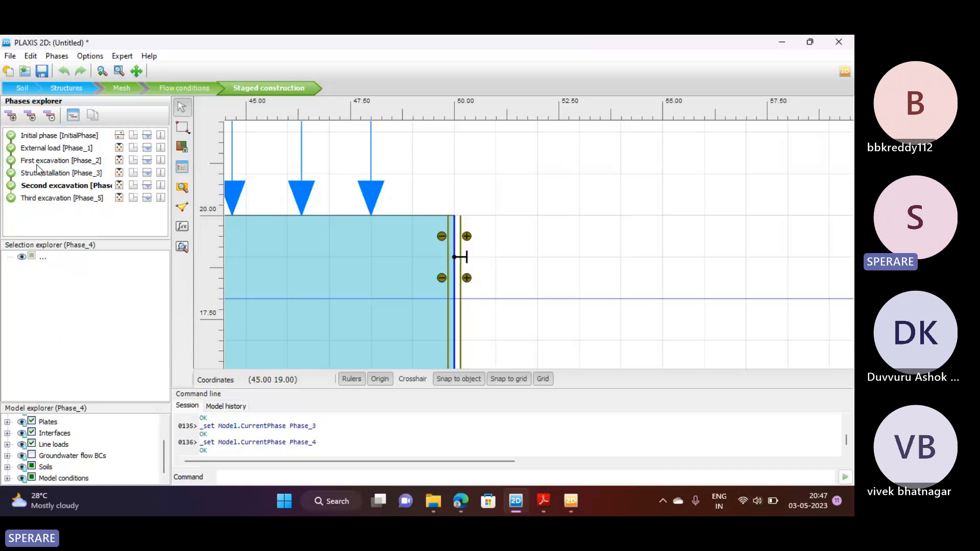
Deactivate and reactivate the plates in the External load phase
left_click(37, 148)
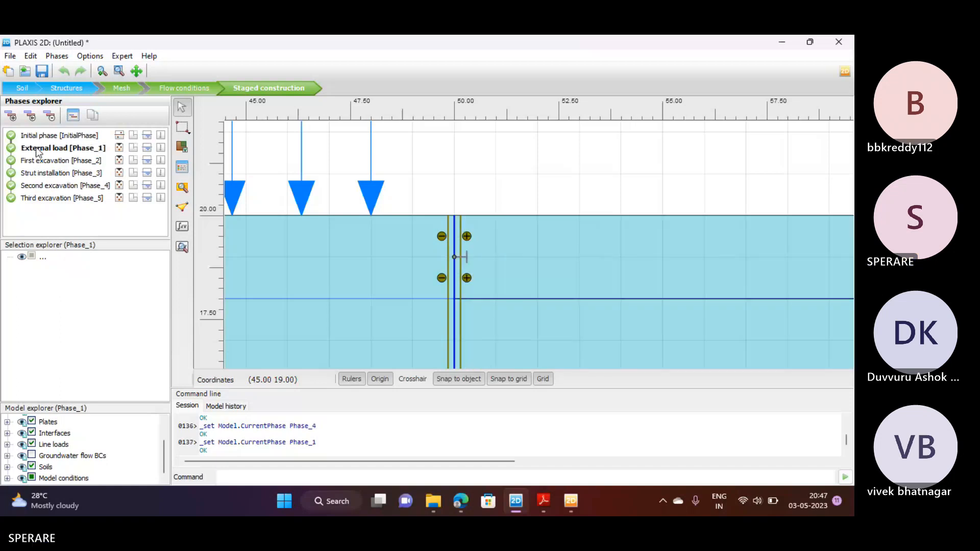
scroll(536, 228, "down", 5)
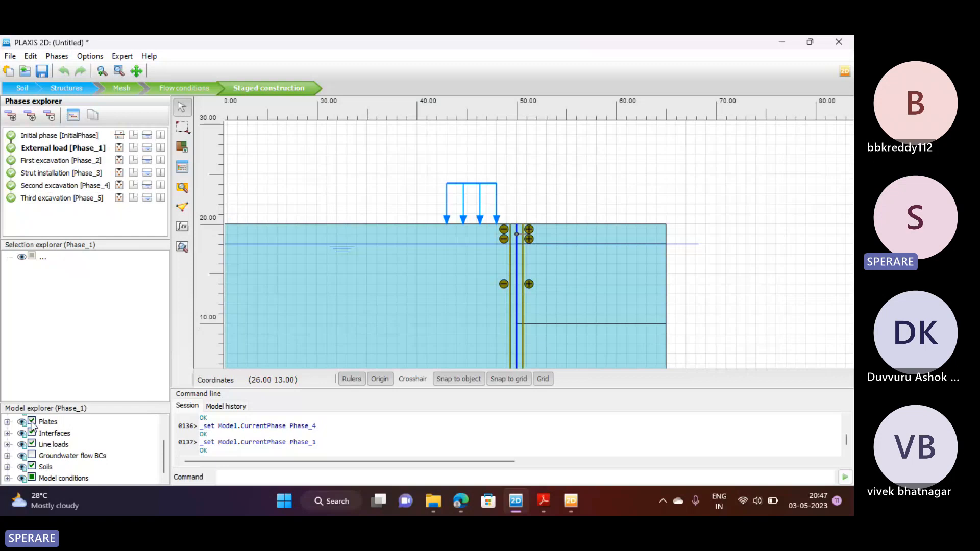
scroll(527, 246, "up", 3)
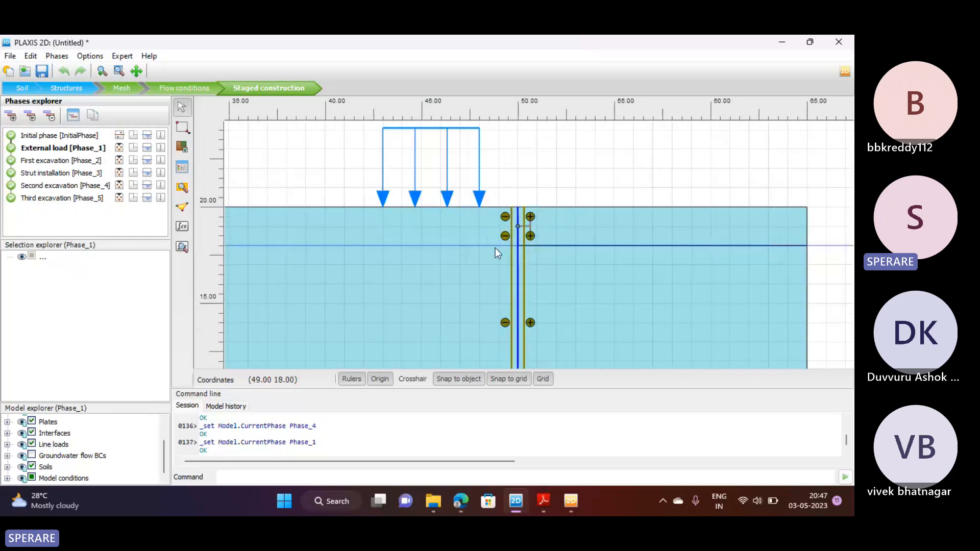
left_click(32, 421)
left_click(33, 422)
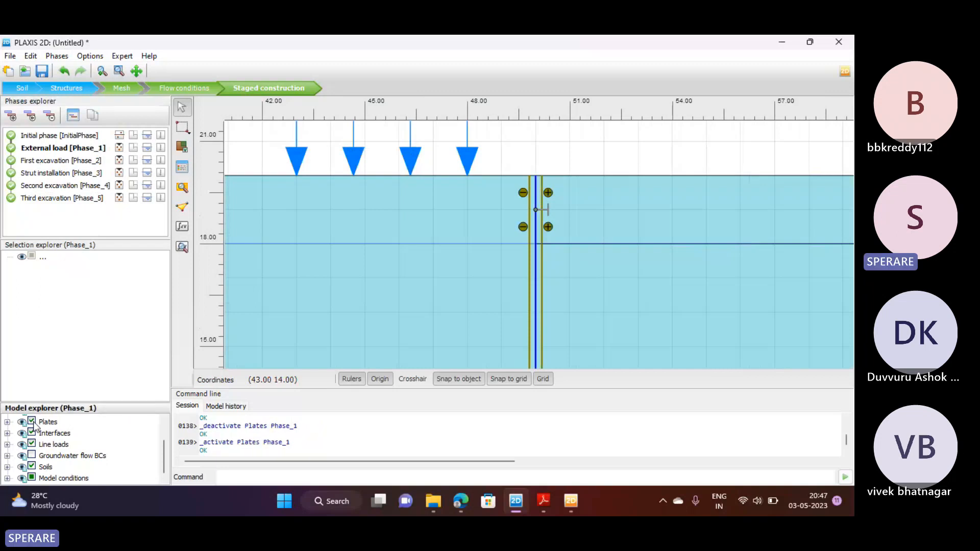
Examine the line load, wall and interfaces in the External load phase and compare them with the First excavation phase
scroll(465, 261, "down", 2)
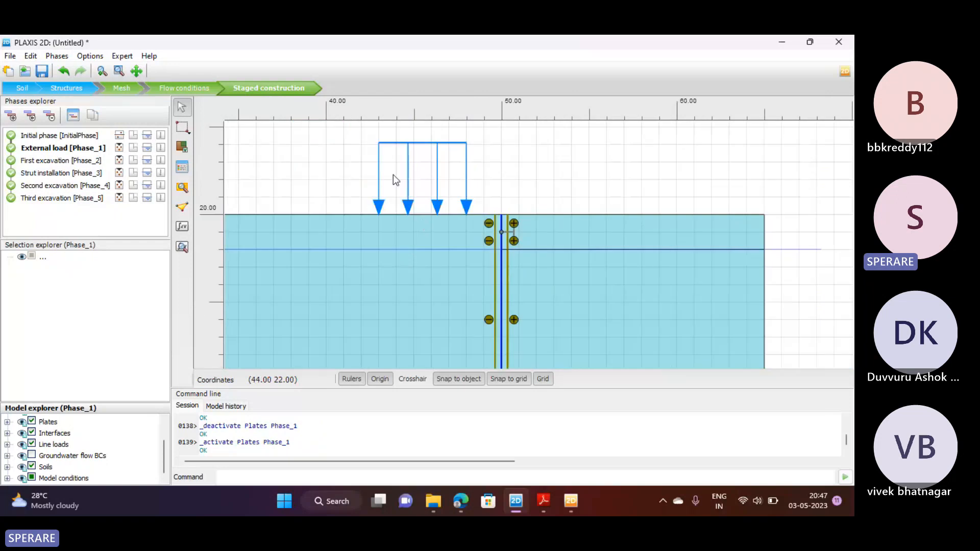
scroll(529, 210, "up", 1)
scroll(529, 210, "up", 2)
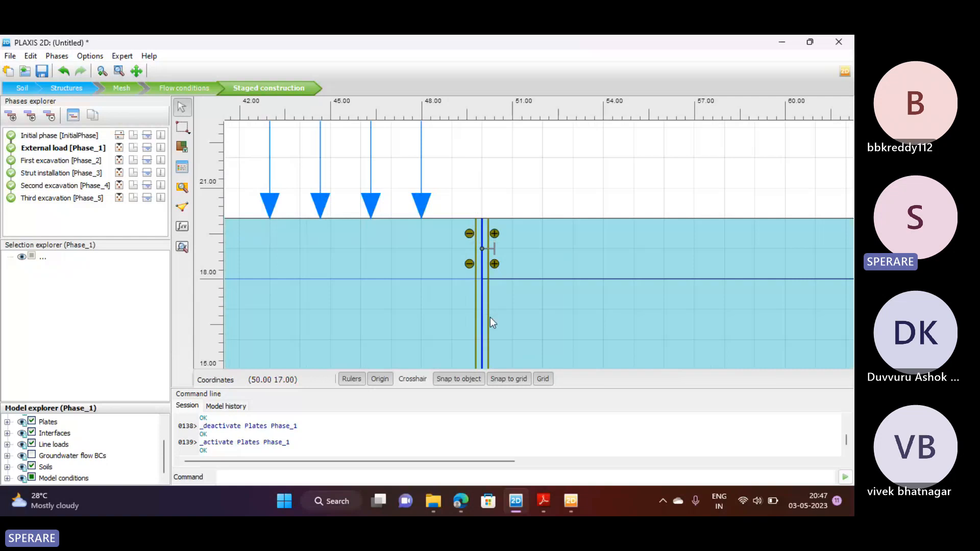
scroll(490, 317, "down", 3)
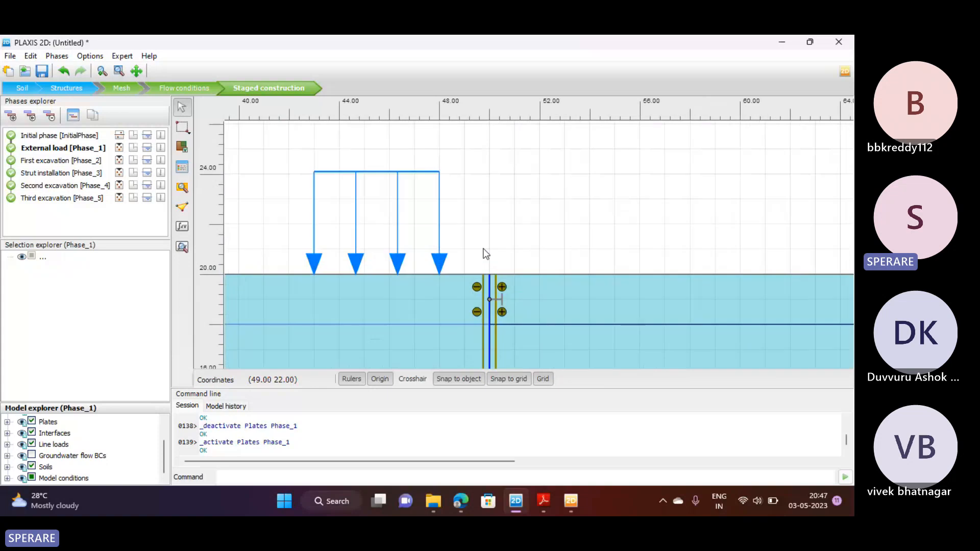
scroll(500, 299, "up", 4)
scroll(453, 167, "down", 5)
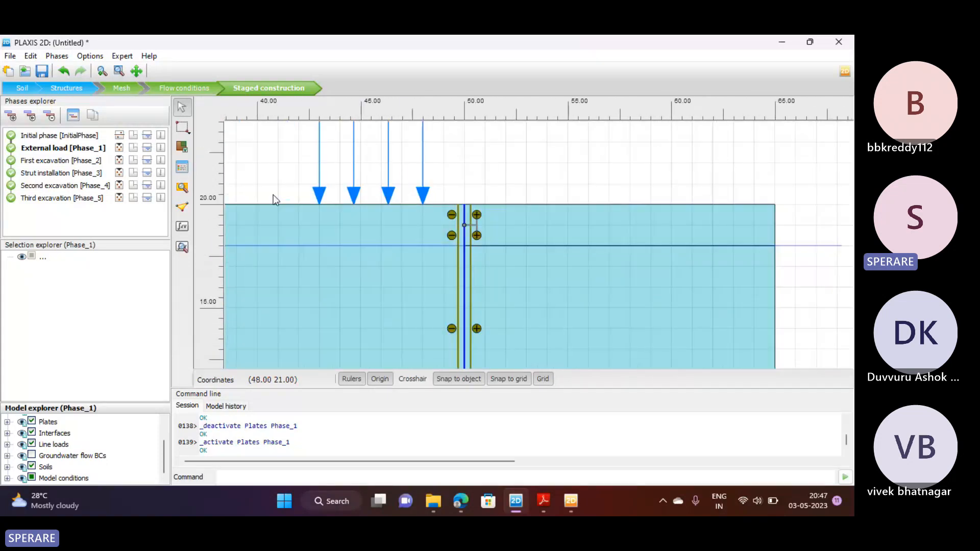
left_click(37, 162)
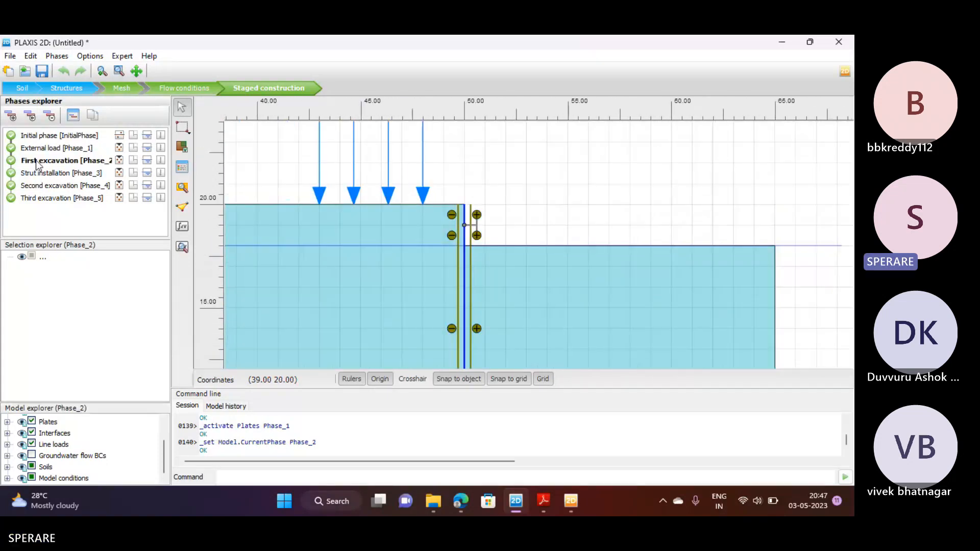
Review the Strut installation, Second excavation and Third excavation phases in turn, with the whole excavation pit in view
left_click(37, 175)
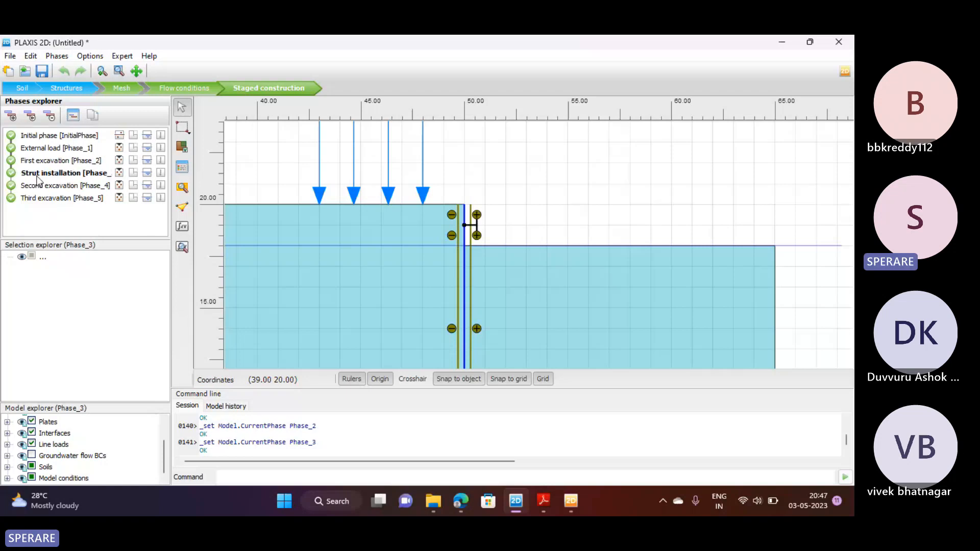
left_click(35, 187)
scroll(550, 185, "down", 3)
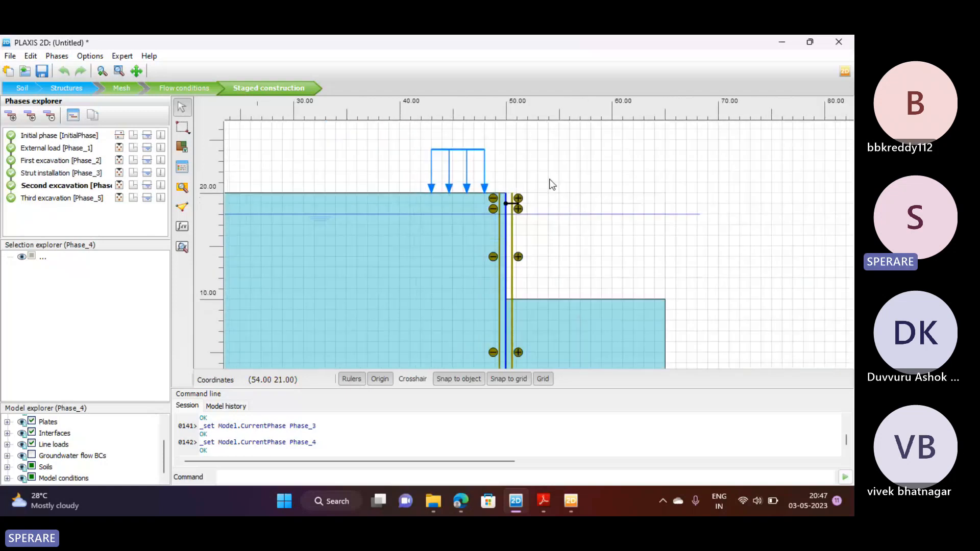
scroll(550, 185, "down", 2)
left_click(55, 199)
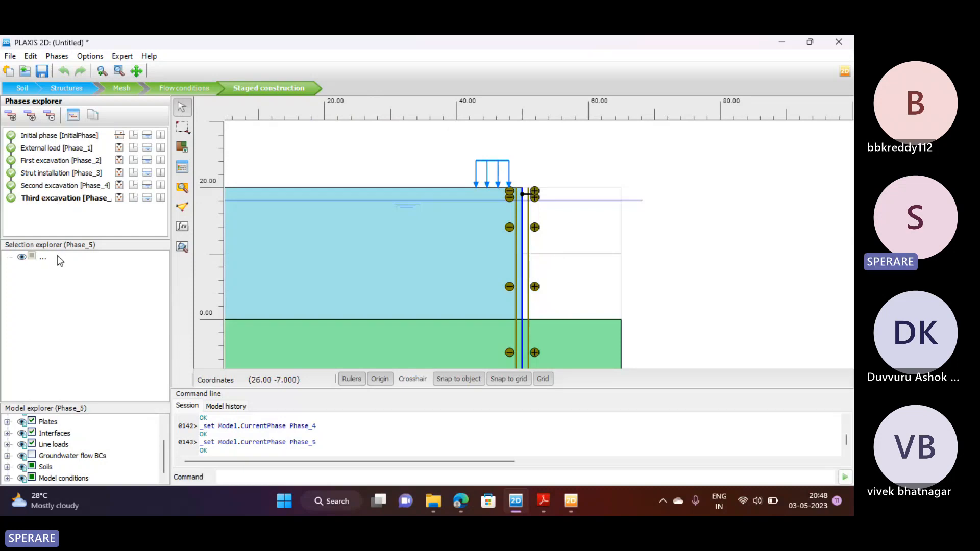
Enlarge the Model explorer and compare the active components in the Third excavation, External load and Initial phases
left_click_drag(88, 402, 76, 291)
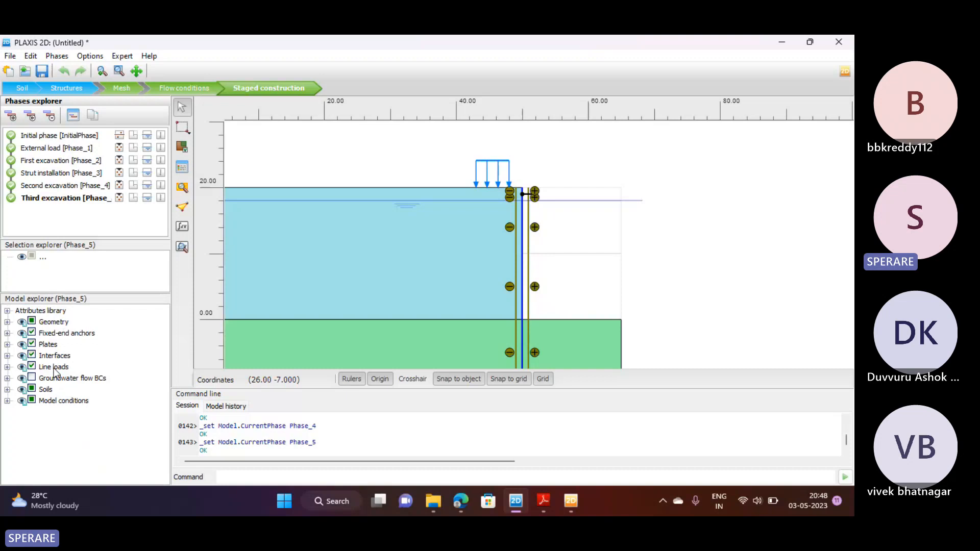
left_click(31, 148)
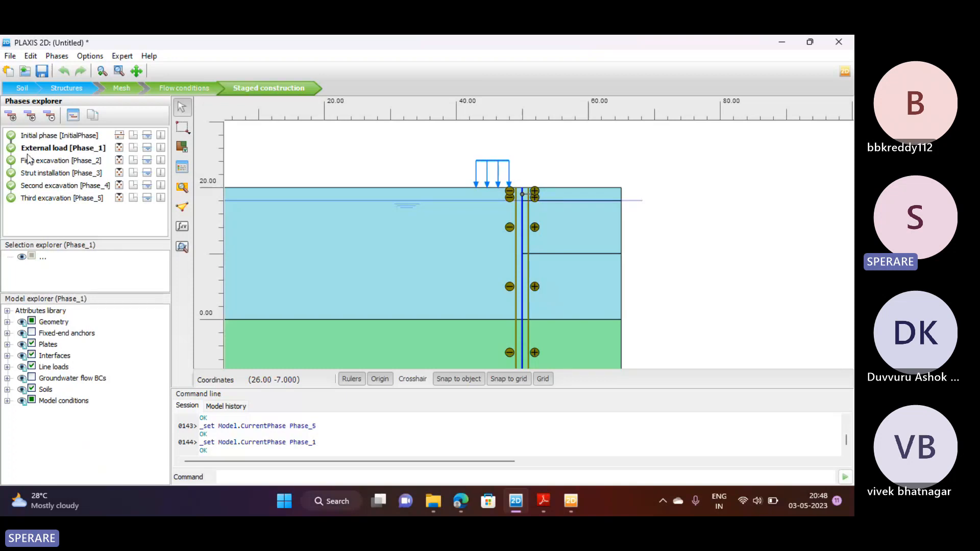
left_click(33, 135)
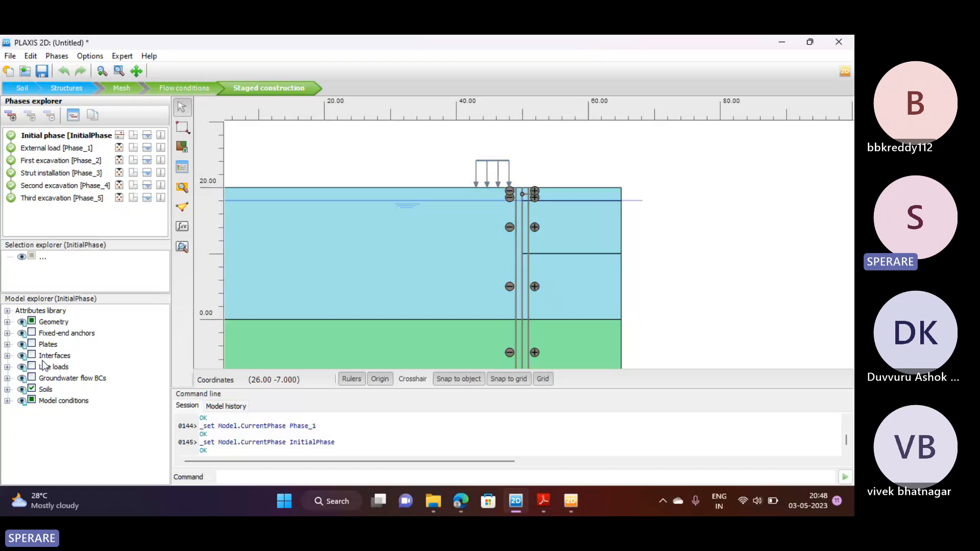
left_click(28, 148)
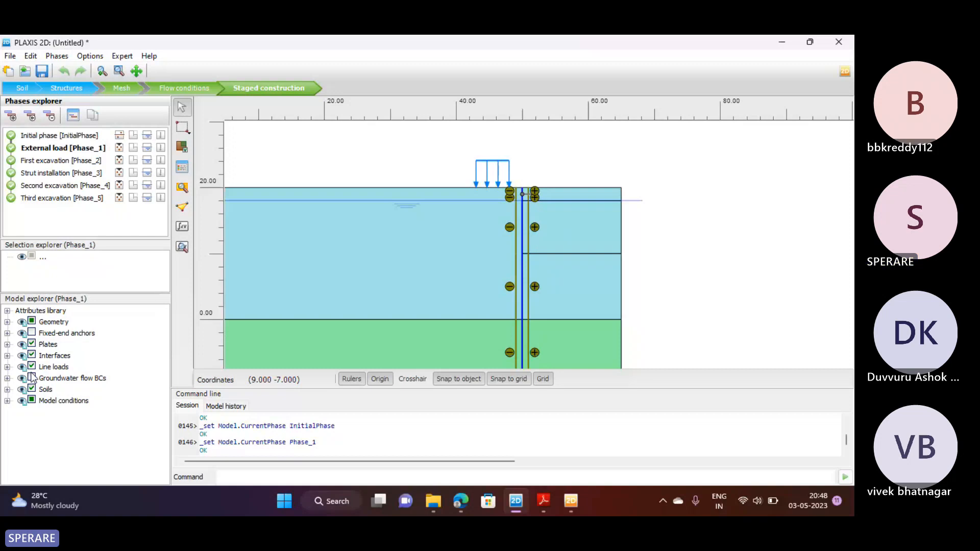
Switch to PLAXIS 2D Output, enlarge the deformed mesh plot by shrinking the command line area, and return to the PLAXIS 2D model
mouse_move(578, 504)
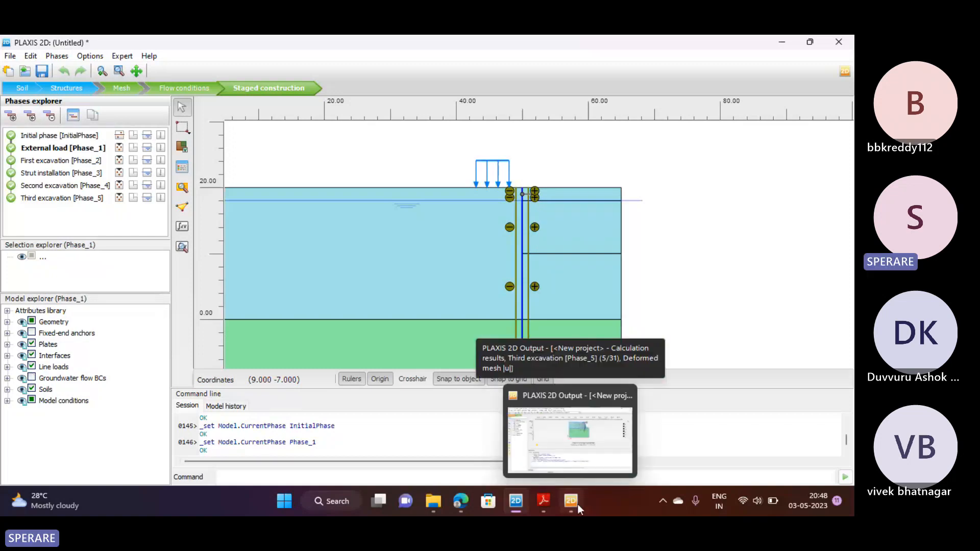
left_click(577, 504)
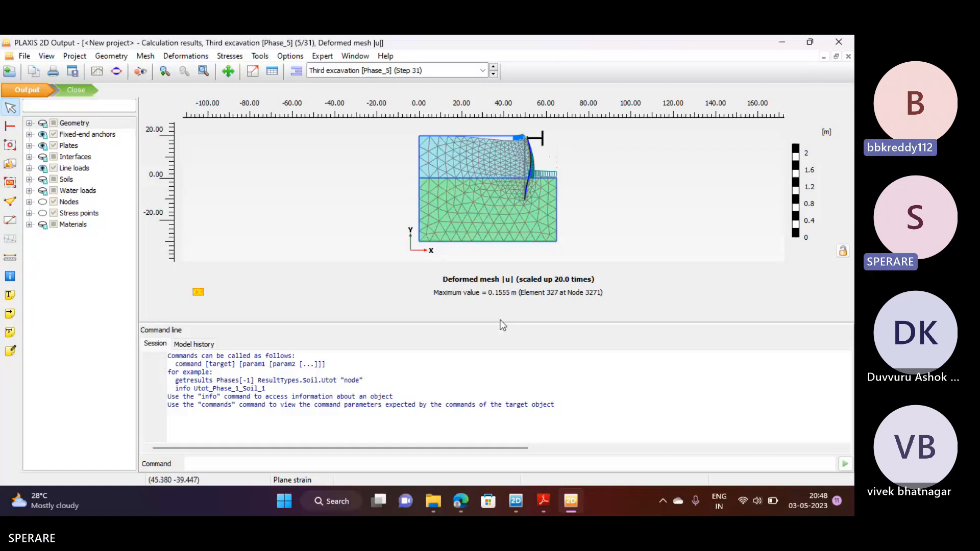
left_click_drag(501, 323, 496, 386)
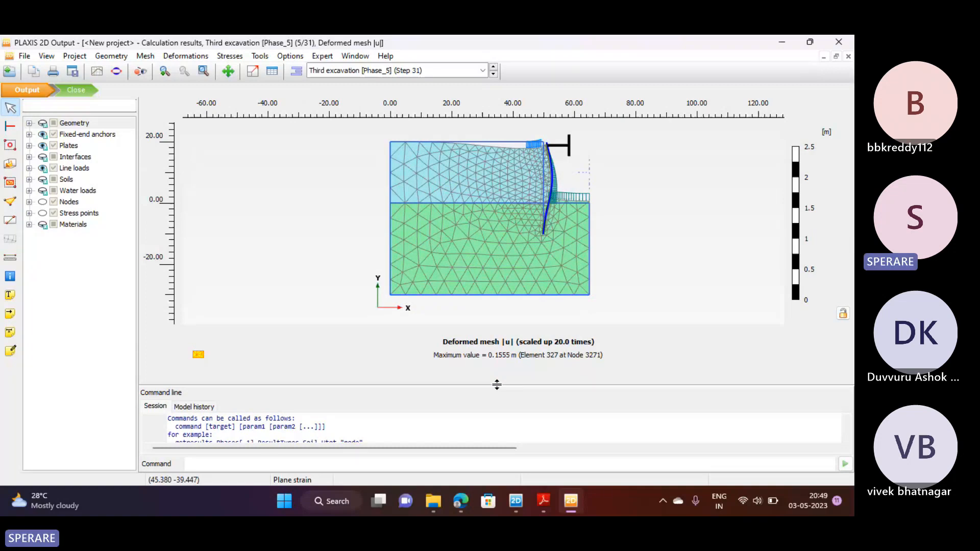
mouse_move(565, 507)
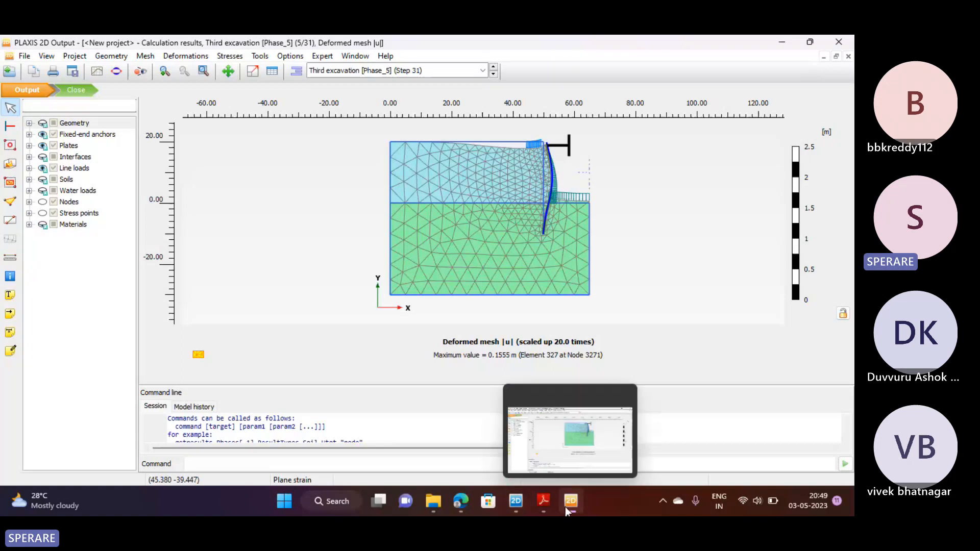
left_click(510, 507)
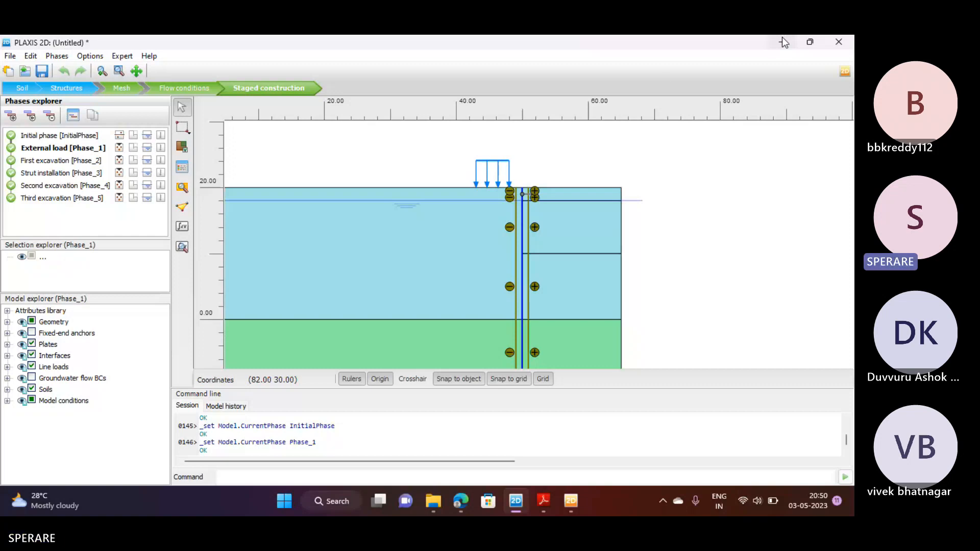
Examine the wall, strut point, line load and soil layers around the excavation in the External load phase
scroll(548, 226, "down", 3)
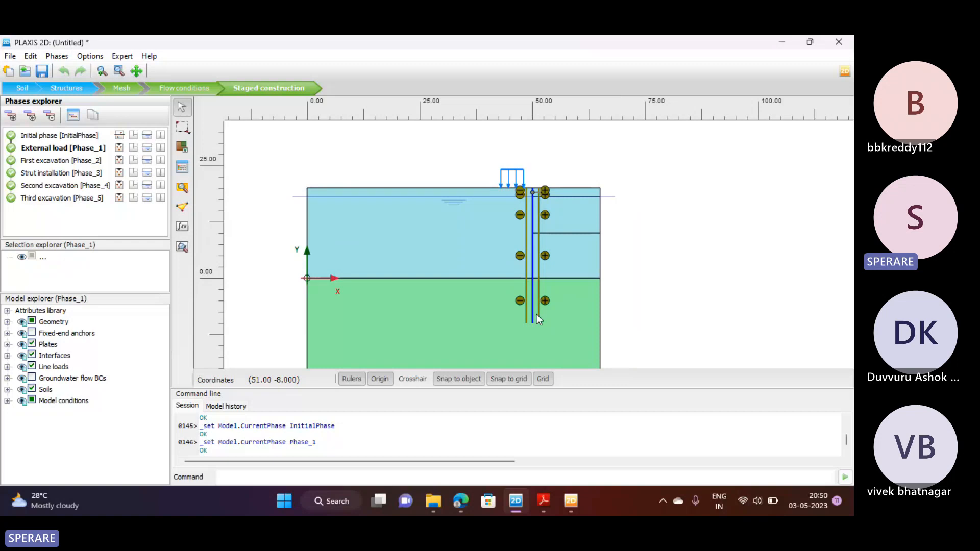
scroll(535, 200, "up", 1)
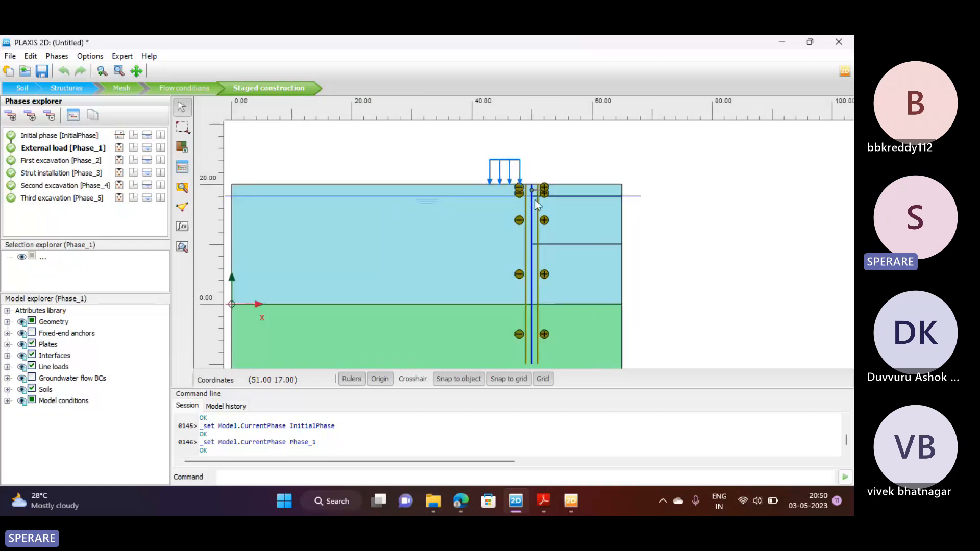
scroll(535, 201, "up", 1)
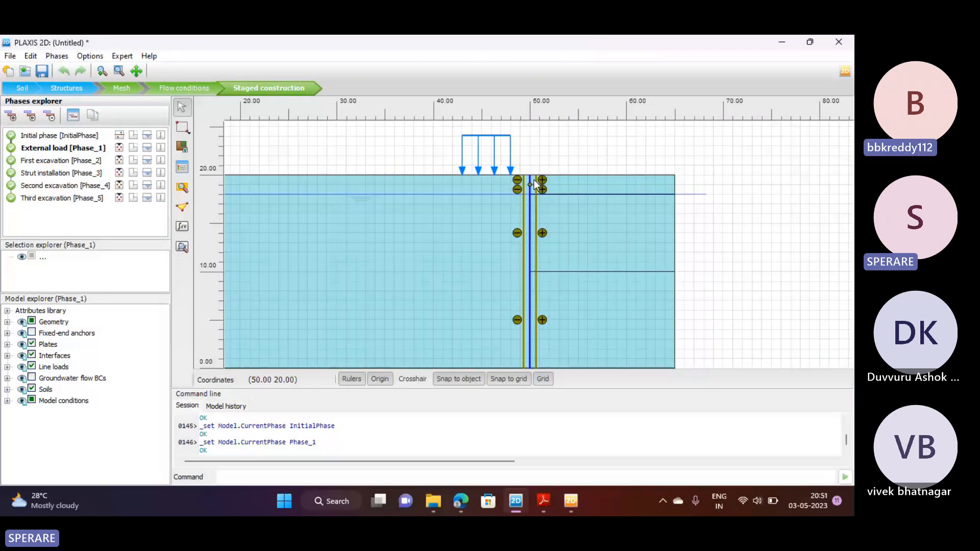
scroll(535, 184, "up", 2)
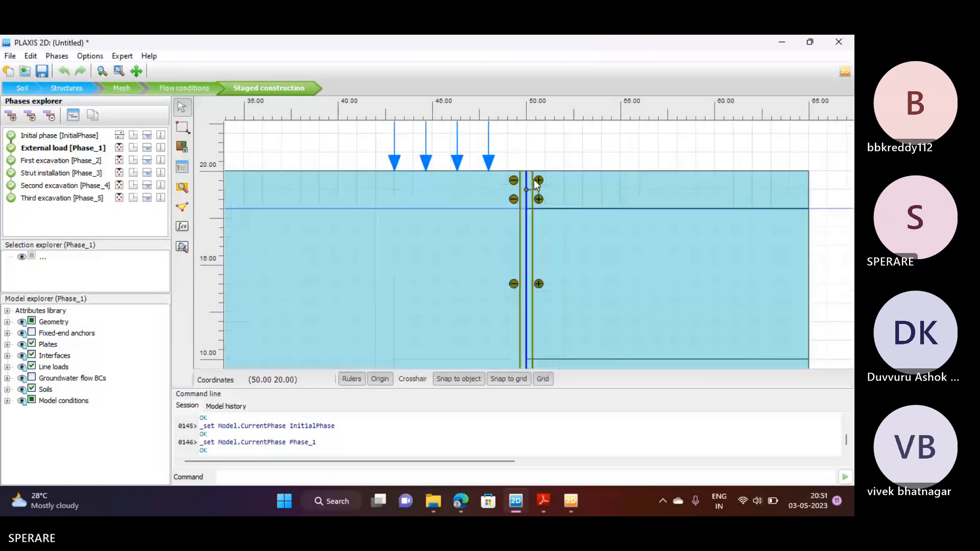
scroll(535, 185, "down", 1)
scroll(534, 183, "down", 3)
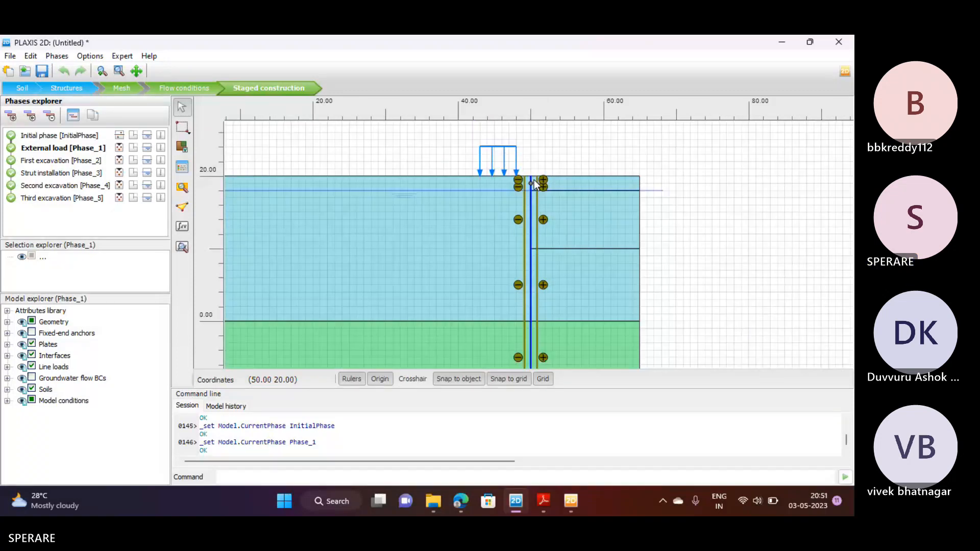
scroll(534, 182, "up", 4)
scroll(534, 181, "down", 1)
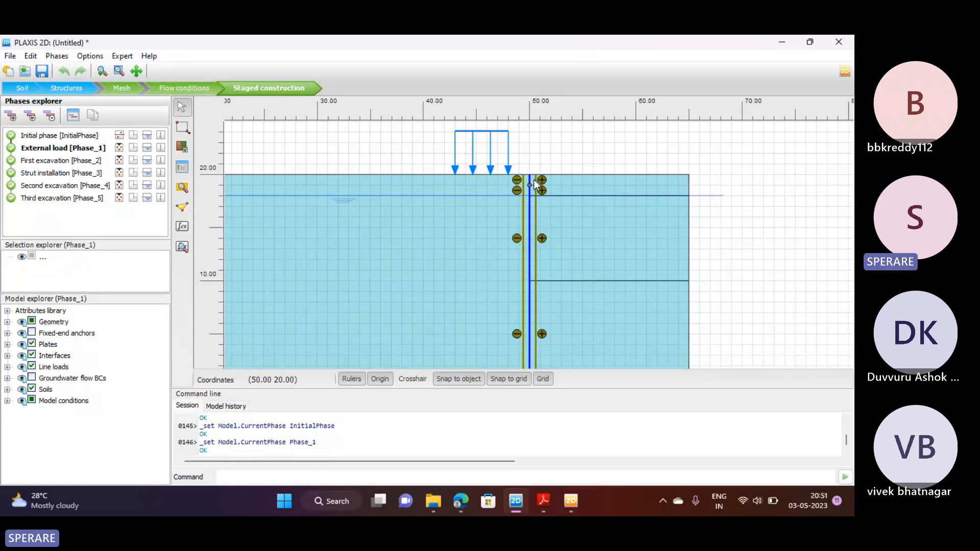
scroll(534, 179, "up", 1)
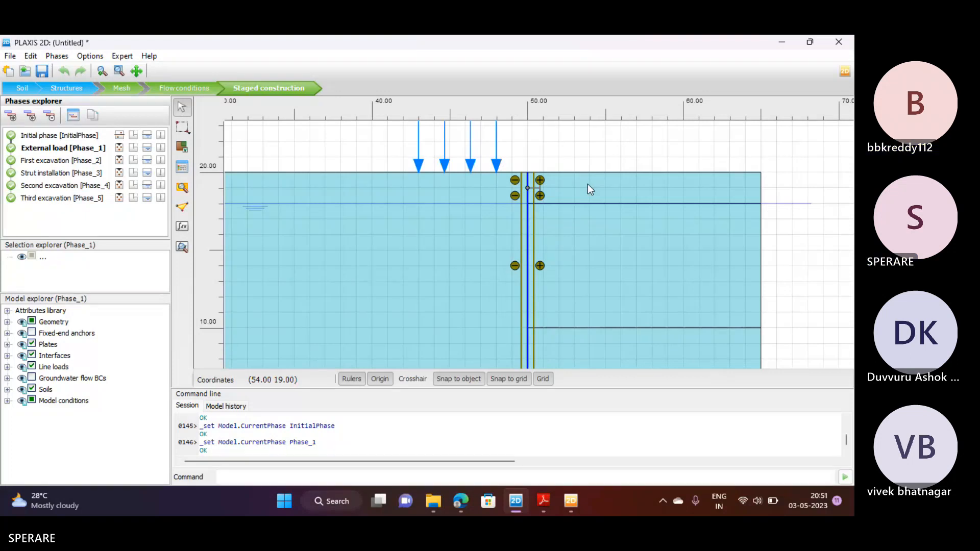
scroll(566, 168, "down", 1)
scroll(565, 167, "down", 2)
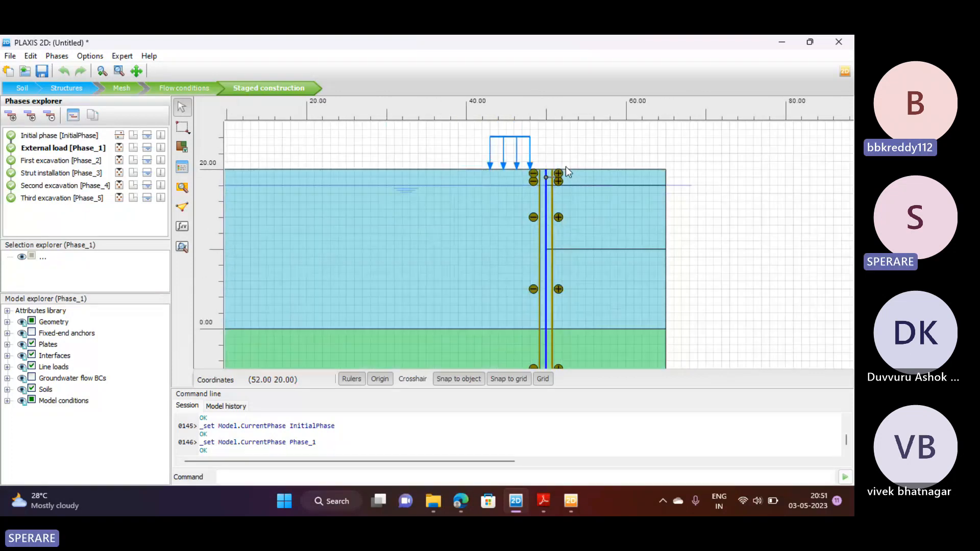
scroll(567, 171, "up", 1)
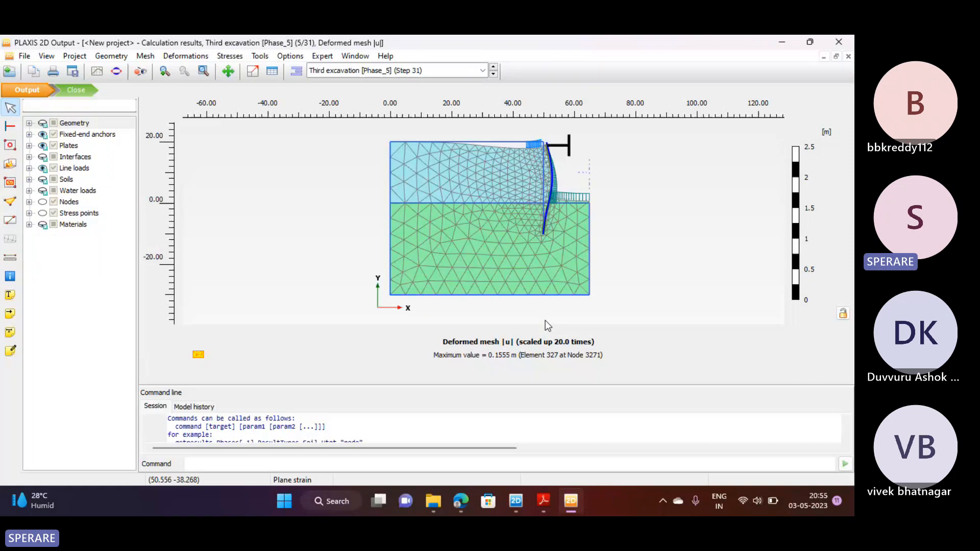
Display the total displacements |u| in PLAXIS 2D Output and view them for the Initial phase
left_click(405, 110)
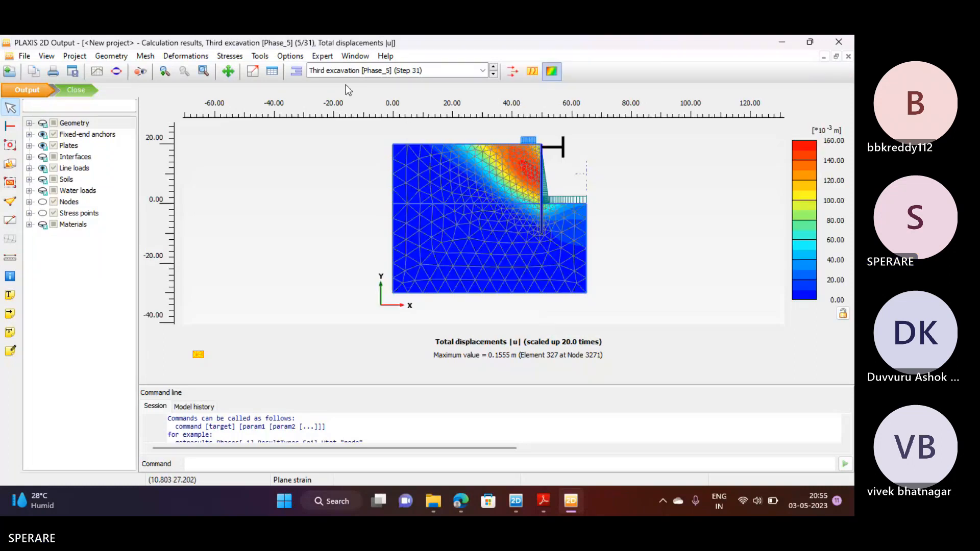
left_click(347, 71)
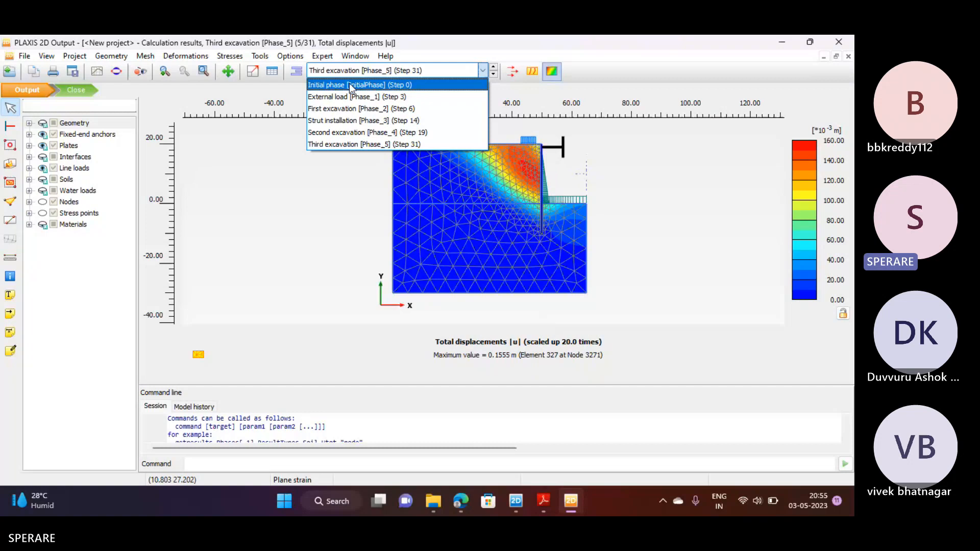
left_click(350, 85)
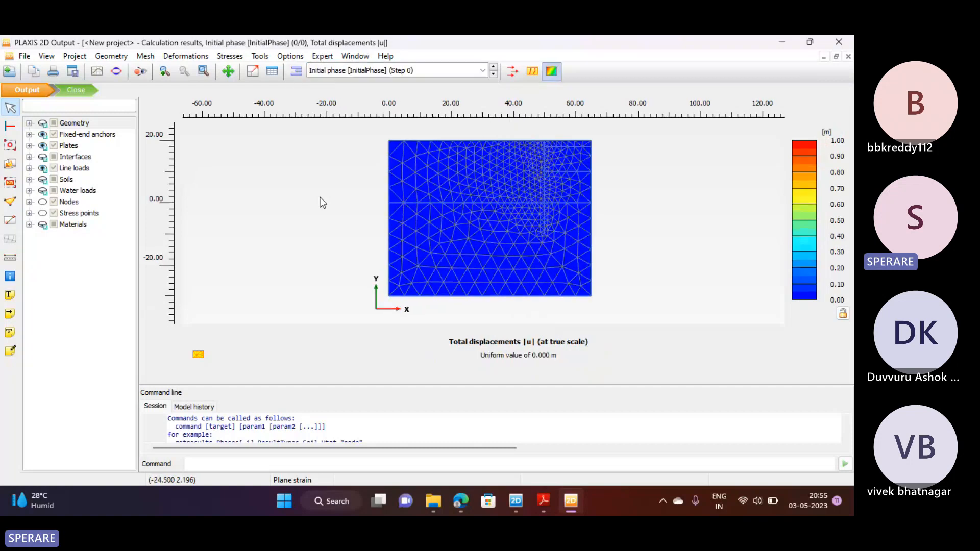
Show the External load phase's total displacements and examine the contours beneath the line load and along the wall
left_click(330, 71)
left_click(329, 95)
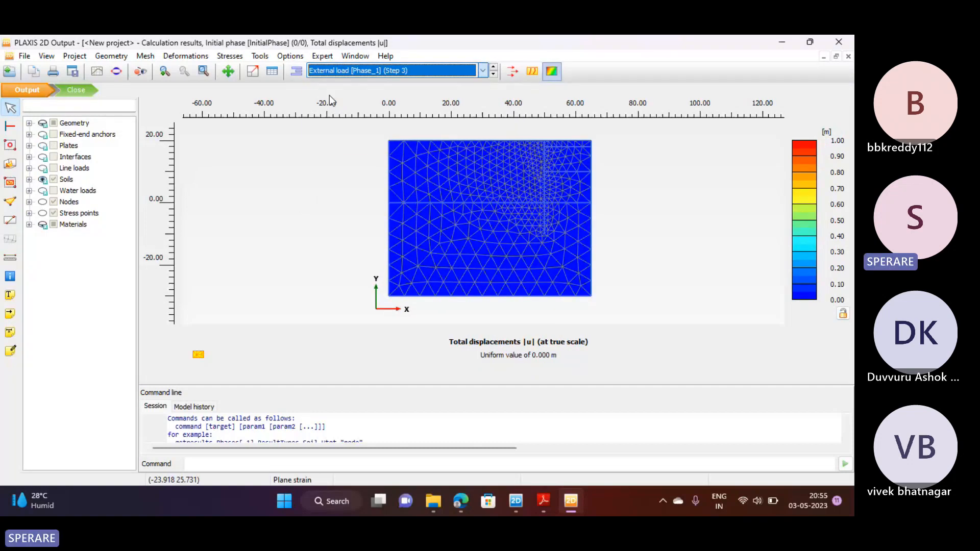
scroll(546, 136, "up", 3)
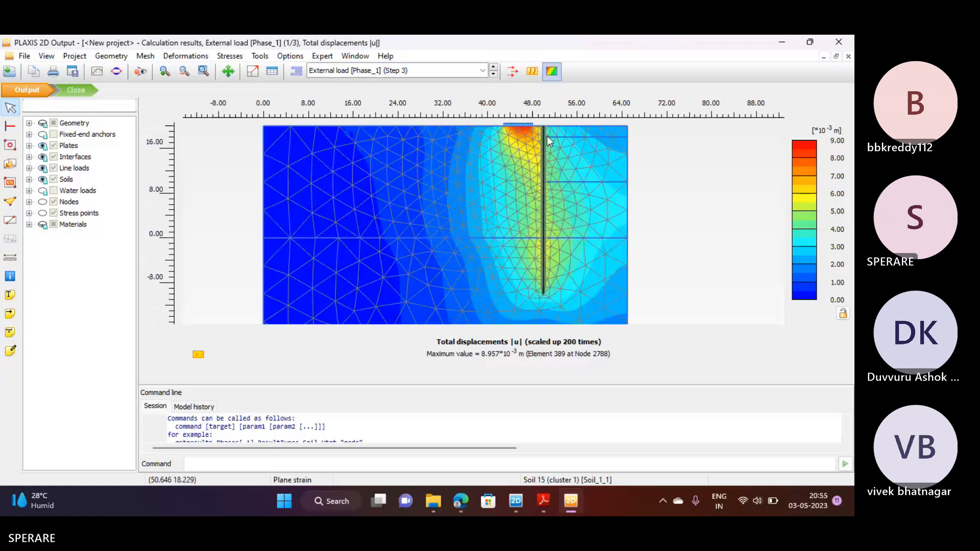
scroll(510, 243, "up", 1)
scroll(525, 166, "down", 1)
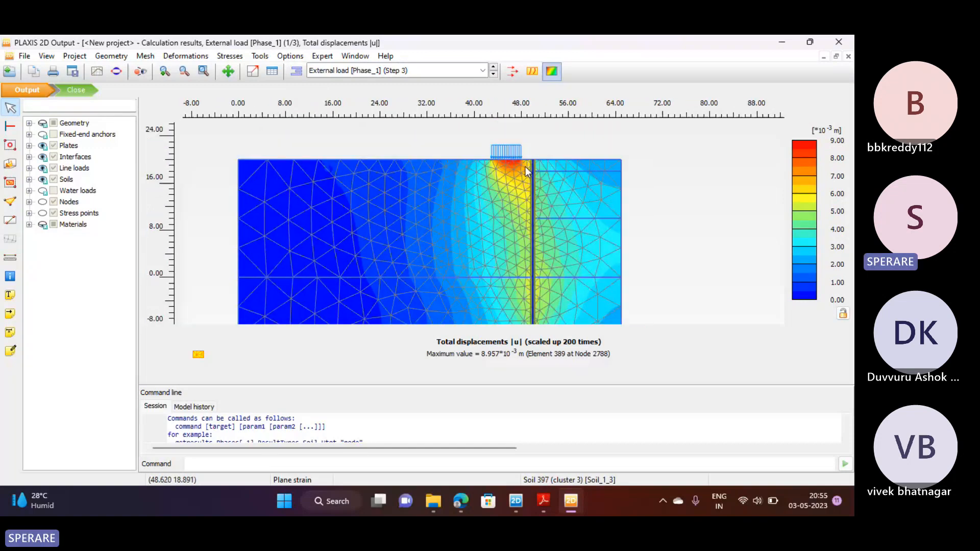
scroll(525, 166, "up", 5)
scroll(510, 139, "down", 4)
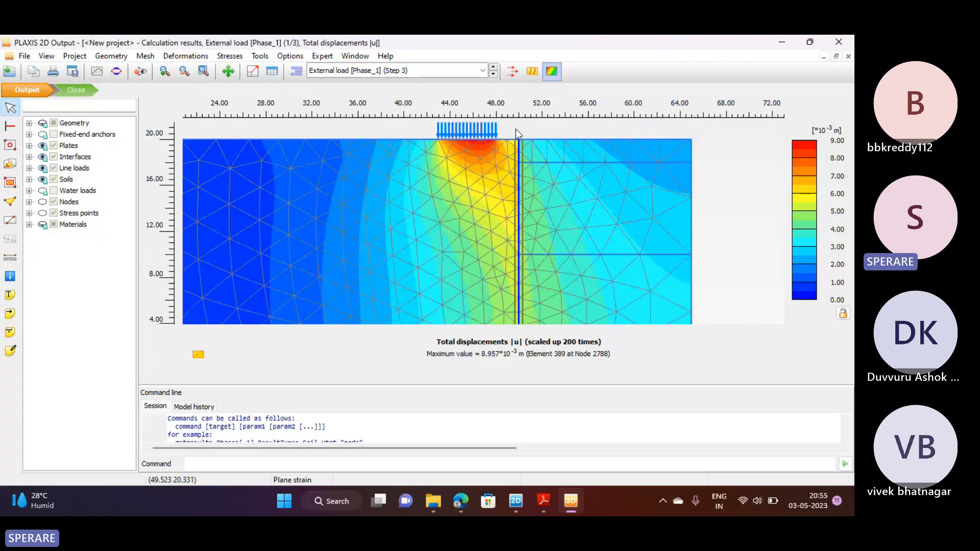
scroll(513, 280, "down", 1)
scroll(513, 280, "down", 3)
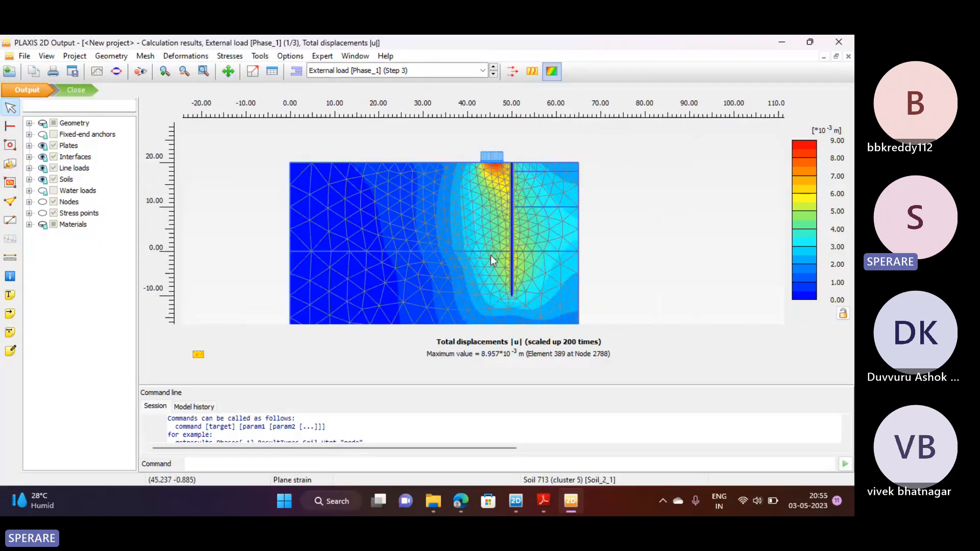
View the total displacements of the First excavation phase, followed by those of the Strut installation phase
left_click(381, 71)
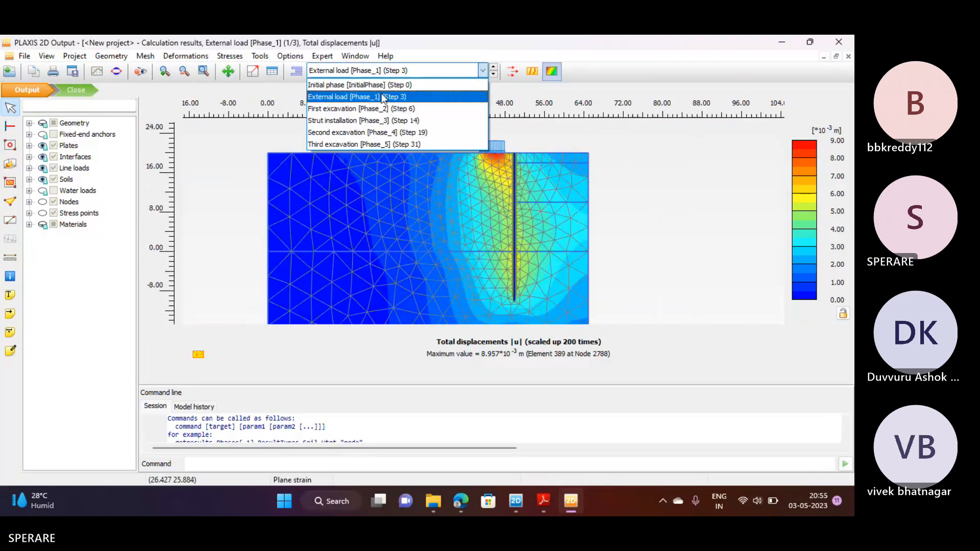
left_click(378, 104)
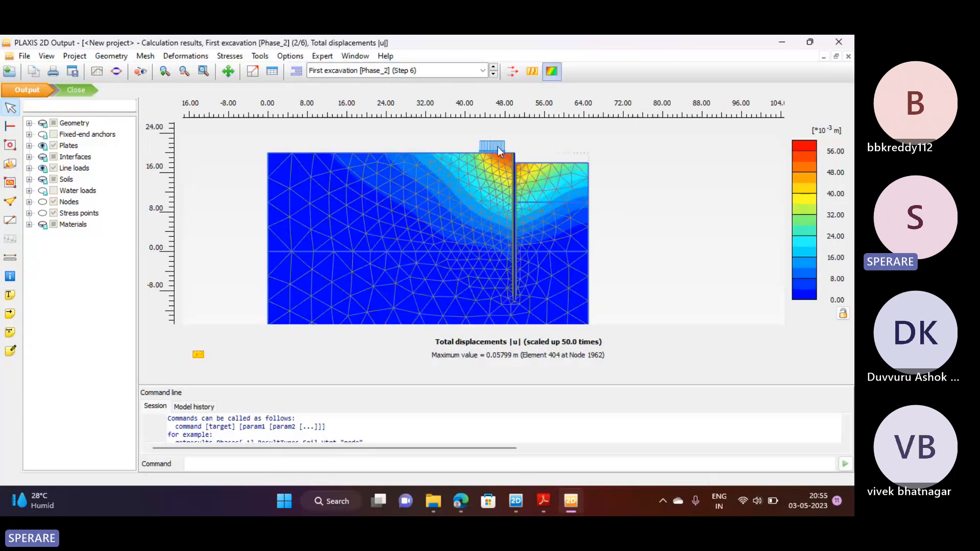
left_click(354, 70)
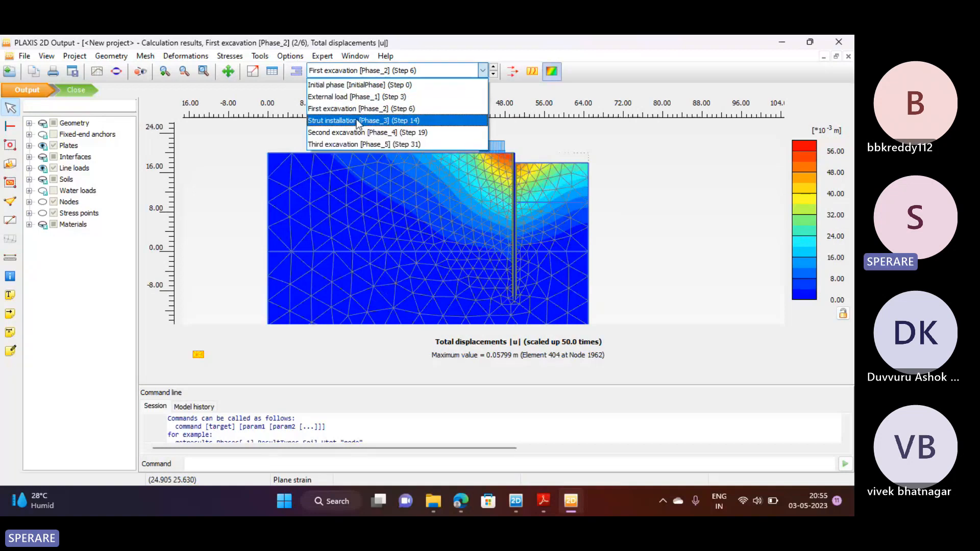
left_click(356, 119)
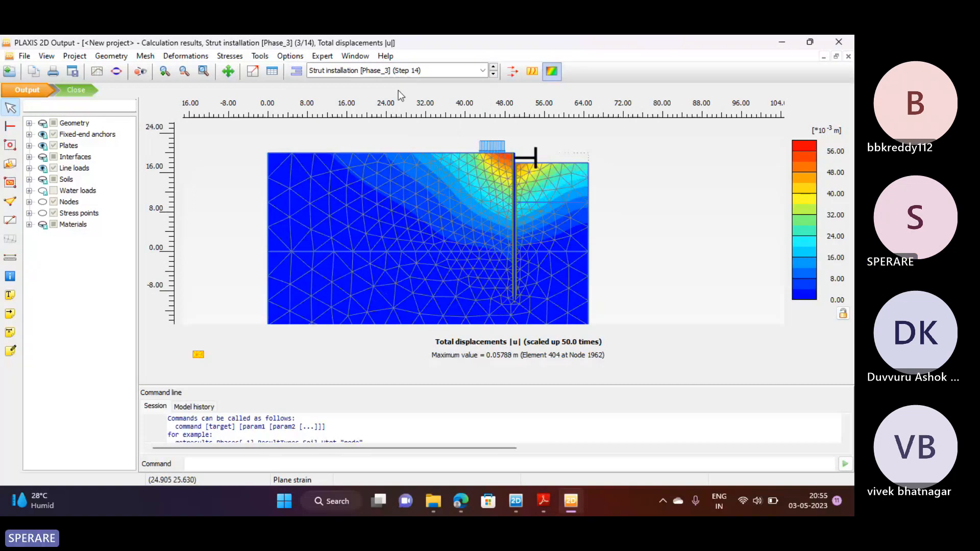
Go back to the First excavation results and compare their maximum displacement with that of the Strut installation phase
left_click(378, 74)
left_click(376, 106)
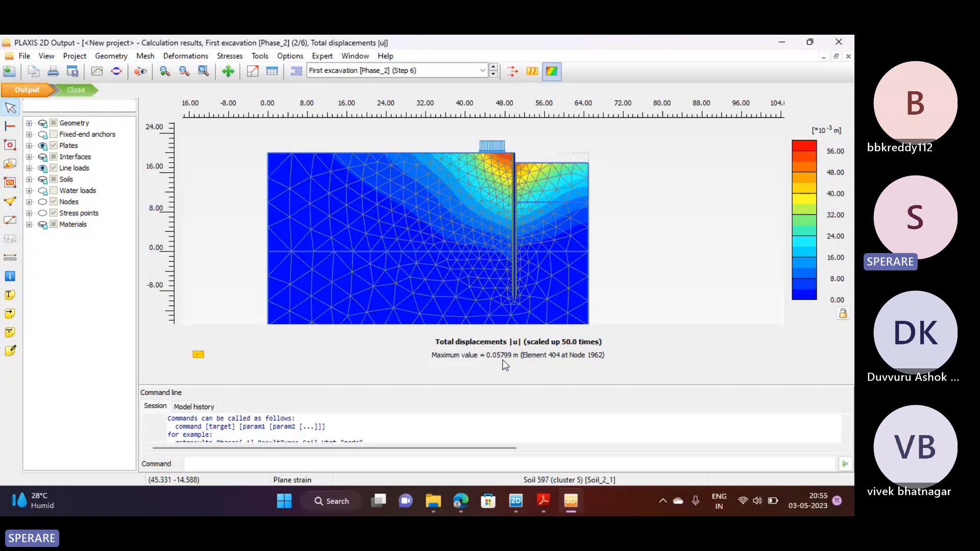
left_click(329, 67)
left_click(333, 122)
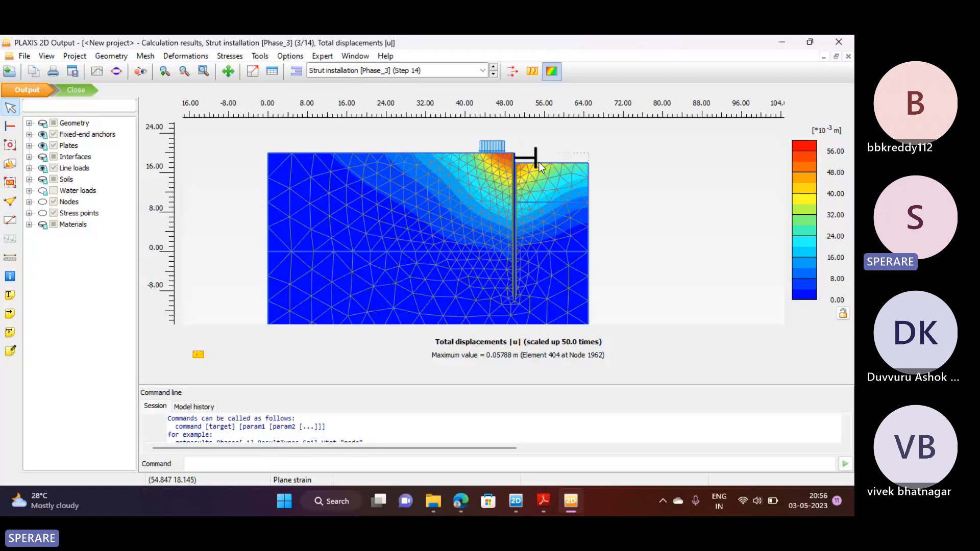
Show the Second excavation phase's total displacements and examine the contours around the strut, wall and excavation floor
left_click(379, 70)
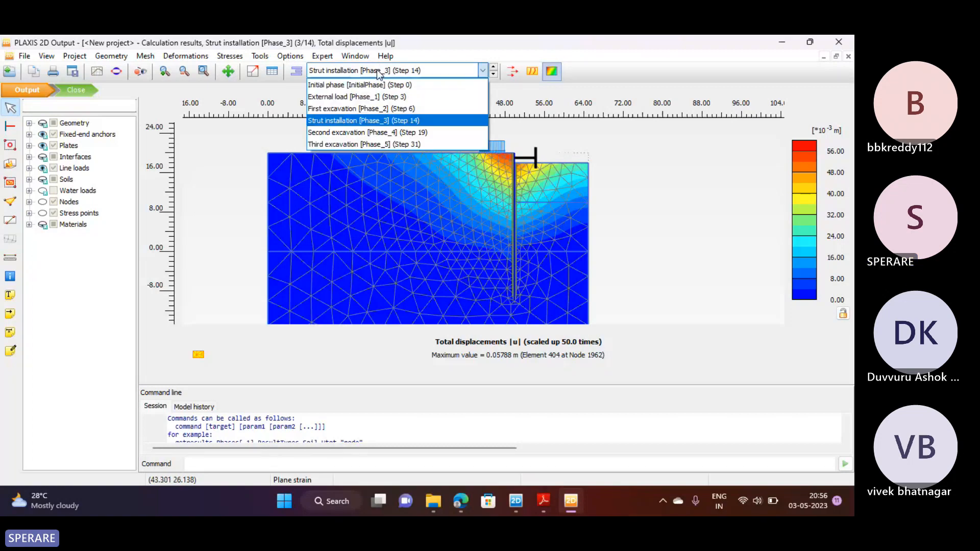
left_click(376, 133)
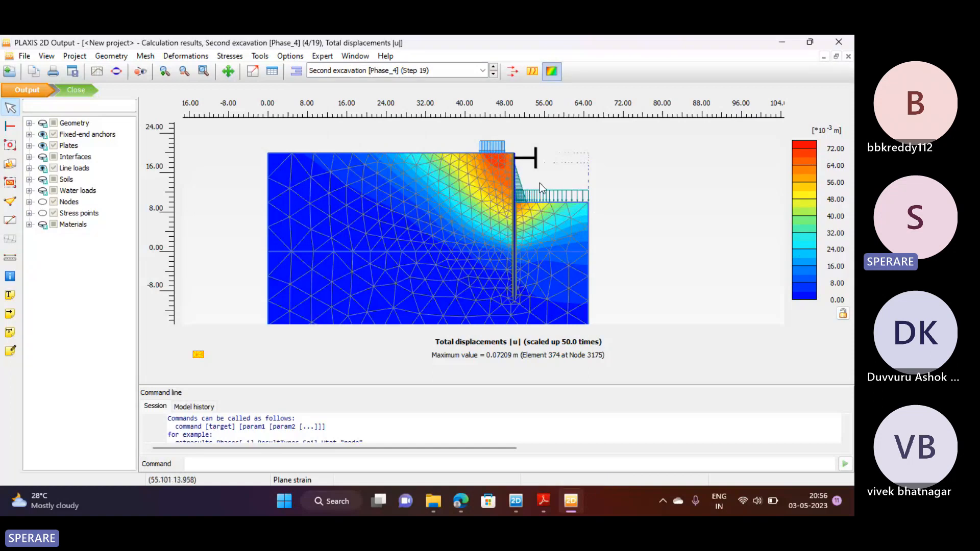
scroll(540, 182, "up", 3)
scroll(590, 177, "down", 2)
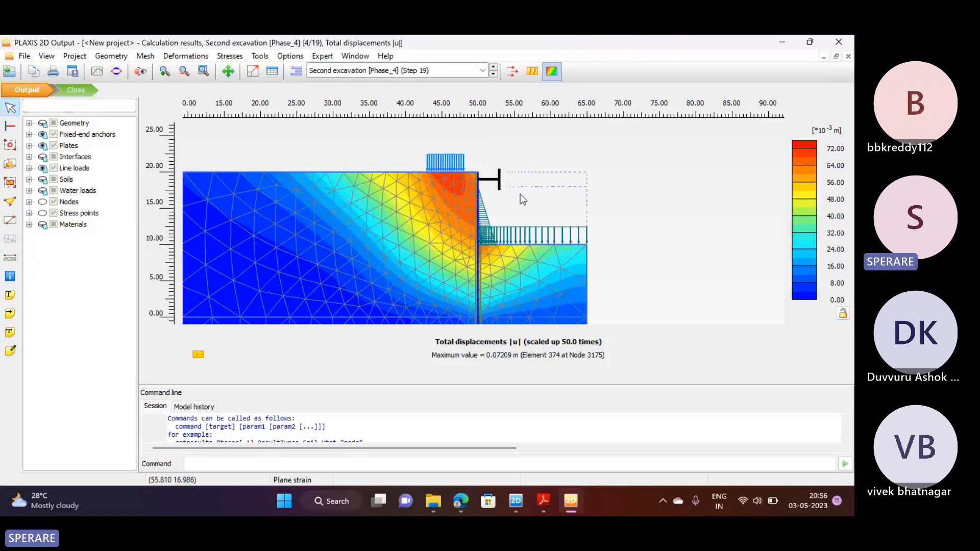
scroll(519, 194, "up", 2)
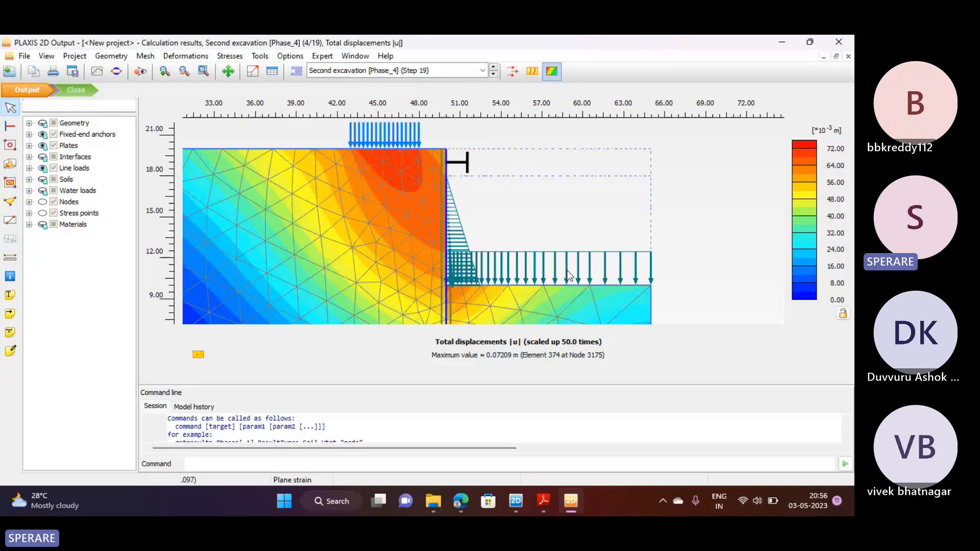
Review the First excavation displacements again and compare them with the Second excavation's contours and water loads on the excavated side
left_click(343, 70)
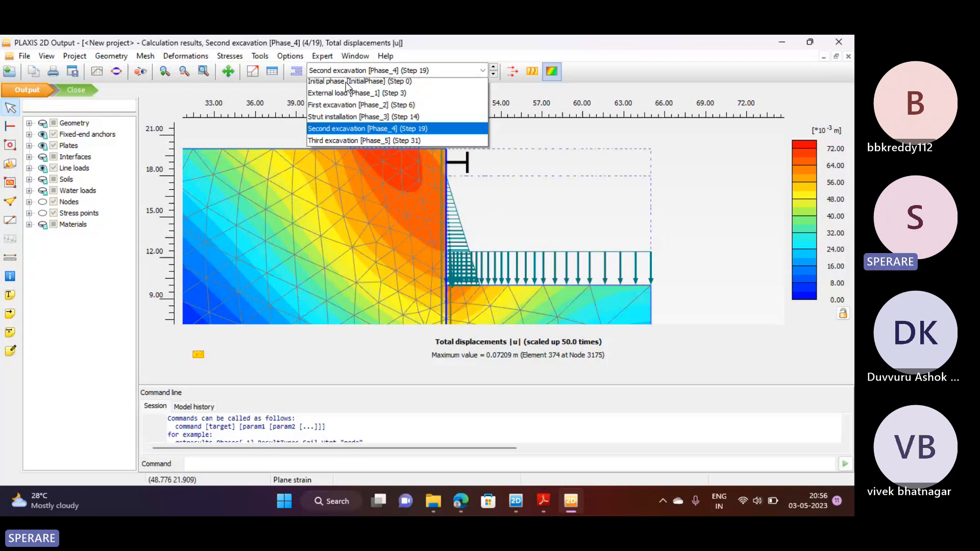
left_click(347, 104)
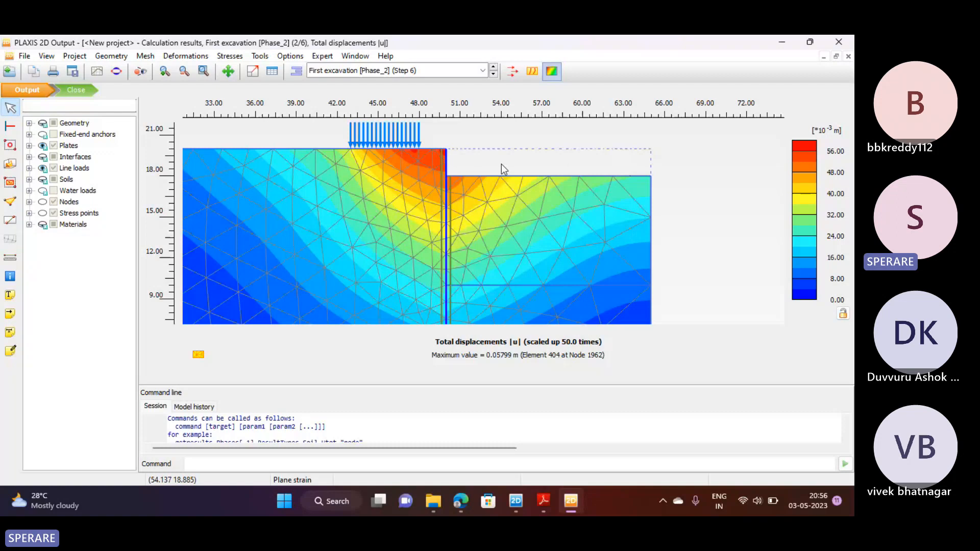
left_click(352, 71)
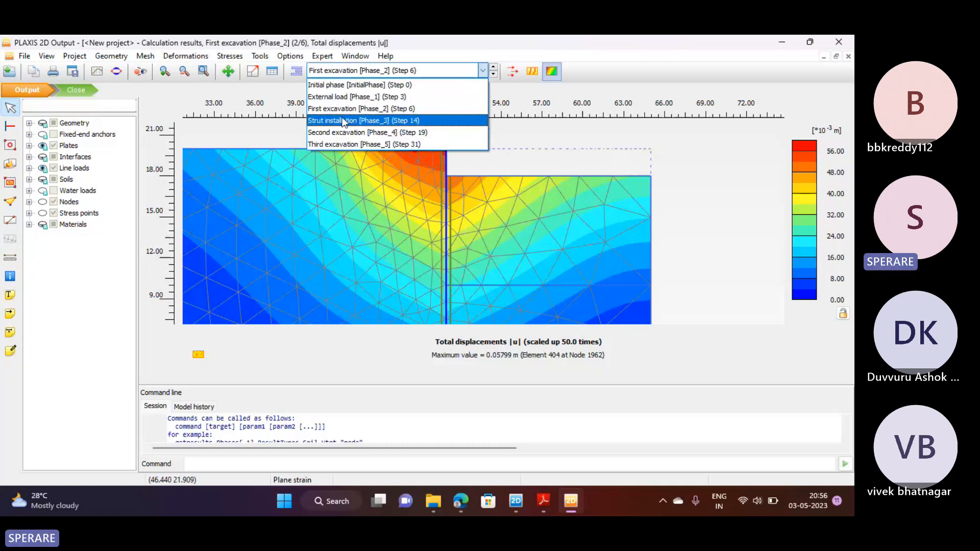
left_click(352, 132)
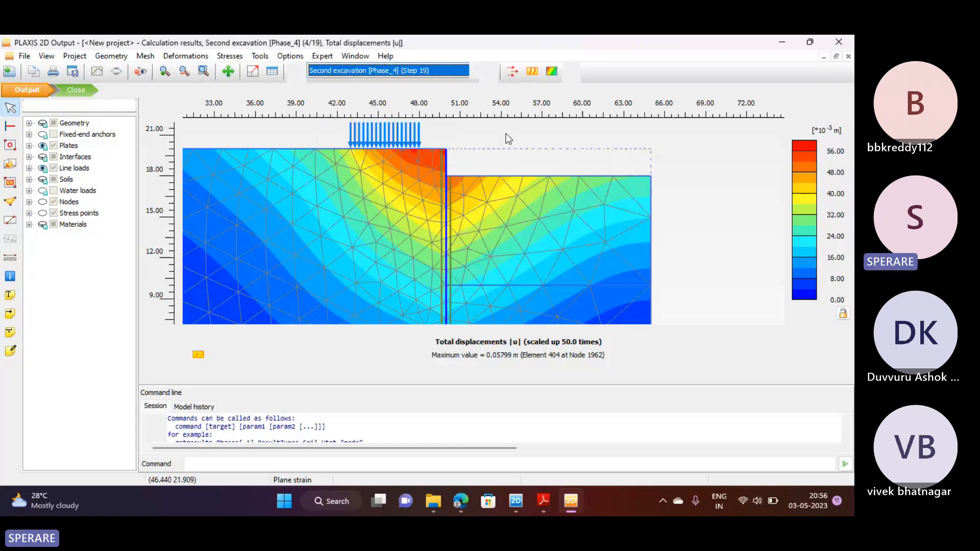
scroll(520, 194, "up", 4)
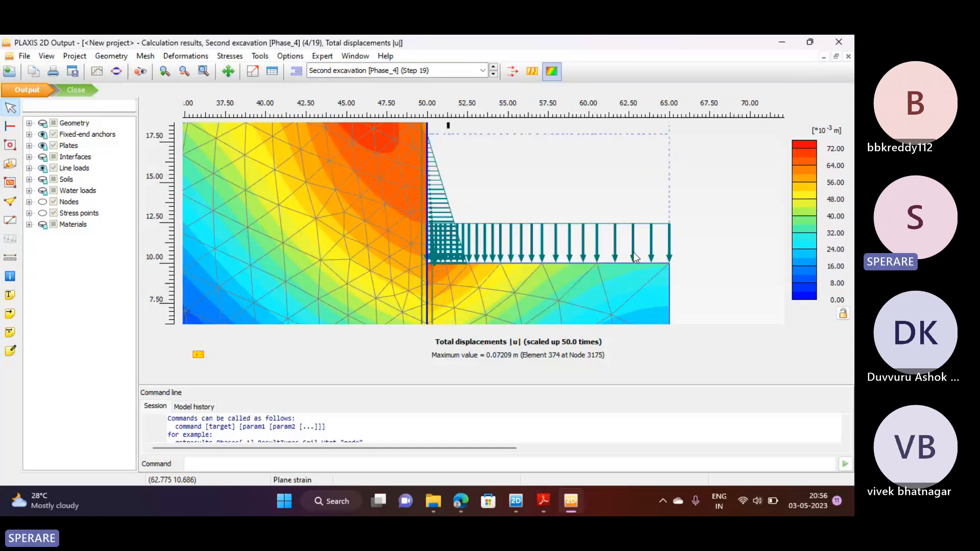
scroll(448, 199, "down", 2)
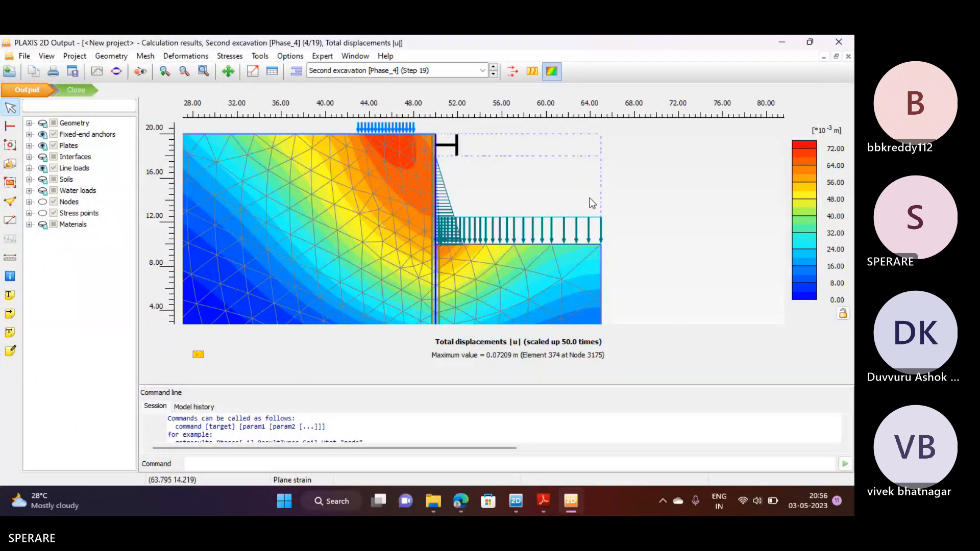
scroll(592, 194, "down", 3)
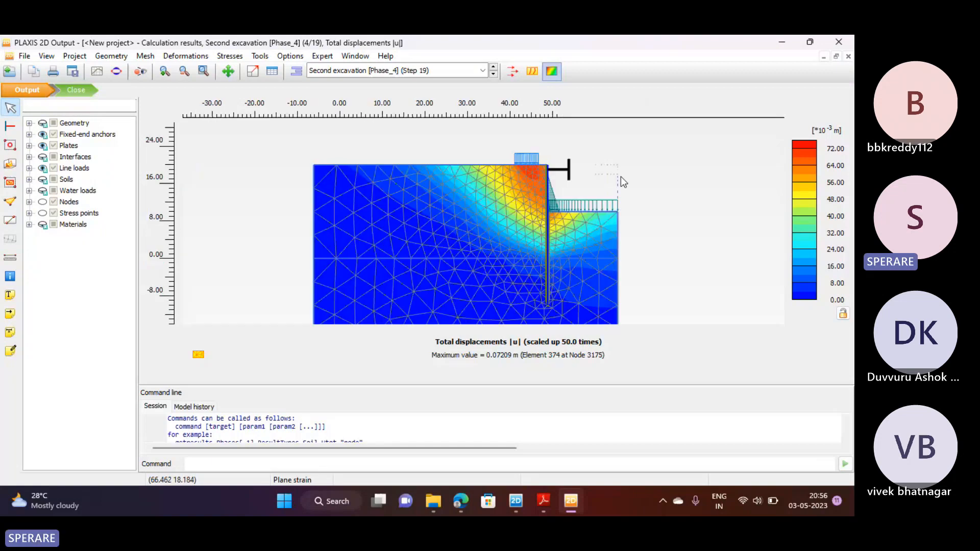
View the total displacements of the Third excavation phase
scroll(620, 177, "up", 2)
left_click(482, 71)
left_click(340, 143)
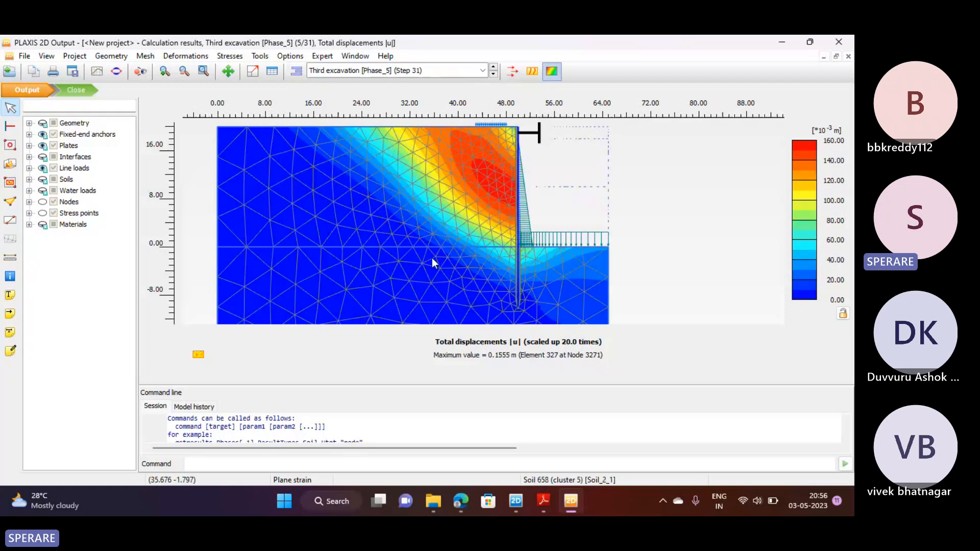
Inspect the fixed-end anchor's results table for the Third excavation phase, and close the output to return to the model
scroll(432, 258, "down", 1)
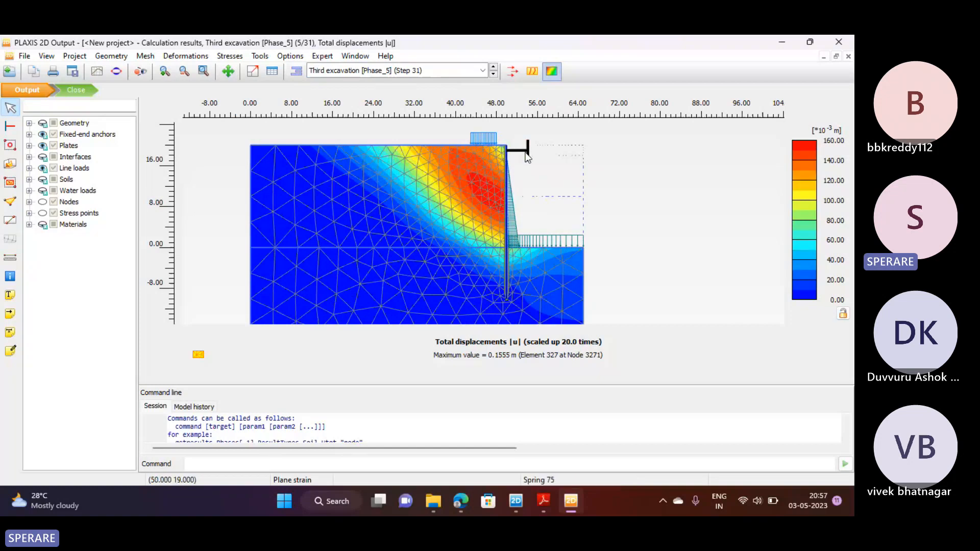
double_click(525, 152)
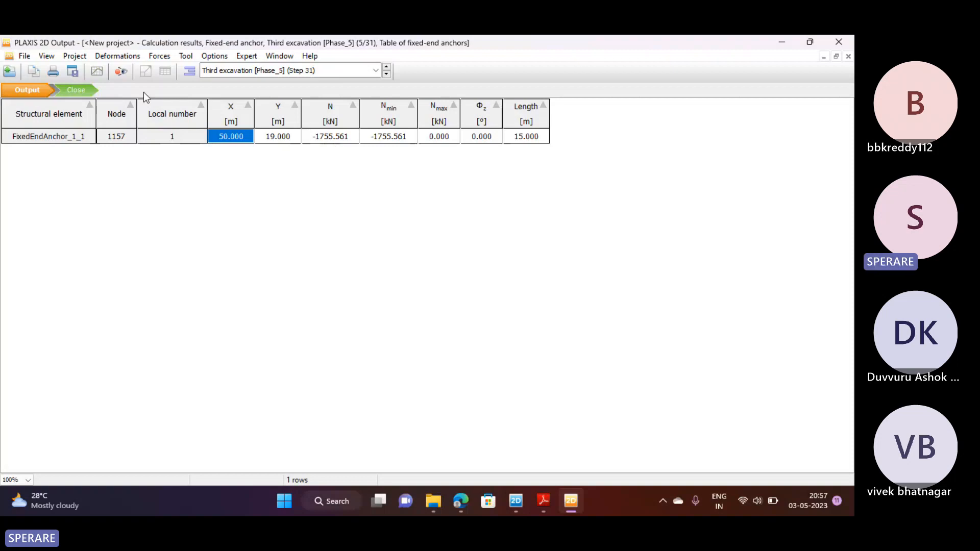
left_click(84, 88)
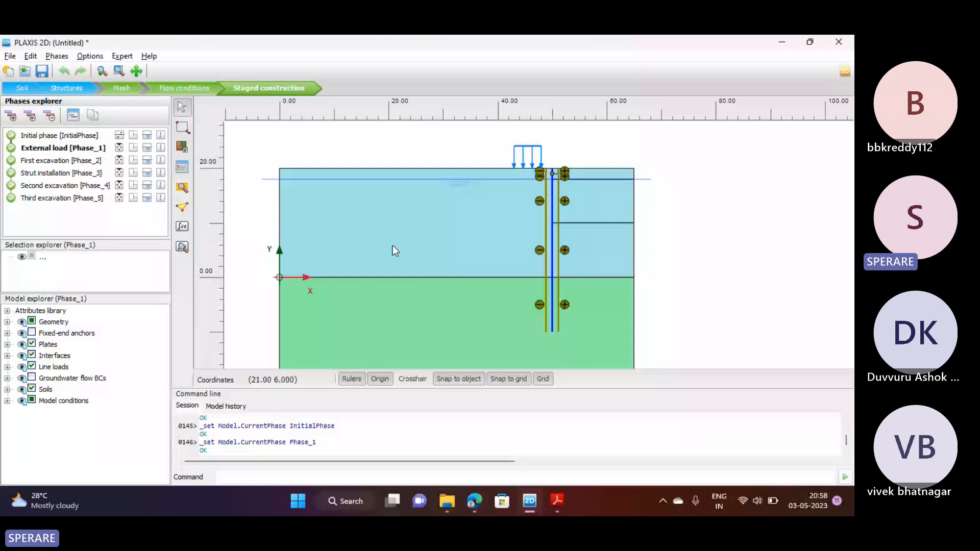
Review the list of covered topics in the Teams meeting chat and return to the PLAXIS 2D model
mouse_move(474, 500)
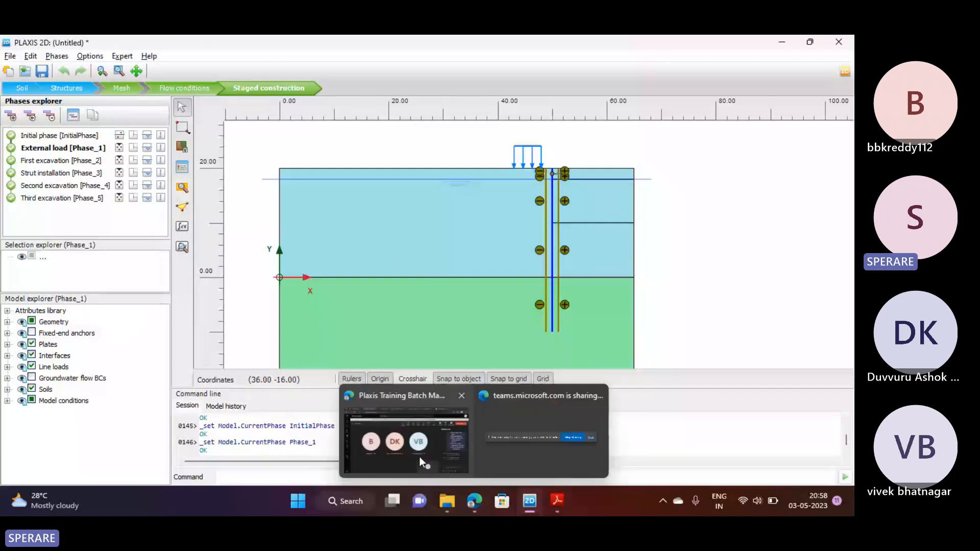
left_click(419, 456)
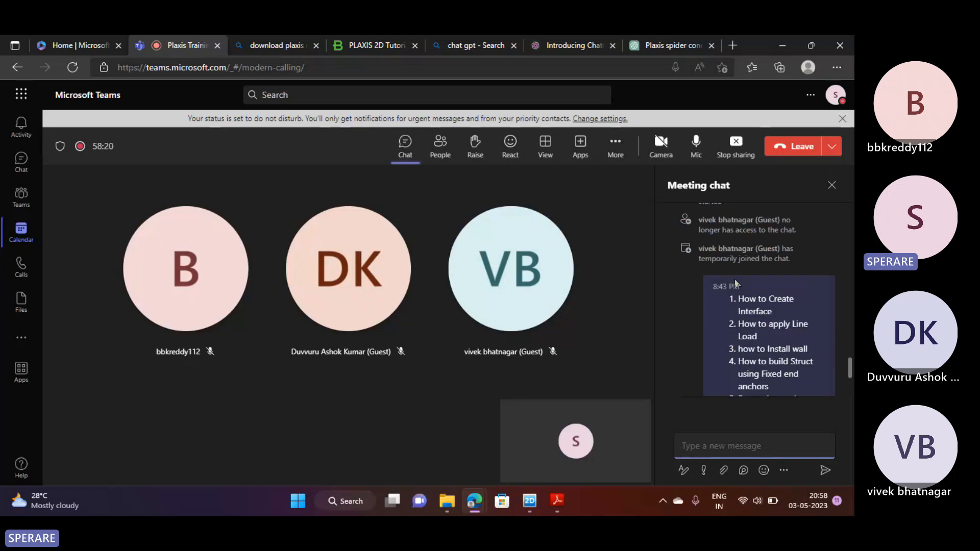
scroll(735, 280, "down", 2)
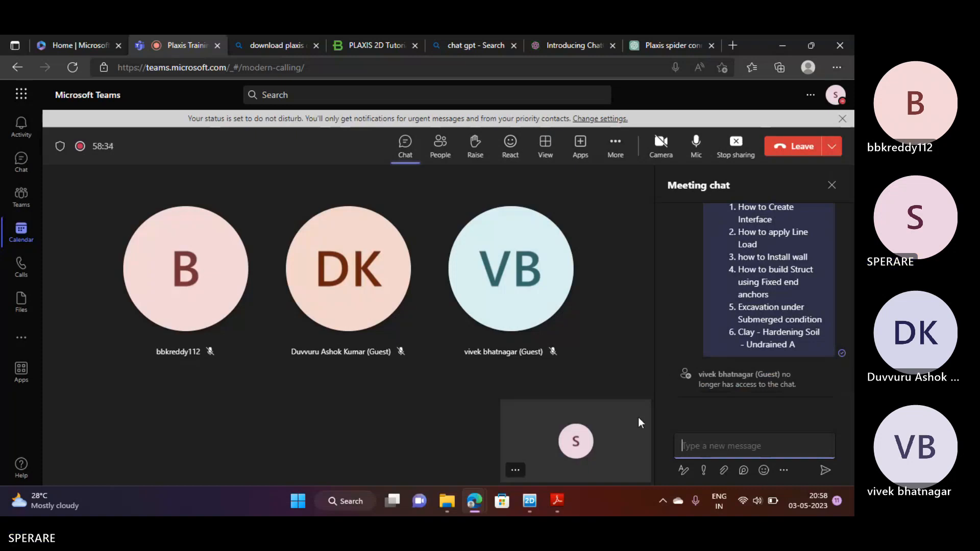
left_click(538, 501)
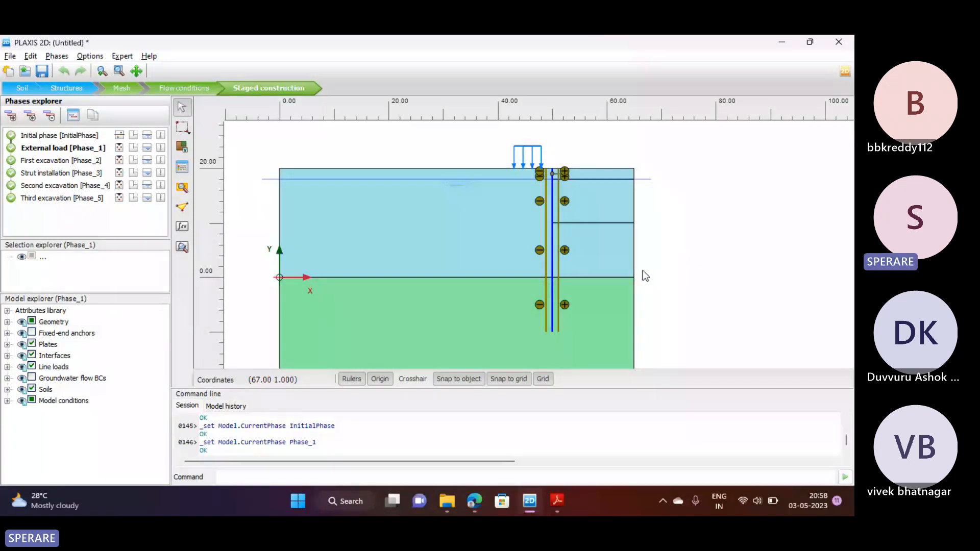
Inspect the upper clay layer behind the wall and the lower soil layer in the External load phase
scroll(648, 176, "down", 1)
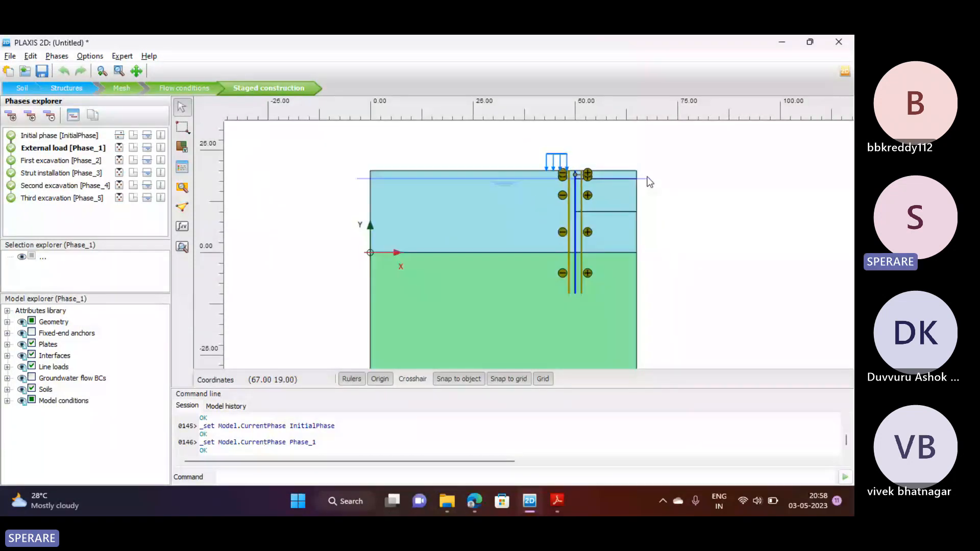
left_click_drag(651, 269, 651, 246)
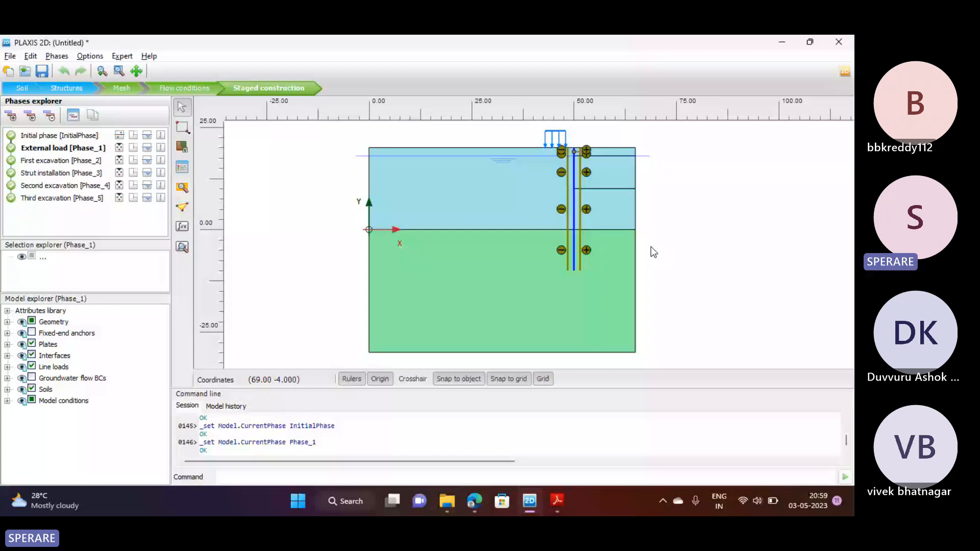
left_click(467, 224)
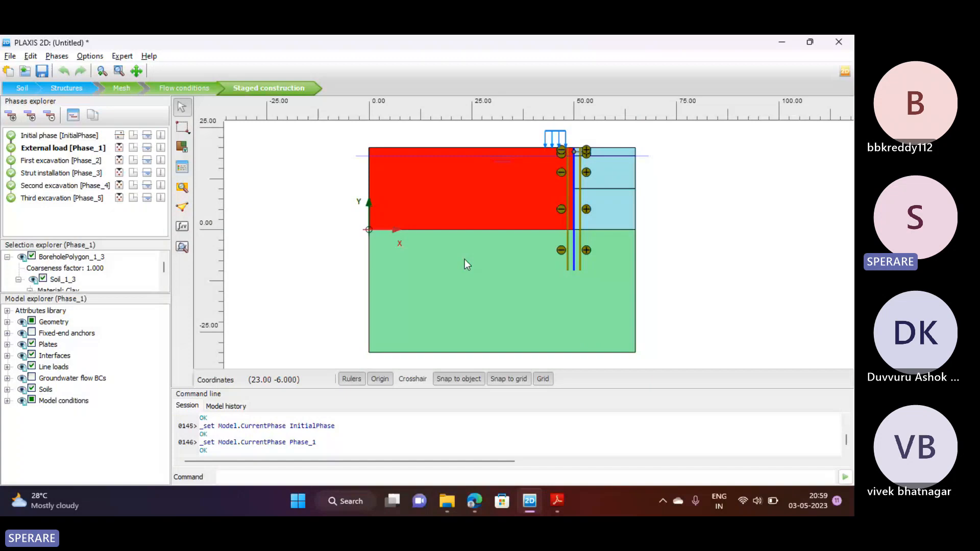
left_click(464, 259)
left_click(466, 205)
scroll(591, 134, "up", 1)
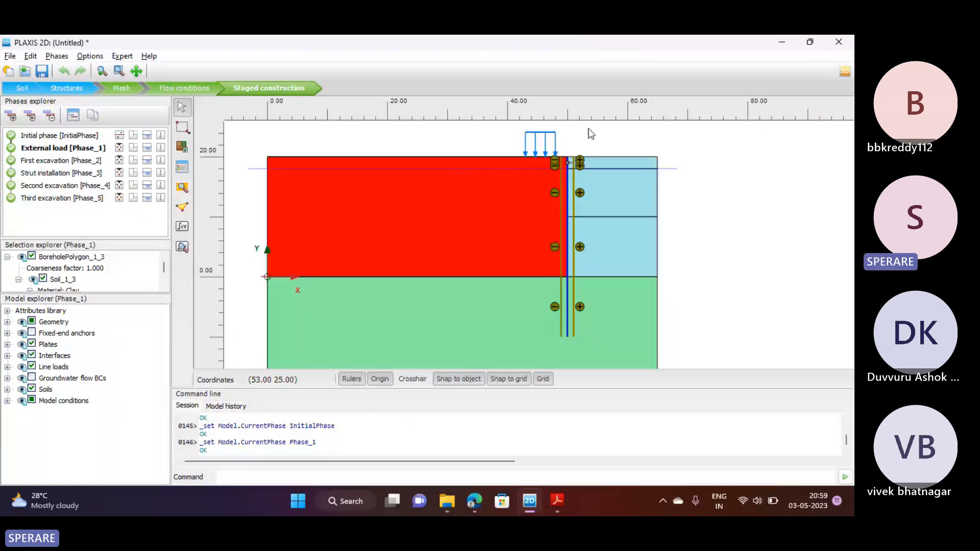
Look through the water condition options of the clay cluster for the second excavation stage, leaving the Global level setting in place
scroll(591, 134, "up", 1)
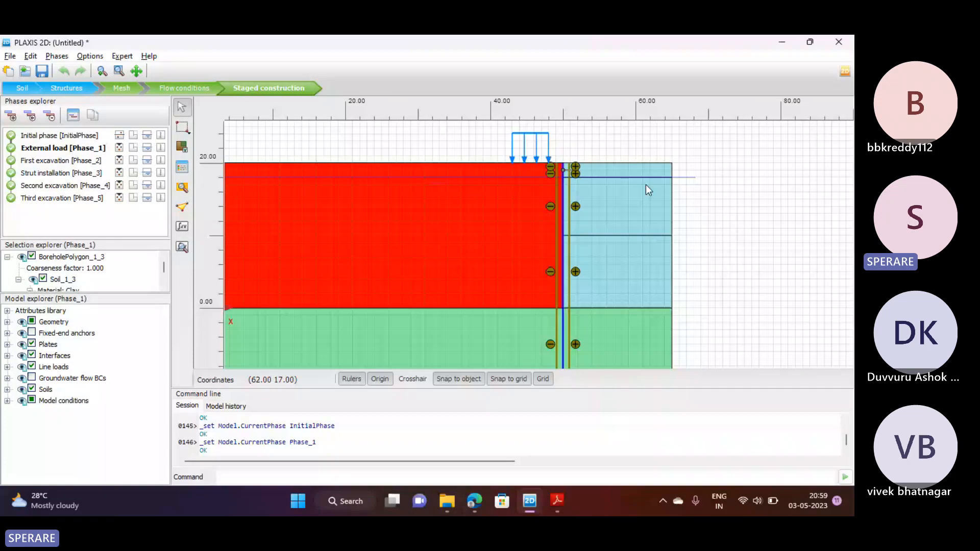
scroll(566, 175, "down", 1)
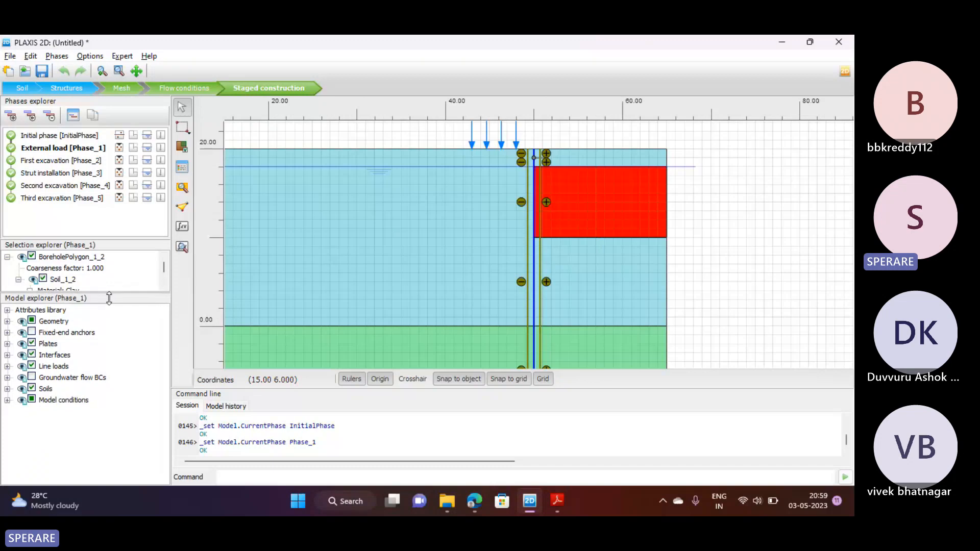
left_click_drag(110, 298, 105, 438)
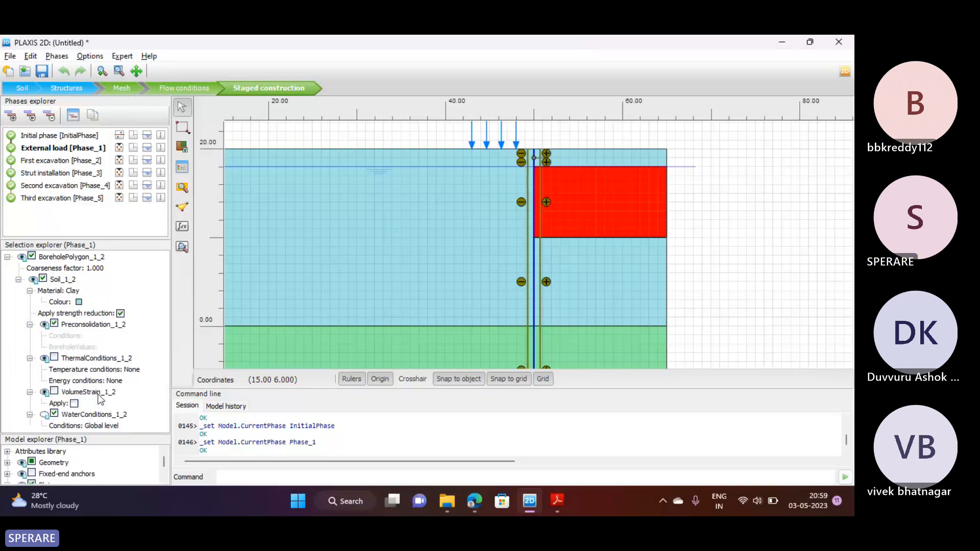
left_click(98, 426)
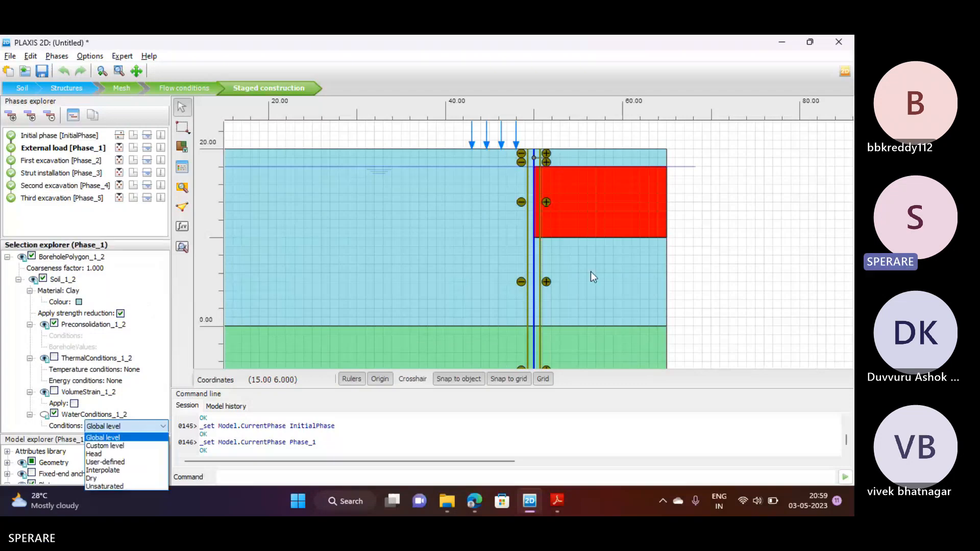
left_click(736, 244)
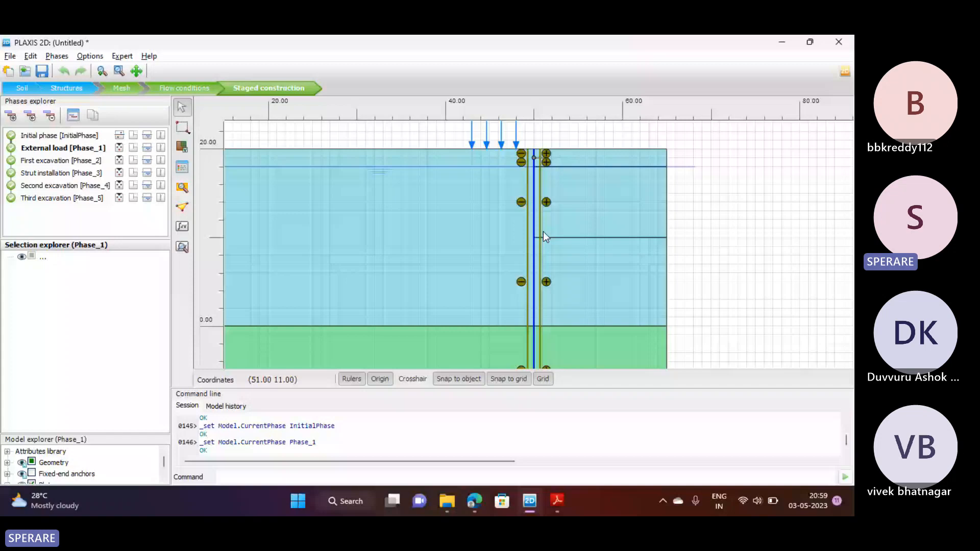
scroll(544, 231, "down", 3)
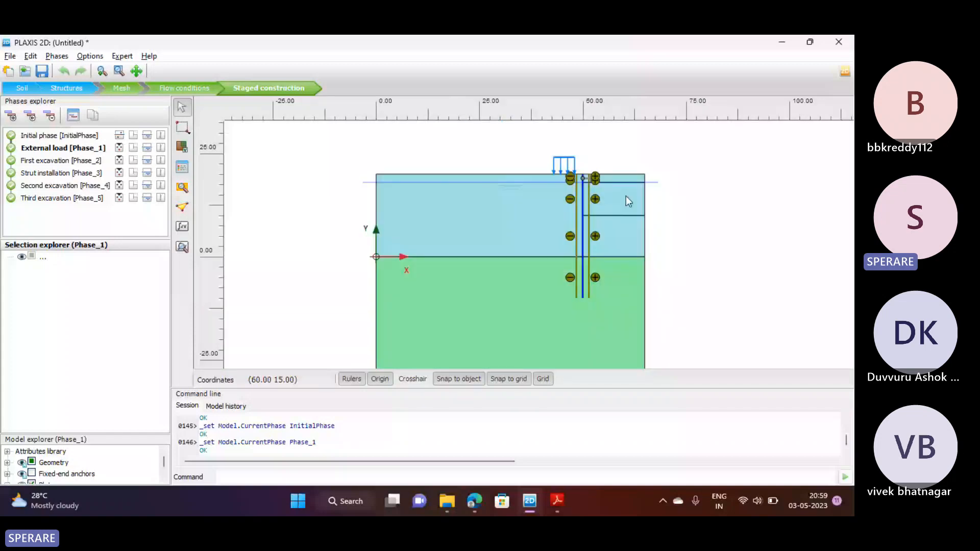
scroll(628, 201, "down", 2)
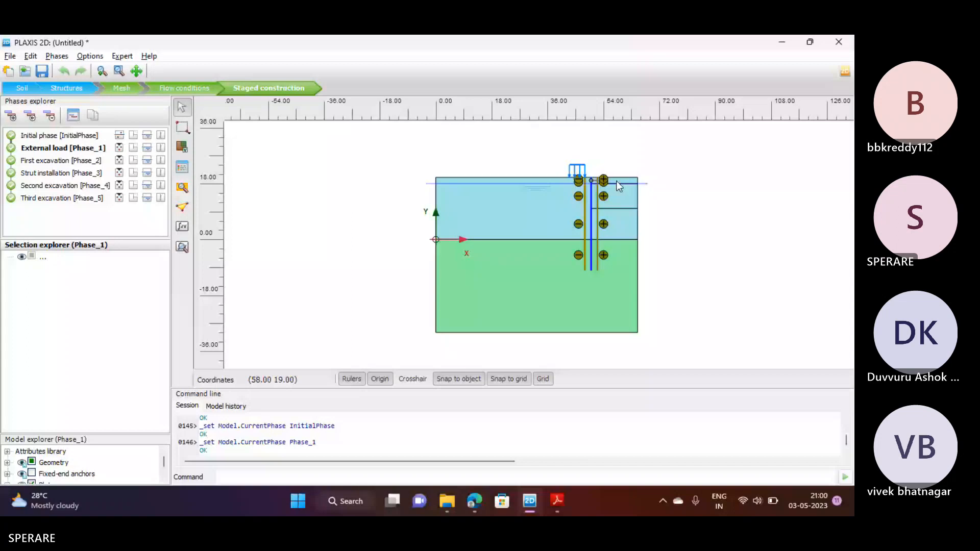
Switch to the Teams meeting and bring up its additional options for recording and transcription
mouse_move(472, 506)
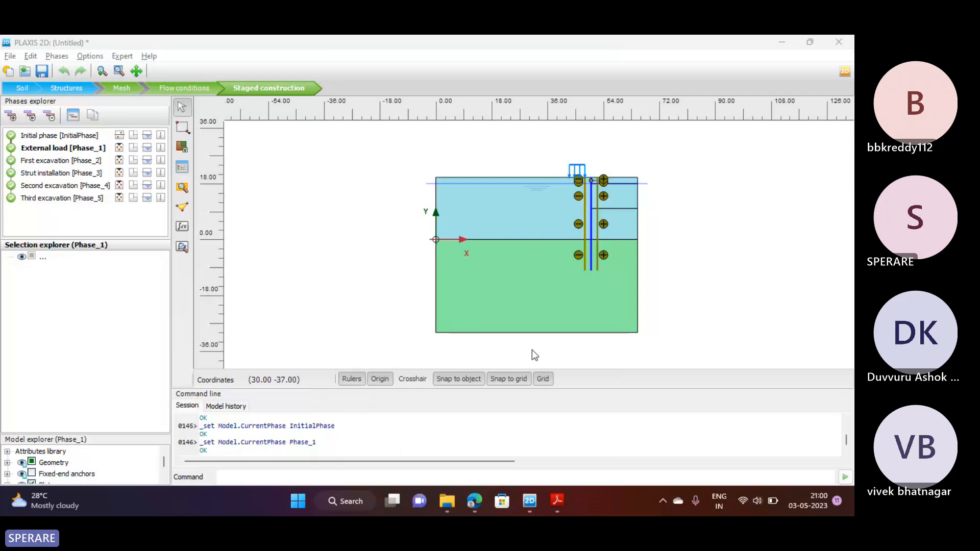
left_click(456, 443)
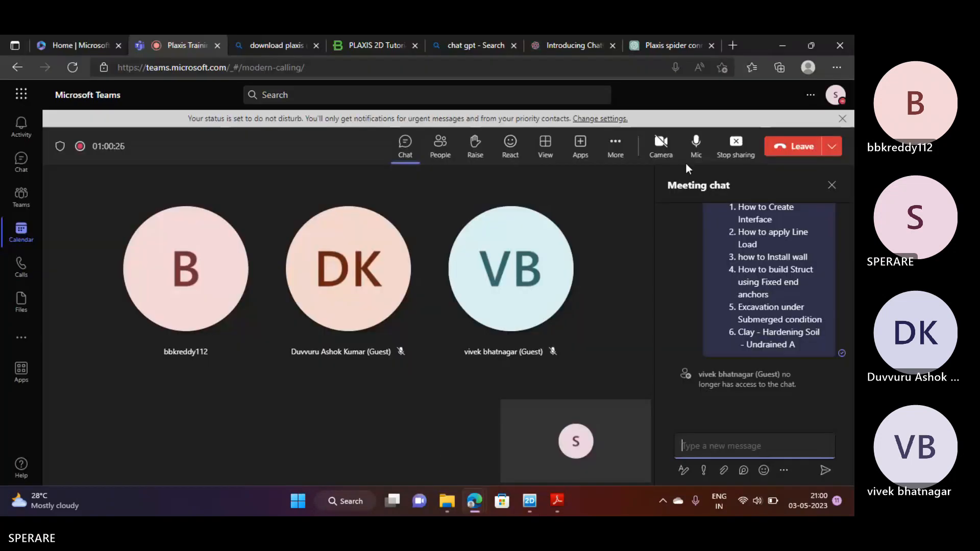
left_click(616, 161)
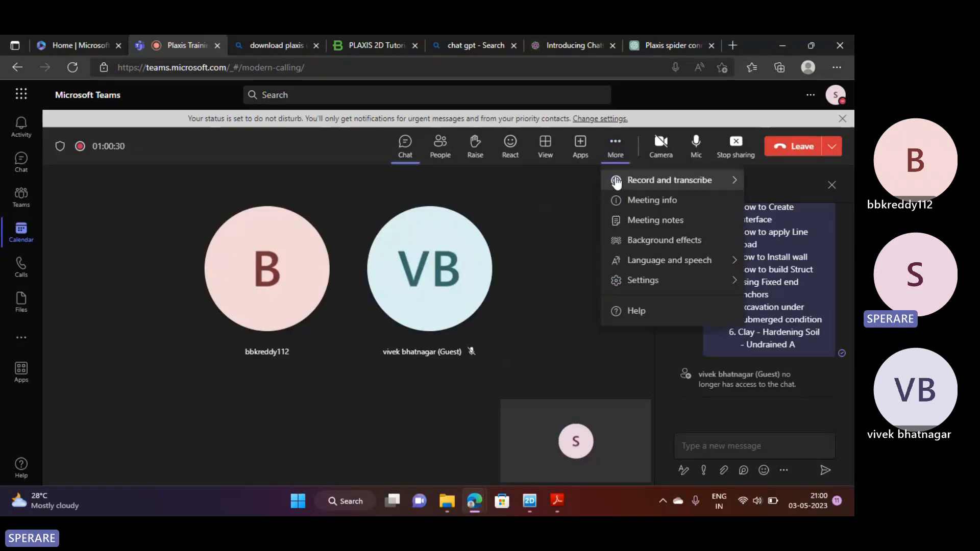